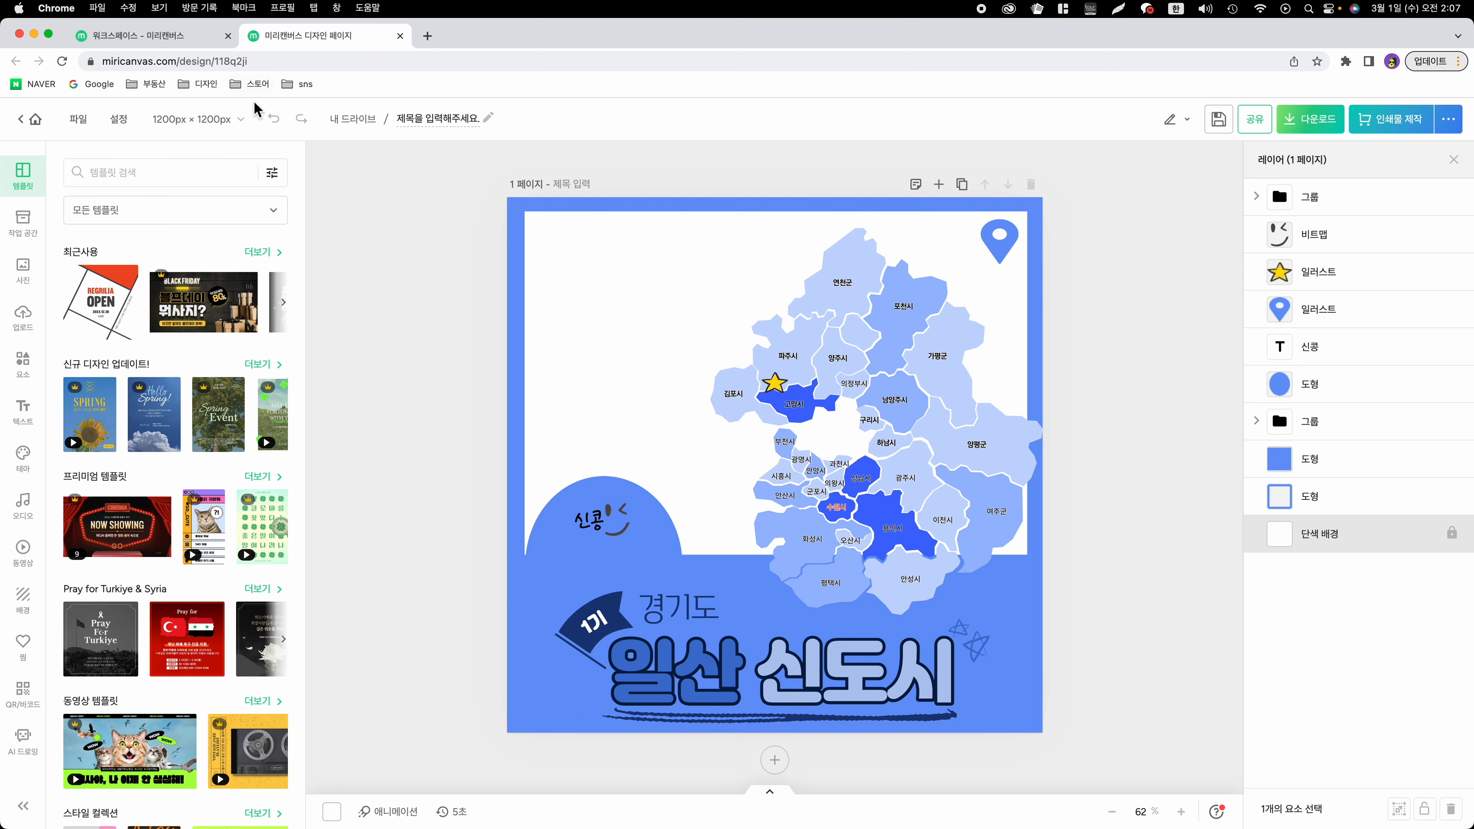
Step: Resize the map design to Instagram's 기본 권장 사이즈, 1080 × 1080 px
click(233, 121)
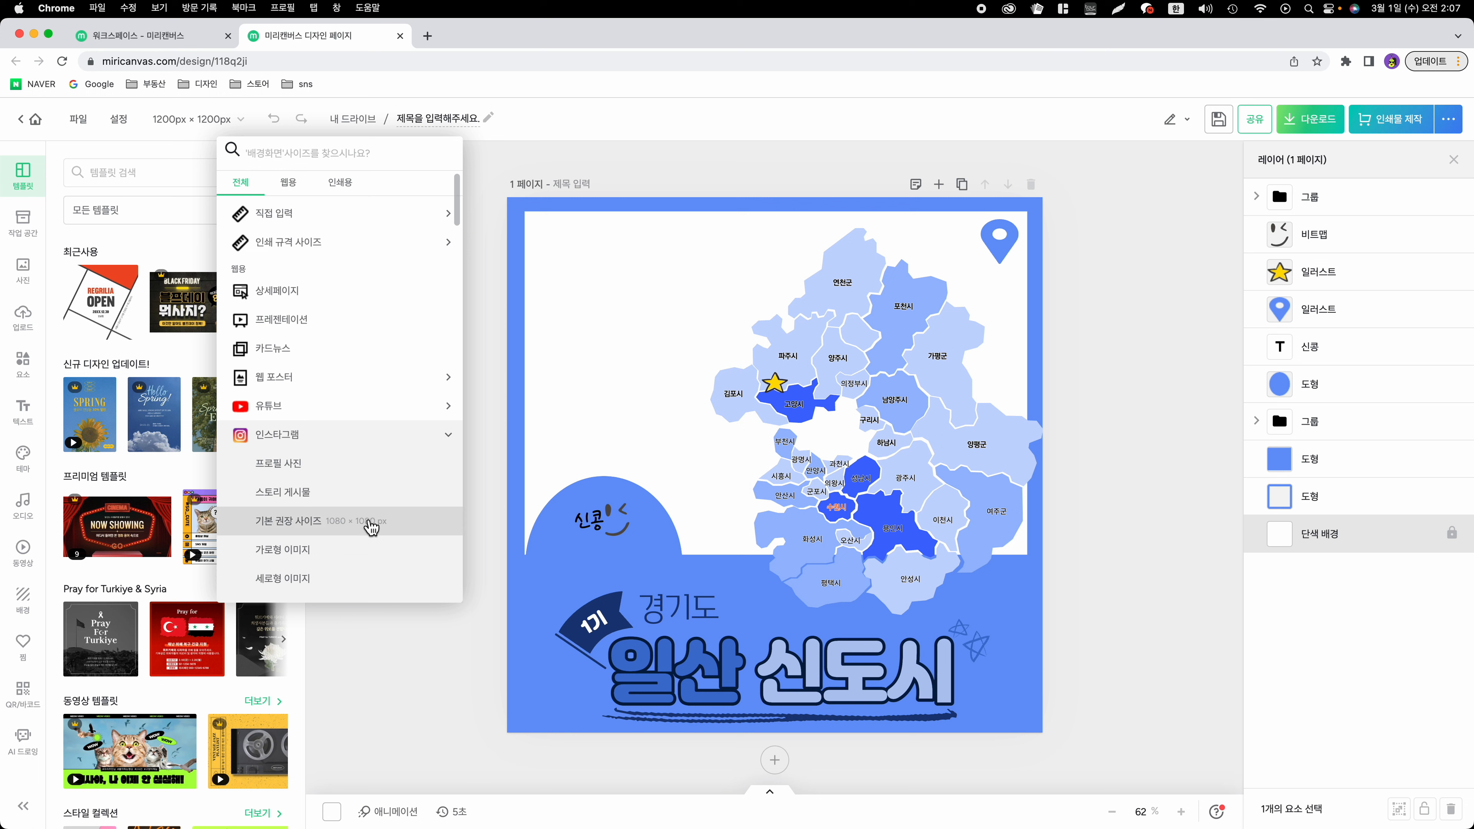
click(419, 526)
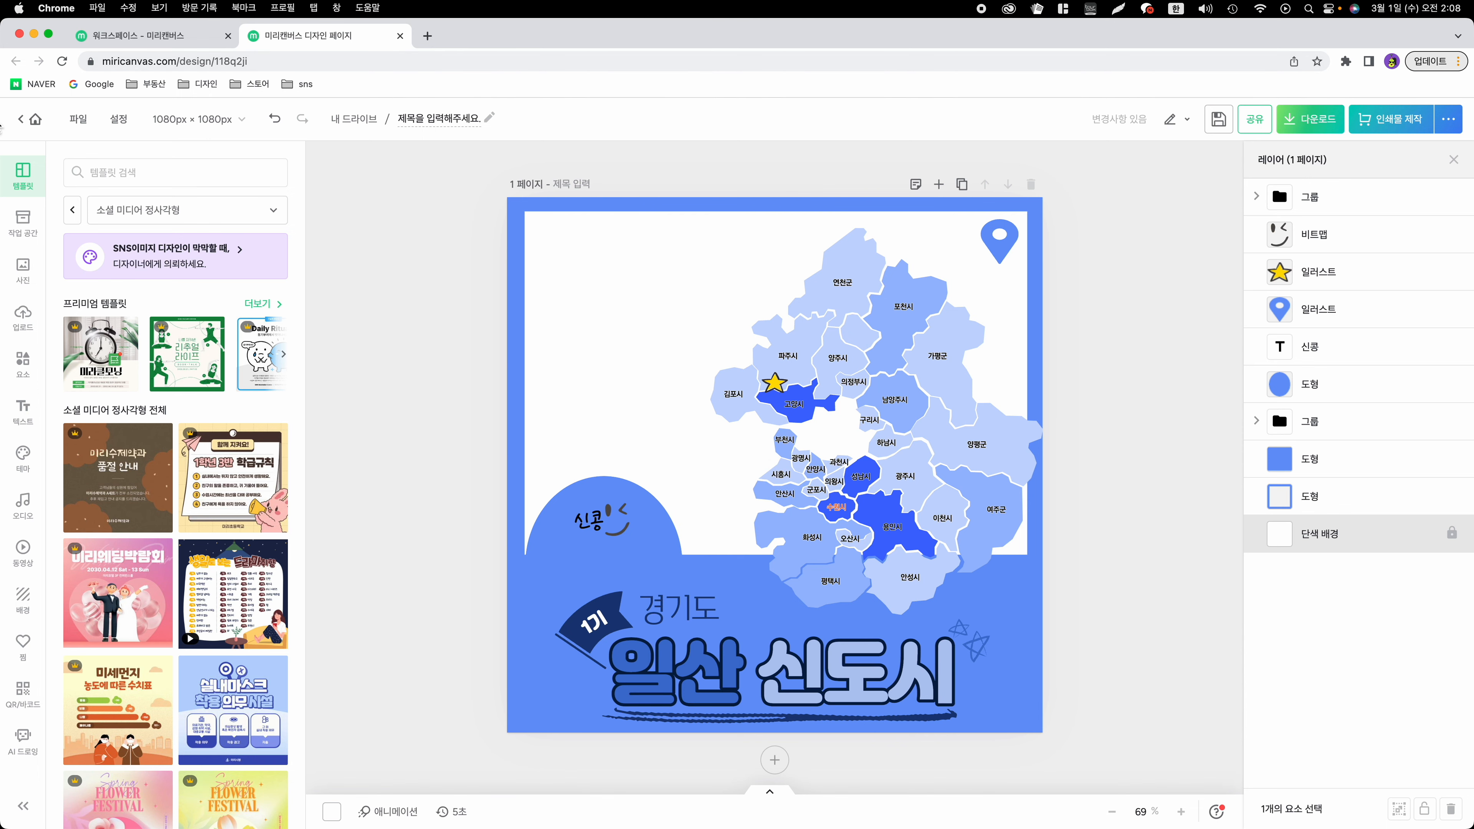
Step: Leave the map design for the workspace and create a new Instagram design in 기본 권장 사이즈, 1080 × 1080 px
click(39, 121)
click(684, 525)
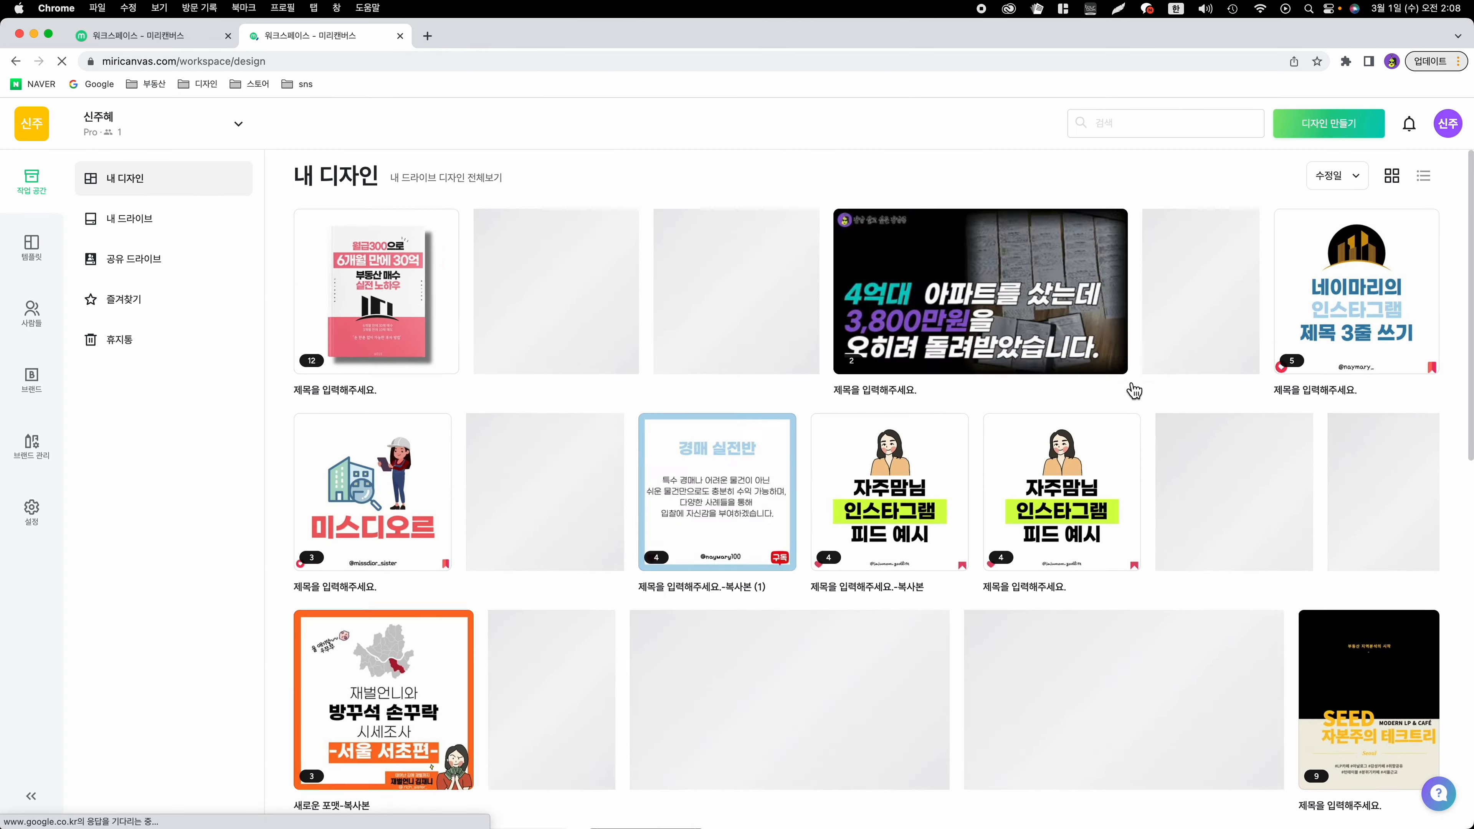
scroll(1135, 396, down, 15)
click(1330, 123)
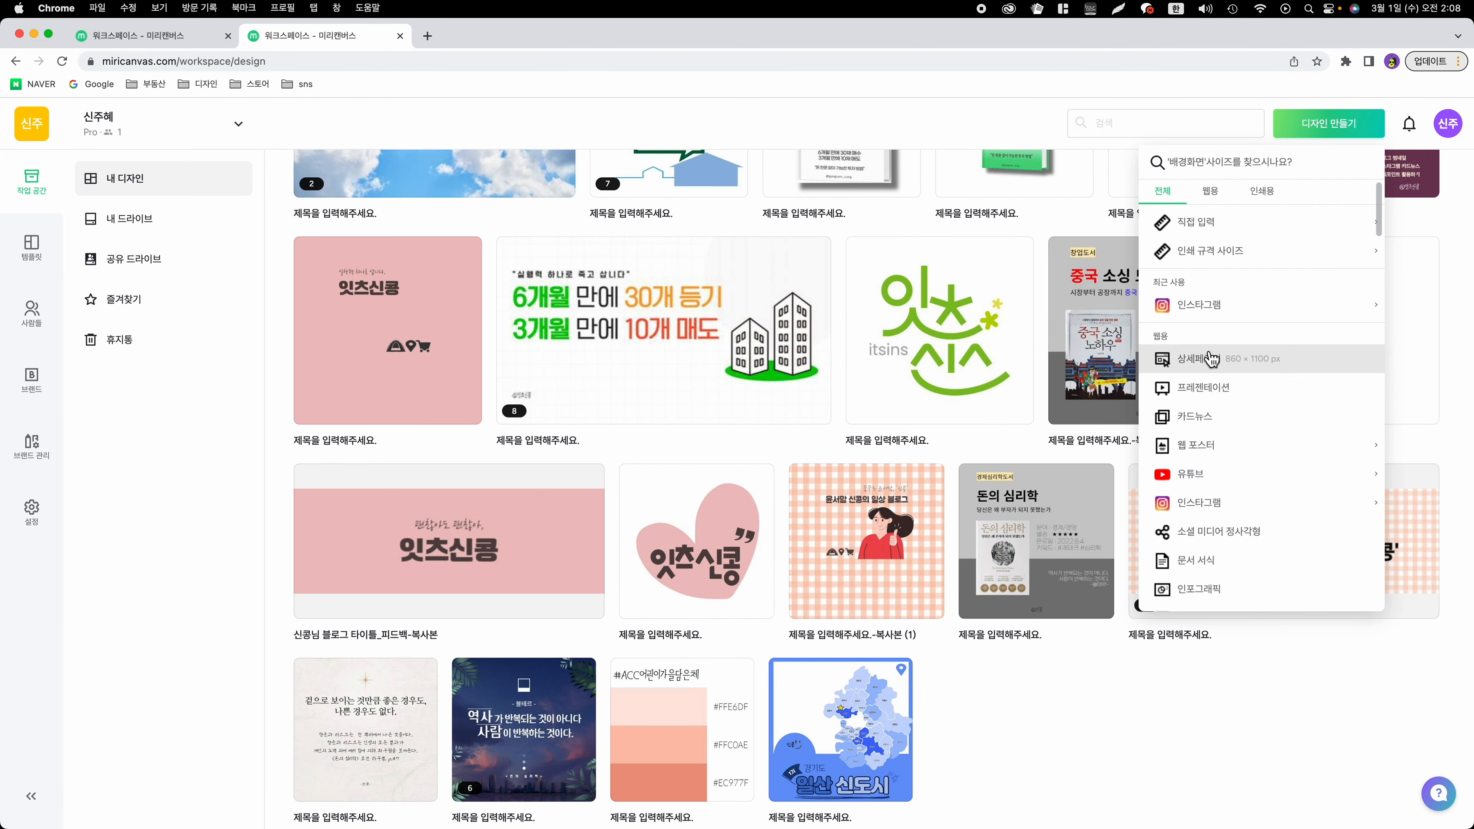
click(1276, 511)
scroll(1279, 527, down, 2)
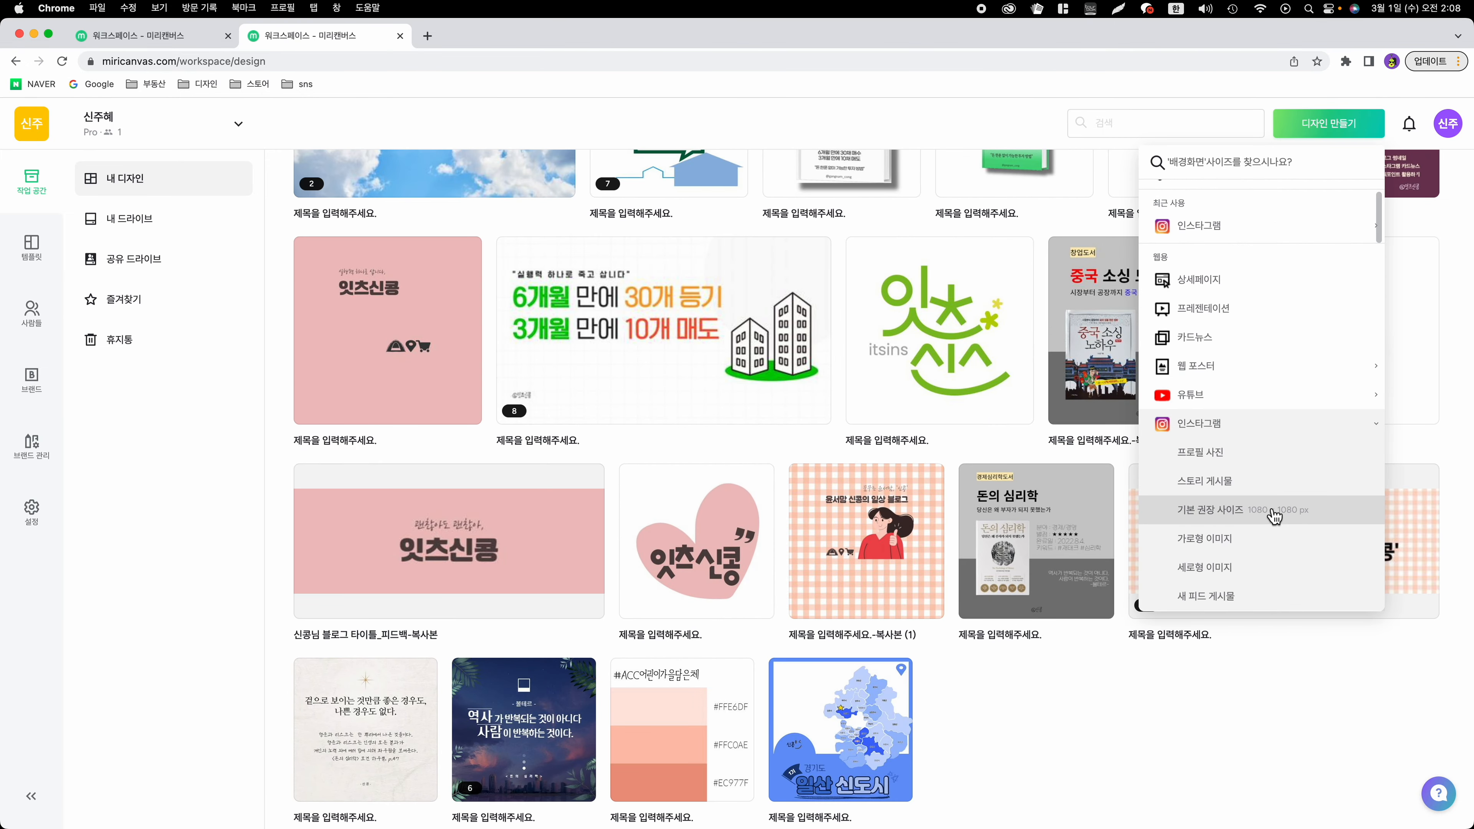
click(1272, 514)
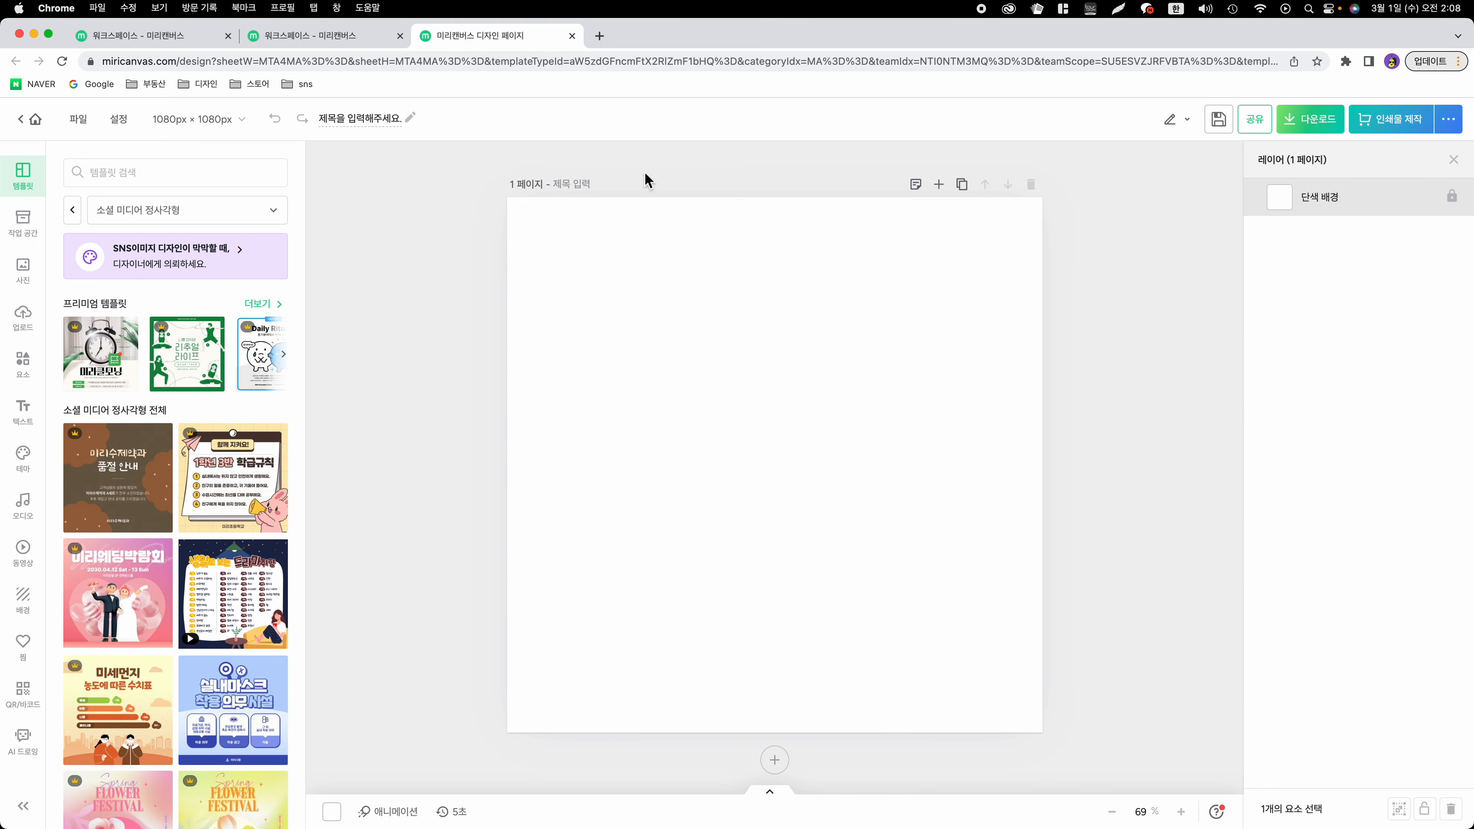
Step: Search the templates for 카드뉴스 and examine the card news designs on offer
click(228, 174)
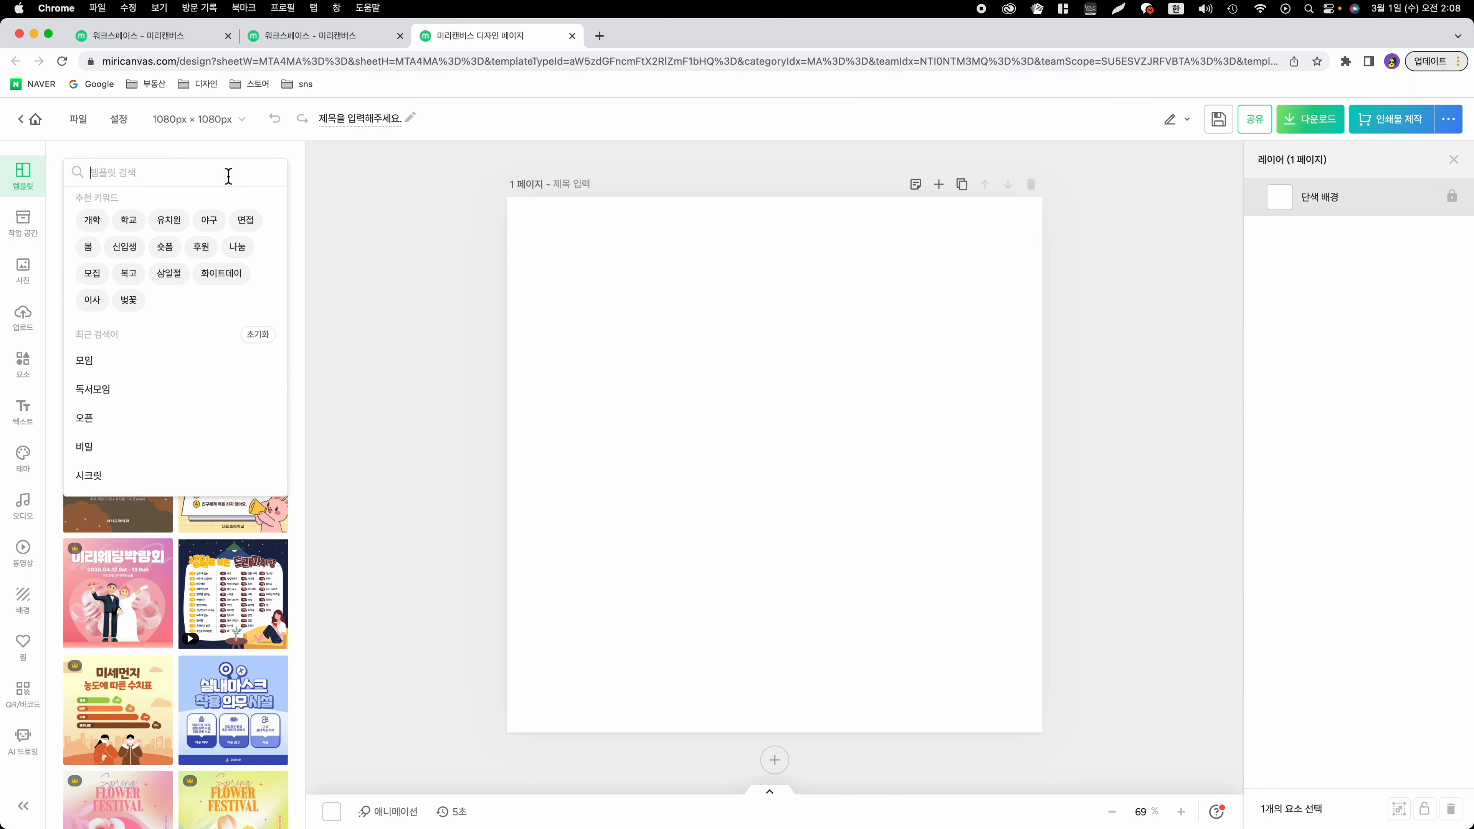
text(카드뉴스)
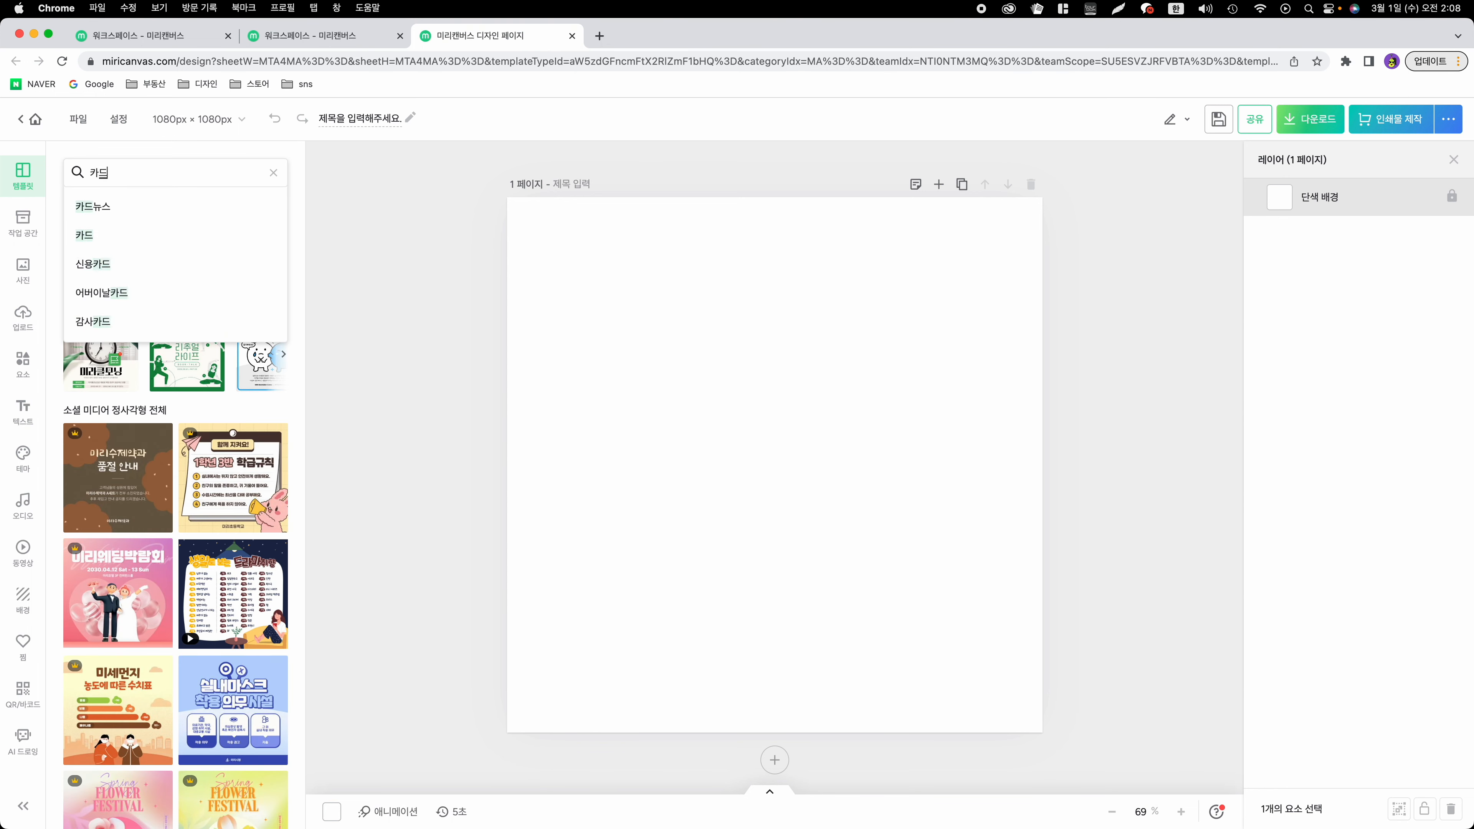
key(Return)
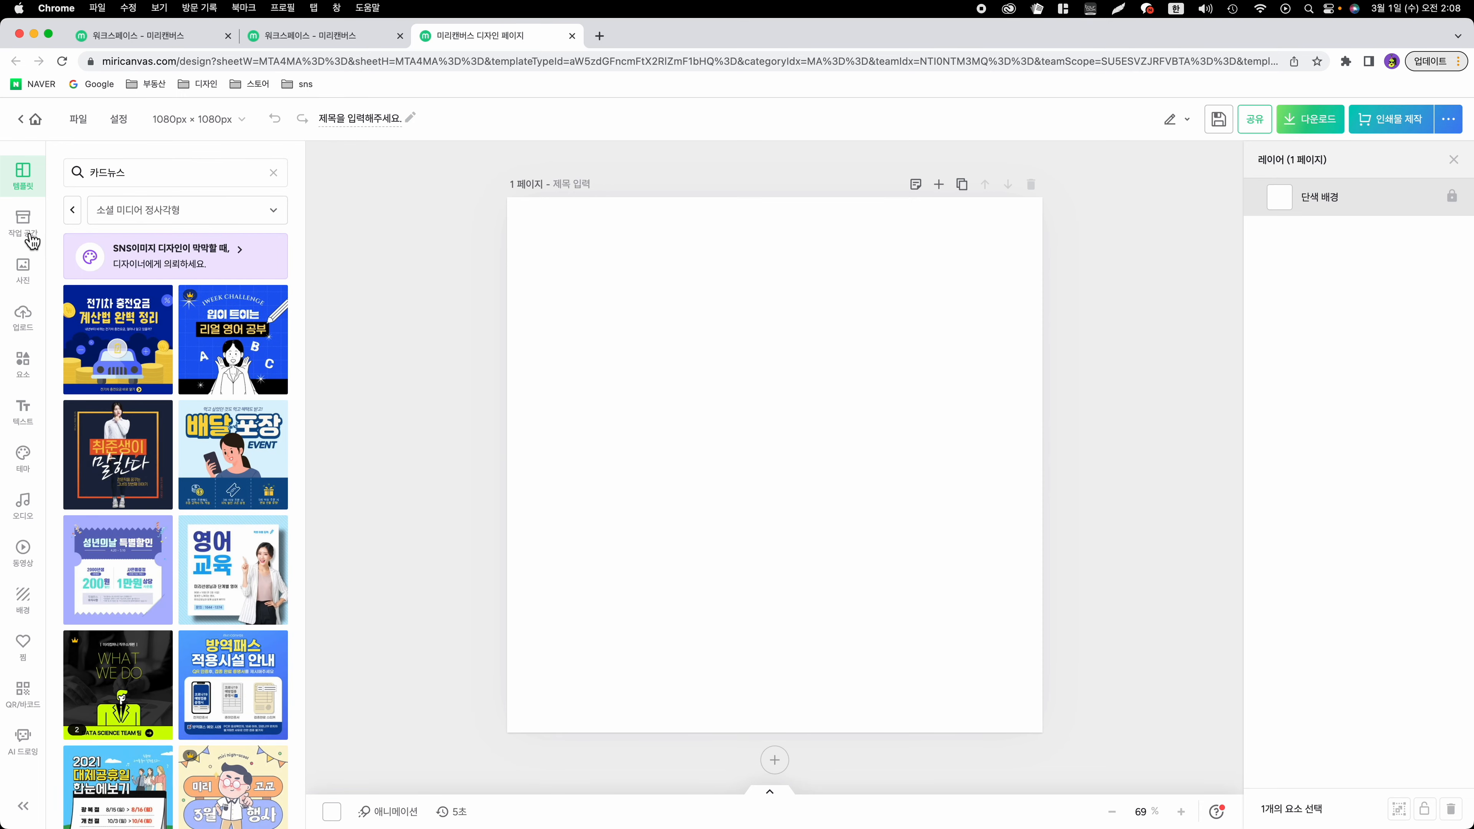
scroll(160, 436, down, 2)
scroll(160, 435, down, 5)
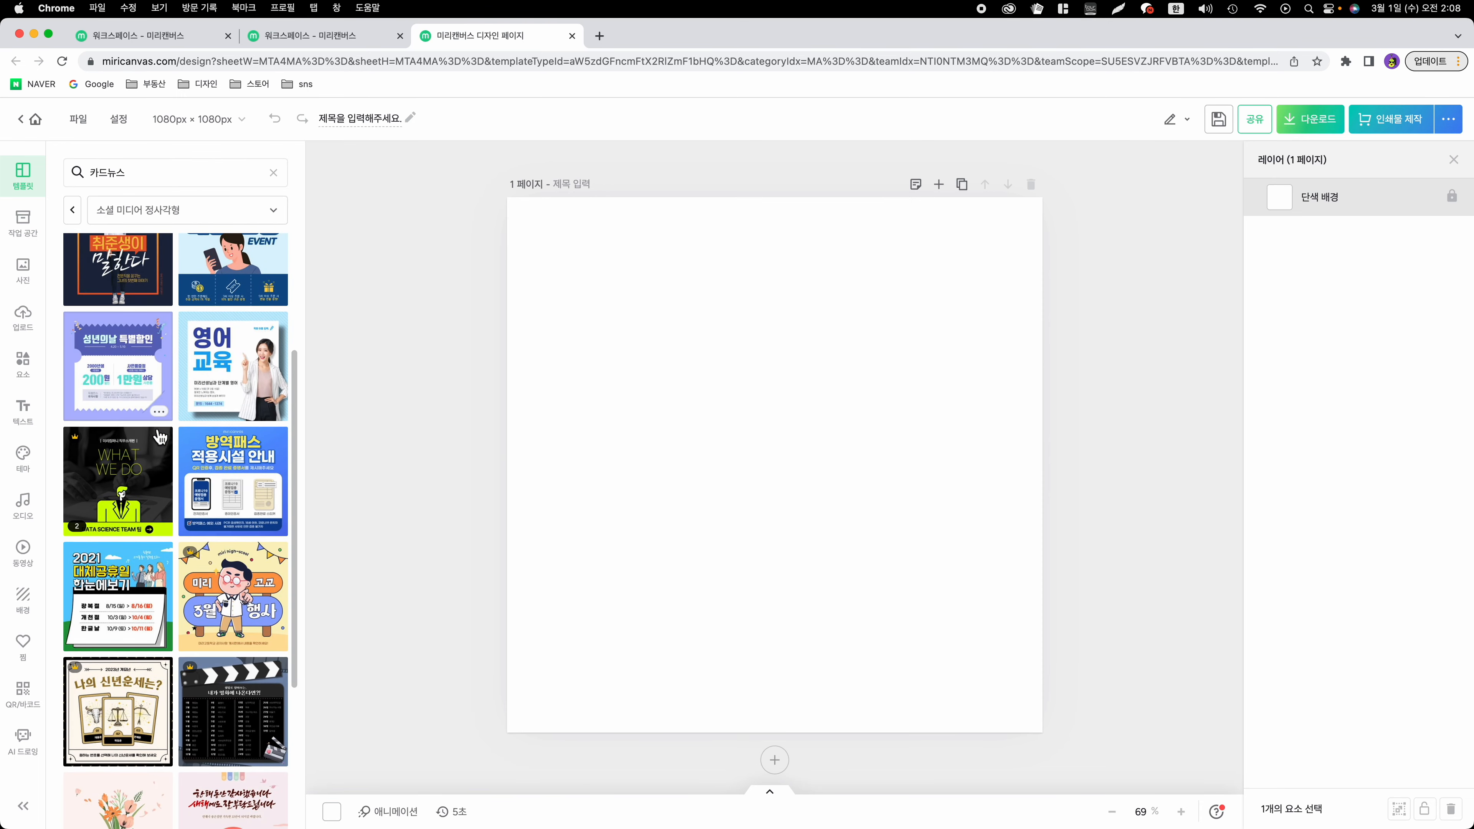
scroll(160, 436, down, 3)
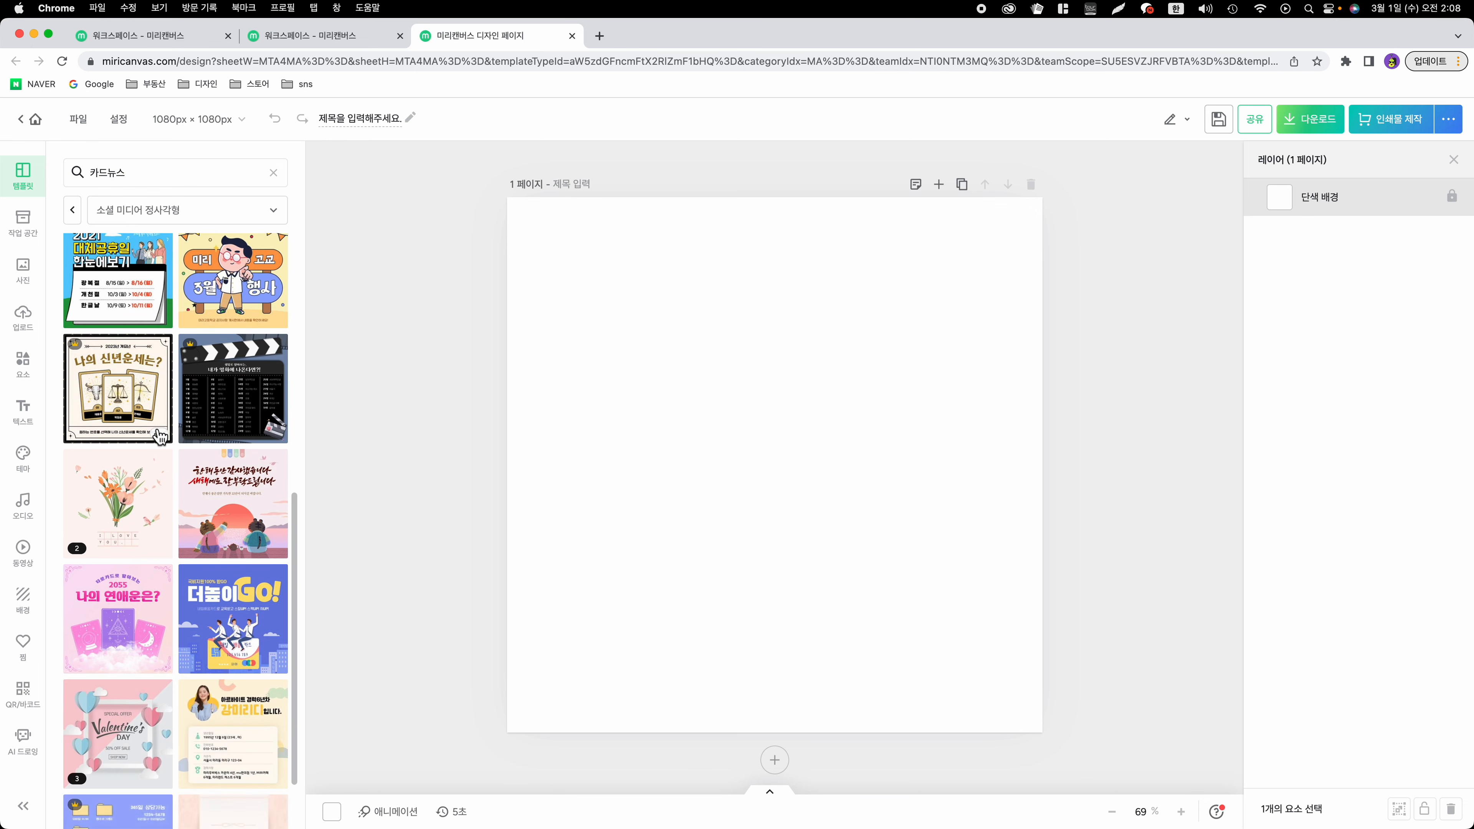
scroll(168, 494, down, 2)
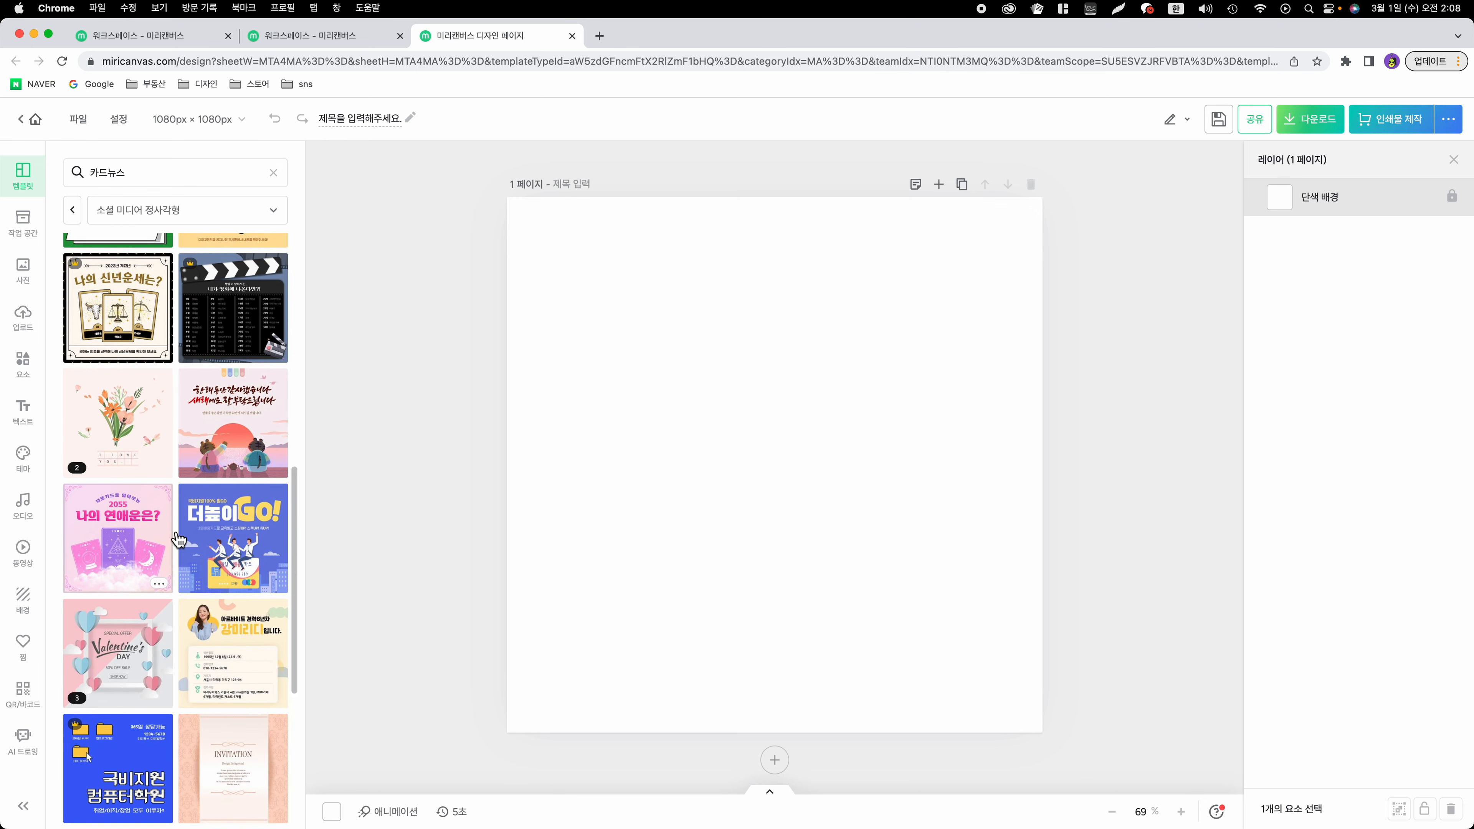
scroll(219, 365, down, 7)
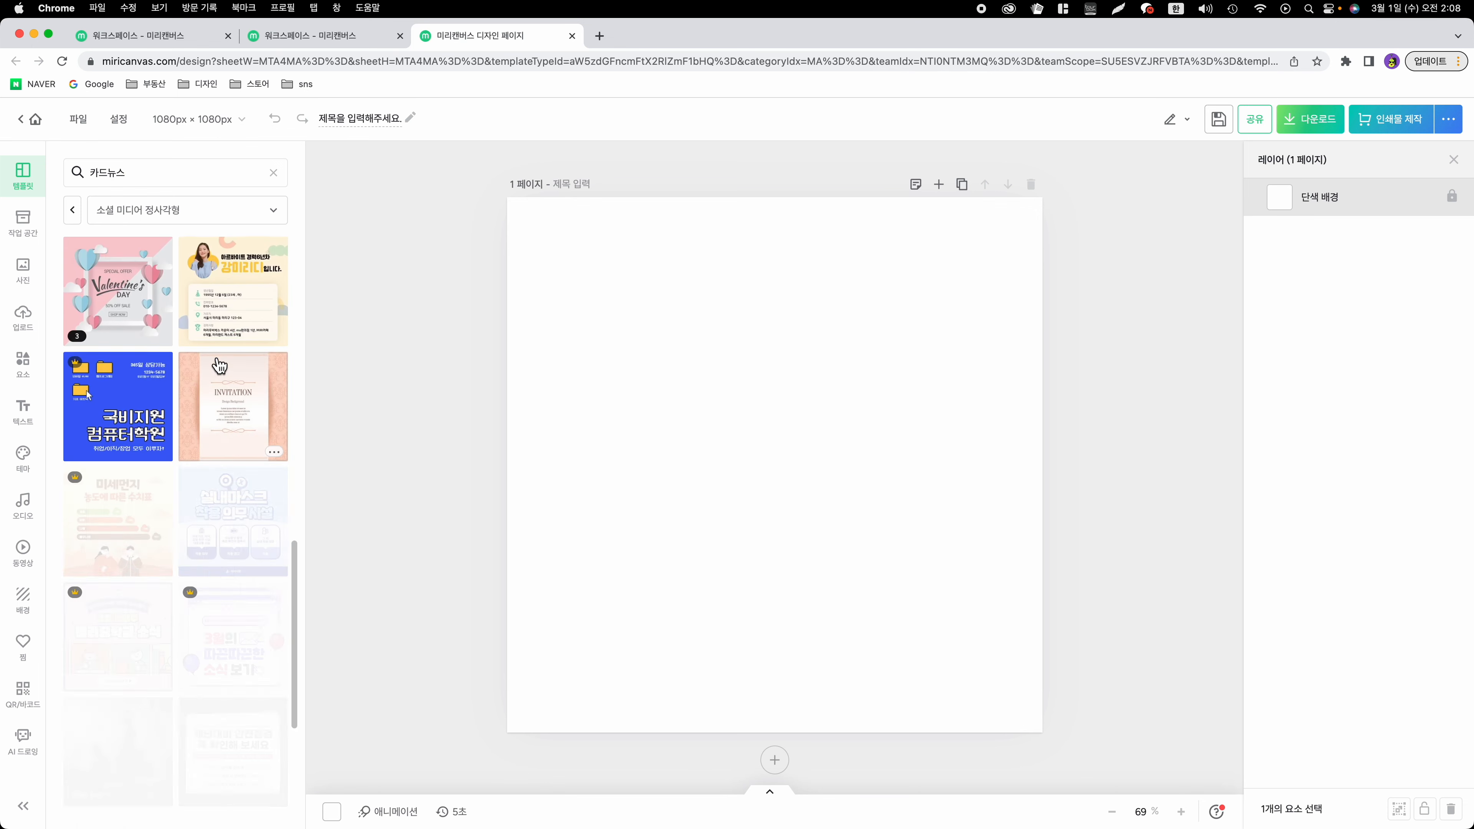
scroll(219, 367, down, 3)
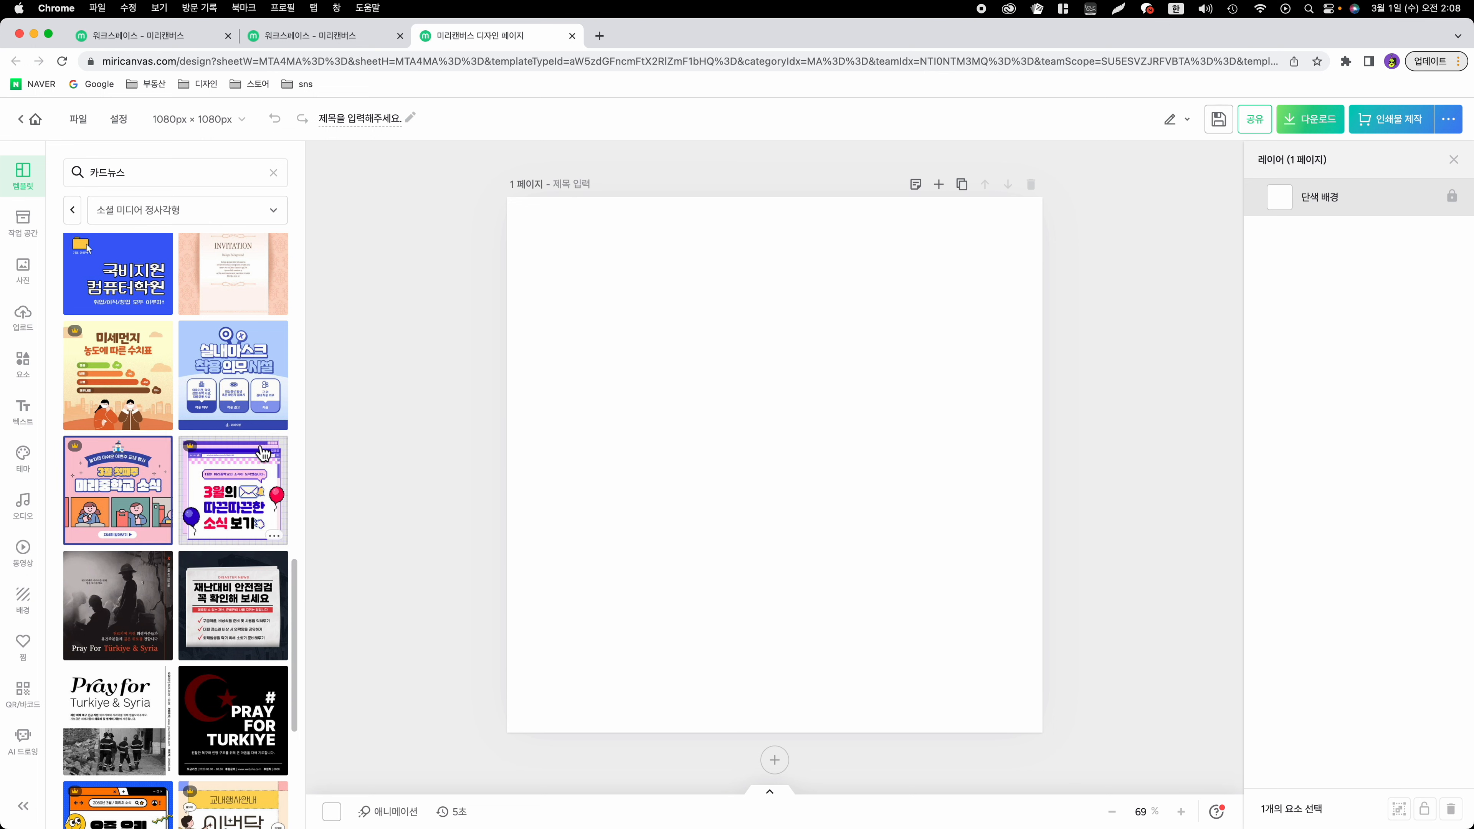
scroll(281, 417, up, 1)
scroll(281, 417, up, 3)
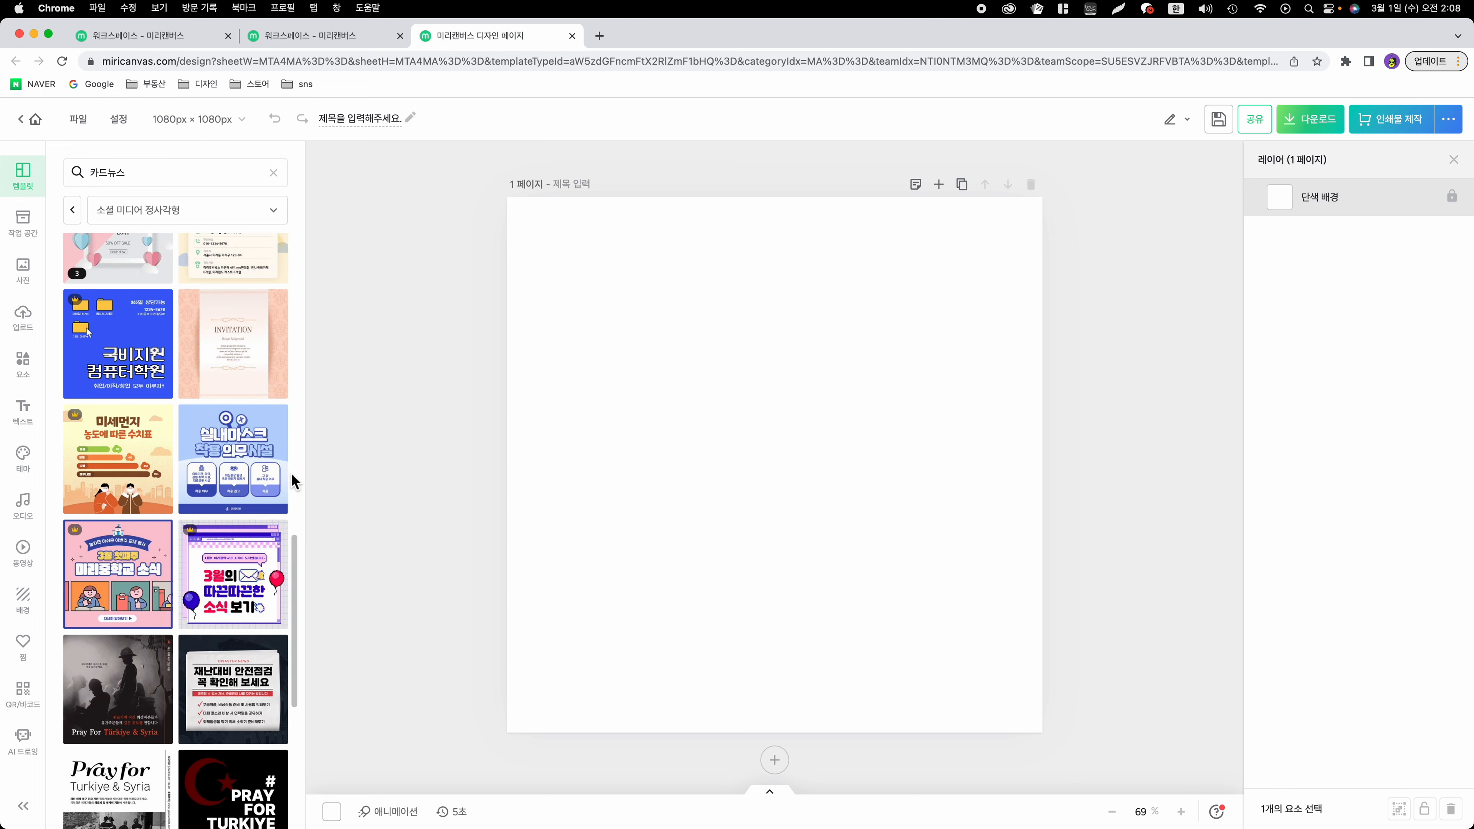
scroll(155, 469, up, 15)
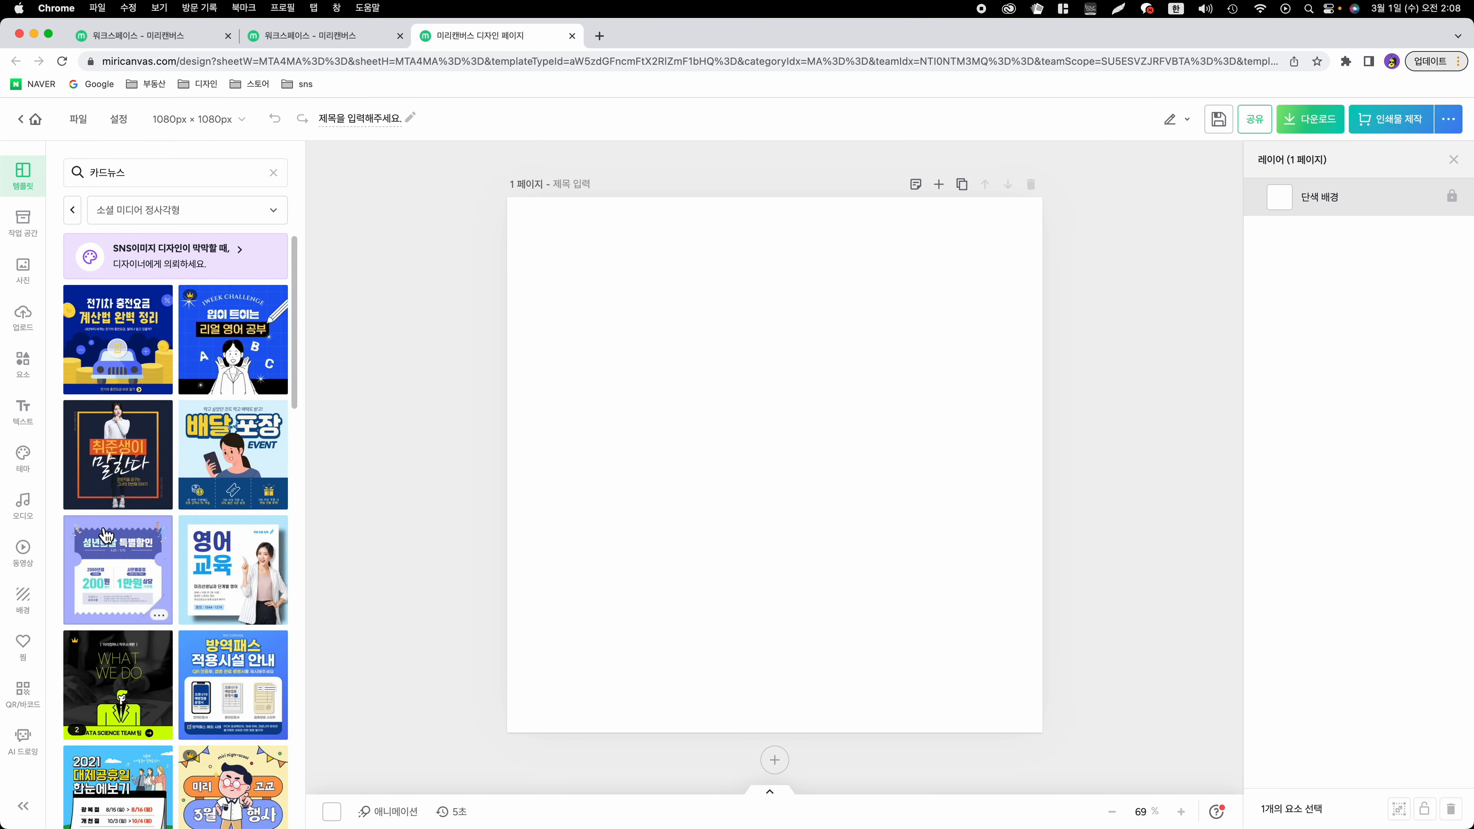
scroll(184, 507, down, 15)
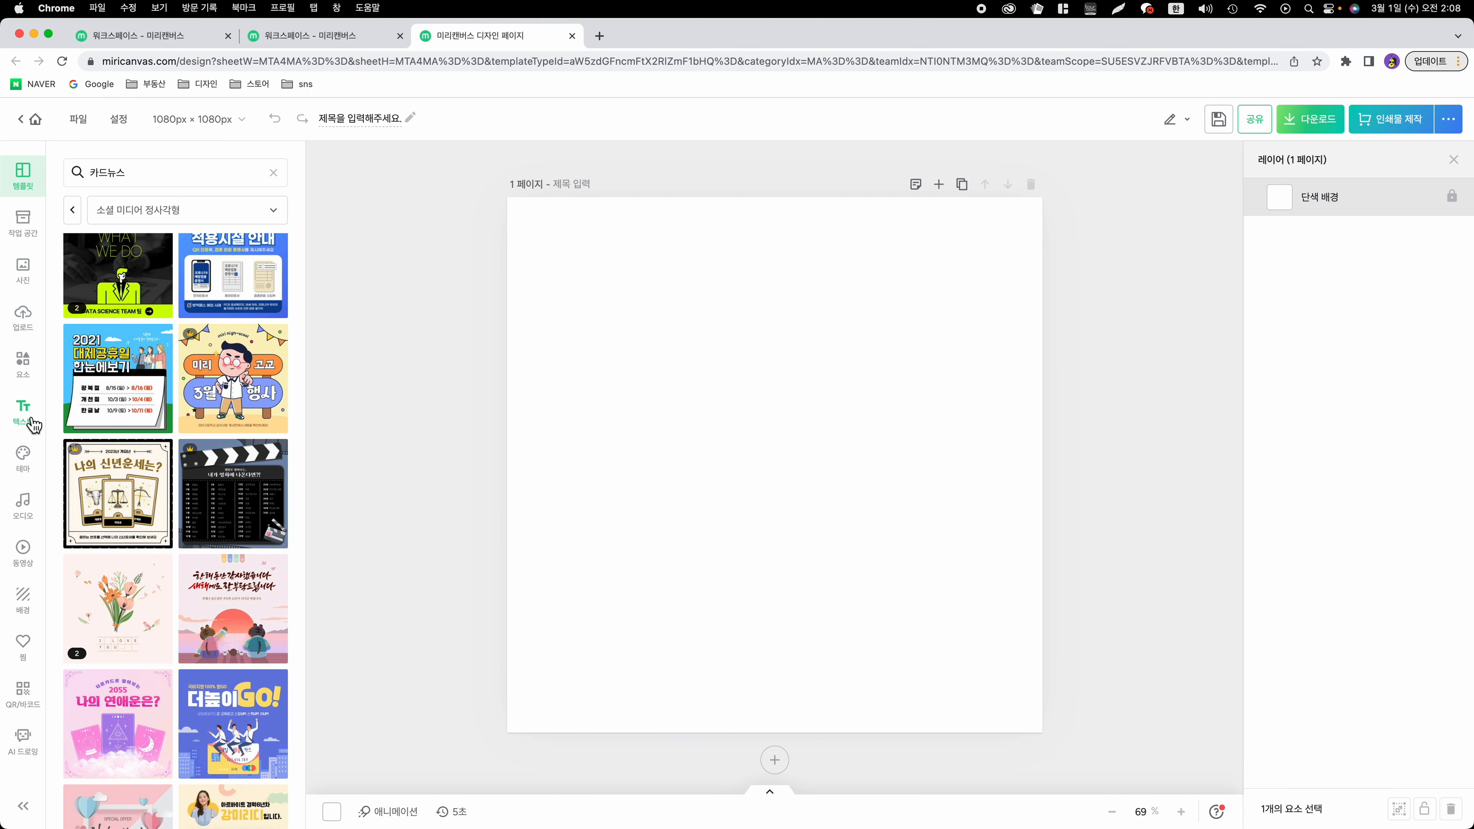
Step: Add a title text to the page reading 강남콩 / 나달리 챌린지 / 지금부터 시작! on three lines
click(23, 412)
click(144, 298)
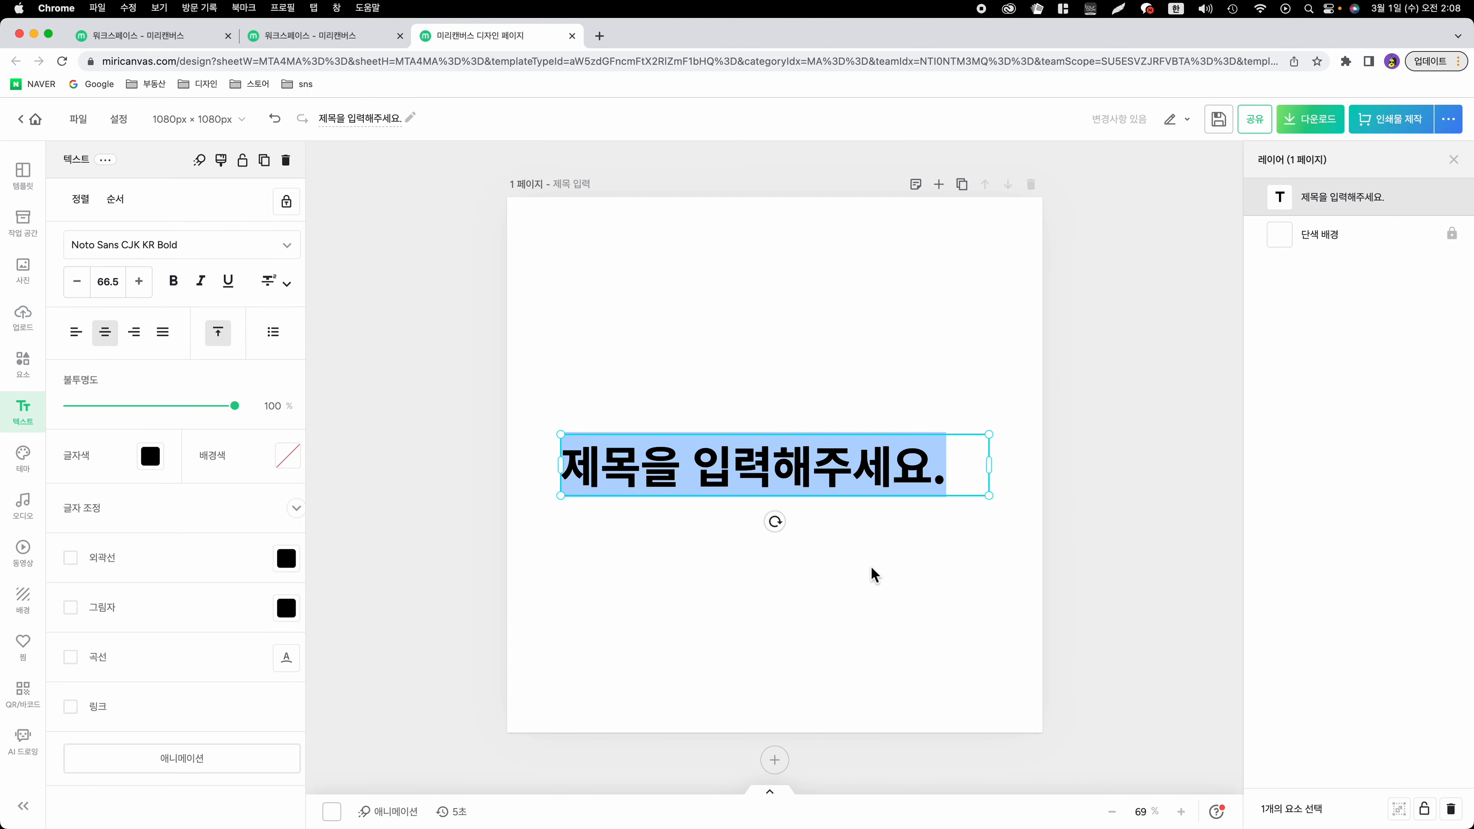
text(강남콩)
key(Return)
text(나달)
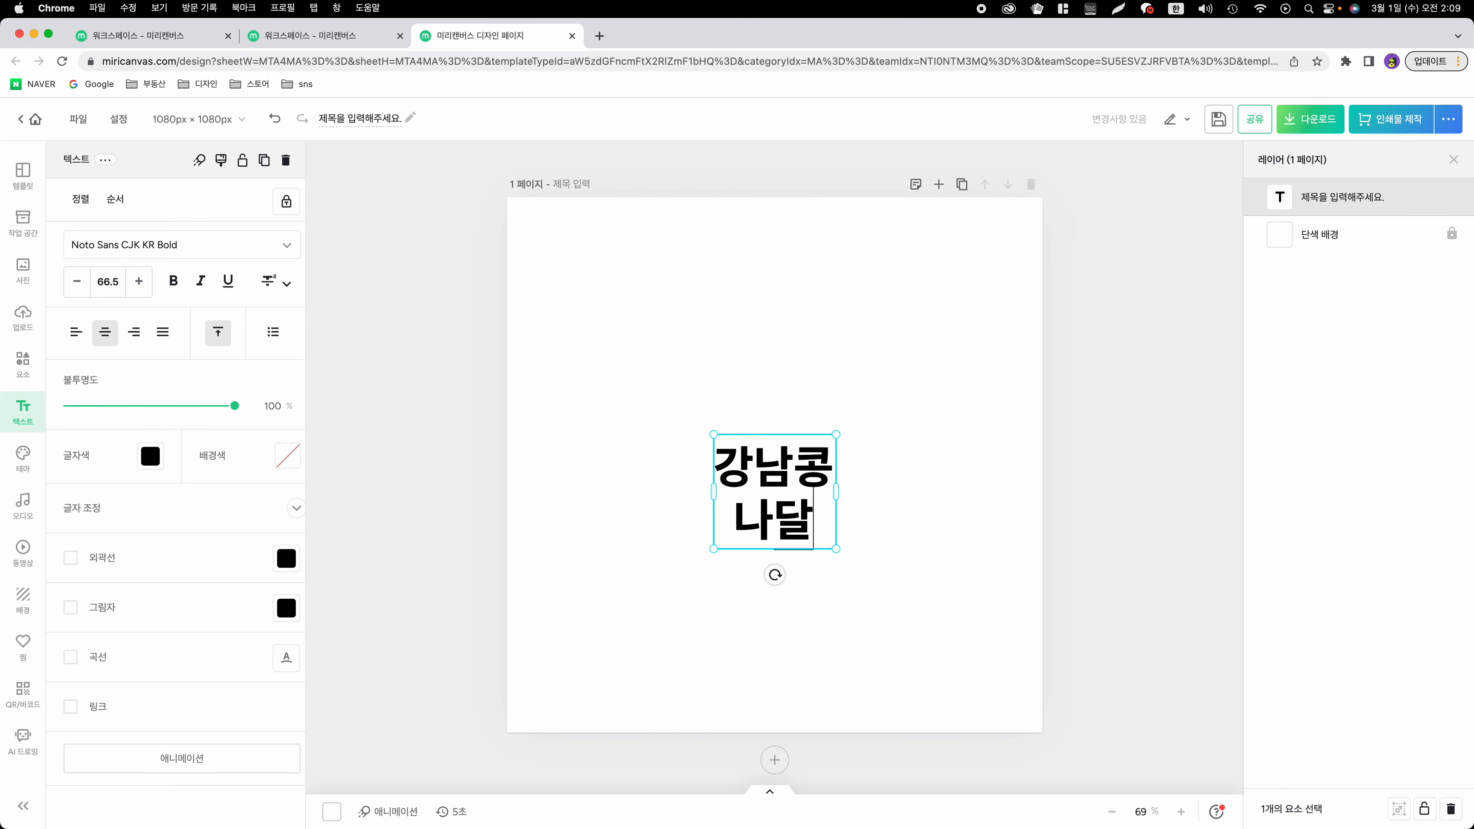
text(리 챌ㄹ린지)
key(Return)
text(지금부터 시작!)
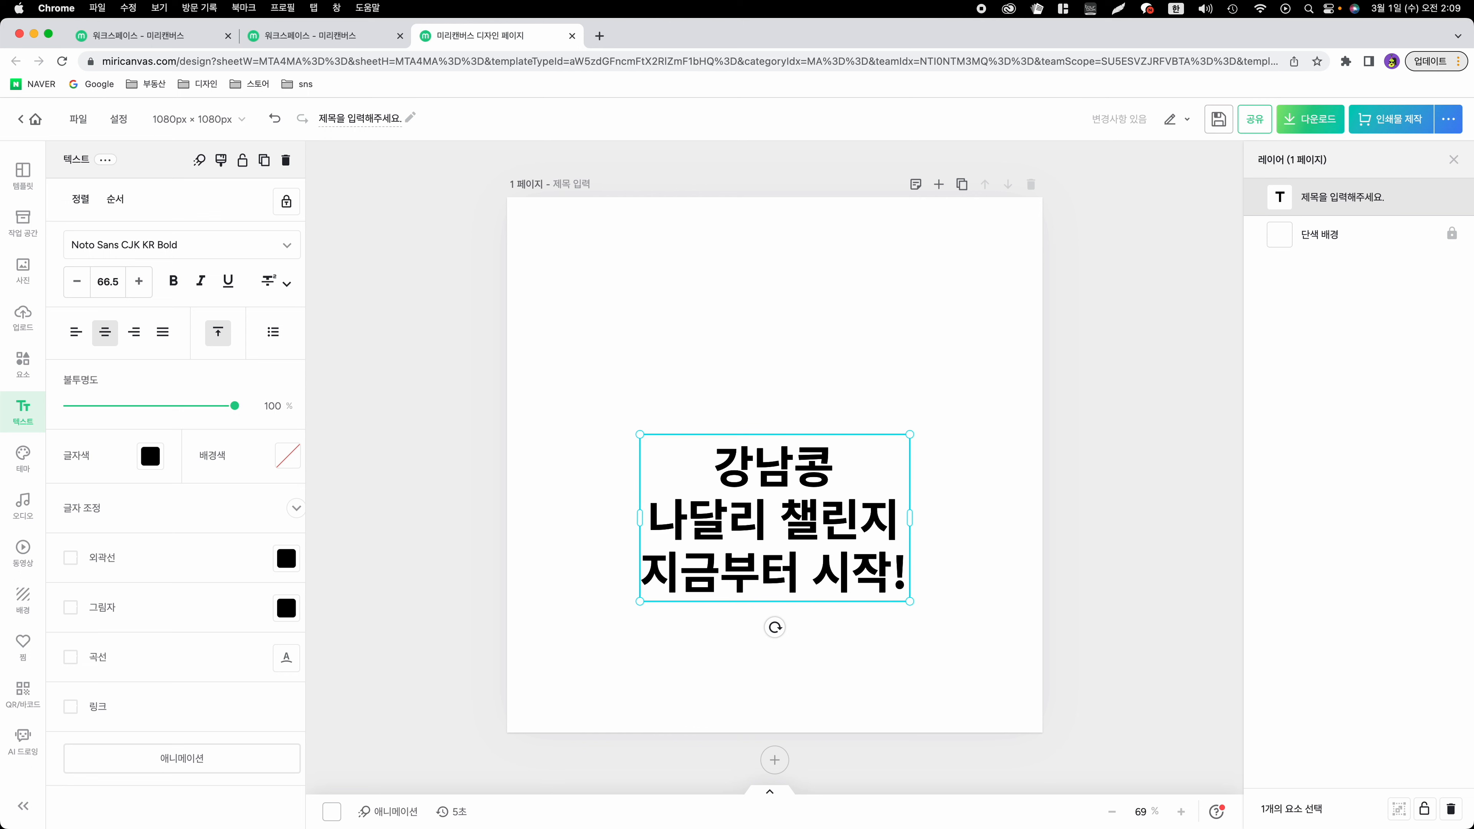
click(1010, 470)
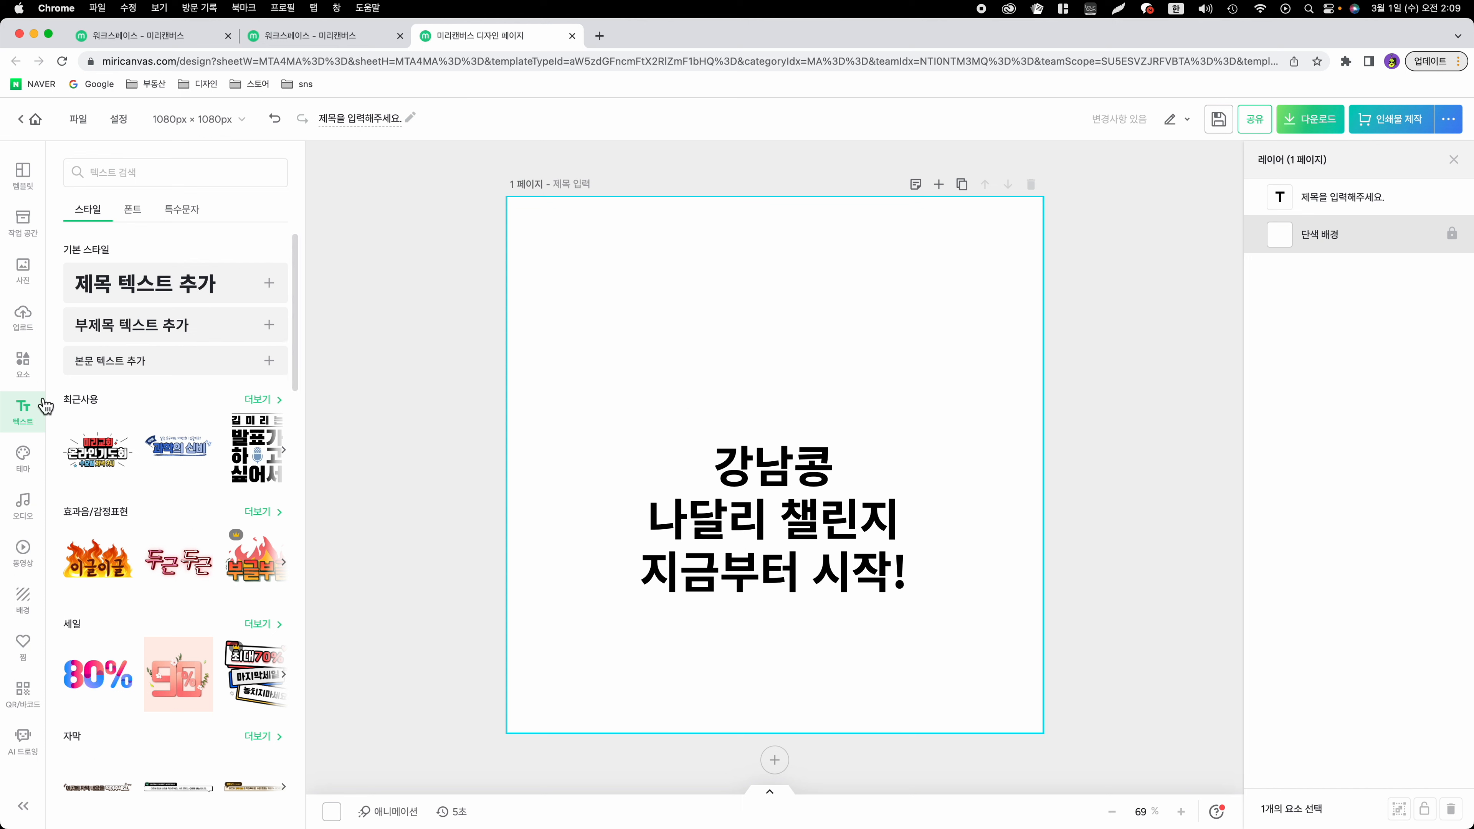
Step: Search the elements for 콩 and add the red smiling apple illustration to the page
click(24, 365)
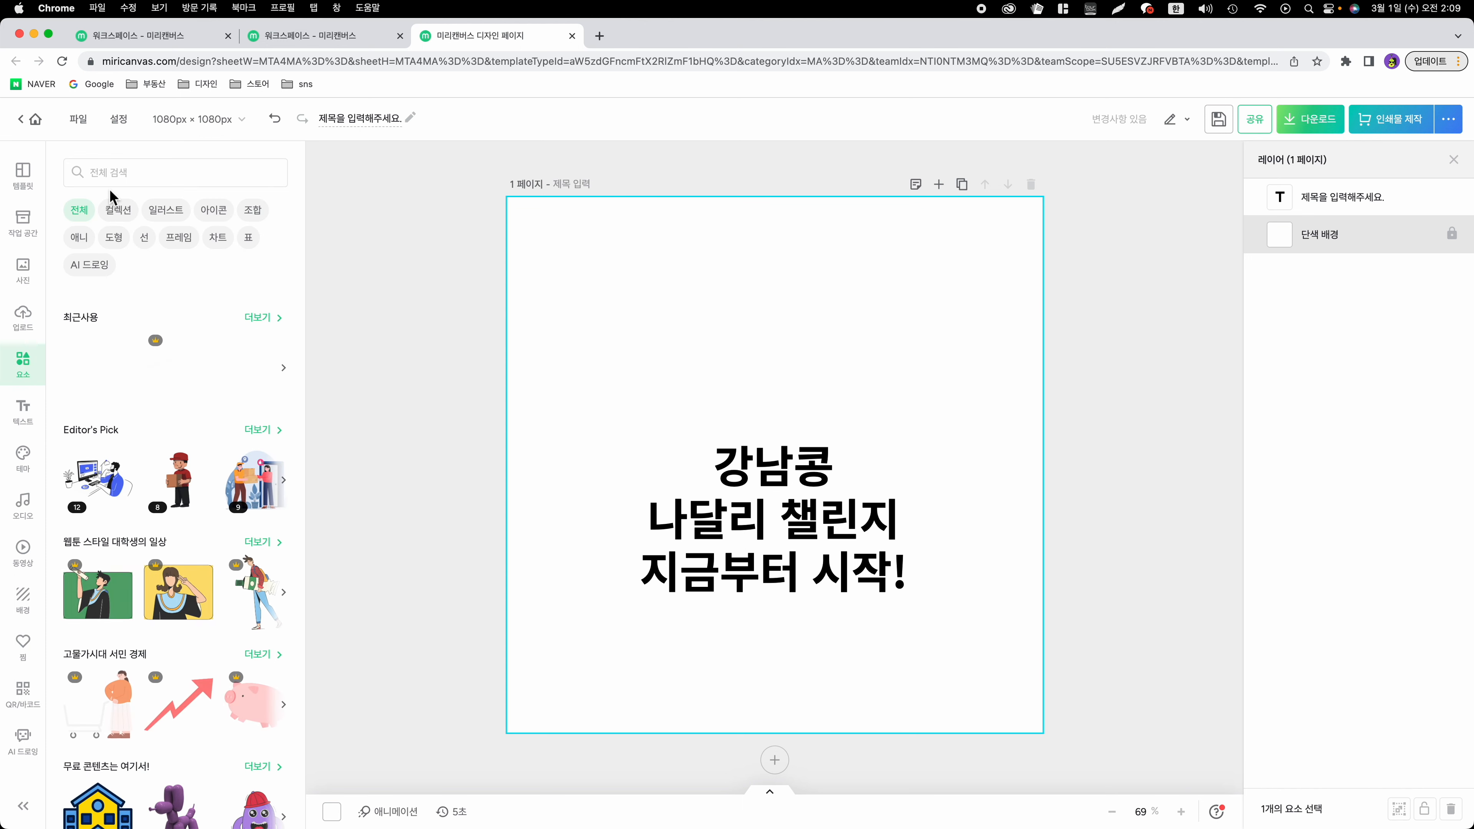
click(115, 172)
text(콩)
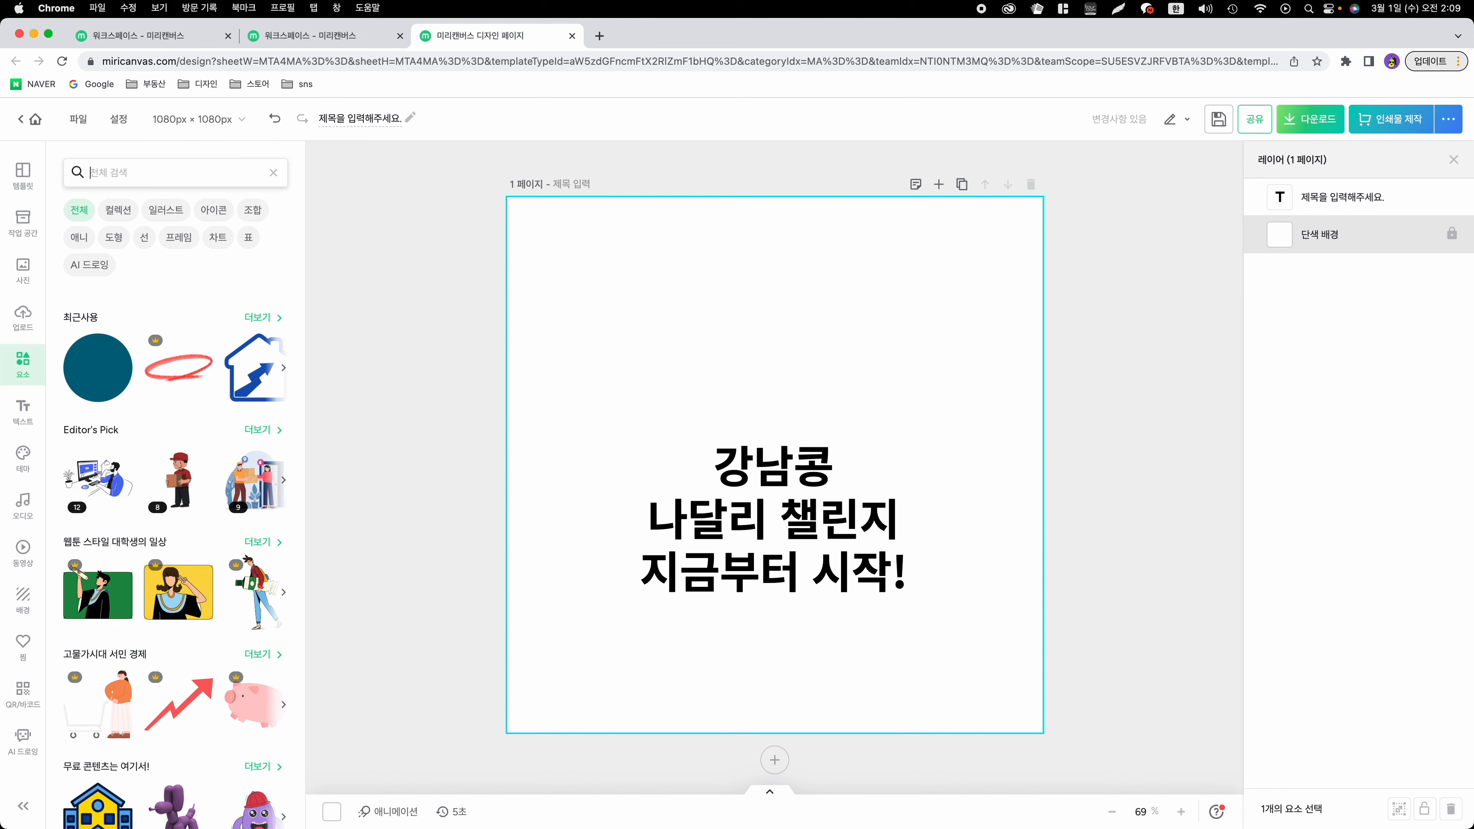
key(Return)
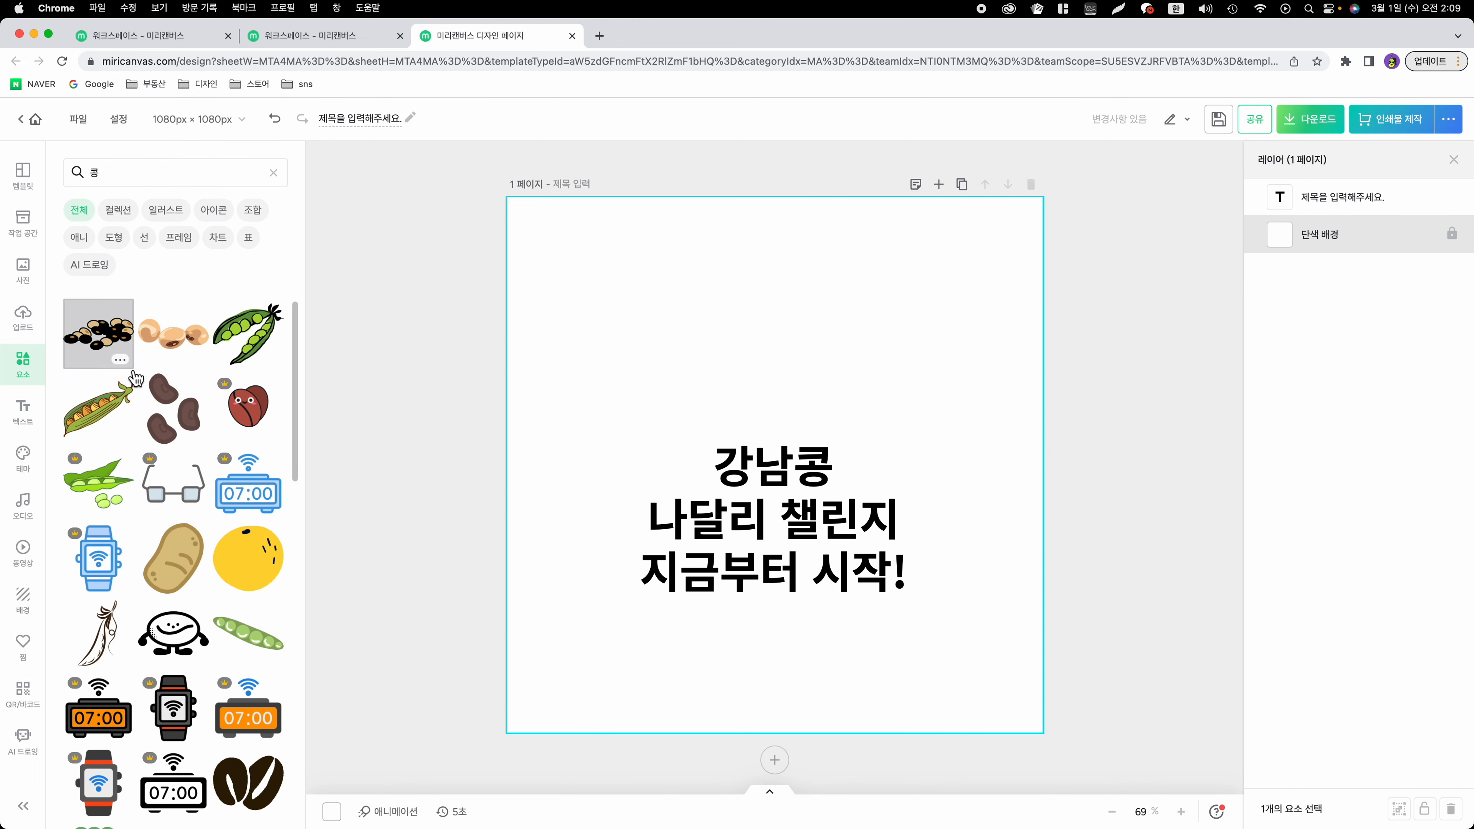
scroll(116, 639, down, 1)
scroll(160, 604, down, 15)
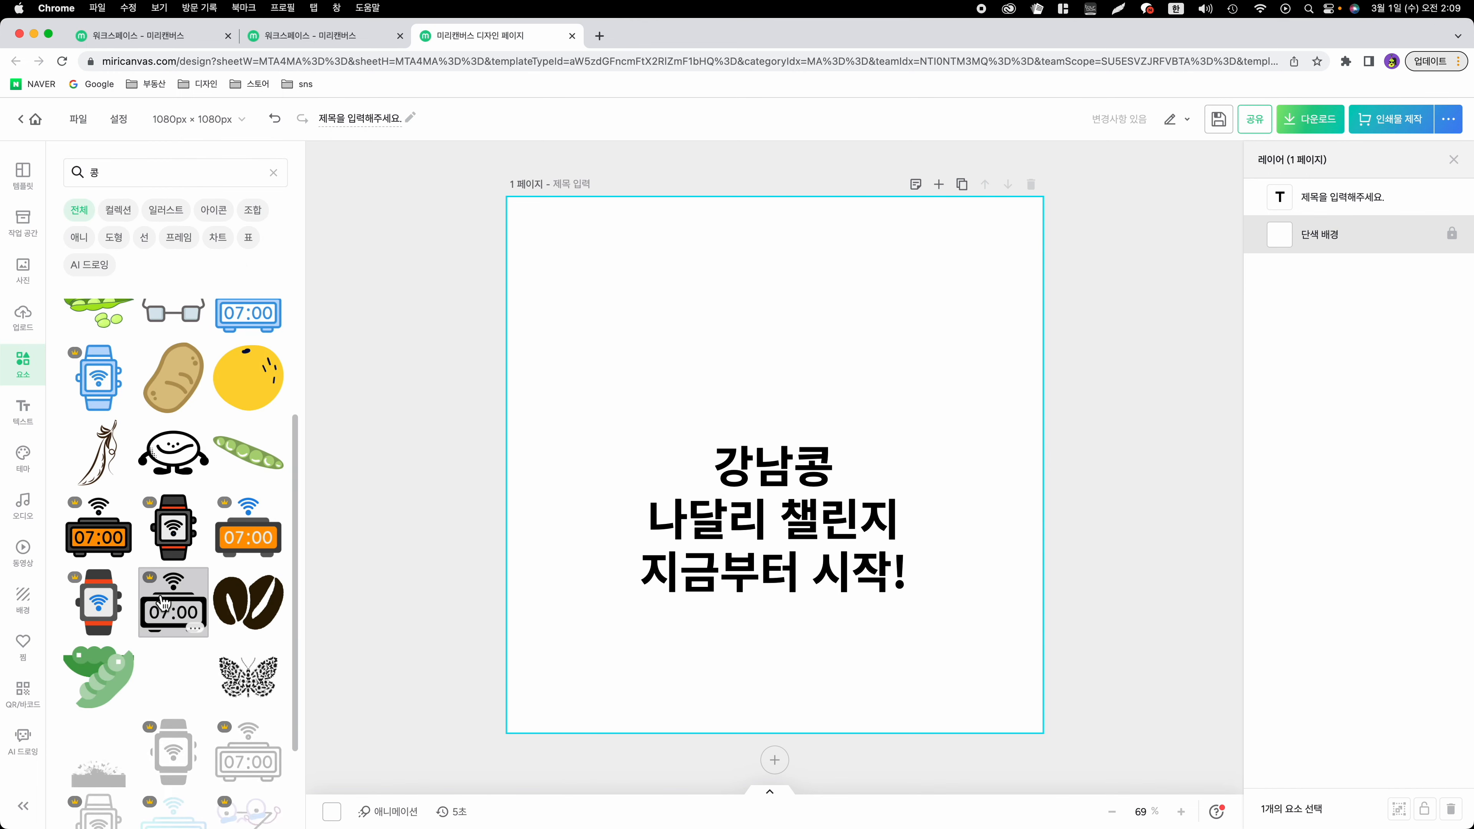
scroll(169, 615, down, 5)
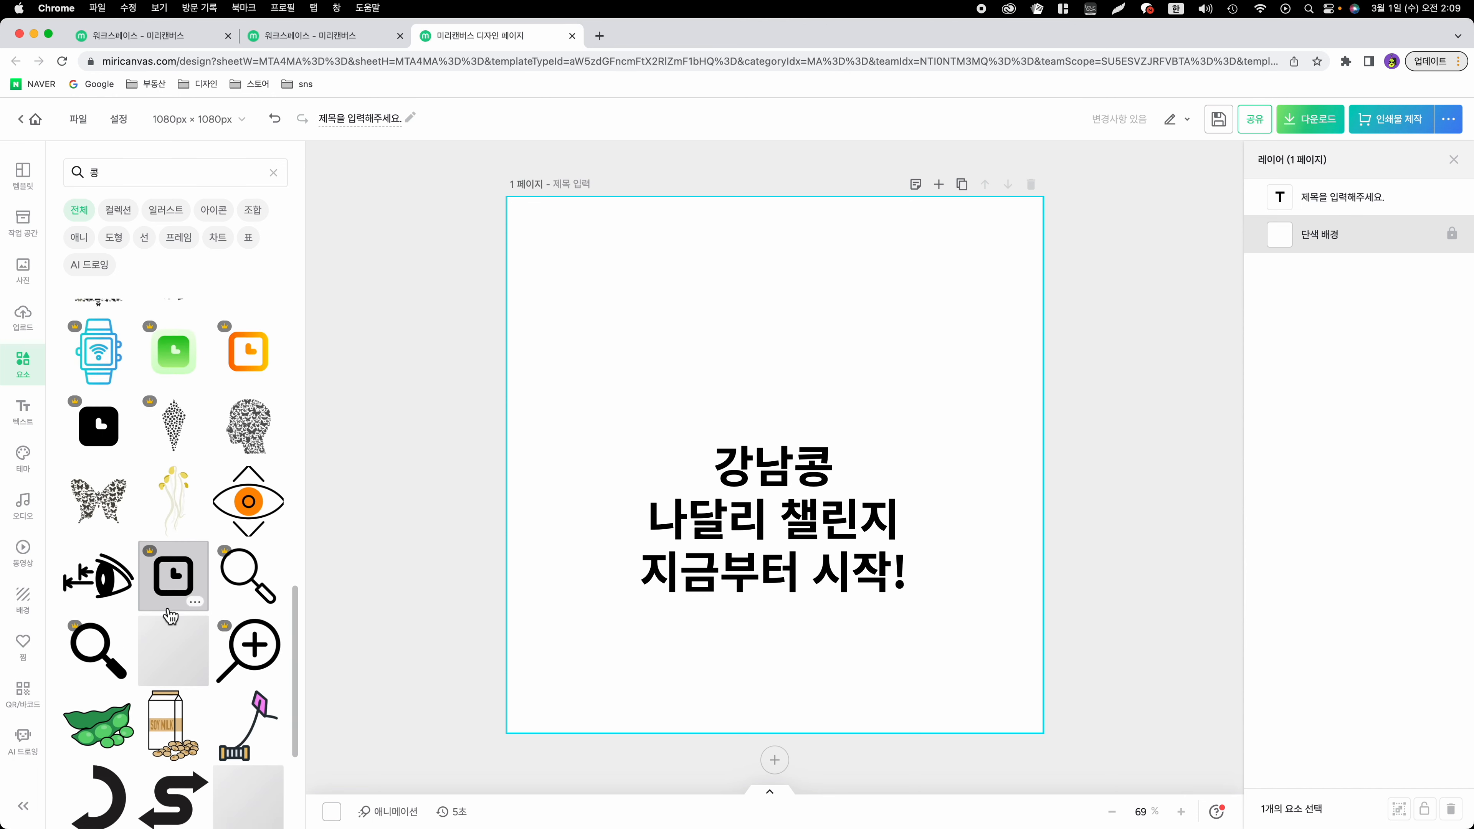
click(248, 700)
Step: Shrink the apple illustration and centre it horizontally above the title text
drag(926, 305, 751, 496)
drag(711, 549, 780, 331)
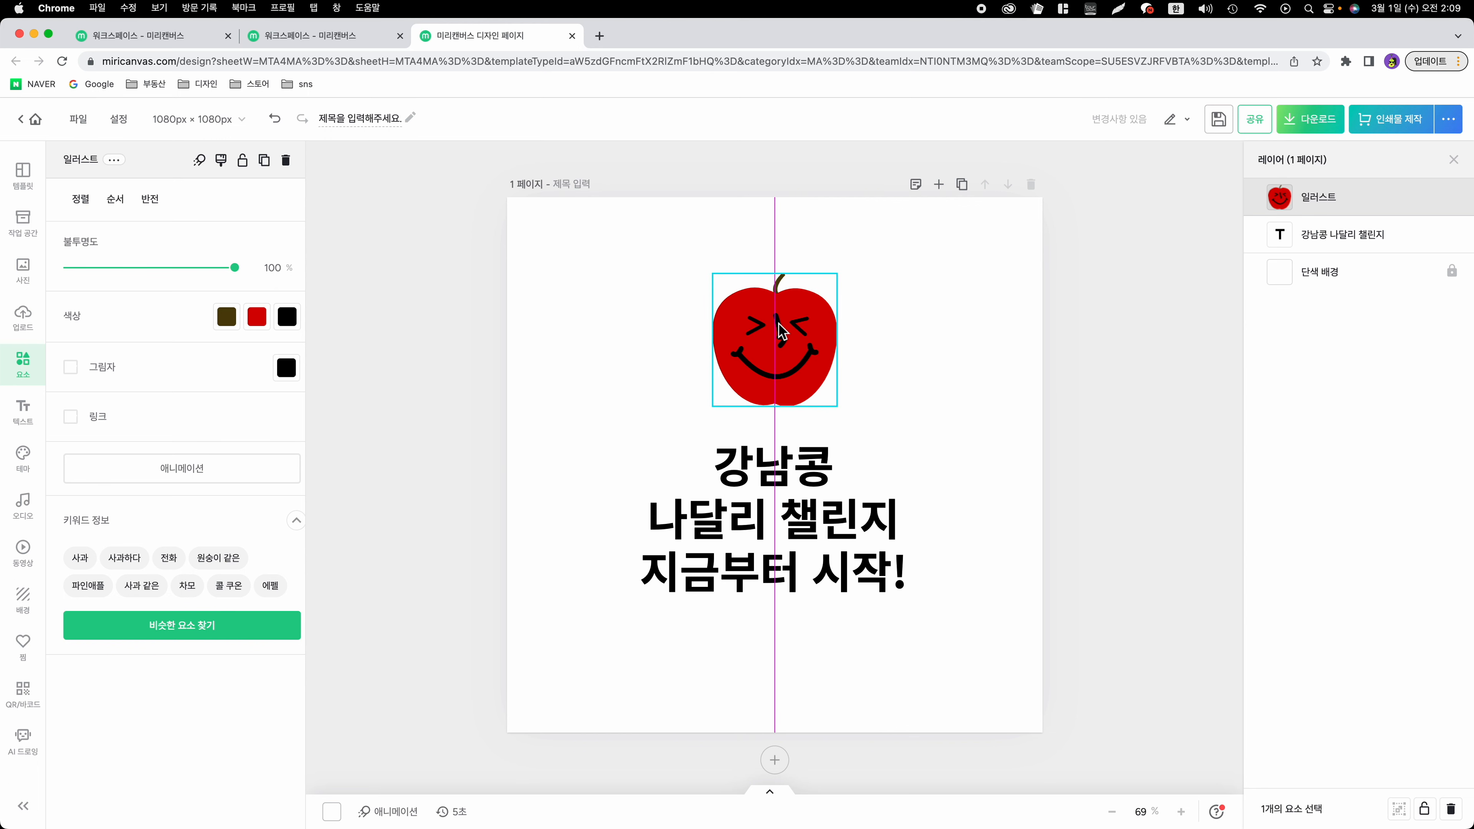
drag(780, 331, 780, 331)
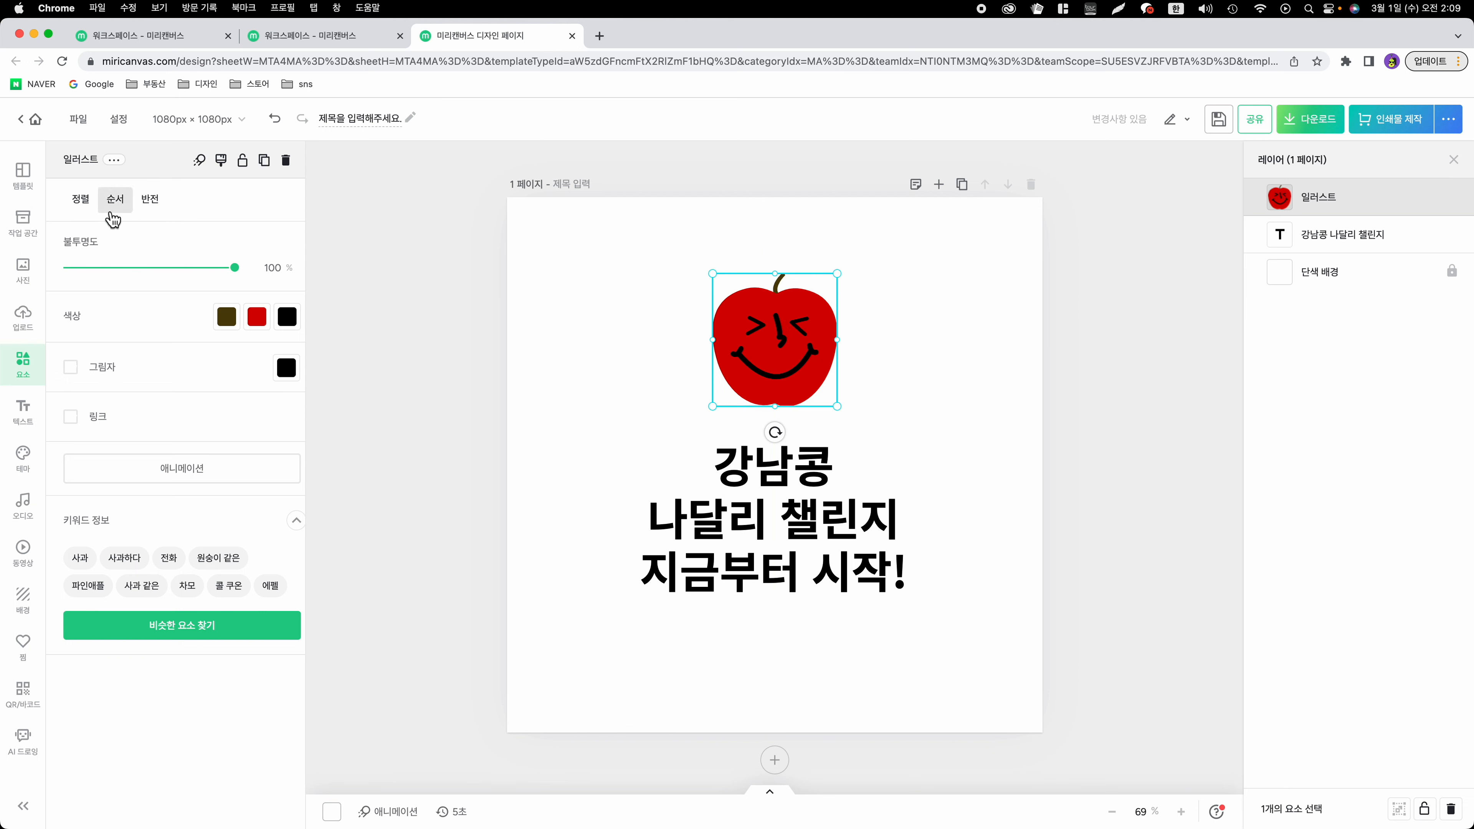
click(87, 212)
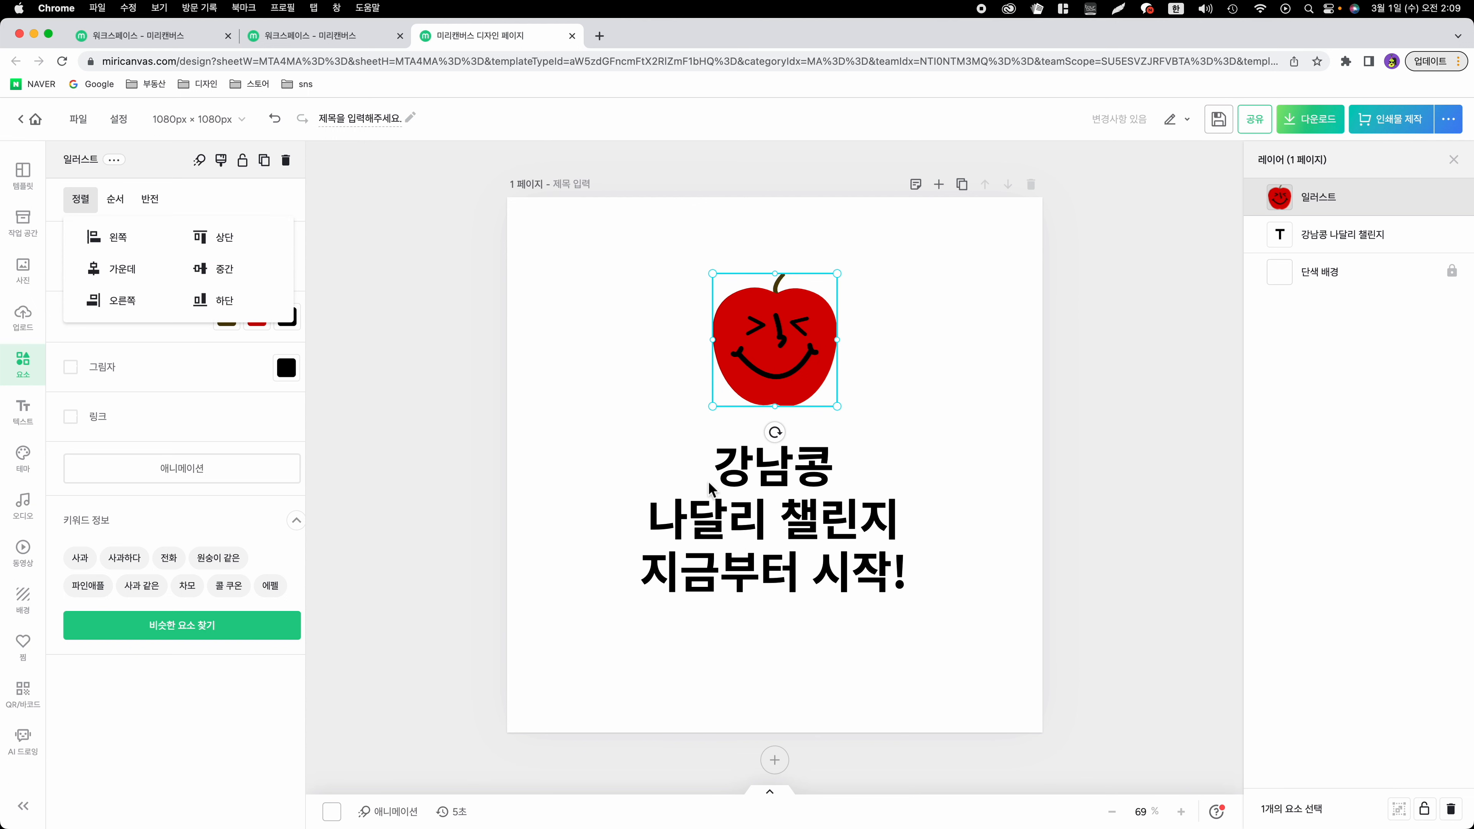
Step: Change the title text's font to 210 네버랜드B from the 고딕 category
click(807, 535)
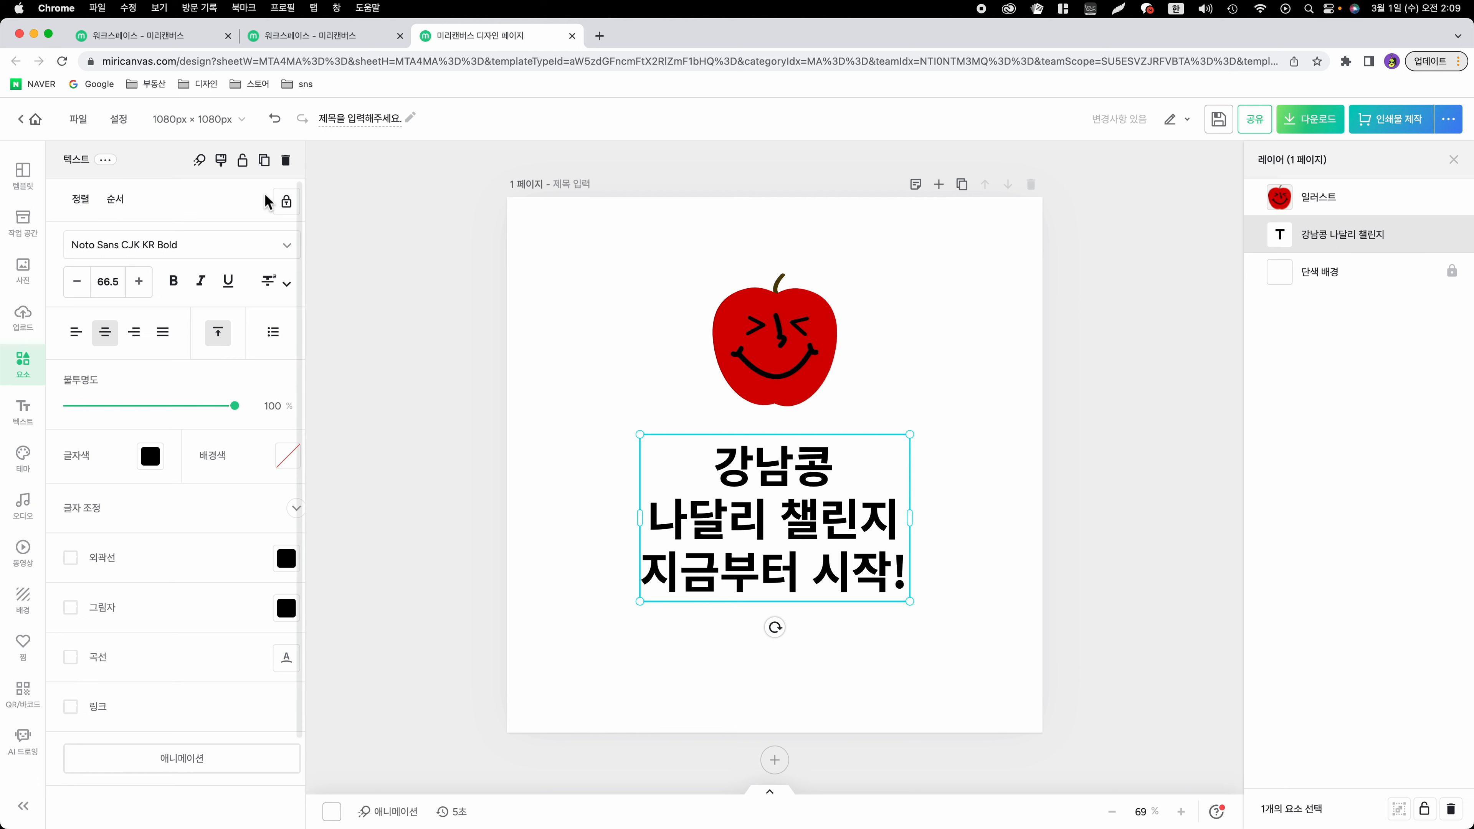
click(287, 259)
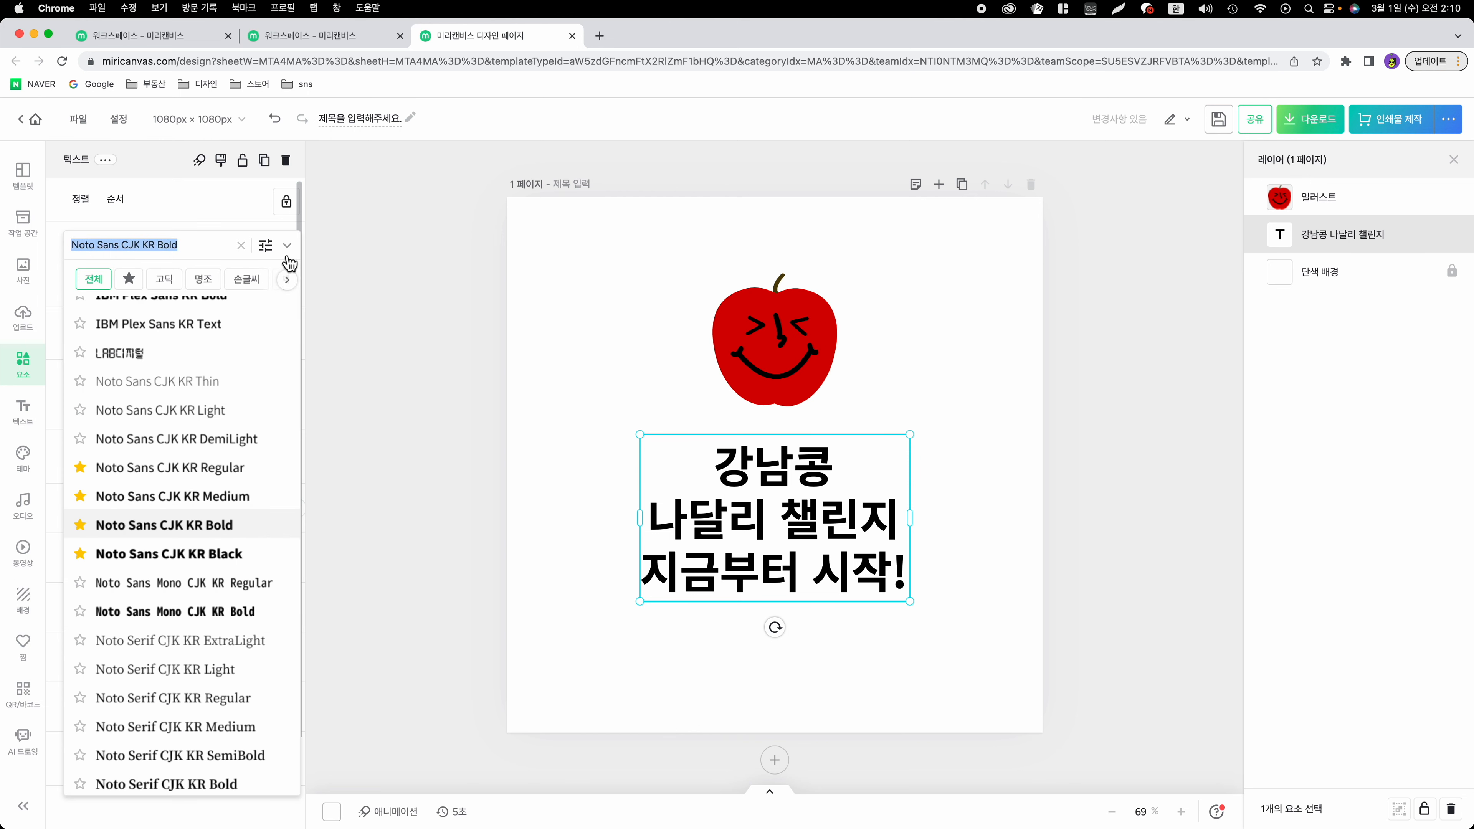
click(173, 287)
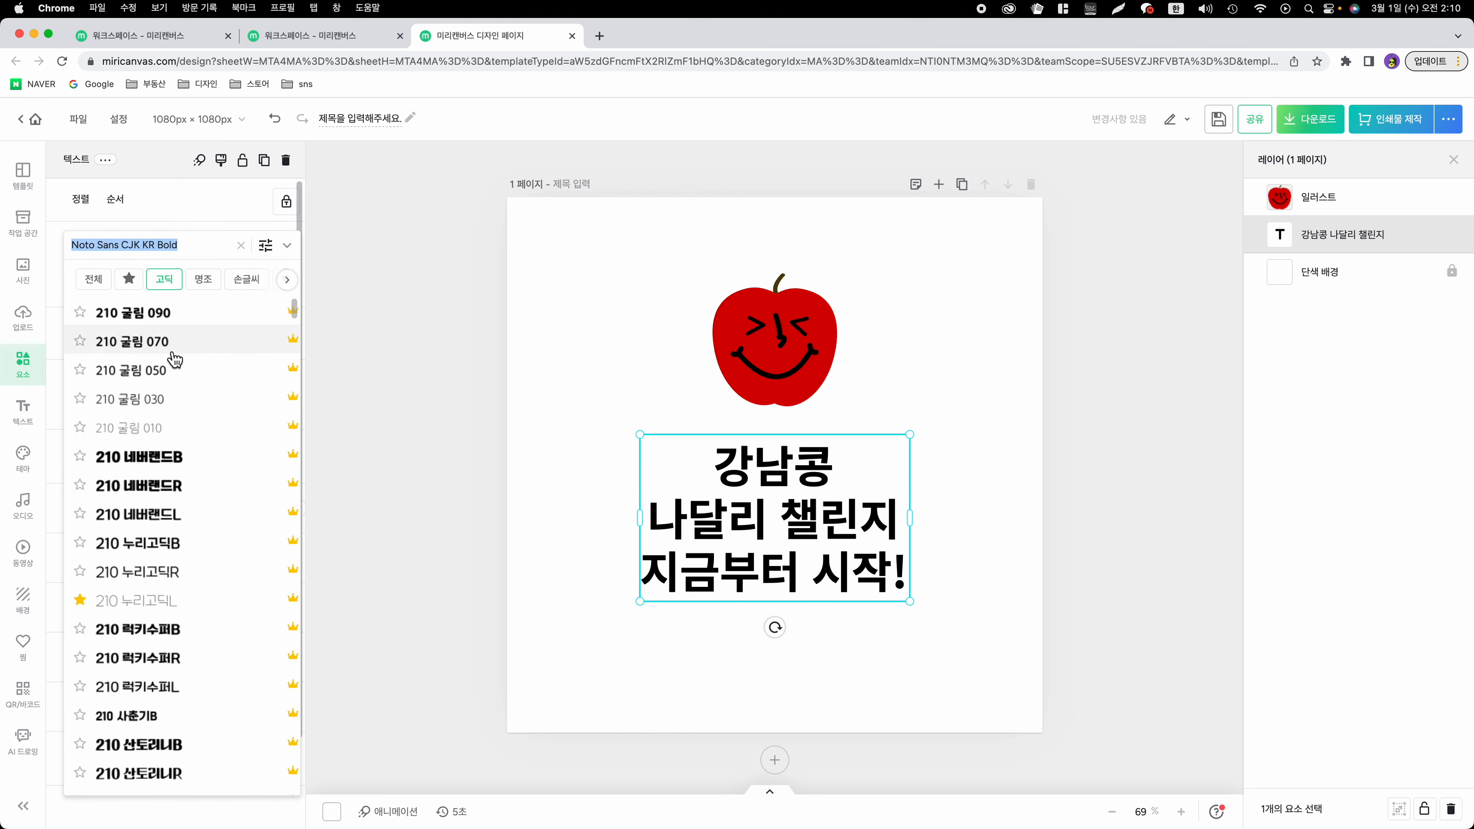
scroll(184, 442, down, 1)
click(184, 447)
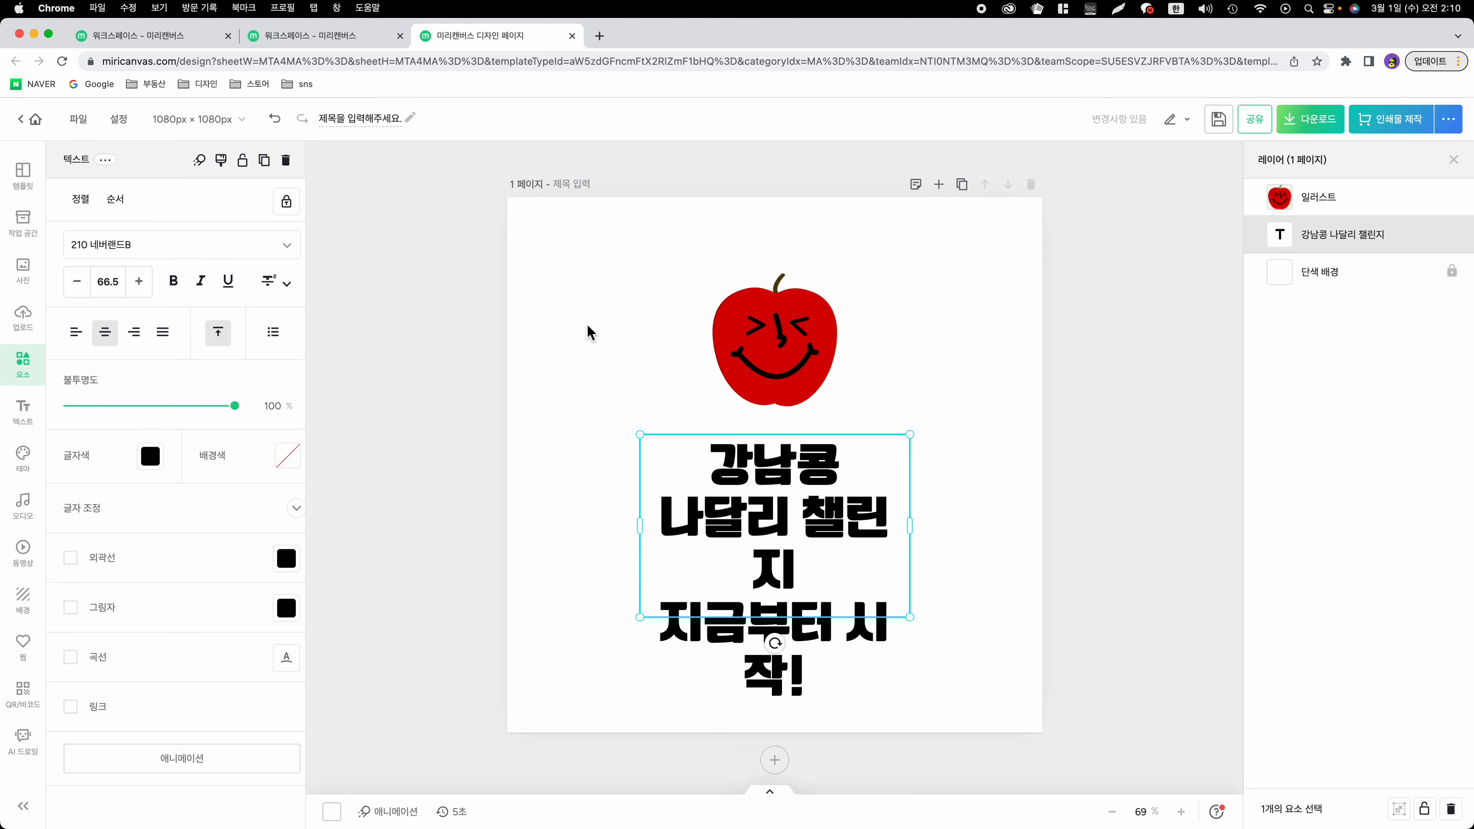
click(569, 254)
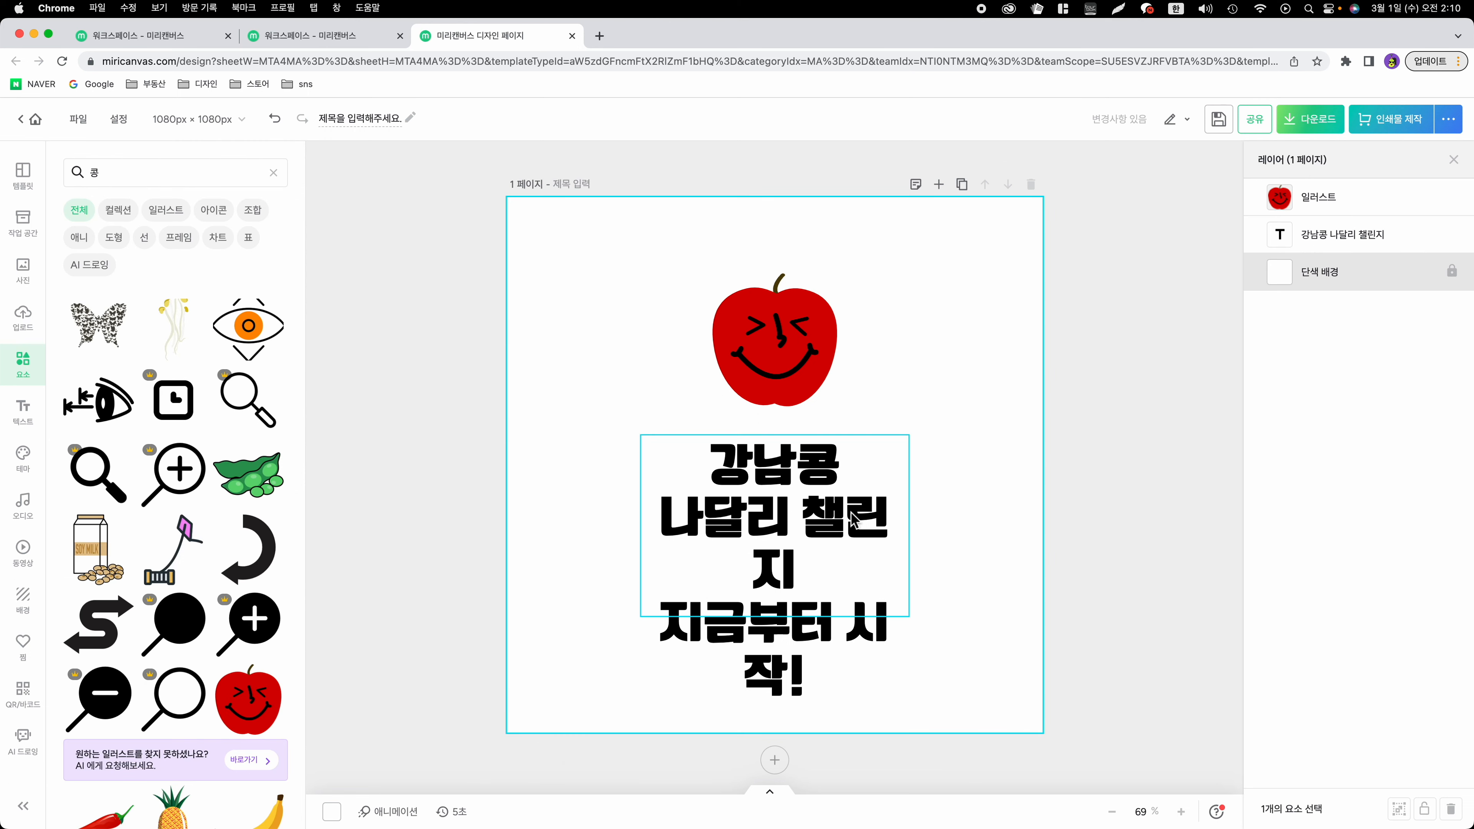
Step: Widen the title's text box so it fits on three lines, then recentre it slightly lower on the page
click(838, 518)
drag(909, 526, 987, 522)
drag(872, 530, 832, 565)
Step: Enlarge the apple illustration and recentre it horizontally above the title text
drag(807, 349, 806, 372)
drag(838, 297, 878, 281)
drag(829, 324, 811, 335)
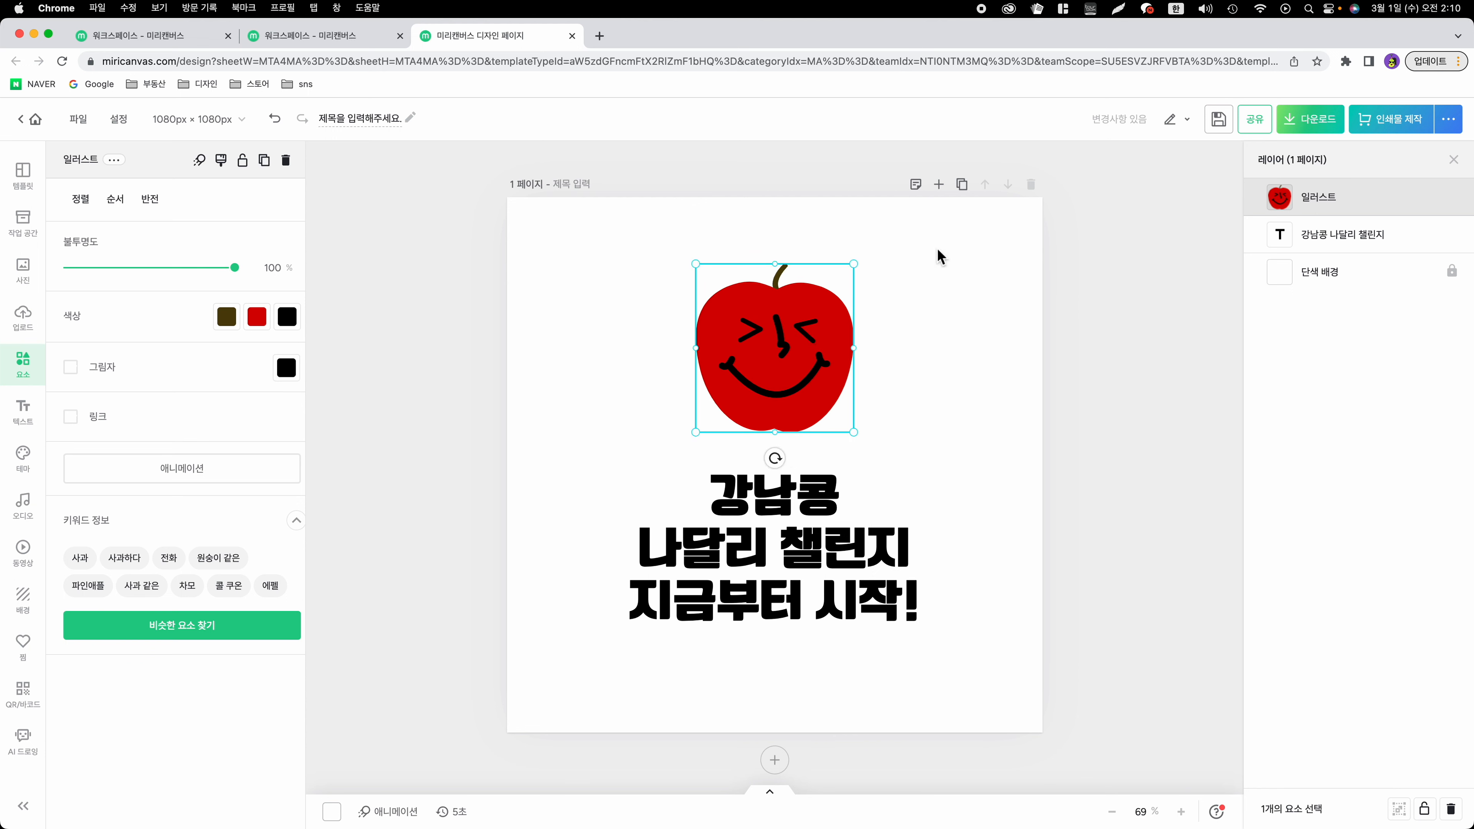
Step: Enlarge the three-line title text to size 87 and recentre it horizontally below the apple illustration
click(807, 566)
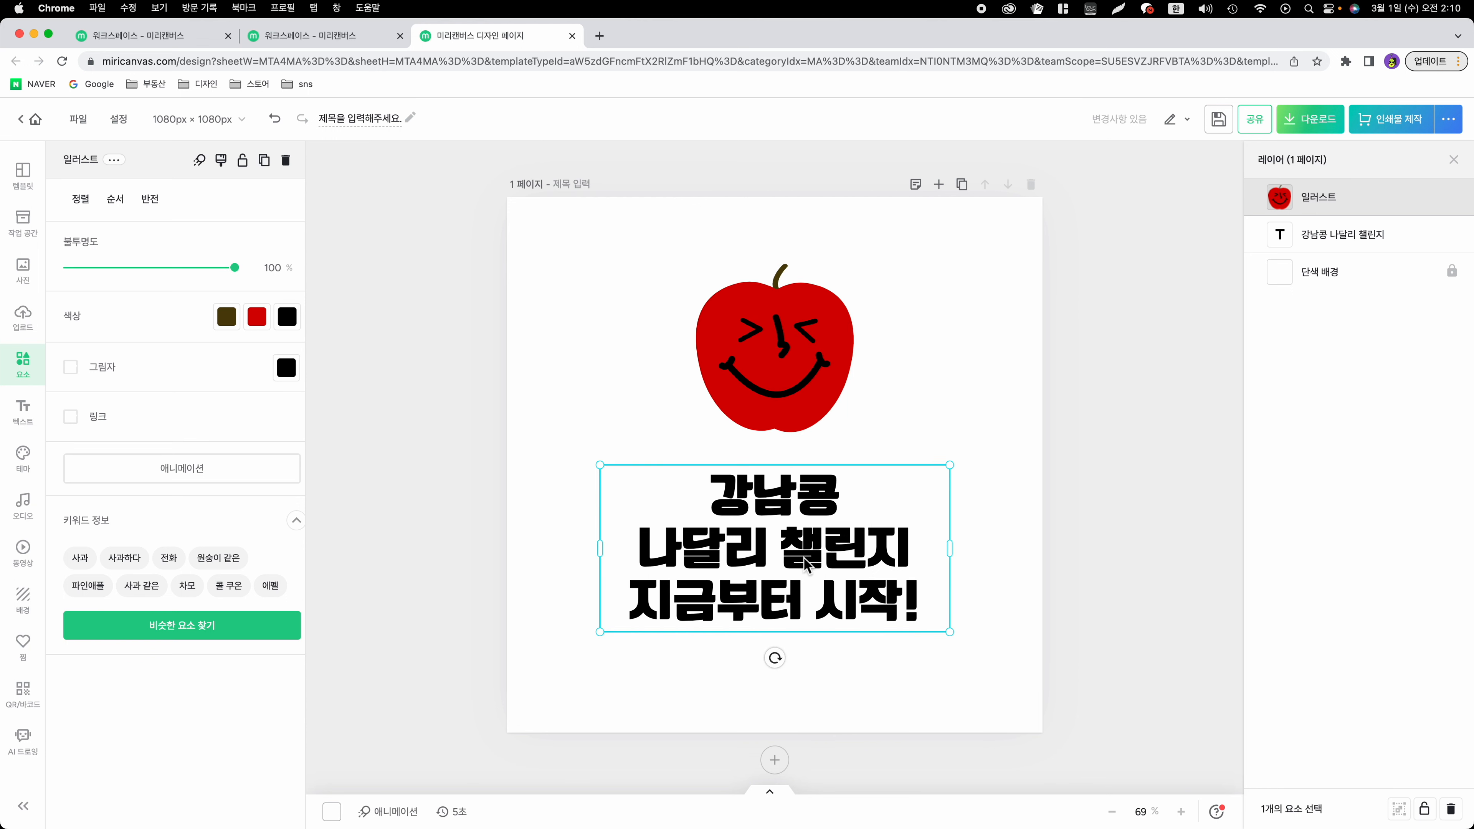
drag(949, 633, 1041, 691)
drag(941, 644, 916, 641)
click(452, 447)
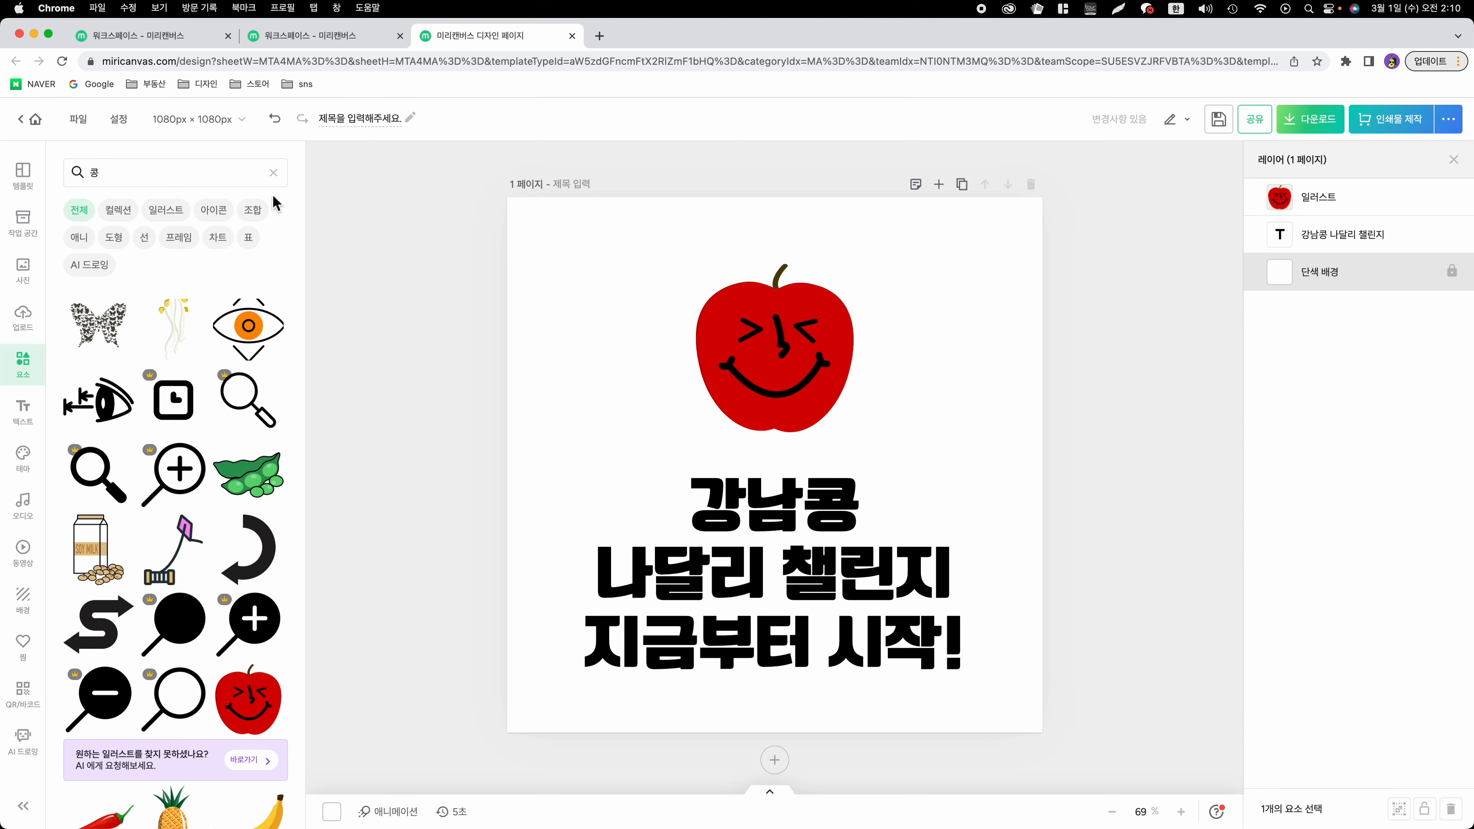
click(23, 410)
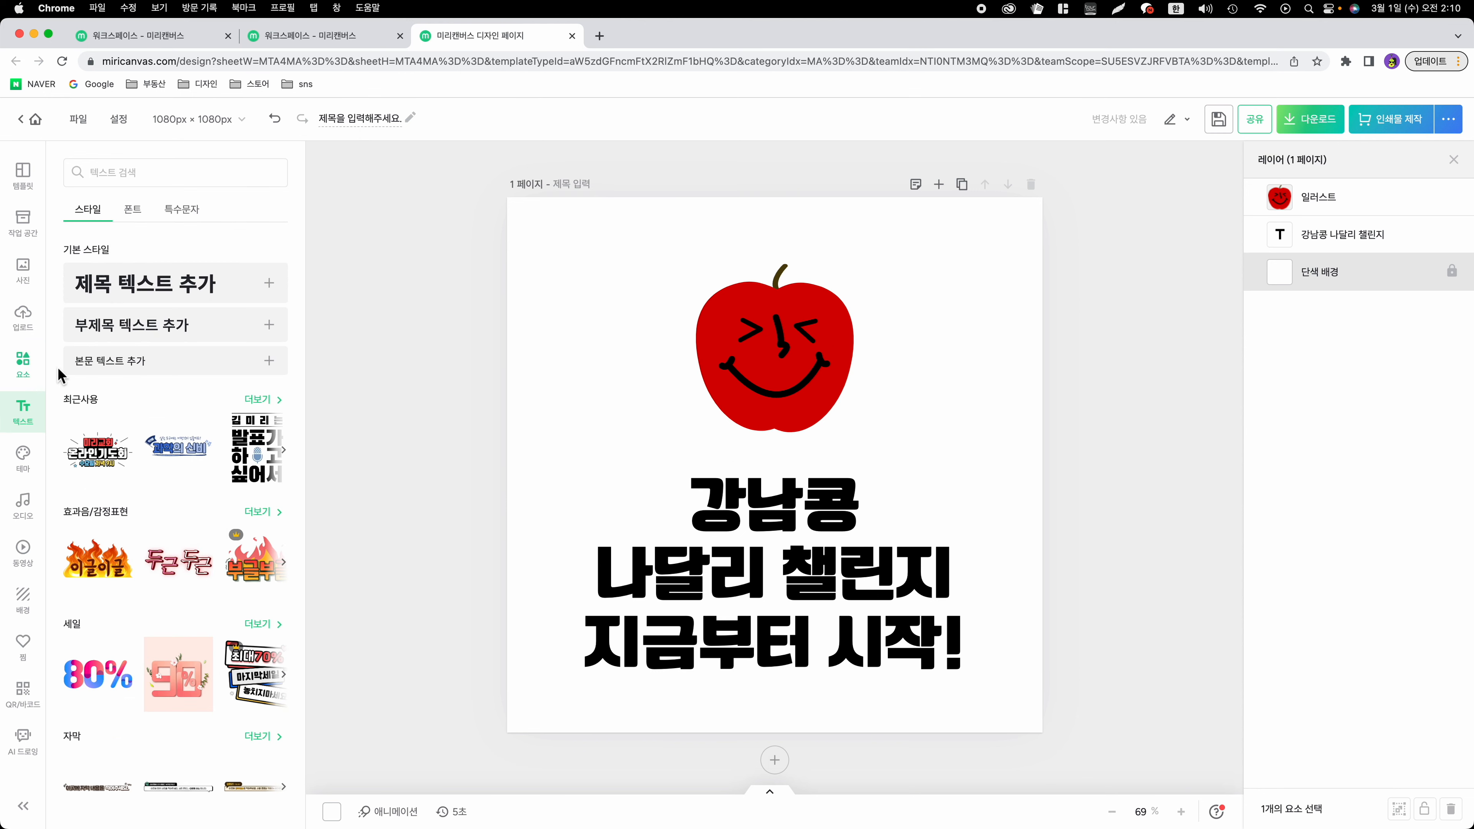
click(131, 361)
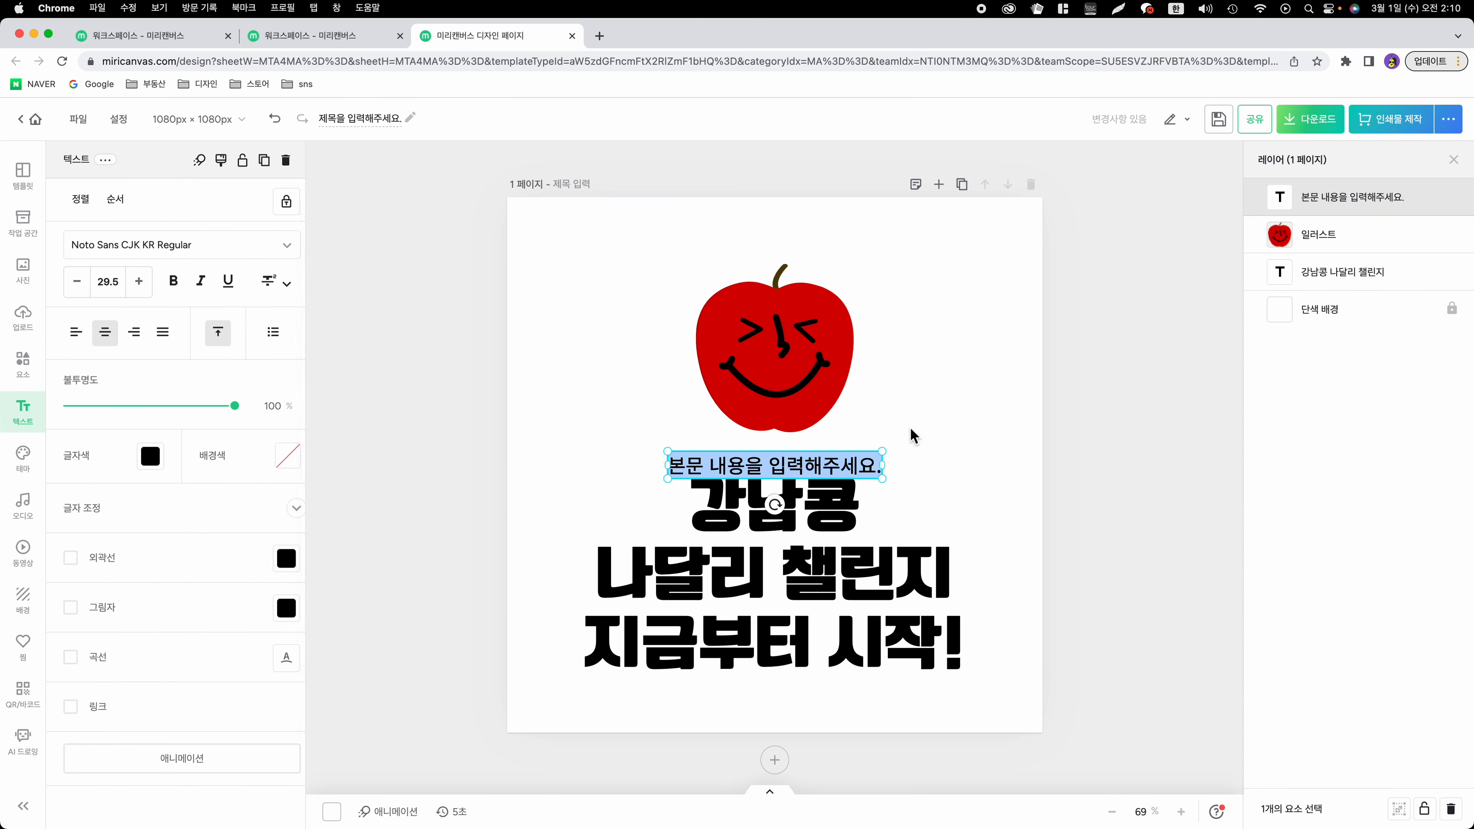
drag(834, 465, 834, 703)
text(@)
key(ctrl+space)
text(gangnam_cong)
click(881, 740)
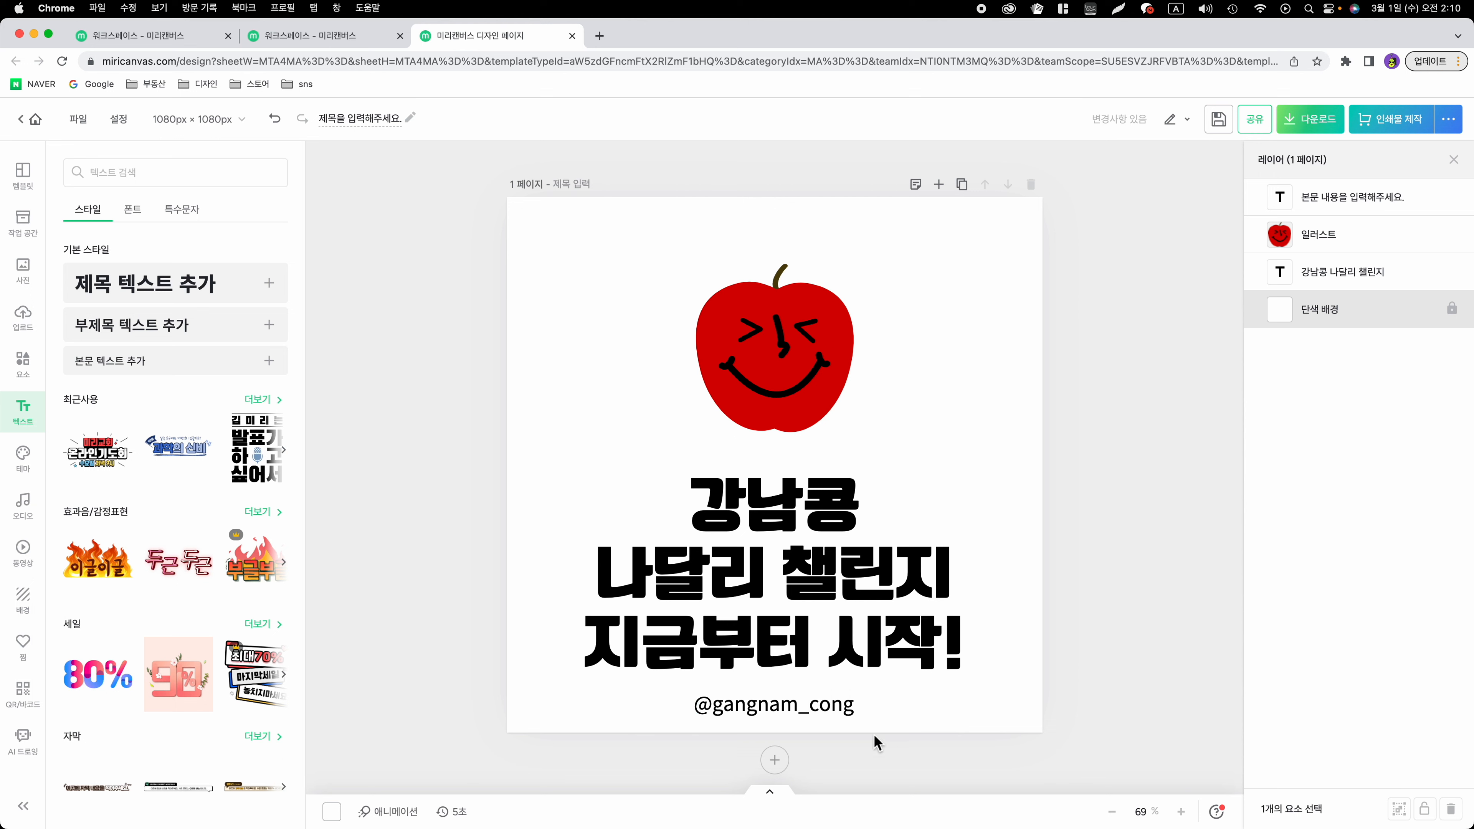
drag(830, 714, 827, 716)
drag(776, 632, 779, 627)
click(1224, 595)
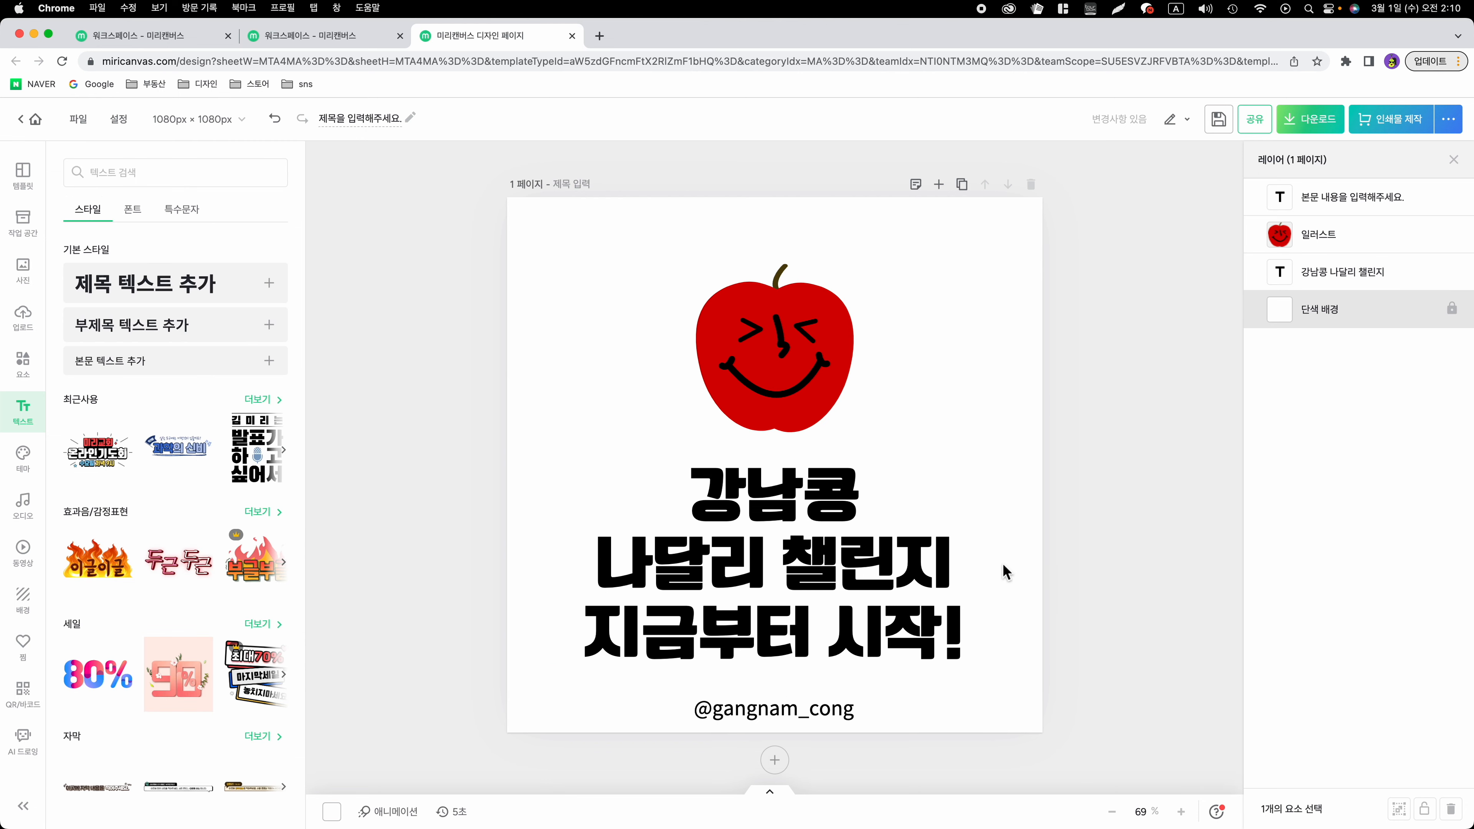
click(819, 385)
click(777, 717)
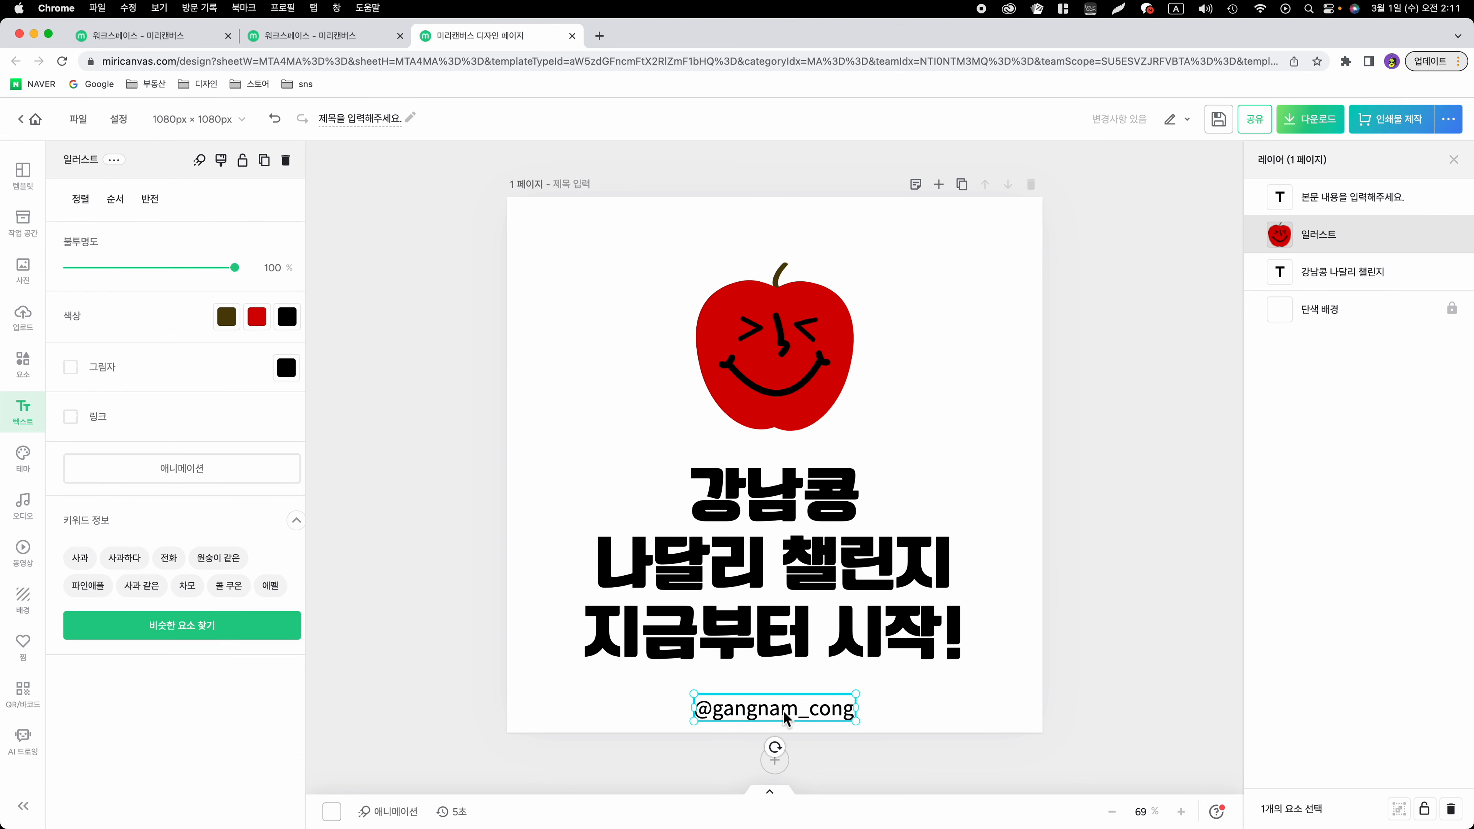
click(1098, 593)
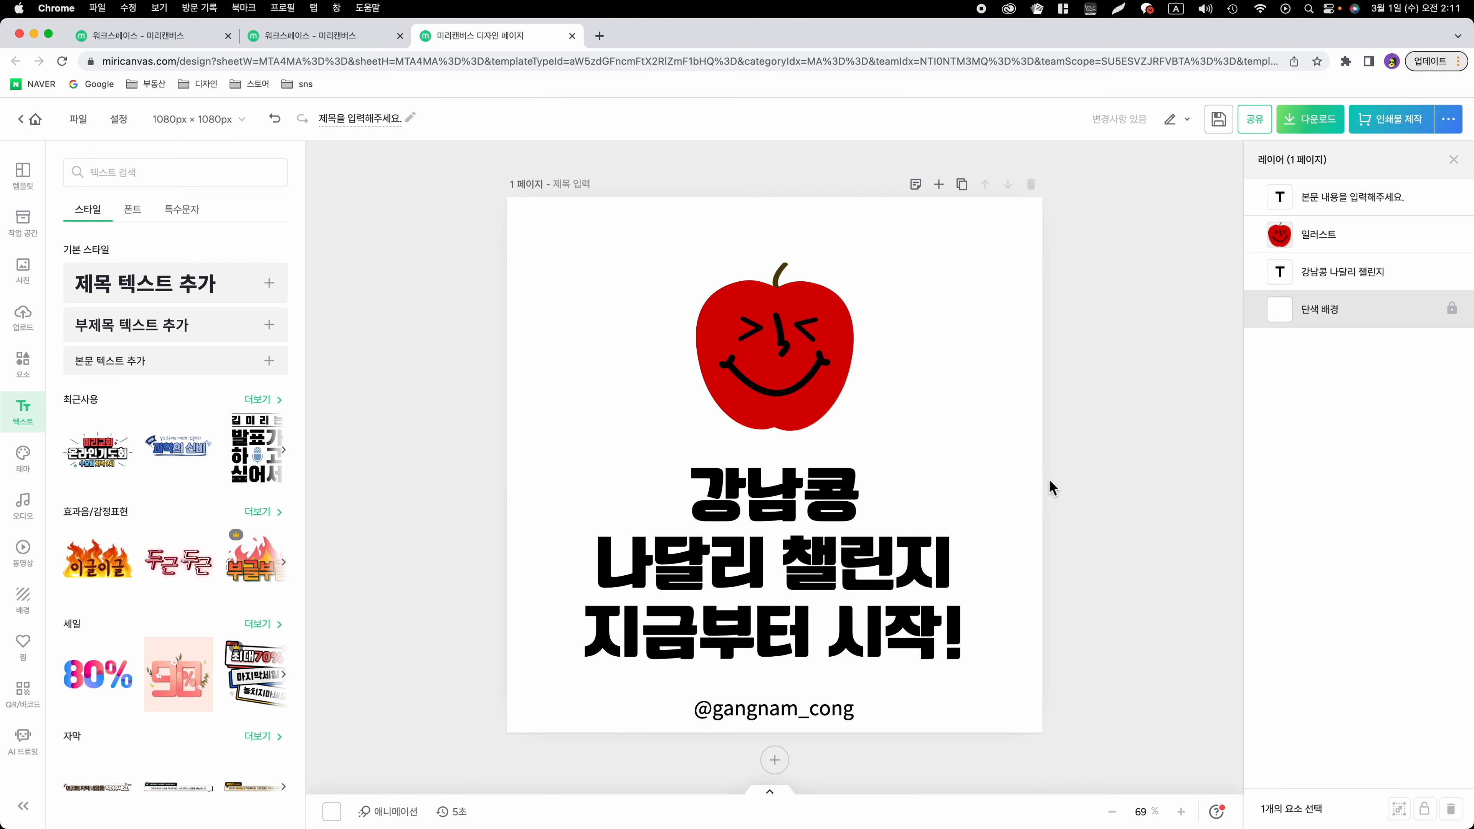
Step: Colour the title's first line 강남콩 a dark reddish brown using a custom colour
double_click(881, 511)
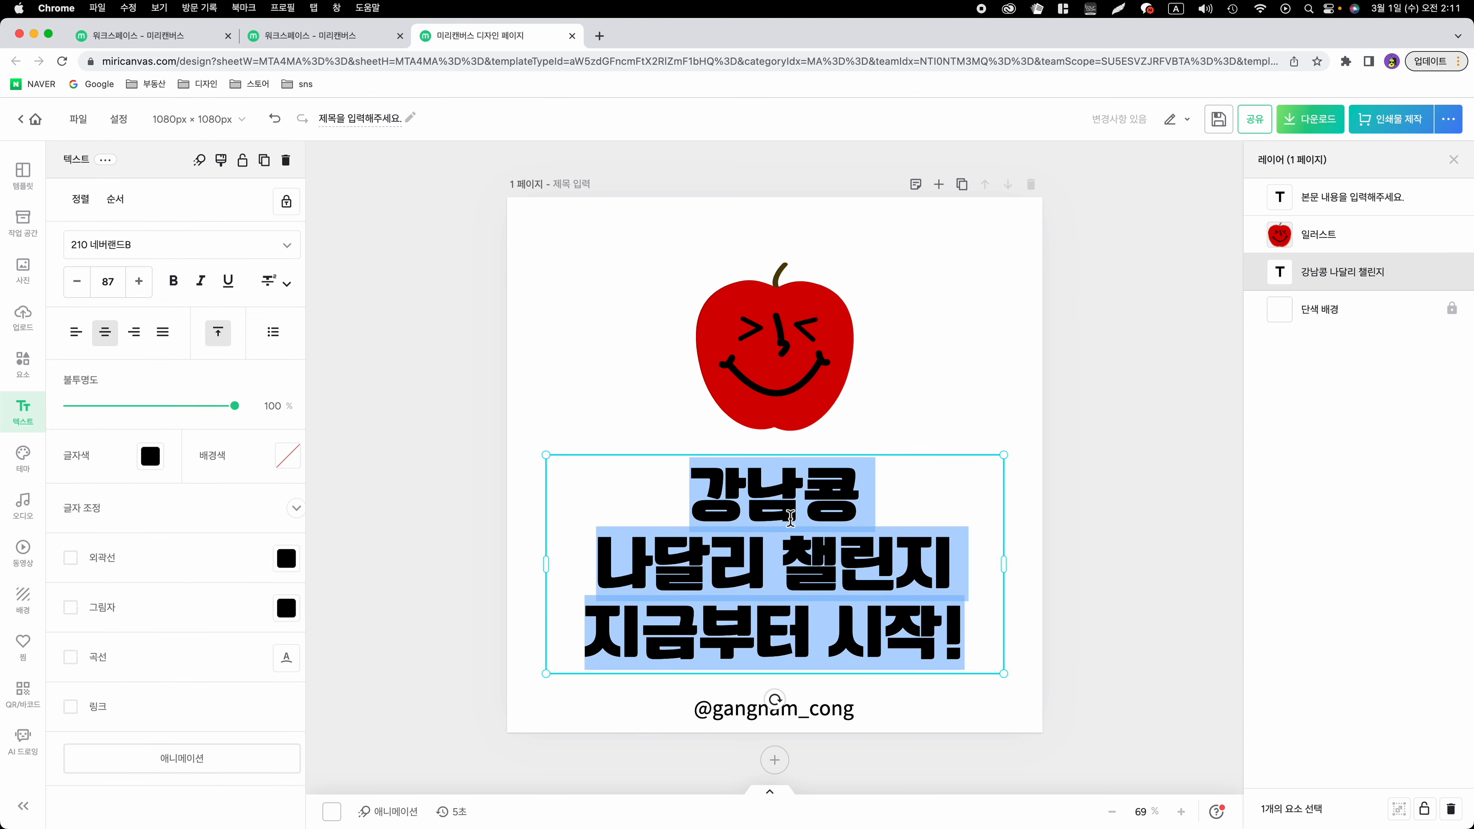
double_click(777, 463)
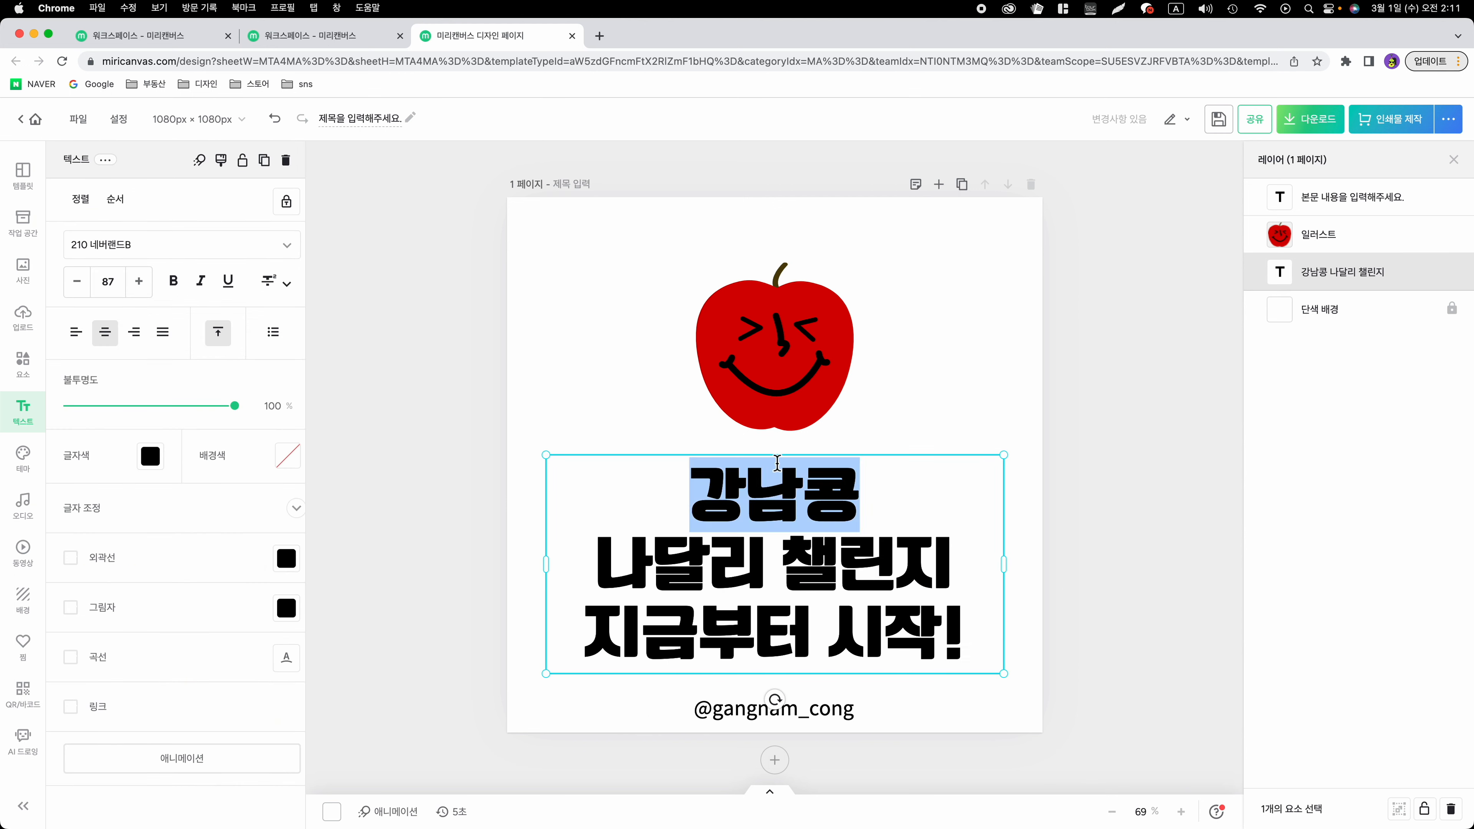
click(152, 459)
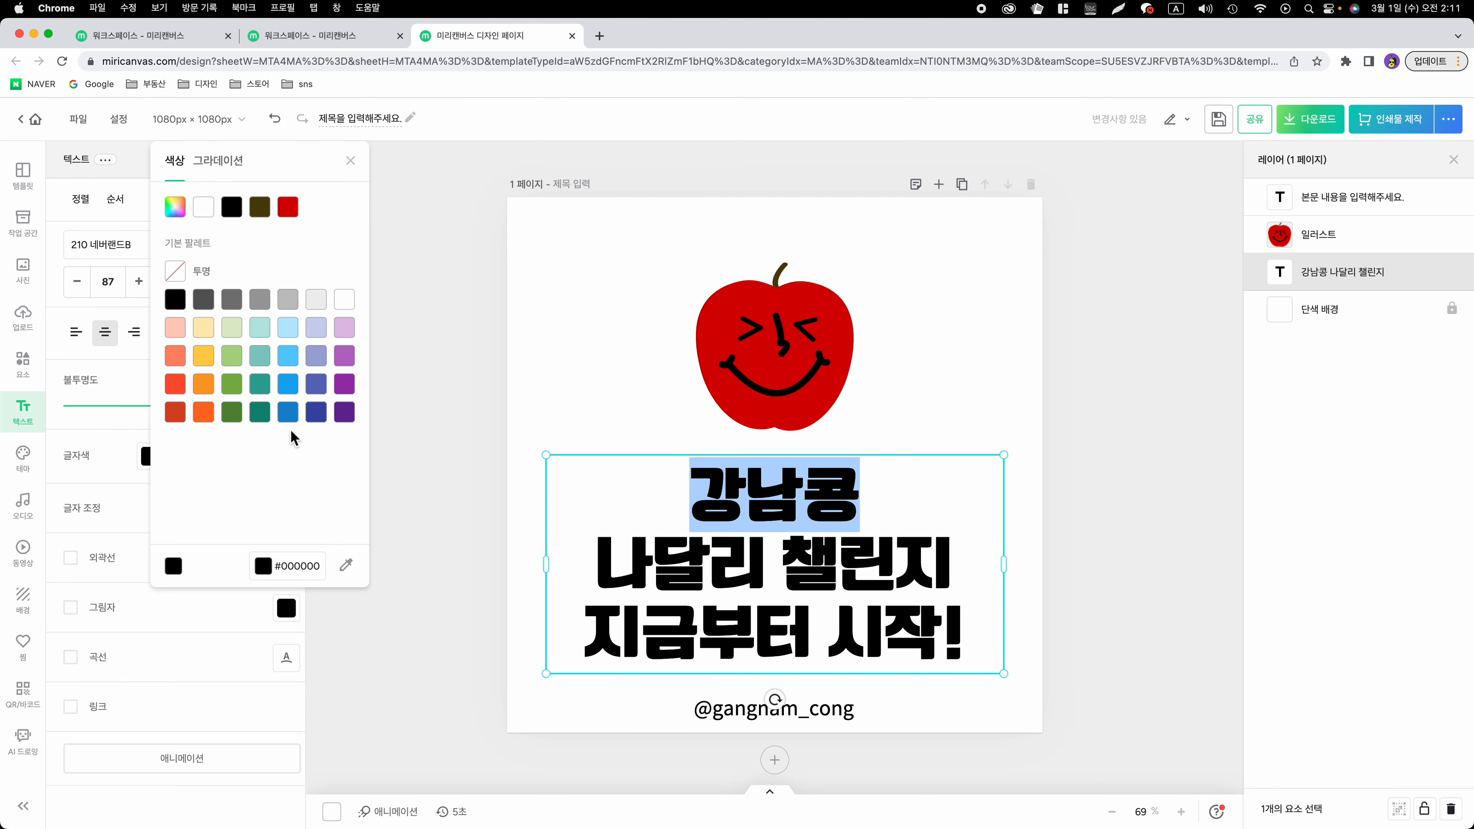
click(175, 207)
mouse_move(261, 334)
mouse_down()
mouse_move(329, 280)
mouse_move(260, 293)
mouse_up()
click(181, 167)
click(404, 238)
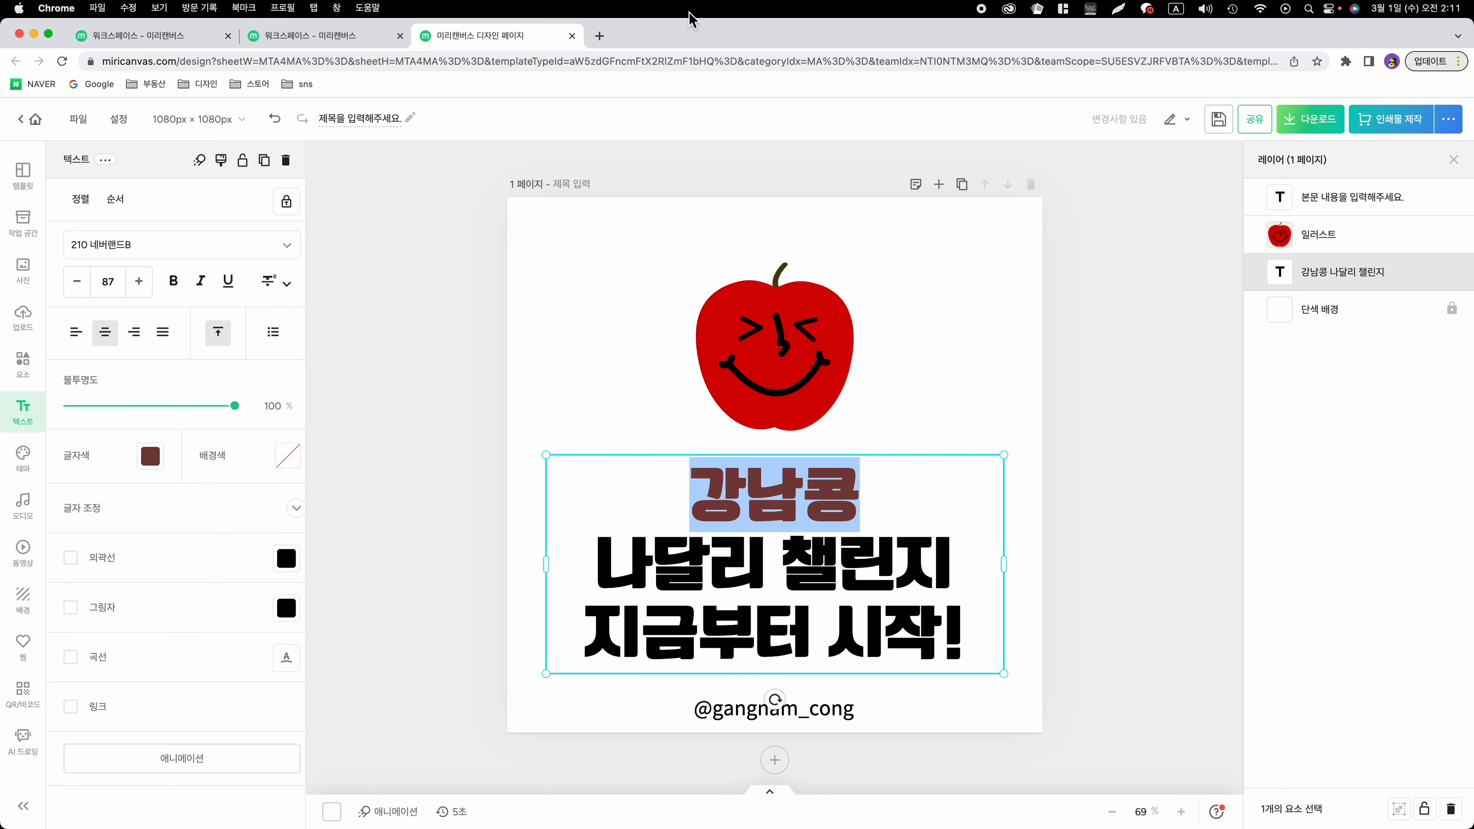
Step: Open Pinterest in a new browser tab and search it for 컬러팔레트
key(super+t)
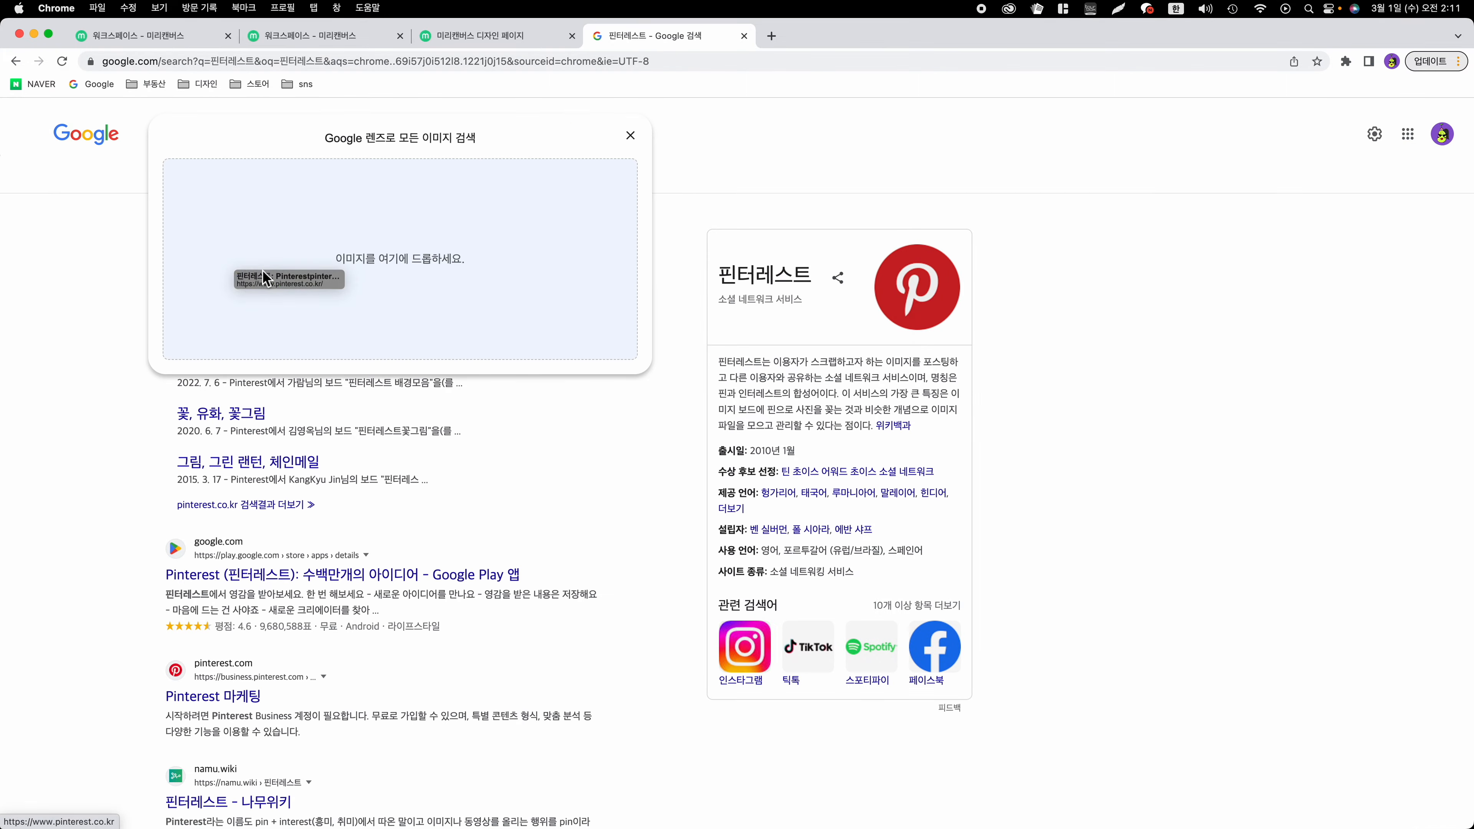
drag(237, 276, 262, 269)
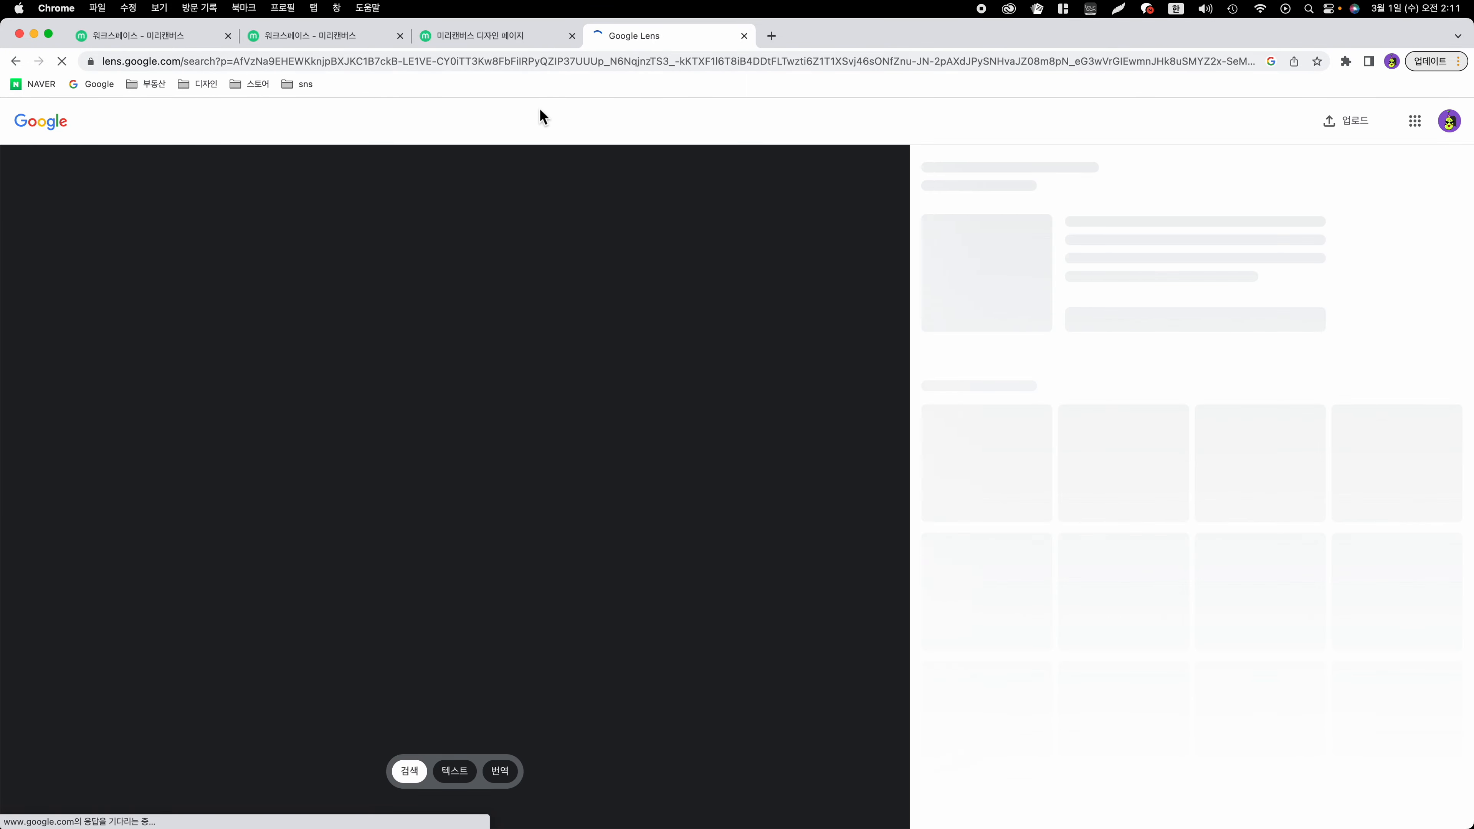
click(366, 132)
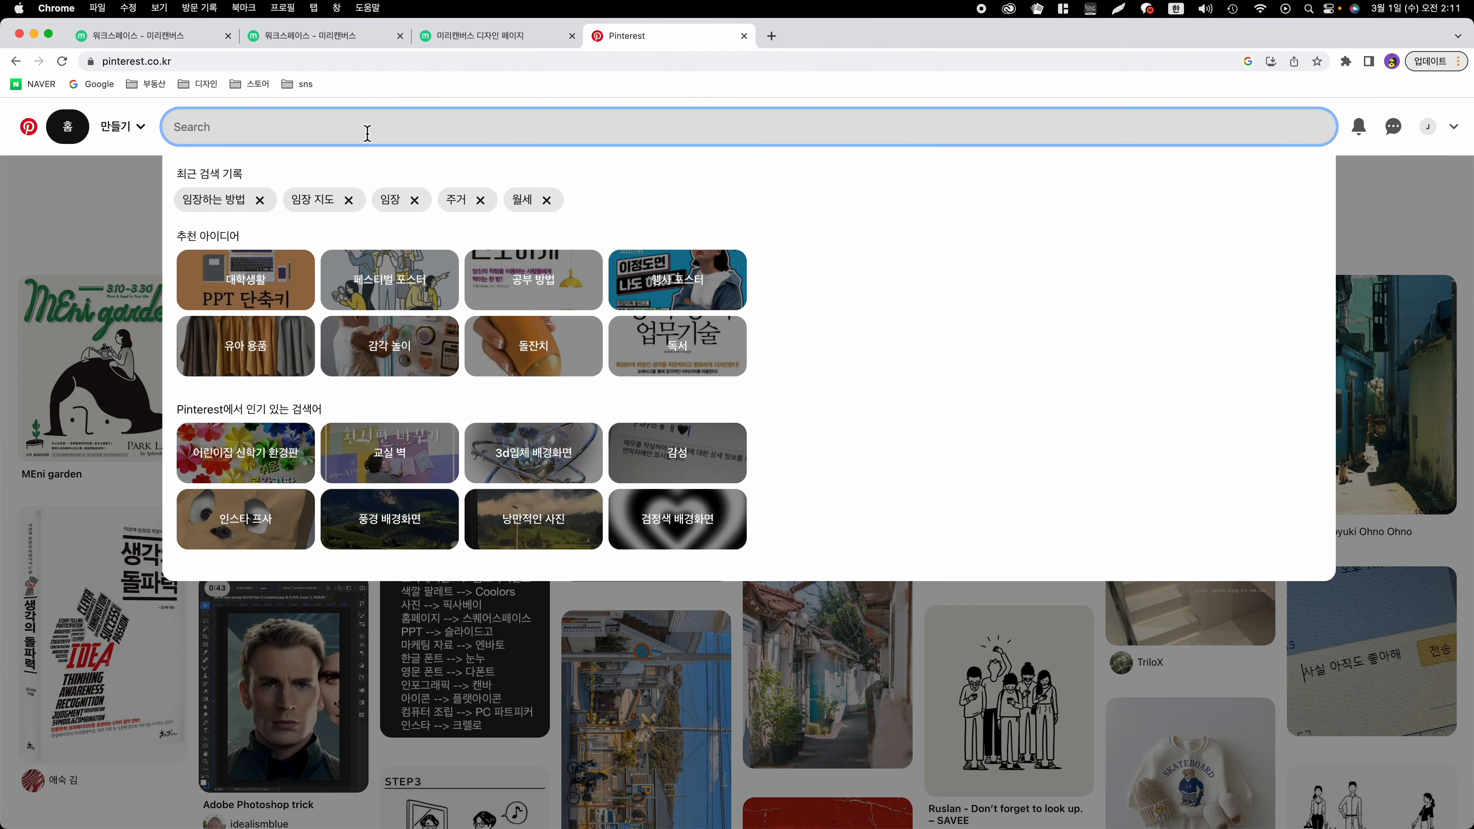
text(커ㄹ러팔레트)
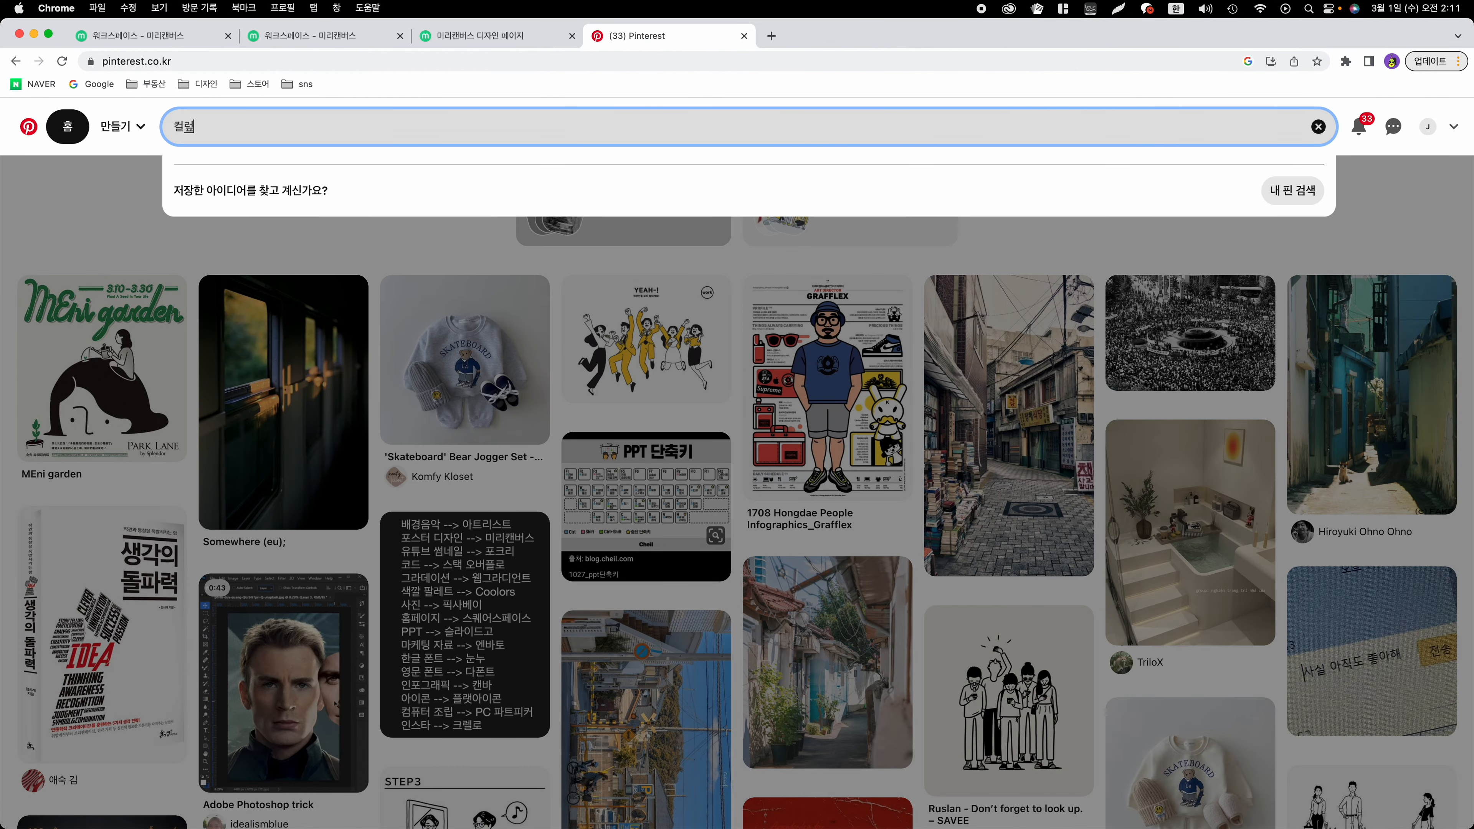
key(Return)
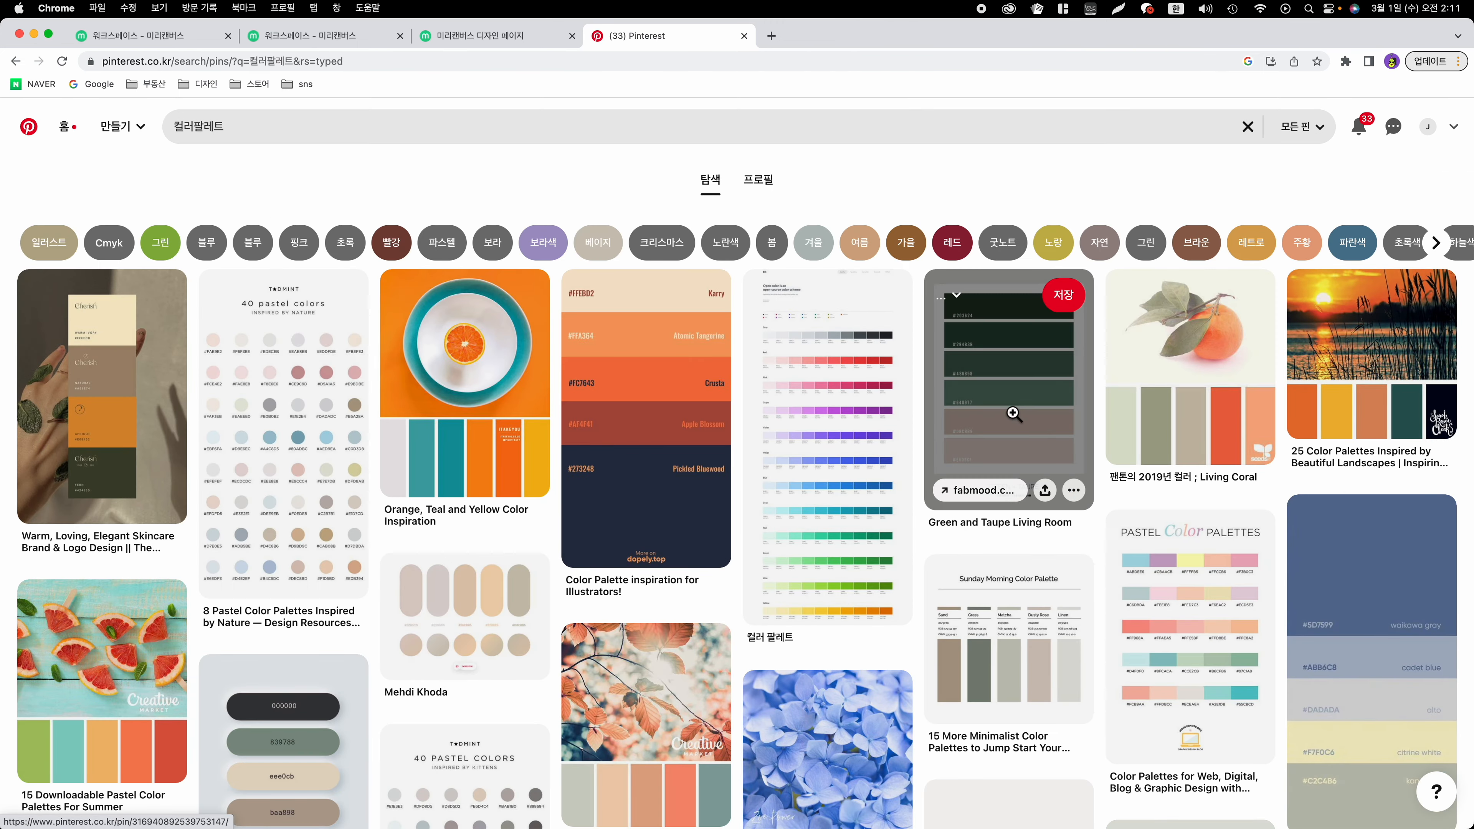
Step: Browse the colour palette pins for a suitable scheme and open the "Neutral Color Palette Template" pin
scroll(356, 522, down, 6)
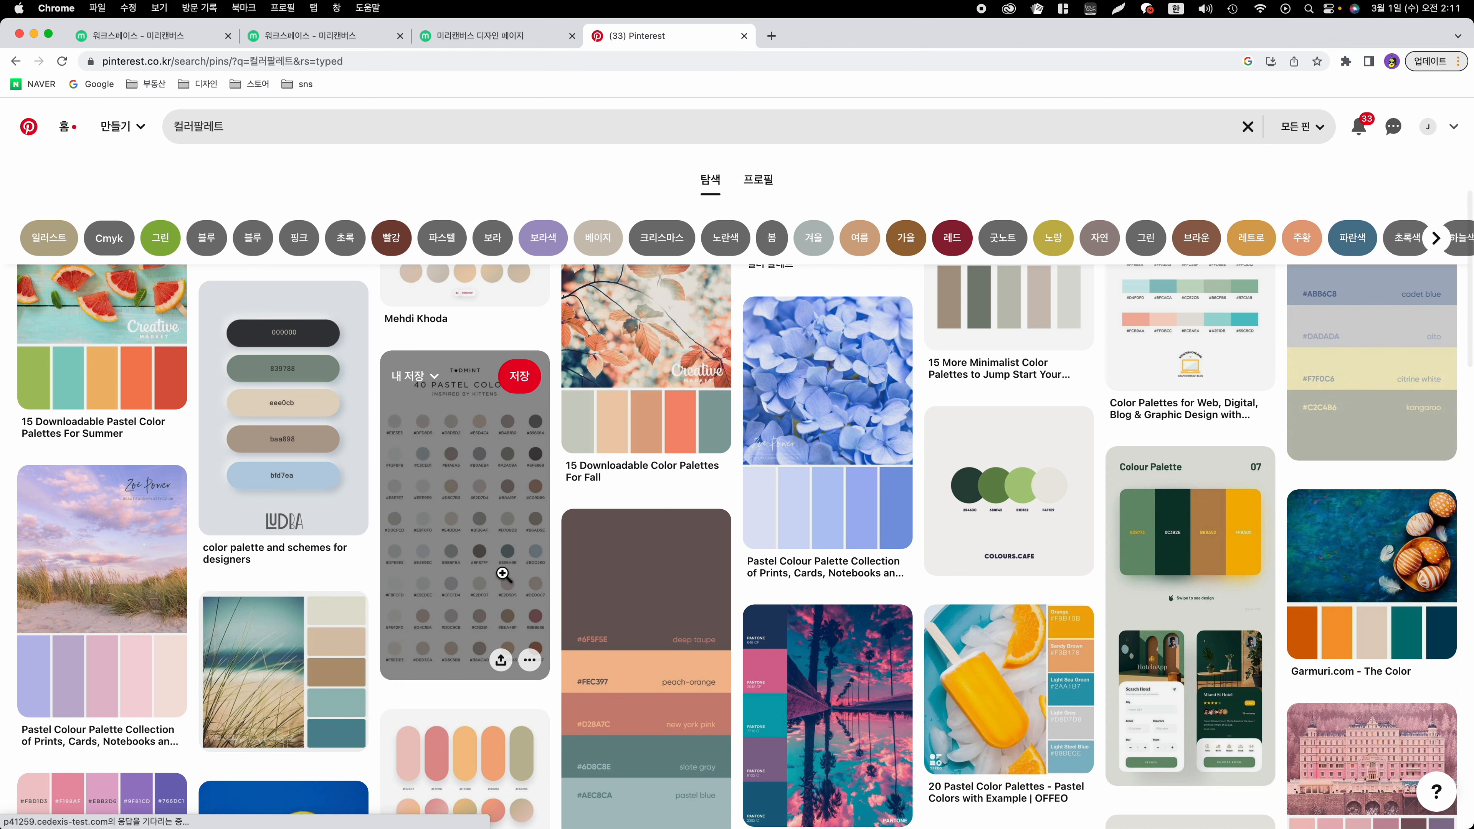
scroll(510, 575, down, 3)
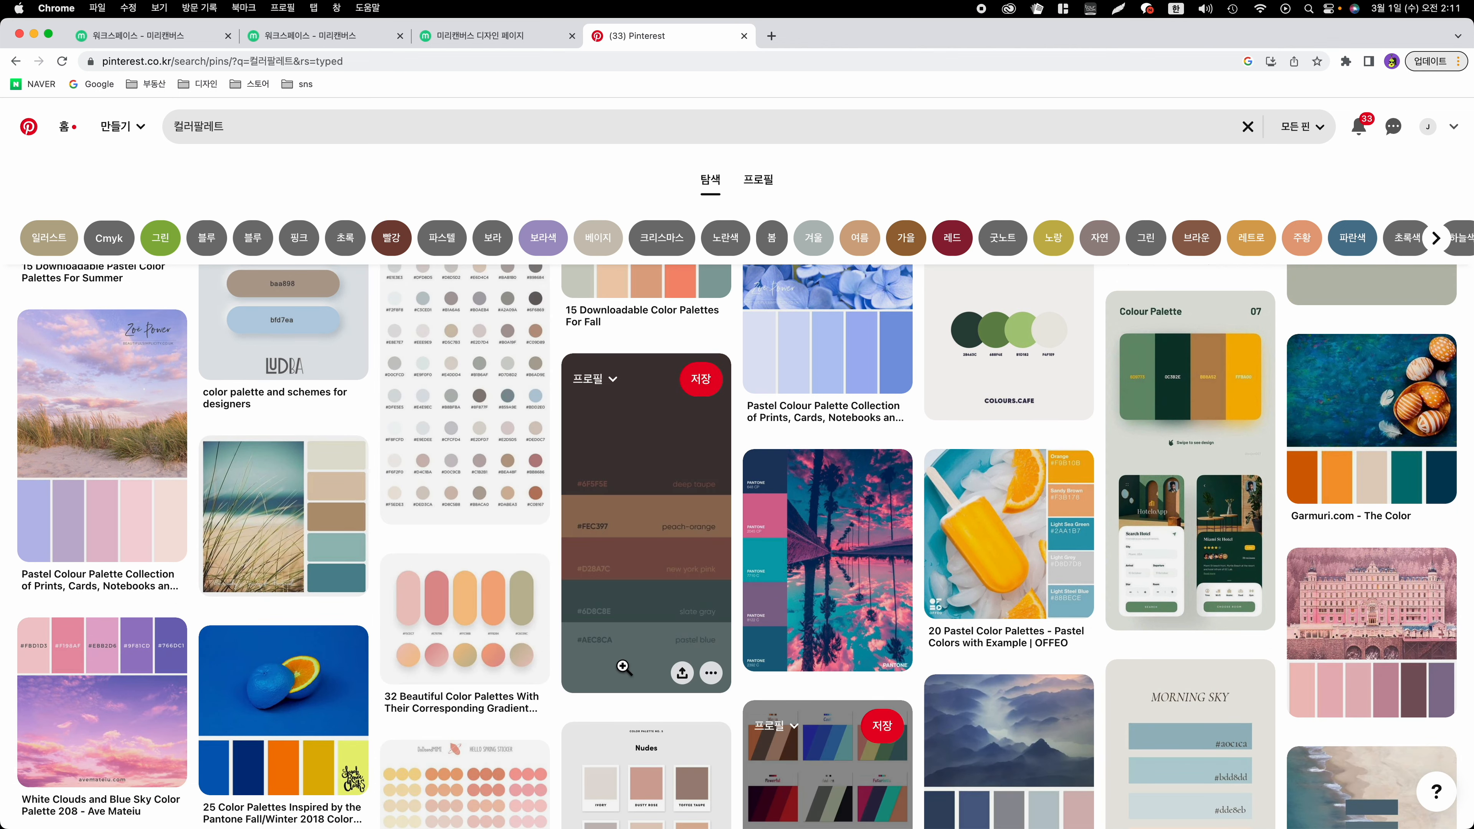
scroll(447, 586, down, 1)
scroll(447, 586, down, 3)
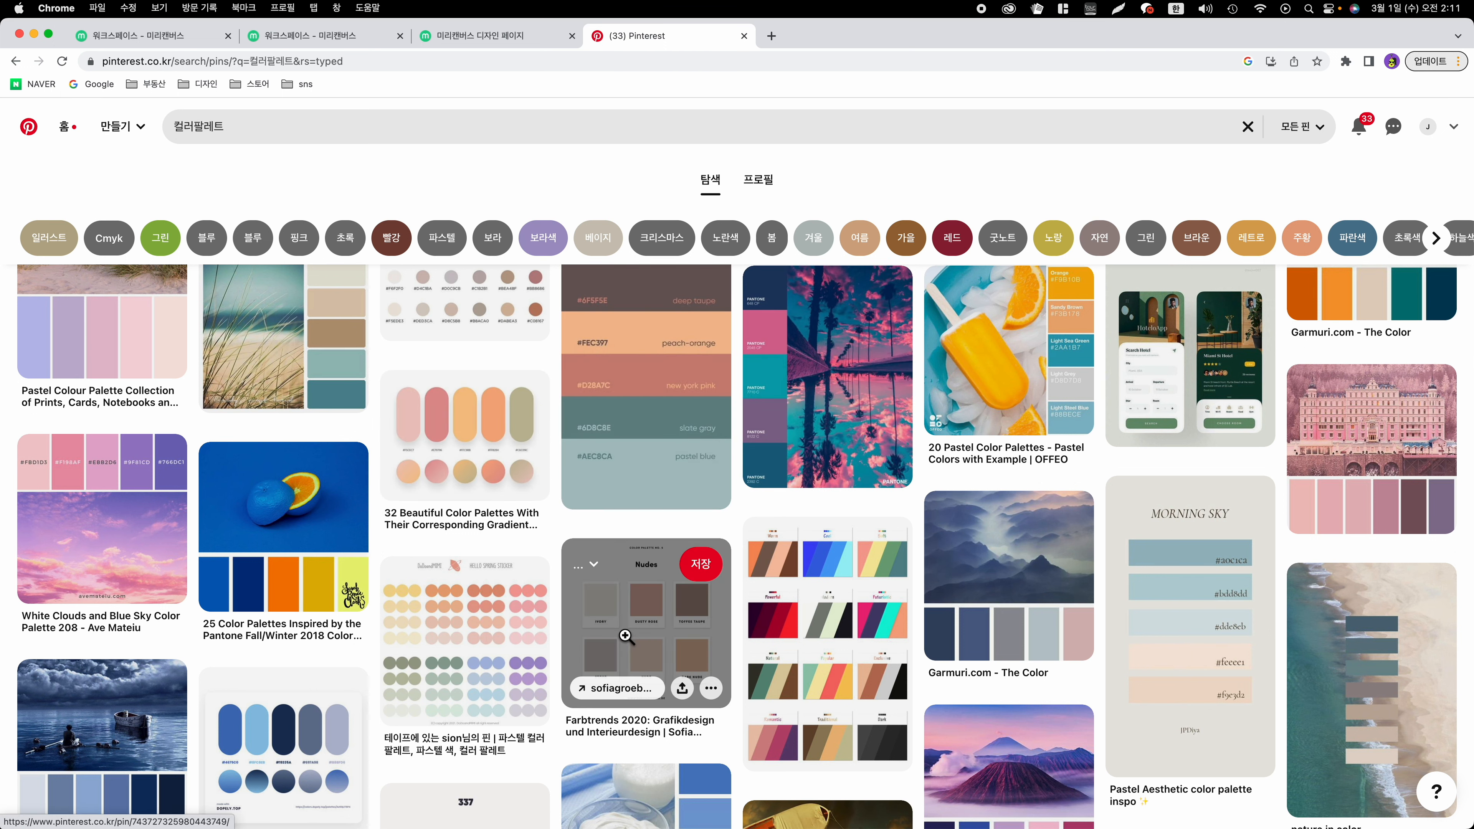
scroll(505, 523, down, 2)
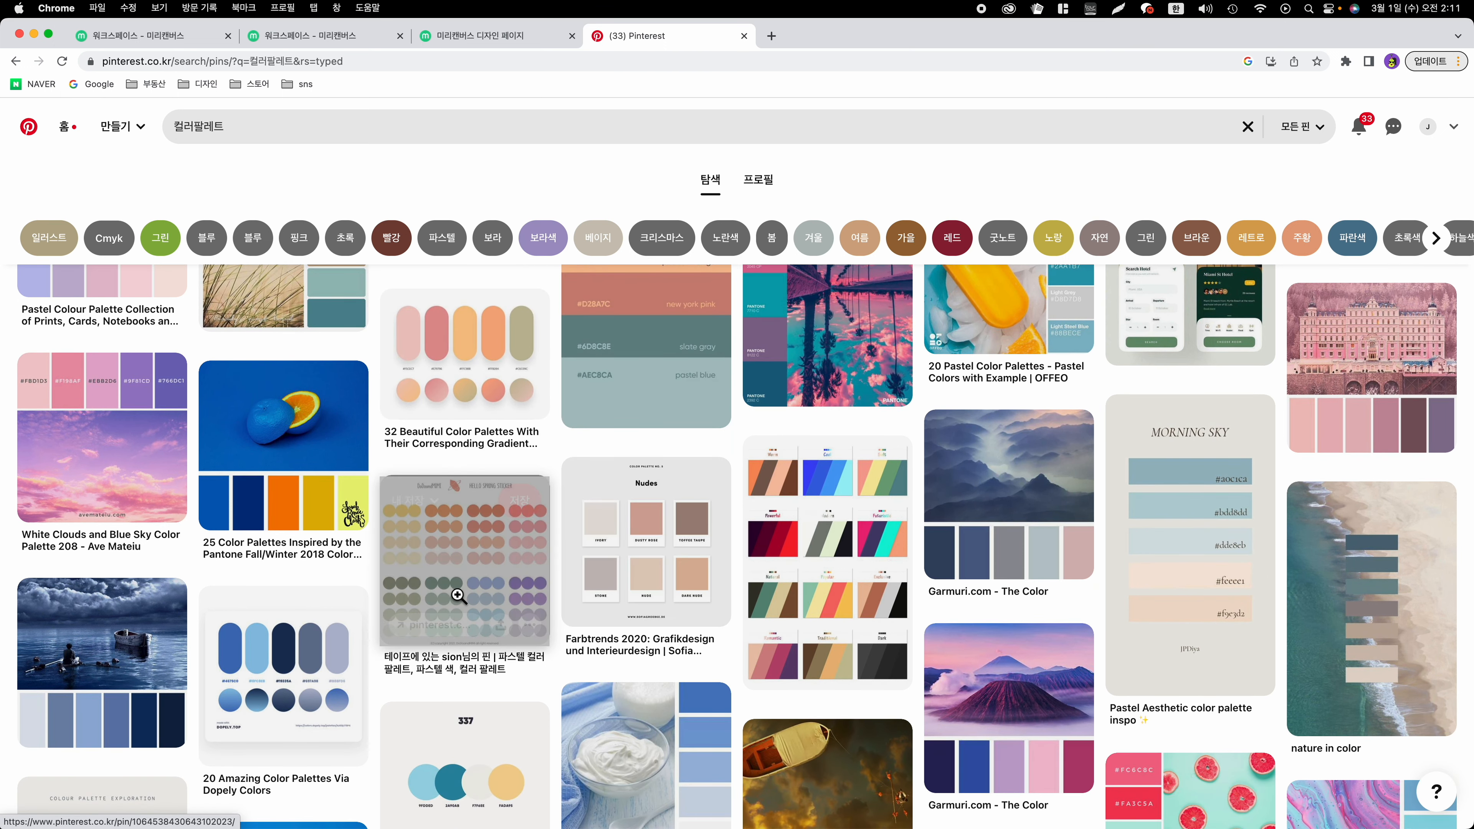
click(494, 598)
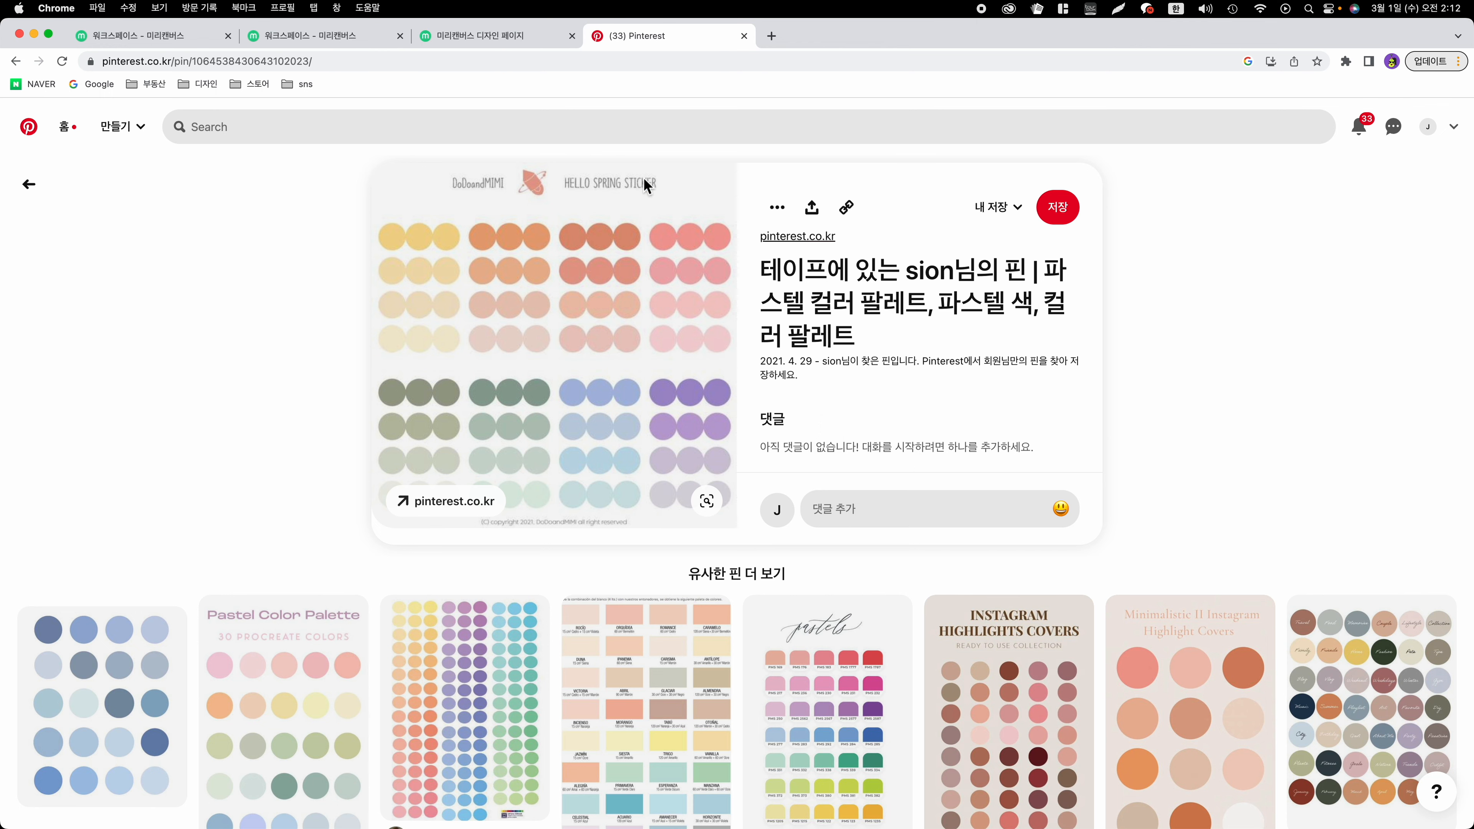
click(19, 252)
scroll(372, 617, down, 3)
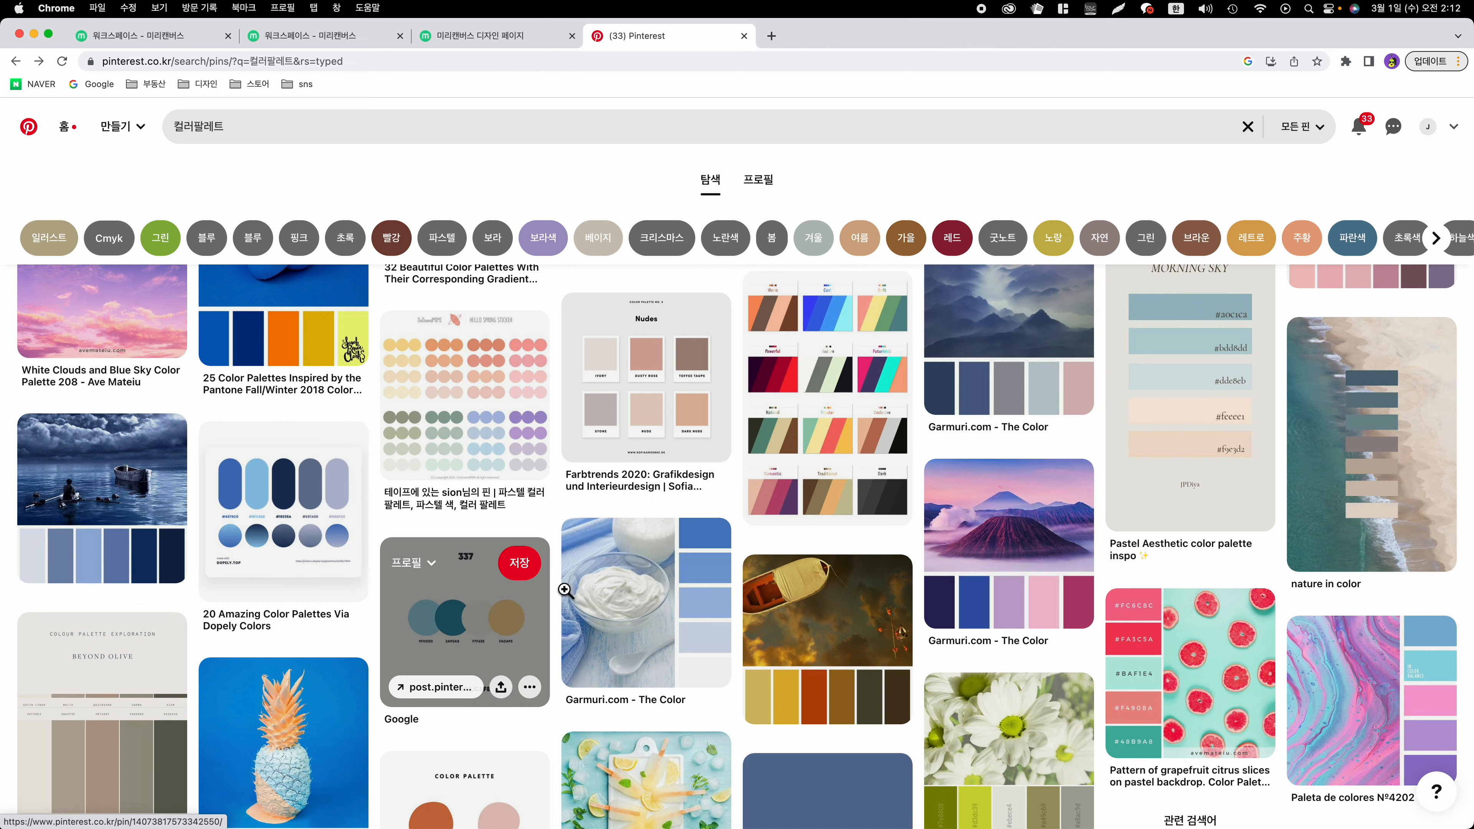
scroll(528, 600, down, 5)
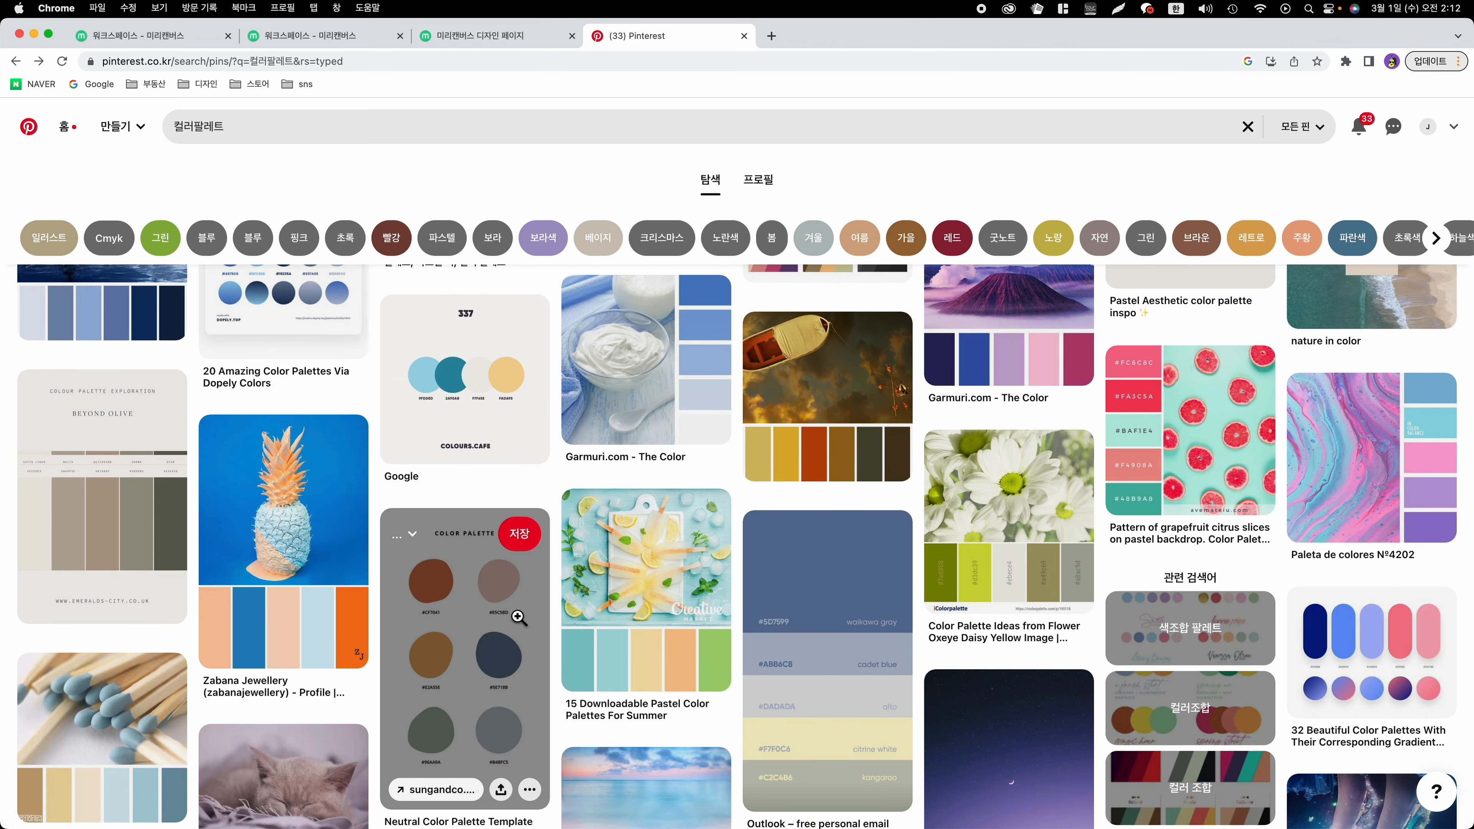
click(518, 617)
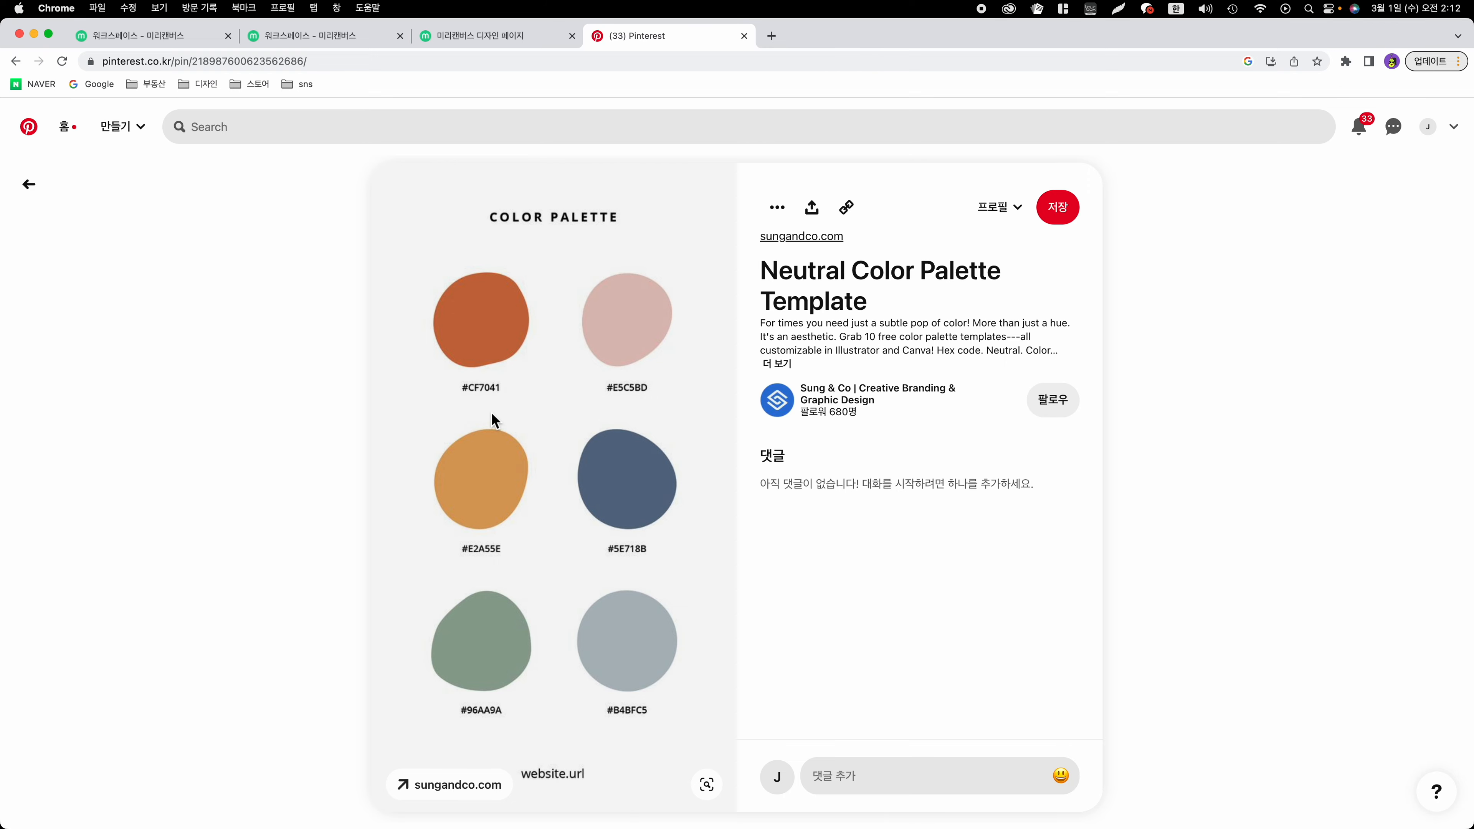
Step: Switch back to the MiriCanvas design and set the text colour of 강남콩 to #CF7041
click(476, 45)
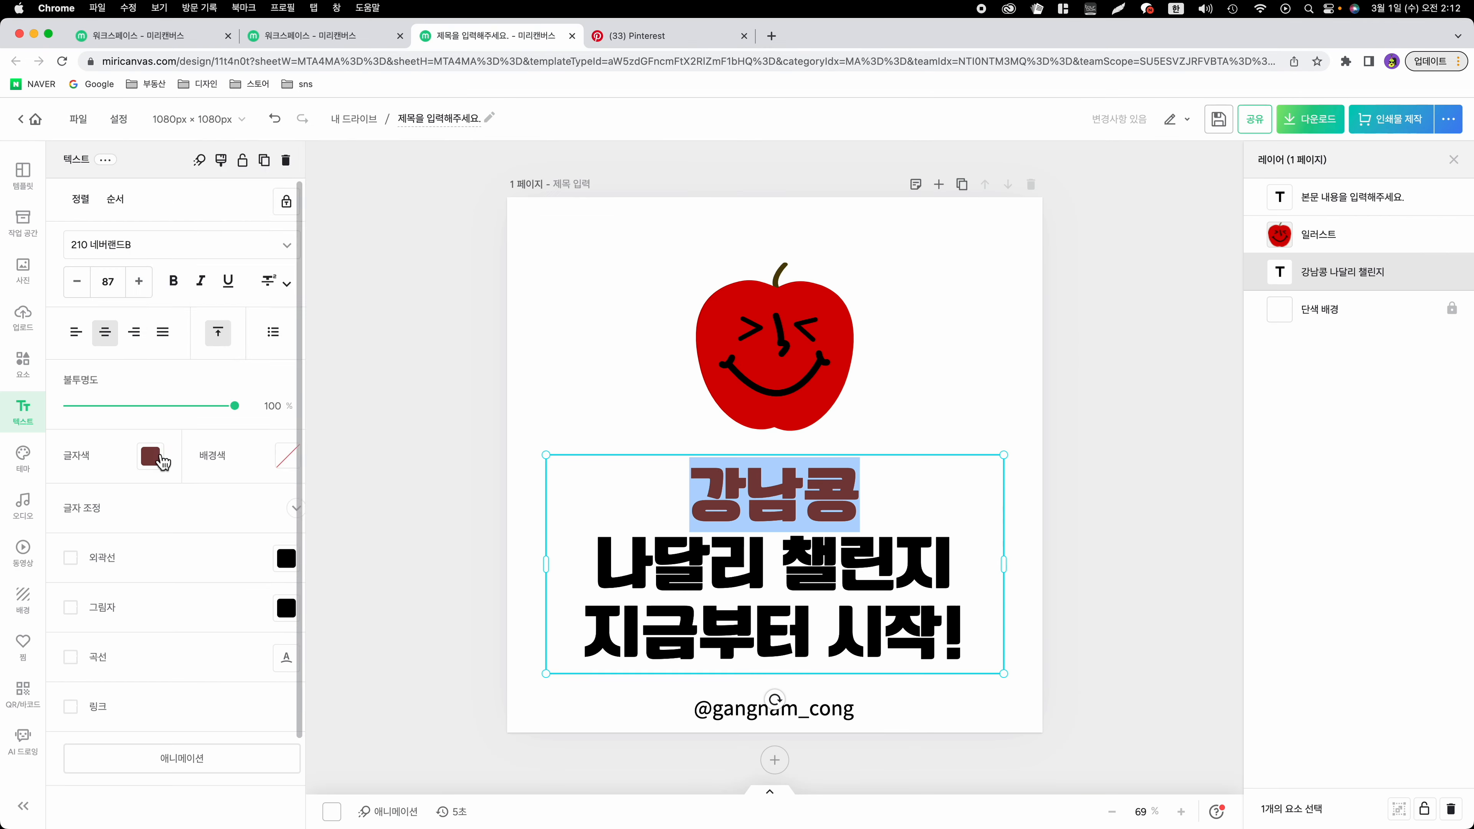
click(145, 457)
click(288, 571)
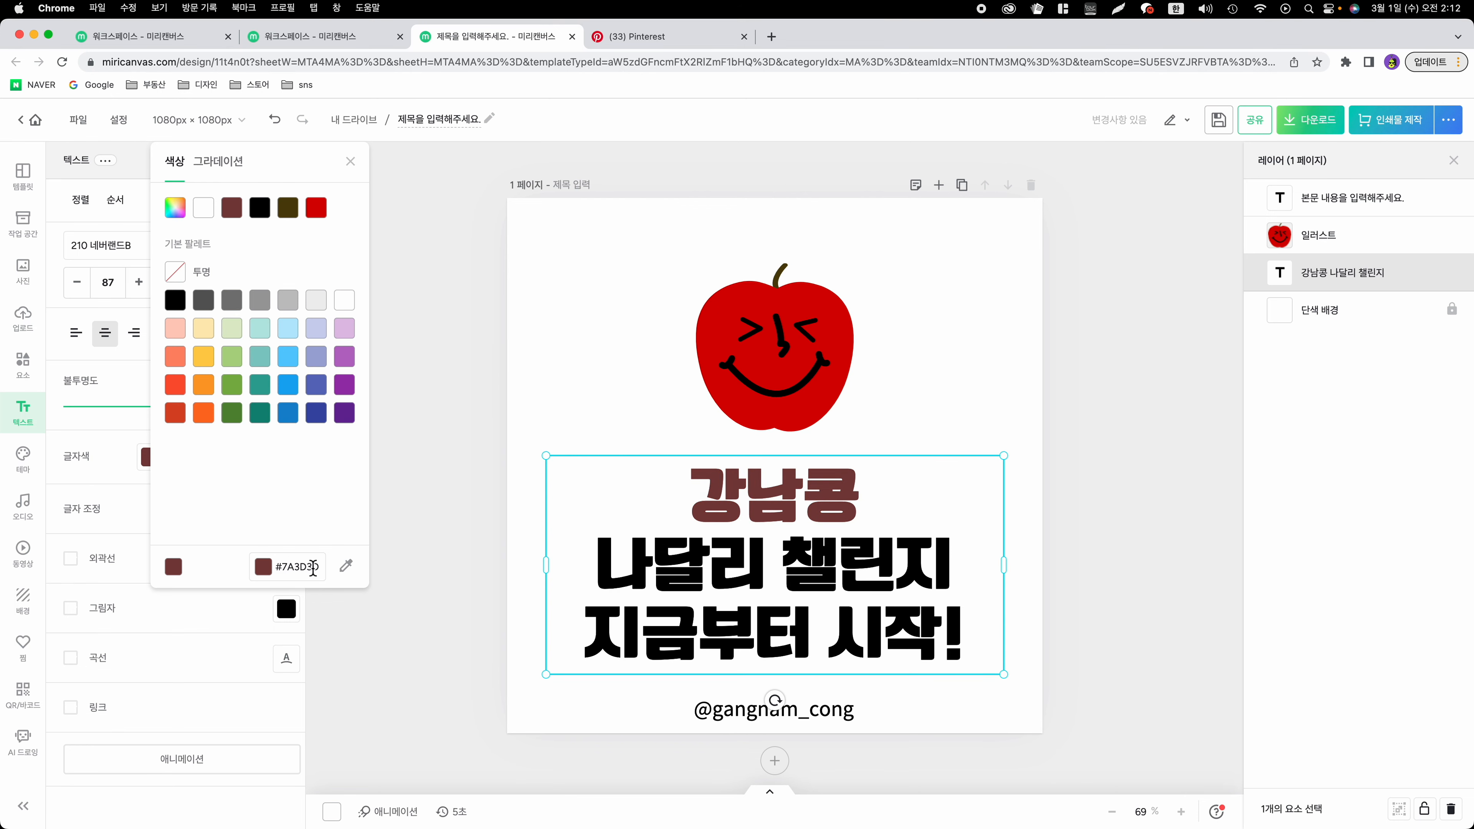
key(super+a)
text(cf7041)
key(Return)
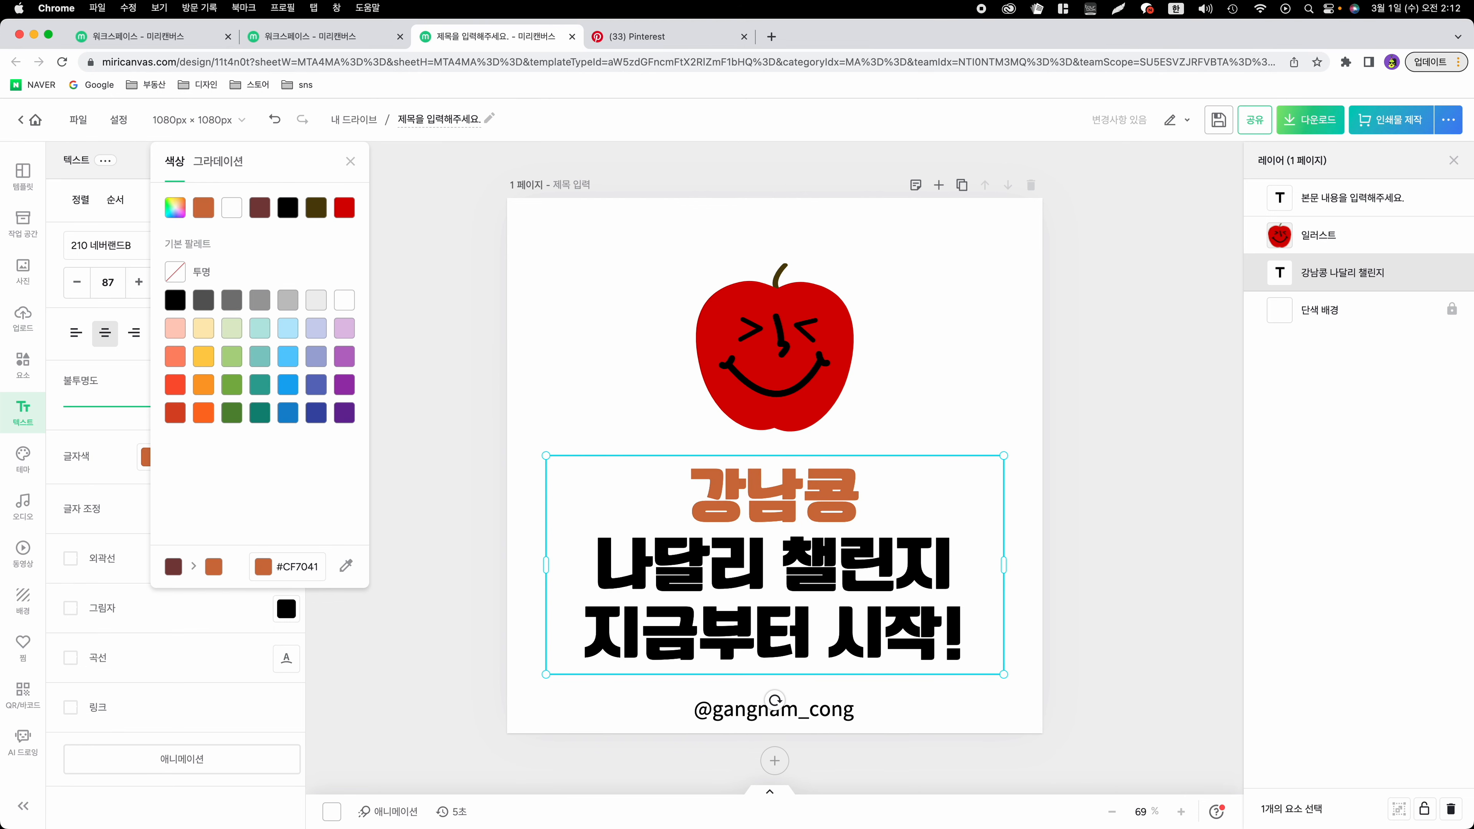
click(387, 564)
drag(704, 510, 848, 508)
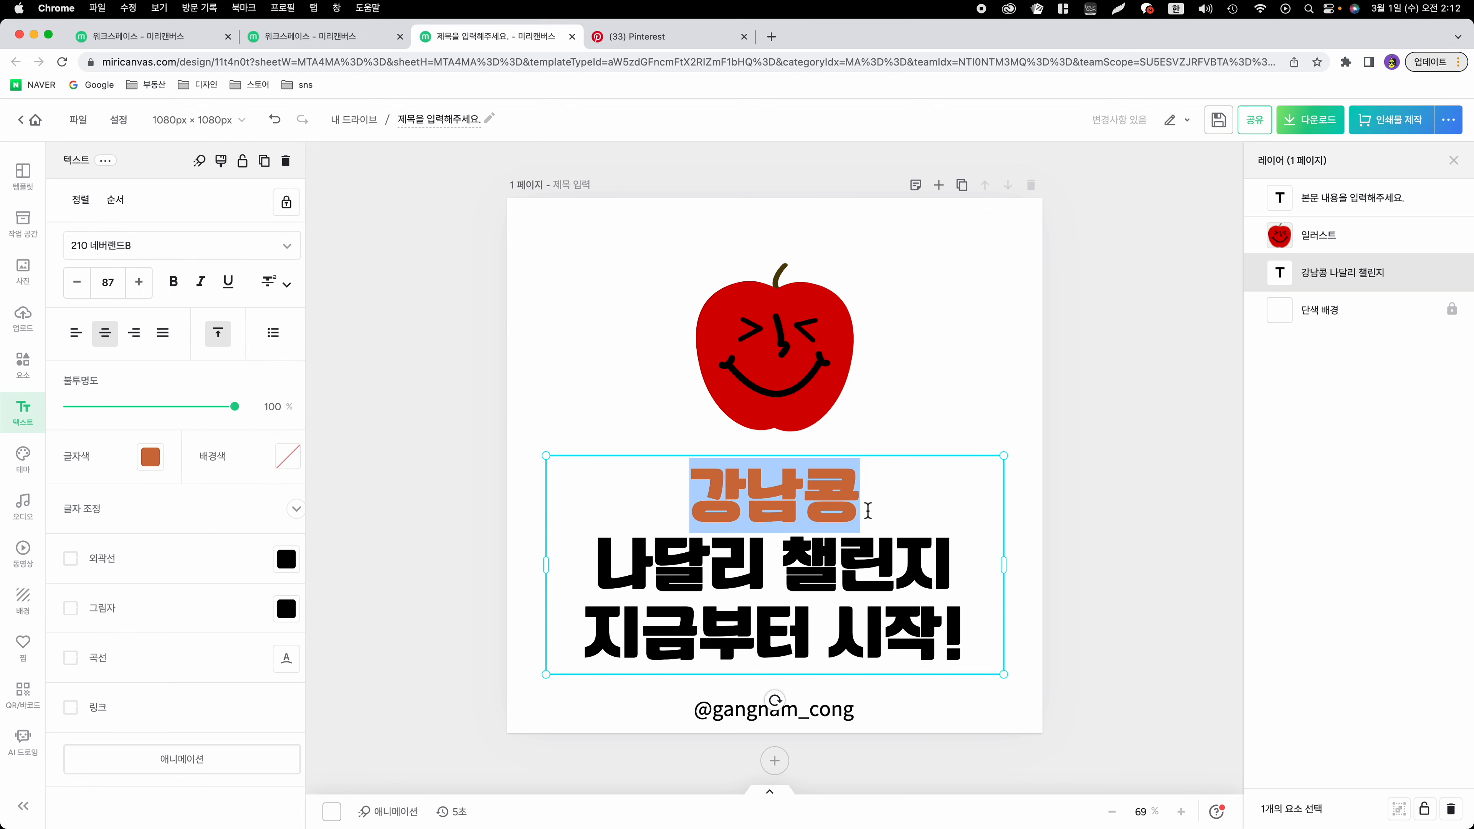
Step: Switch to the Pinterest palette pin, then capture its upper four colour swatches with their hex codes and copy the image
click(674, 41)
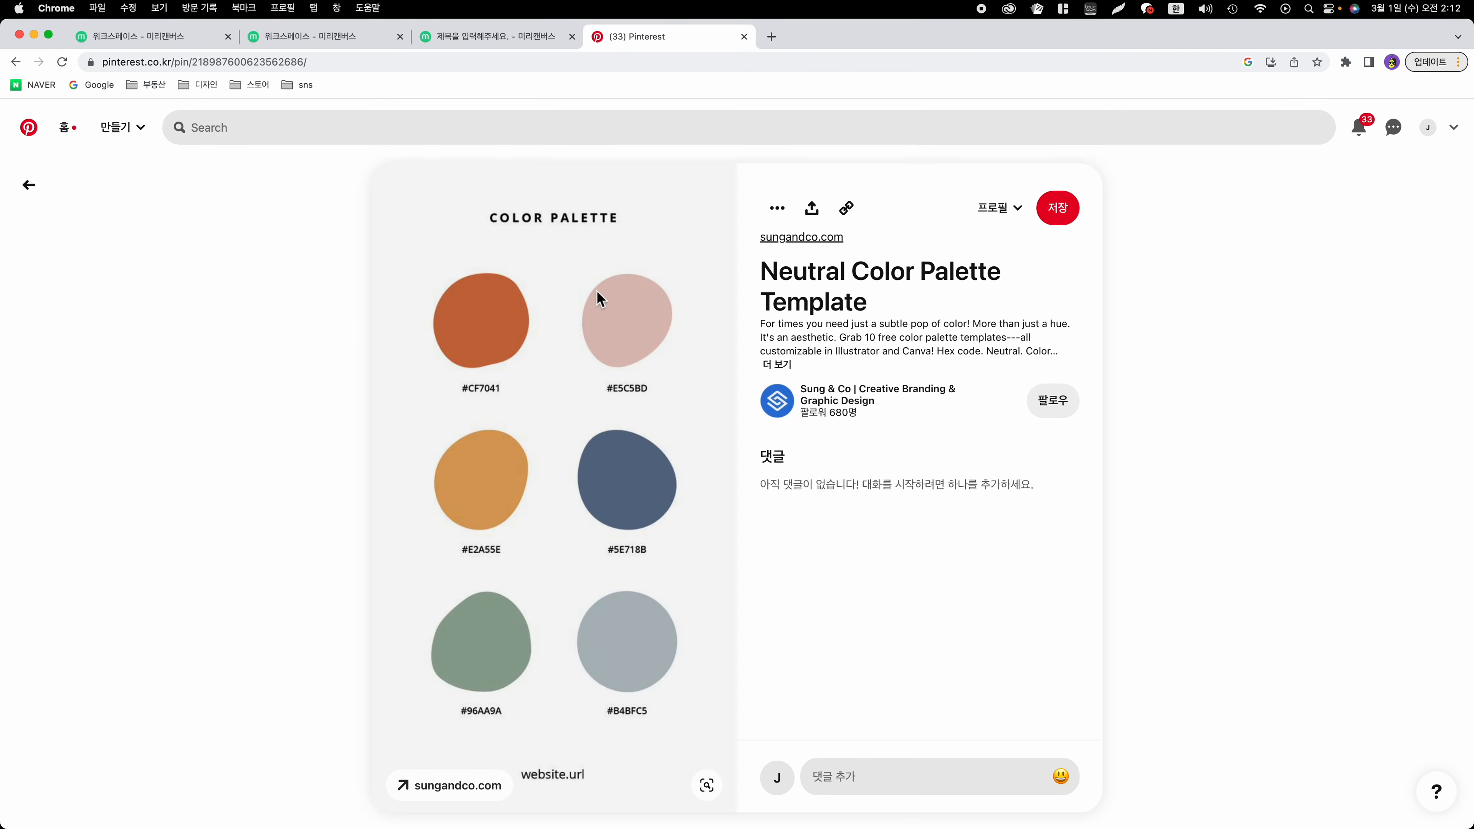
key(super+shift+4)
drag(379, 238, 708, 578)
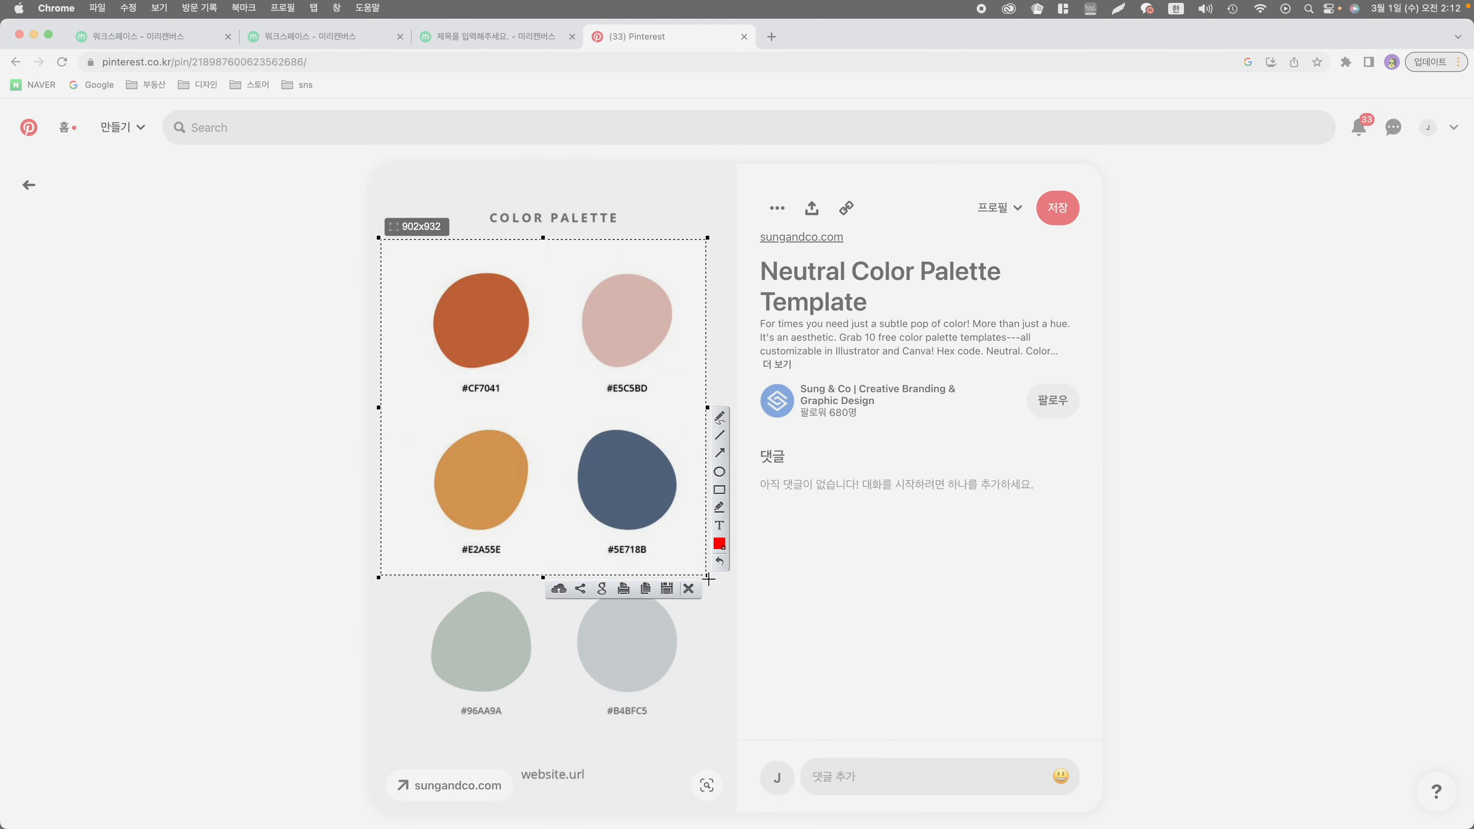
key(super+c)
Step: Paste the palette capture into the MiriCanvas design and move it to the page's right edge
click(471, 40)
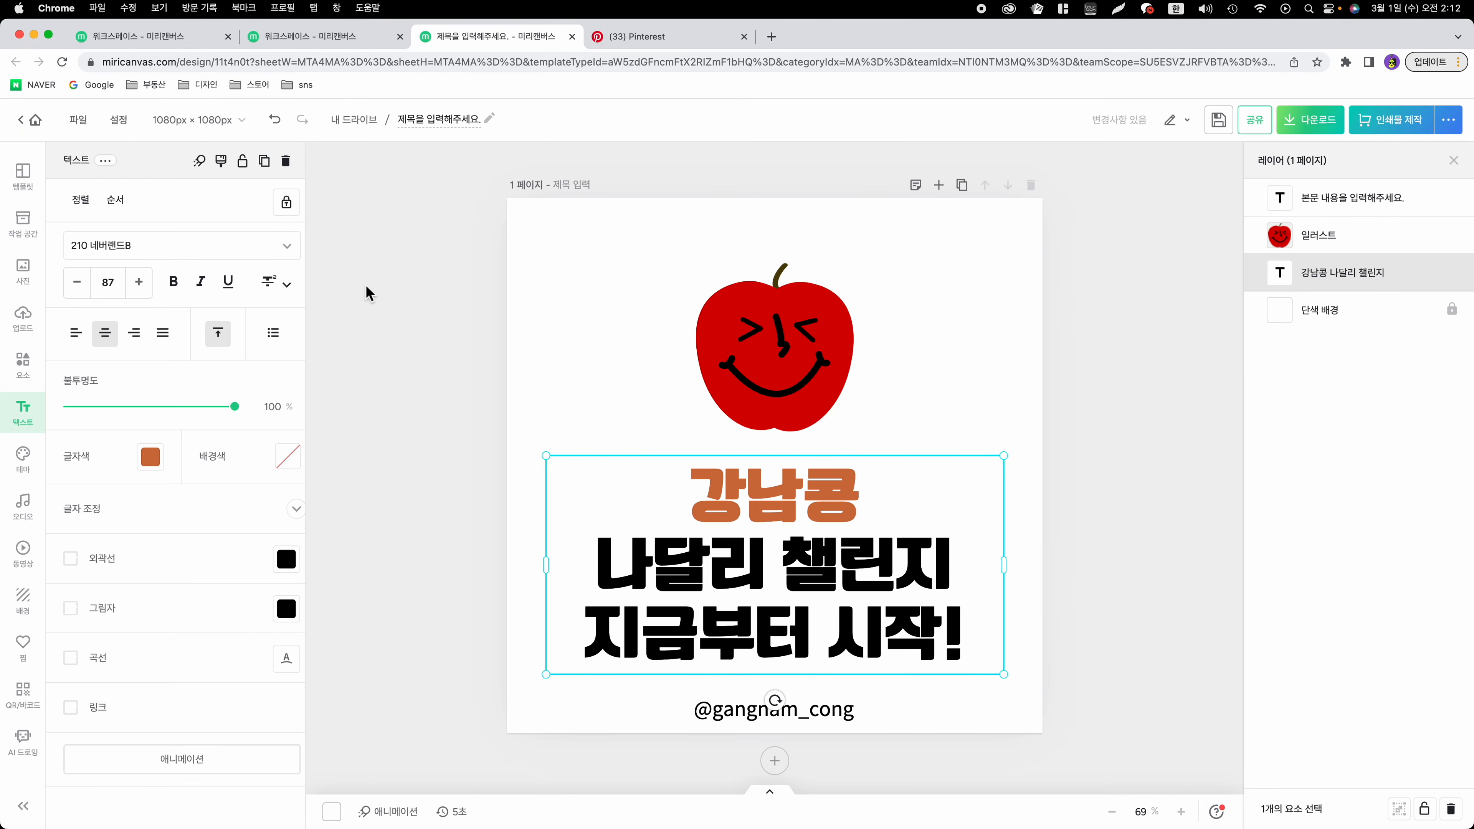
click(377, 297)
key(super+v)
drag(734, 426, 980, 509)
Step: Recolour 강남콩 in the title with the ochre of the #E2A55E swatch sampled from the pasted palette image
click(710, 499)
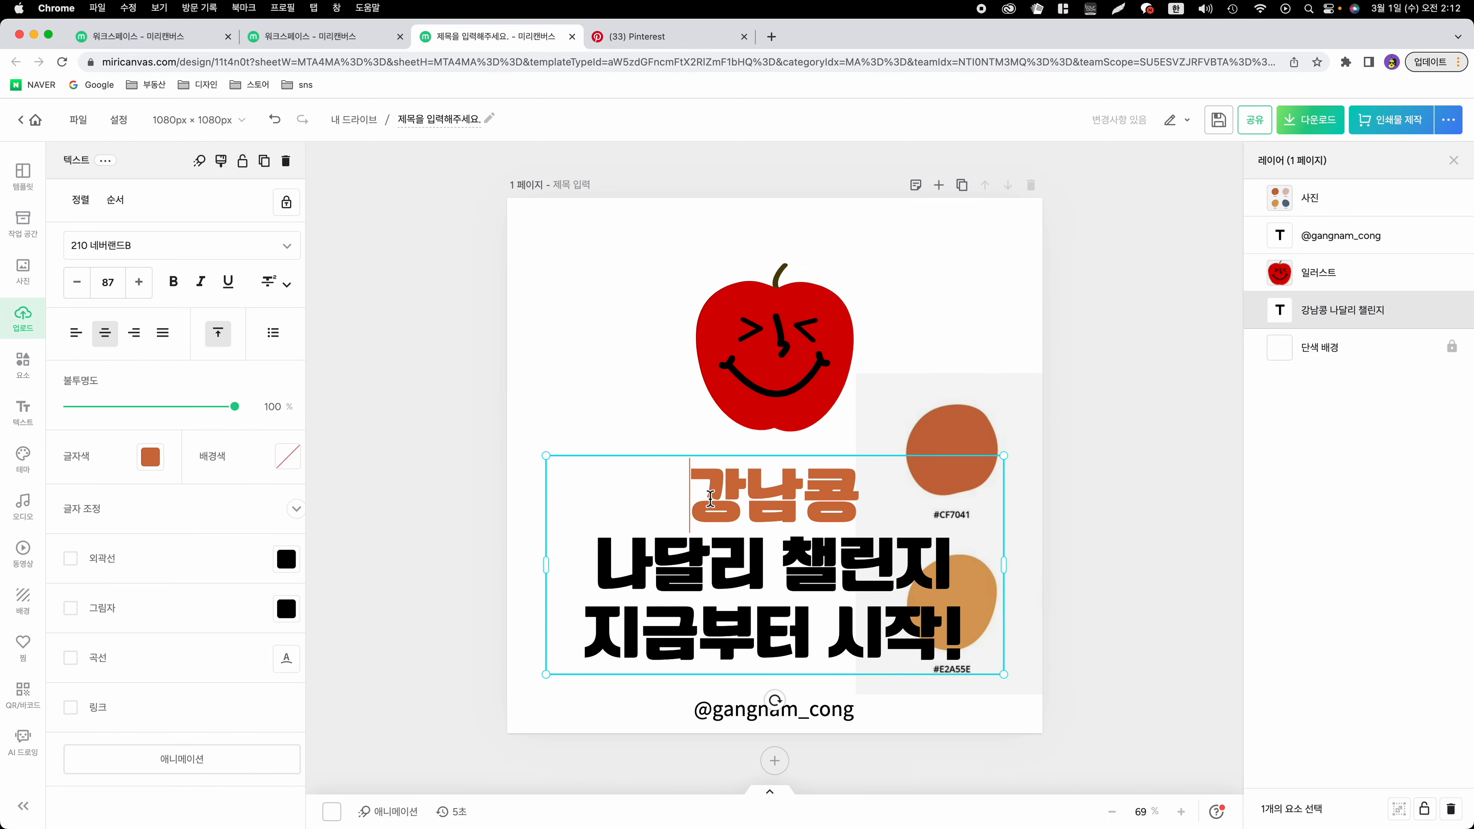
drag(704, 494, 841, 504)
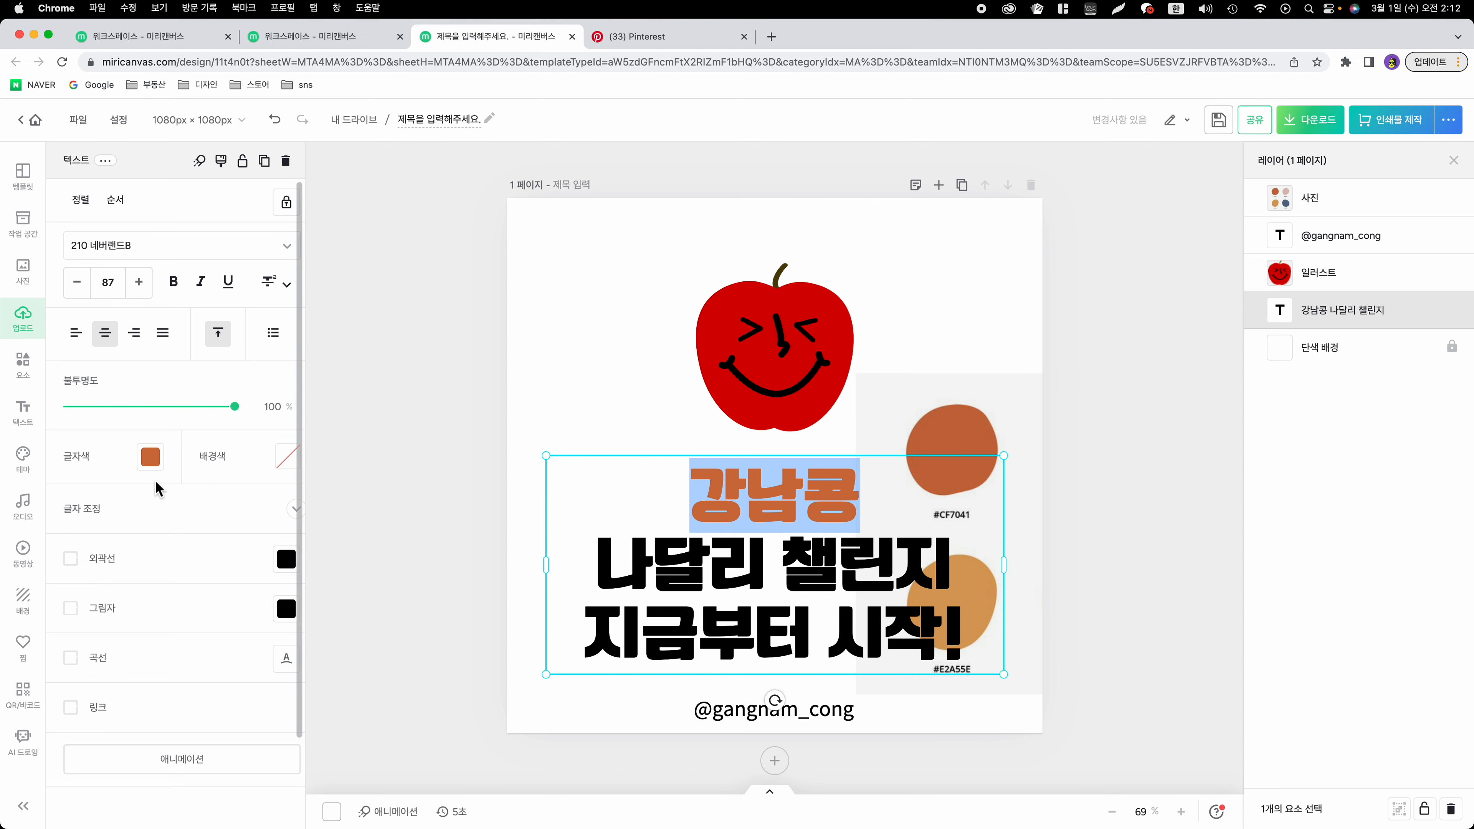
click(153, 468)
click(347, 566)
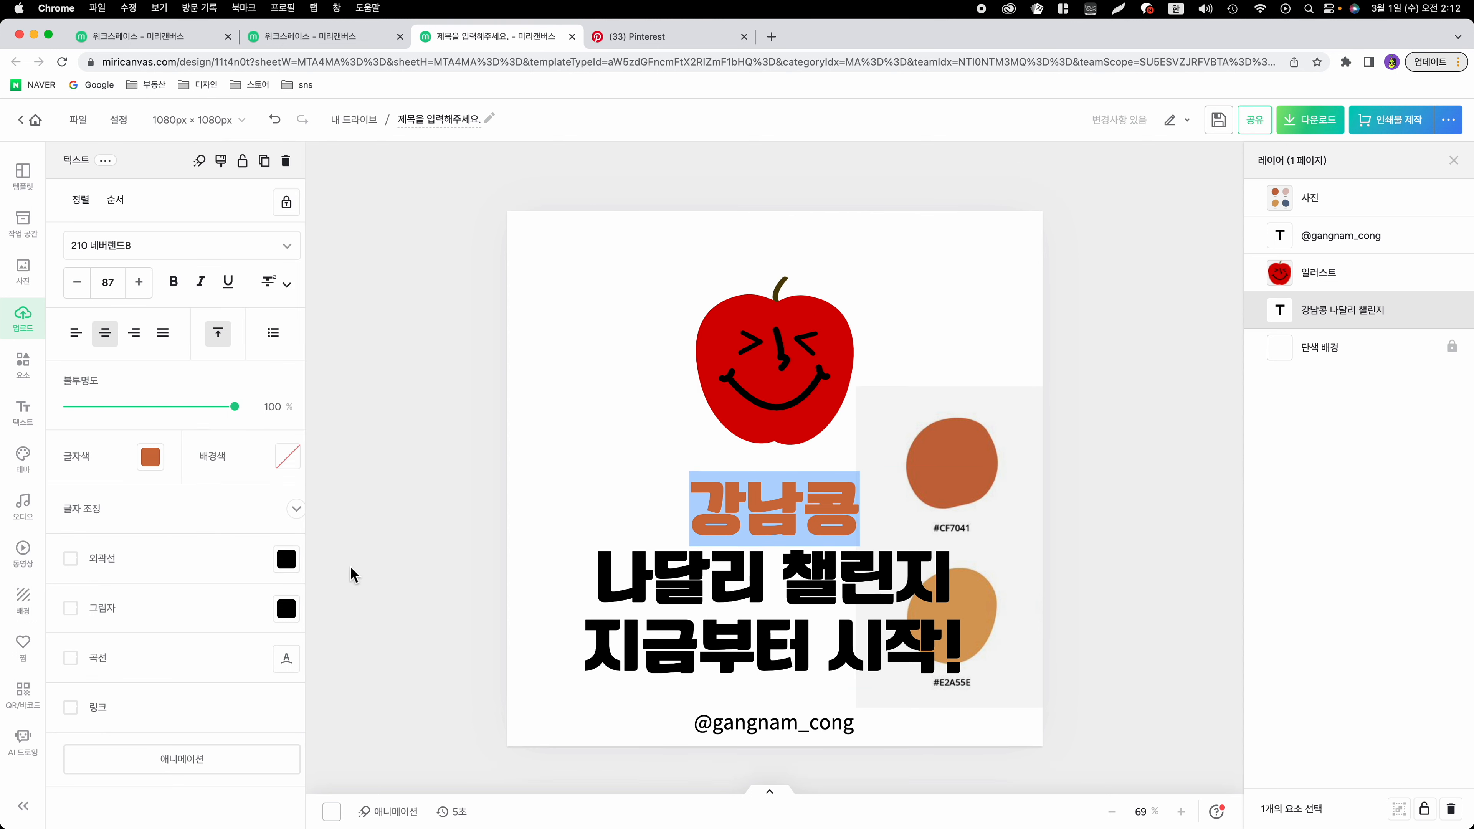
click(963, 598)
Step: Delete the pasted palette capture from the page
click(1023, 395)
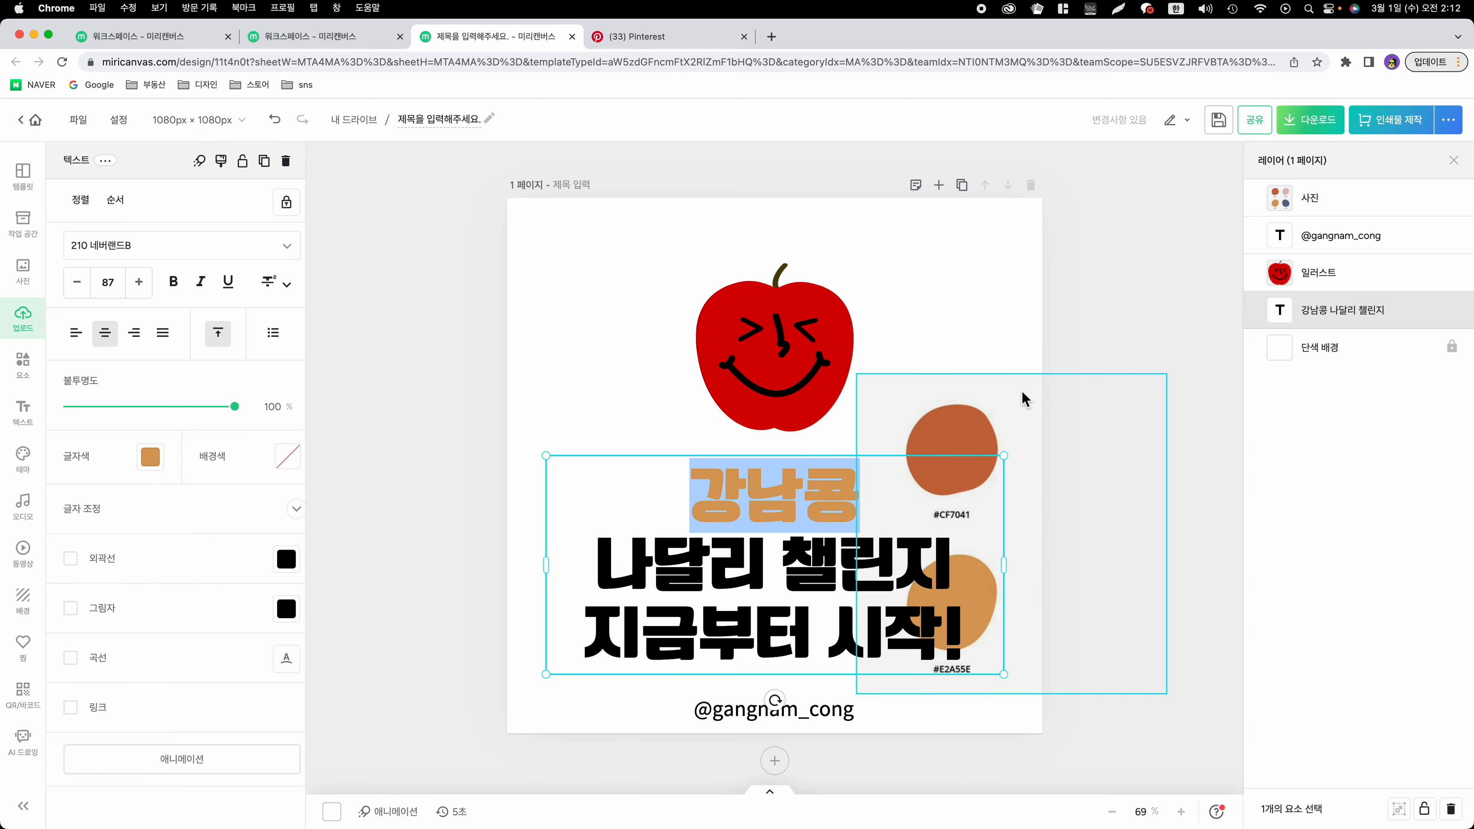
click(1004, 319)
click(1020, 418)
key(Delete)
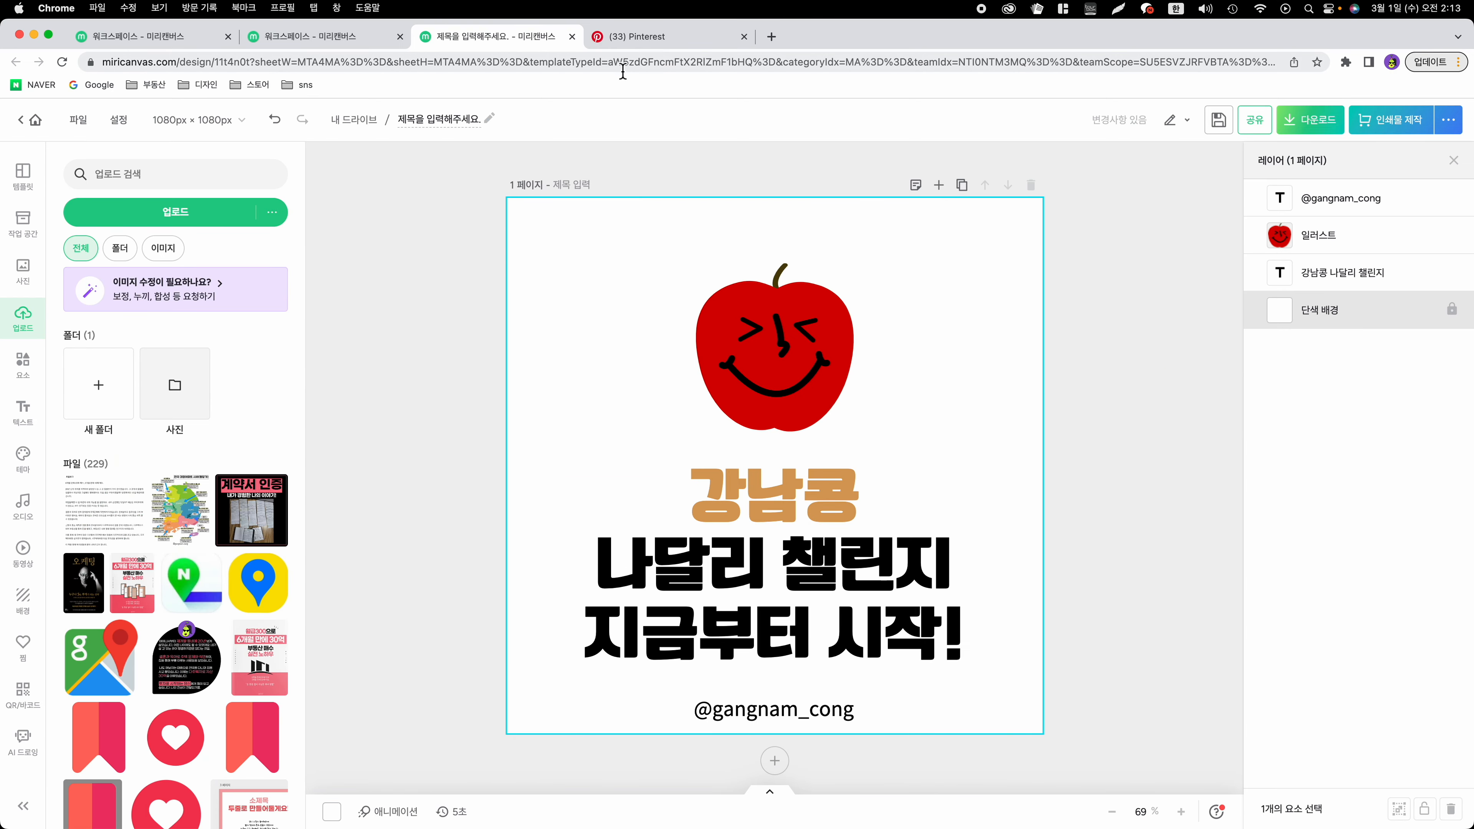
Step: Switch to Pinterest, return to the 컬러팔레트 search results to view other palettes, and switch back to the MiriCanvas design
click(662, 40)
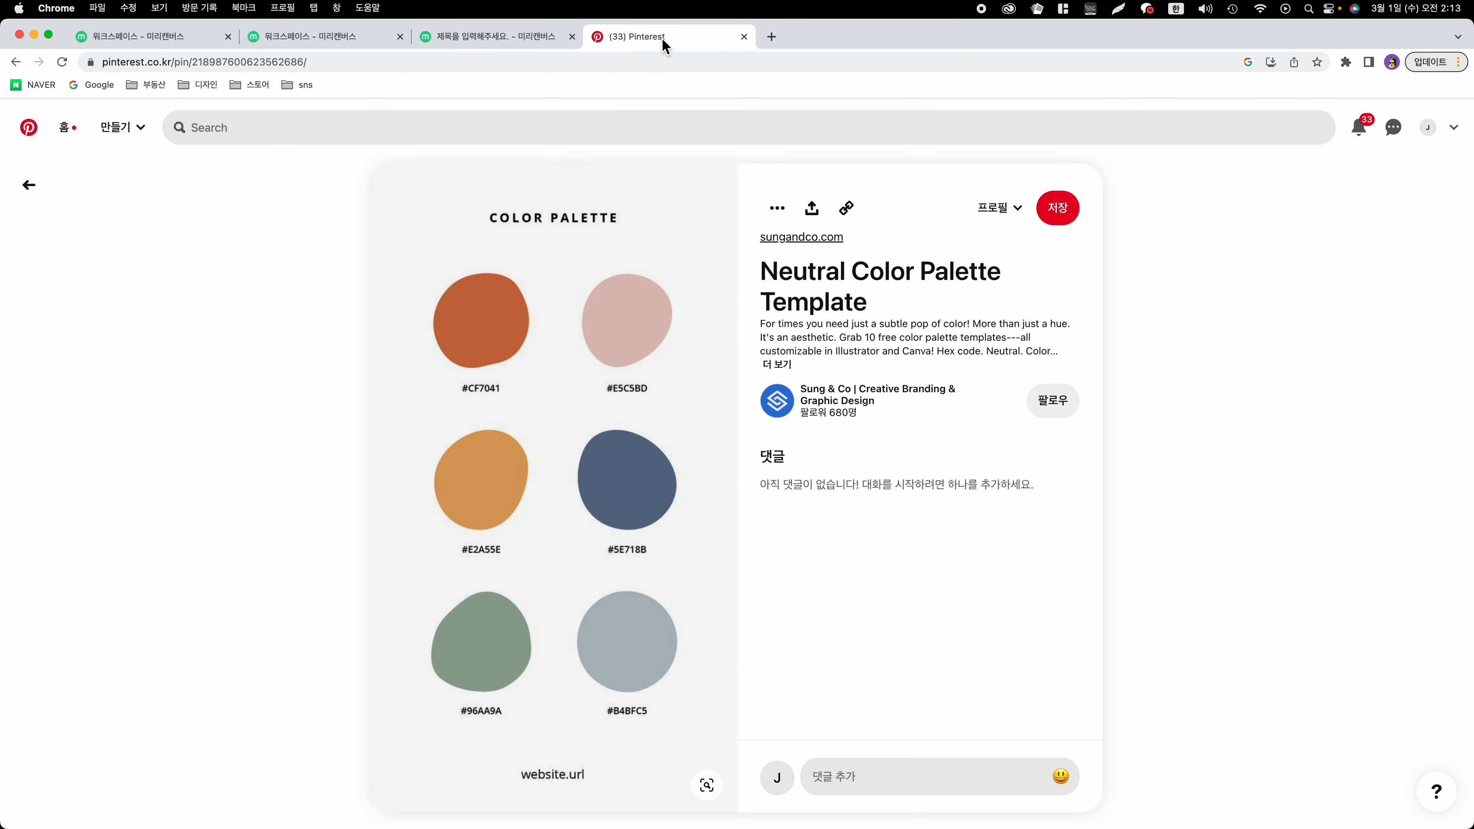
click(38, 197)
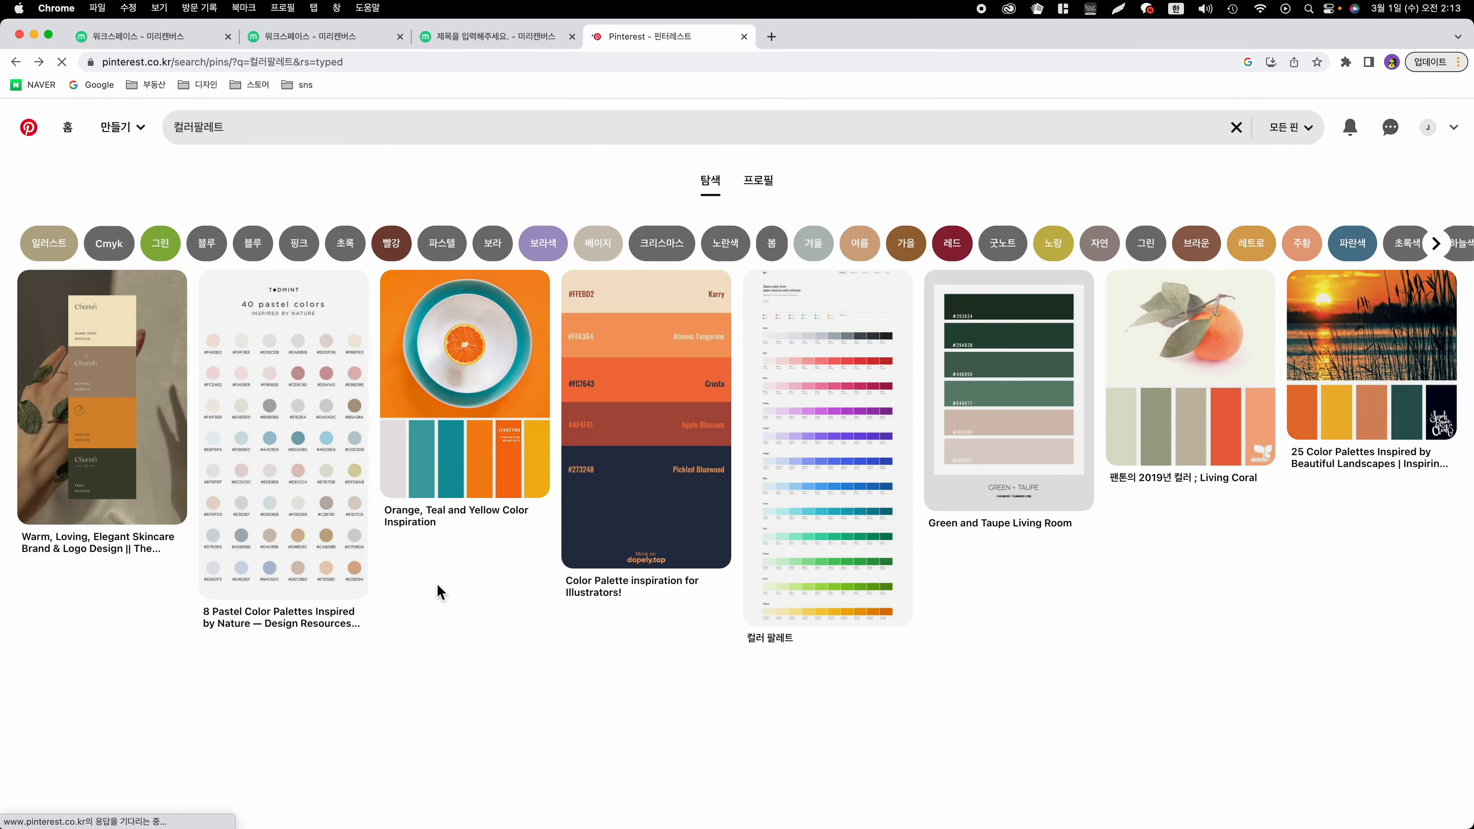
click(513, 47)
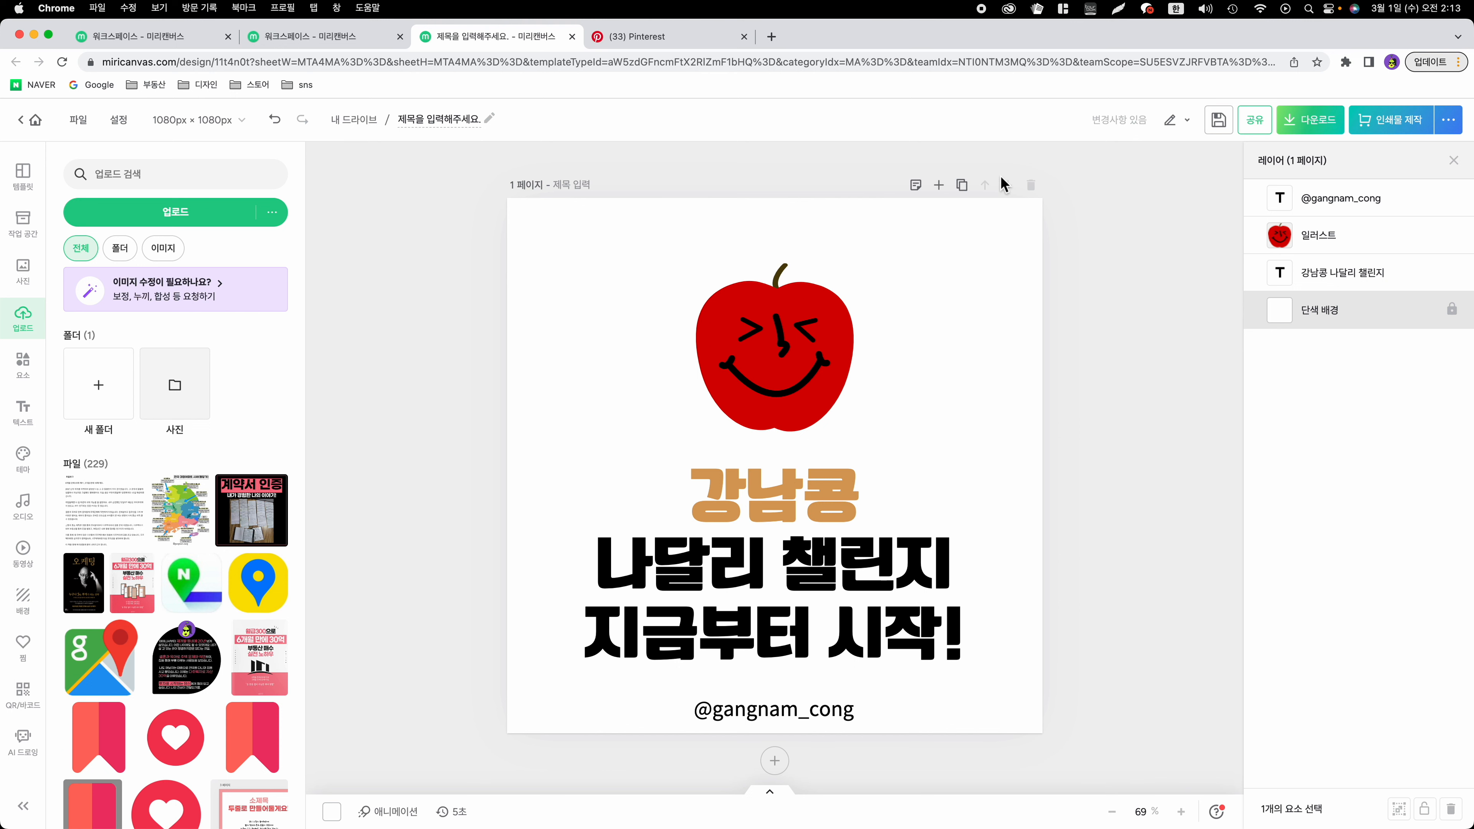
Step: Add a second page and place a basic square outline on it, enlarged to cover the whole page as a frame
click(940, 186)
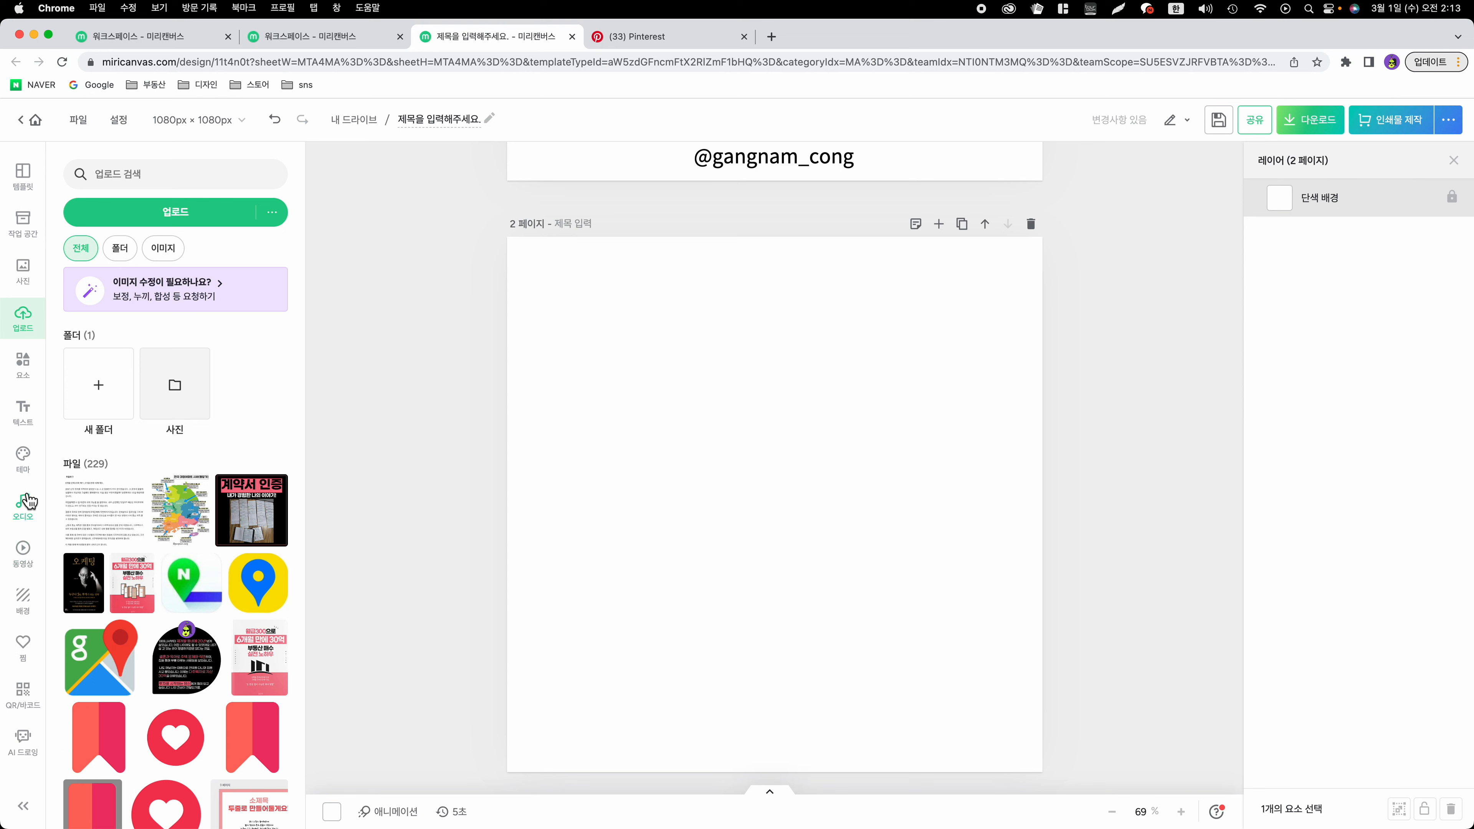
click(32, 369)
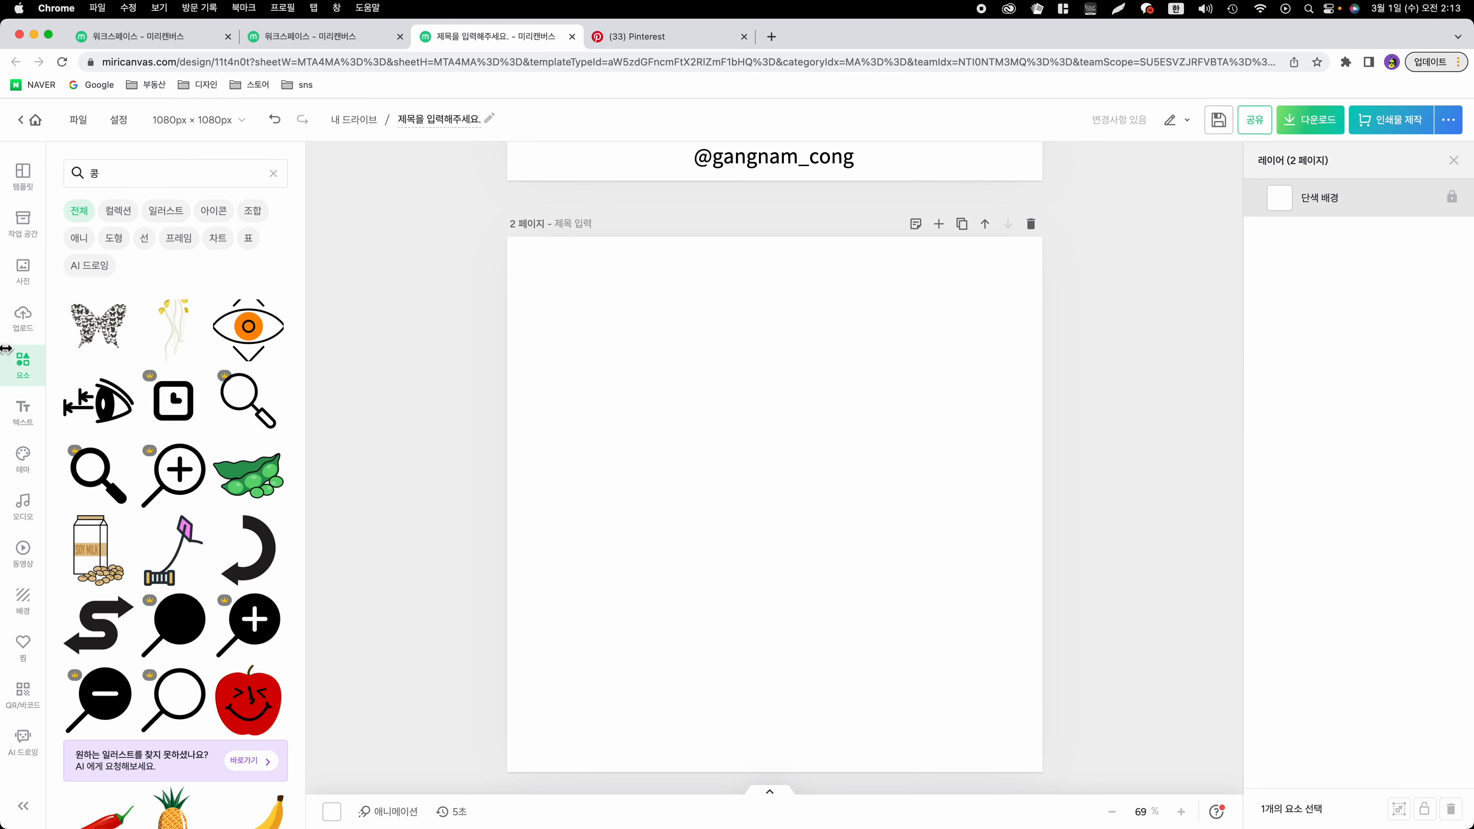
click(114, 238)
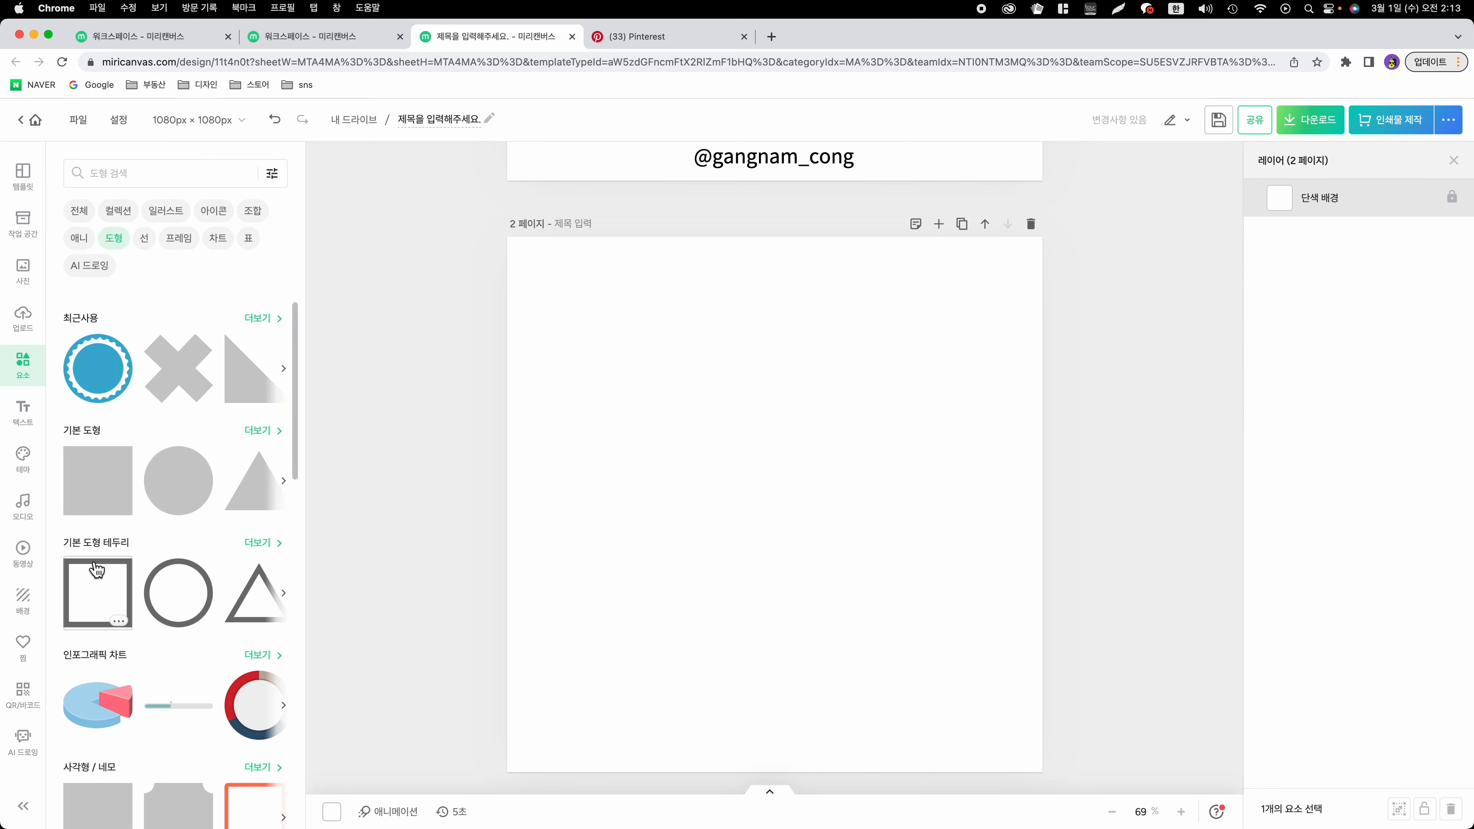
click(105, 592)
drag(777, 491, 671, 379)
drag(830, 548, 1021, 788)
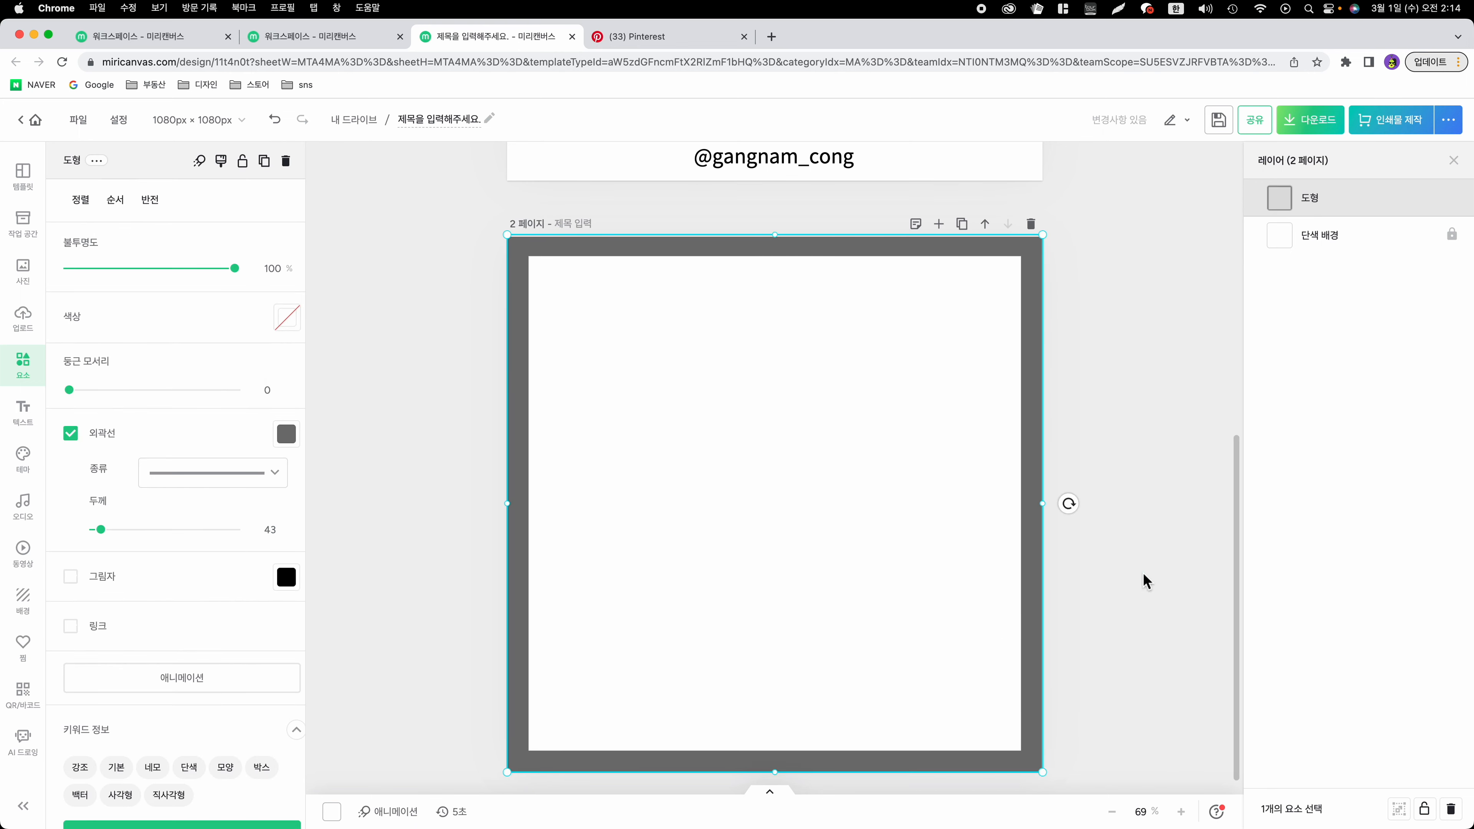
Step: Reduce the outline thickness of page 2's square frame to 25
click(1132, 576)
click(649, 433)
mouse_move(106, 543)
mouse_down()
mouse_move(171, 547)
mouse_move(105, 552)
mouse_up()
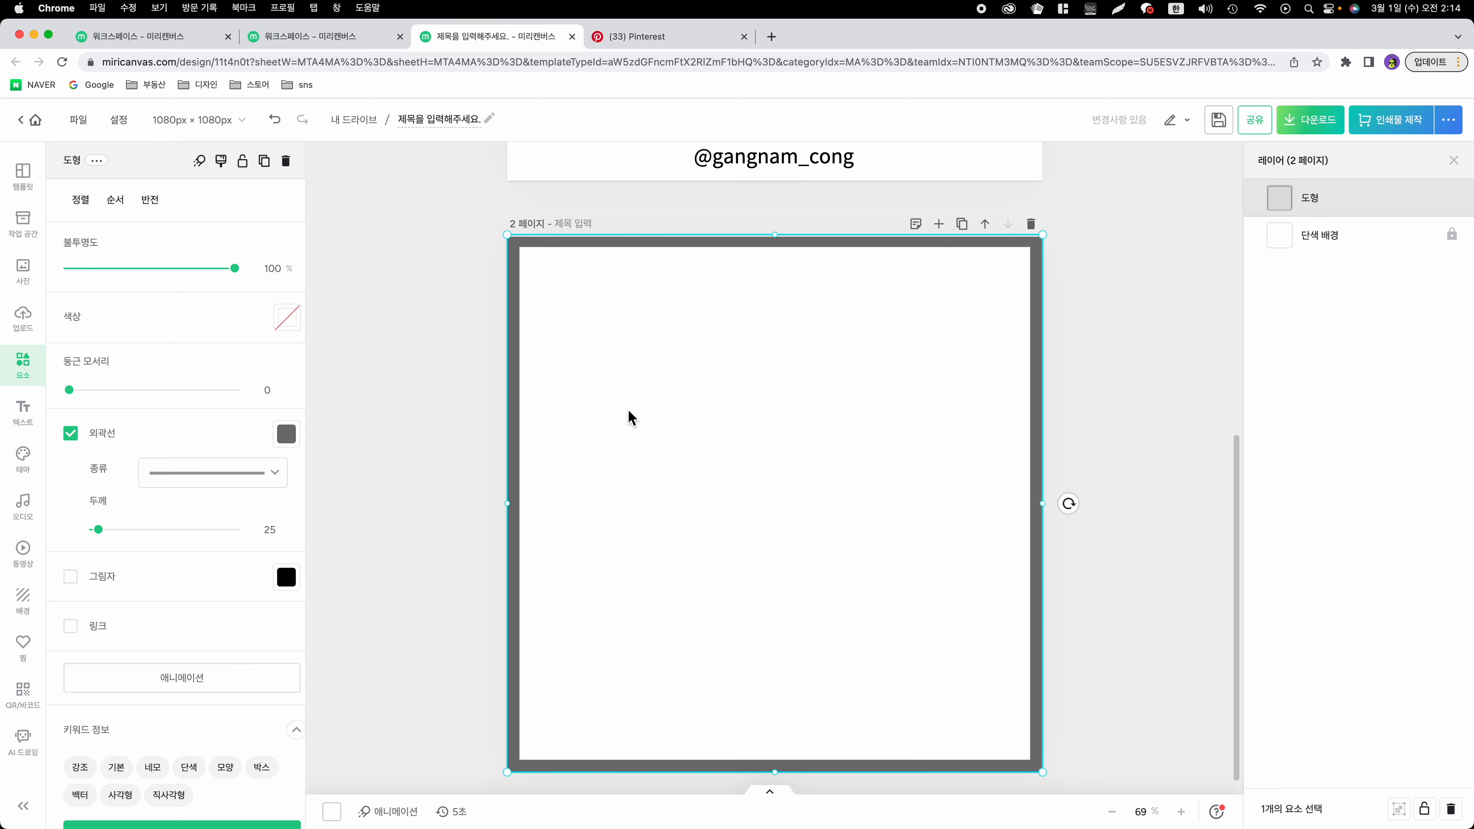
click(437, 428)
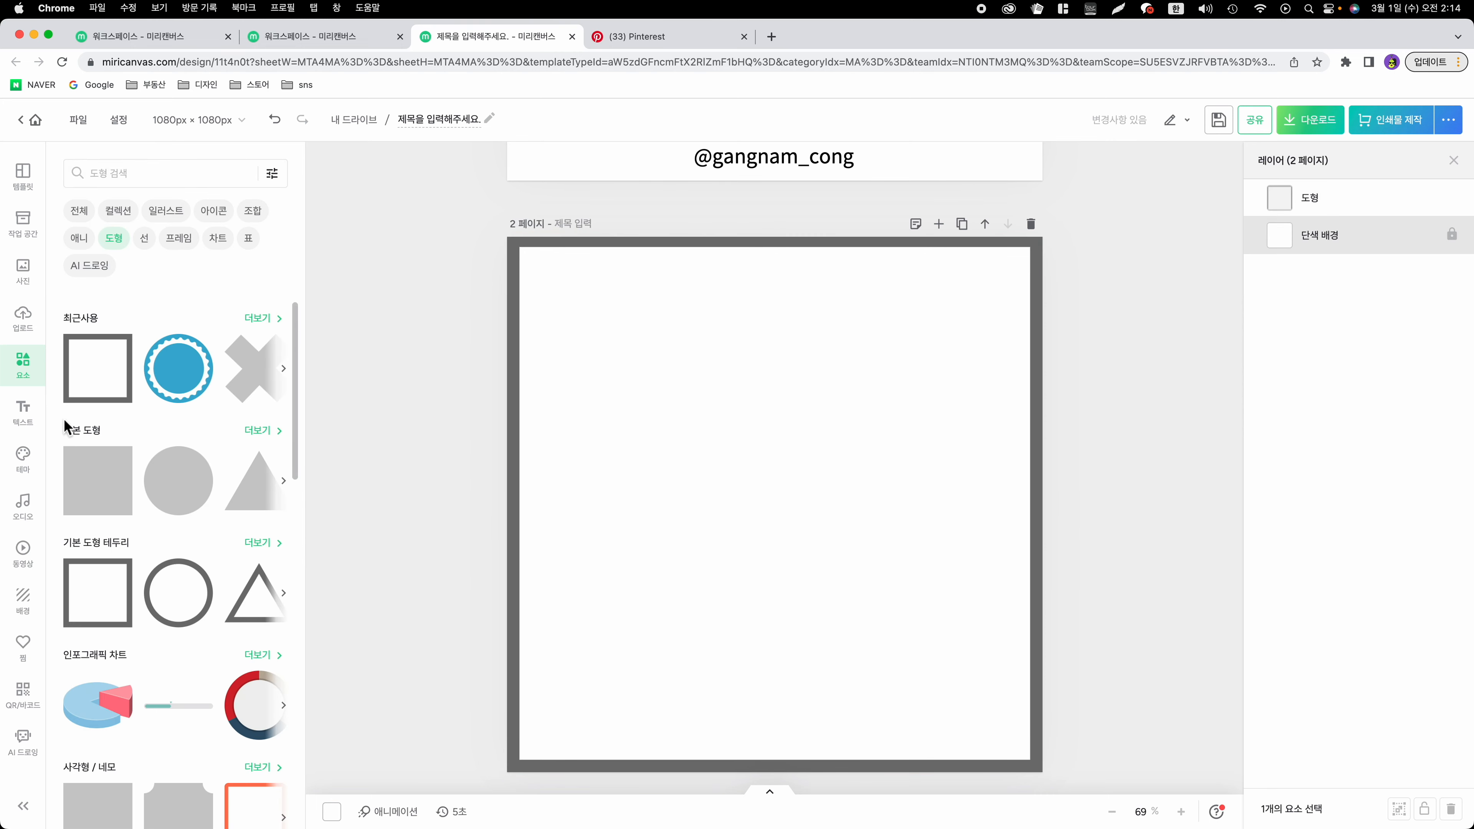
Step: Add a subheading text box to page 2 and move it to the upper part of the frame
click(23, 413)
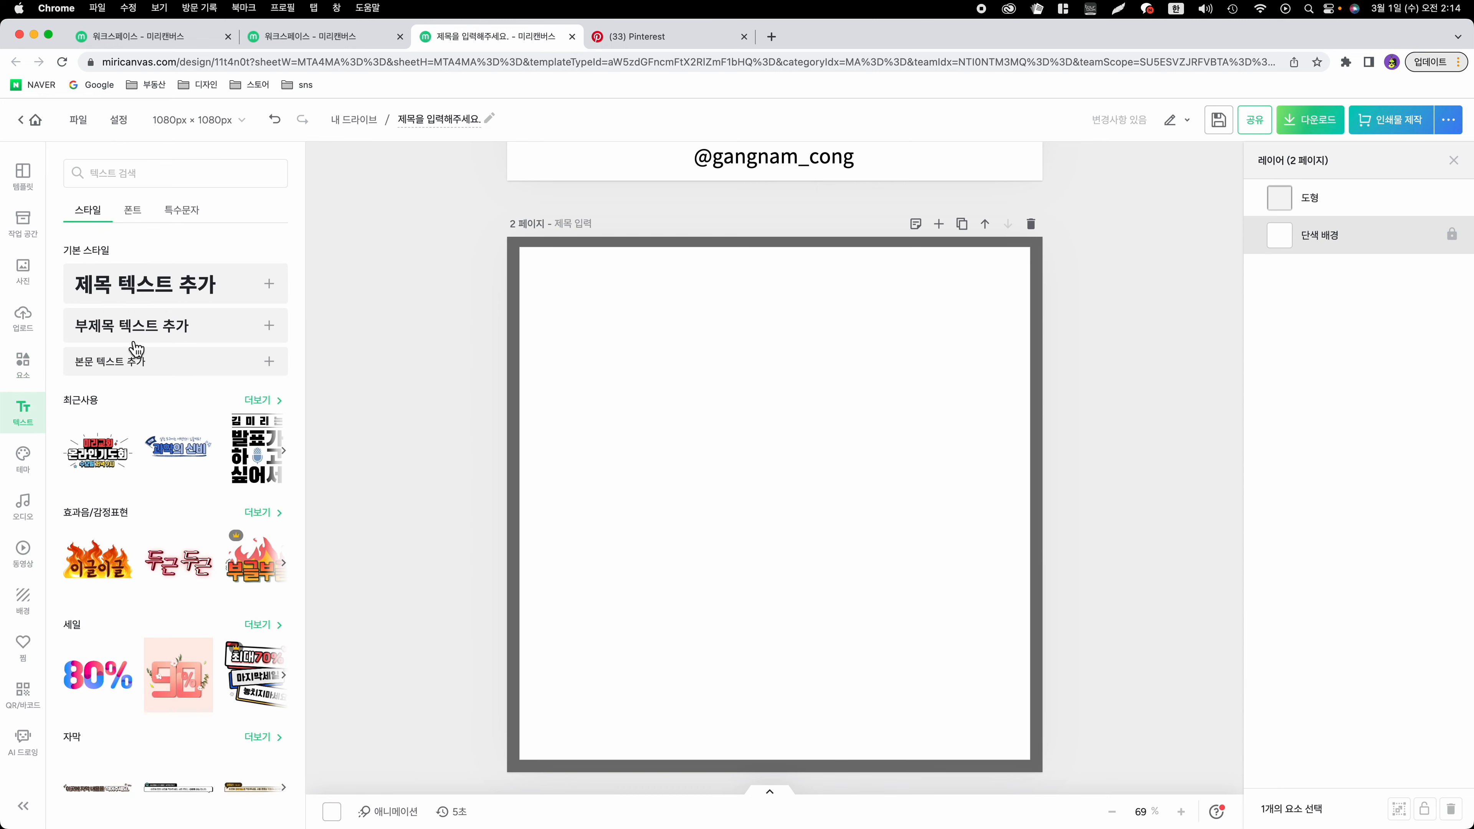
click(176, 332)
click(879, 561)
drag(862, 506, 793, 316)
Step: Replace the subheading's placeholder with "1. 나달리 인스타 챌린지" and move it to the frame's upper-left corner
double_click(649, 334)
drag(648, 334, 876, 328)
text(1. 나달리 인스타)
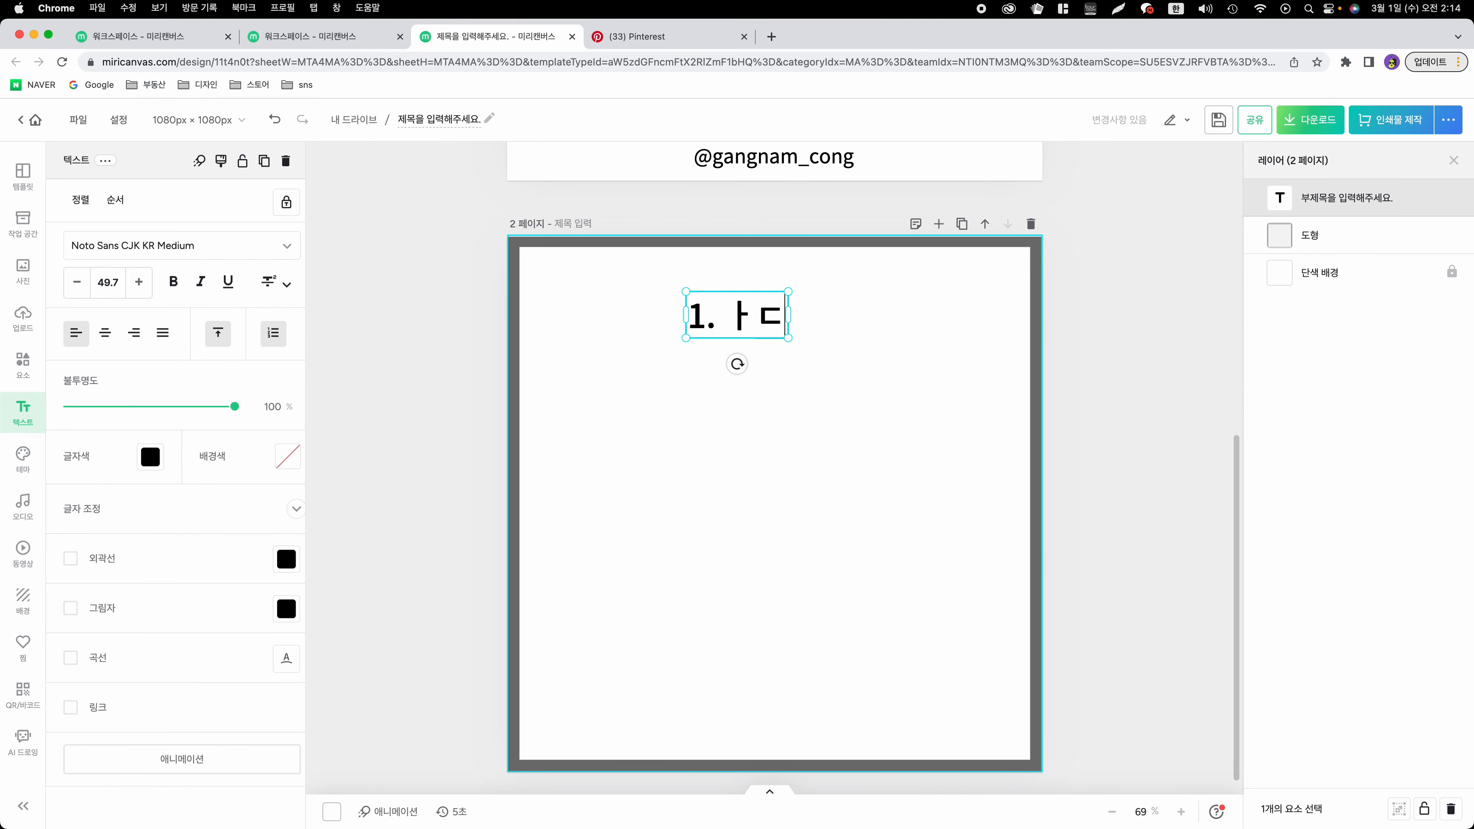
text( 챌린지)
click(1060, 369)
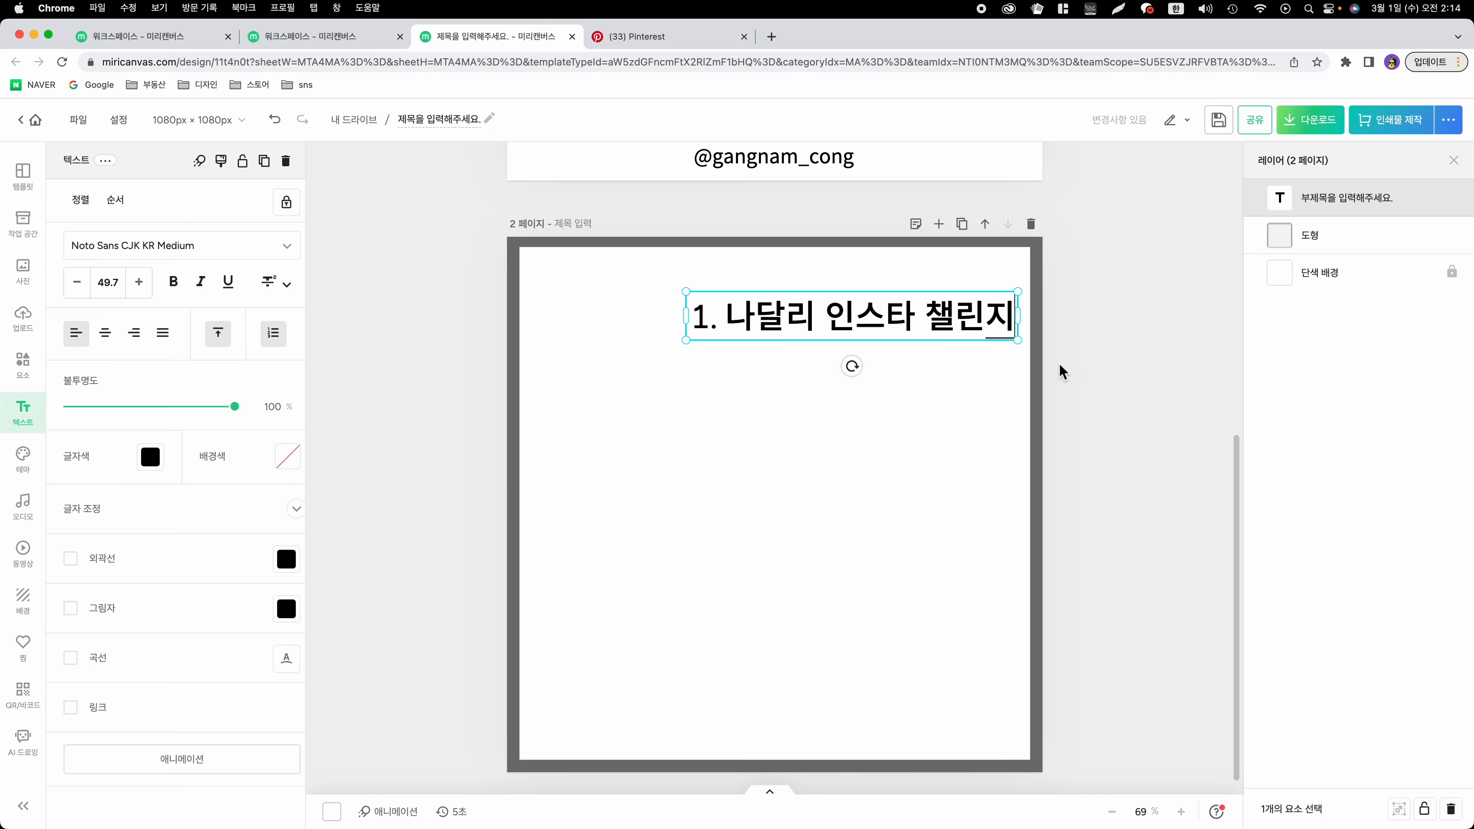
drag(961, 346, 817, 334)
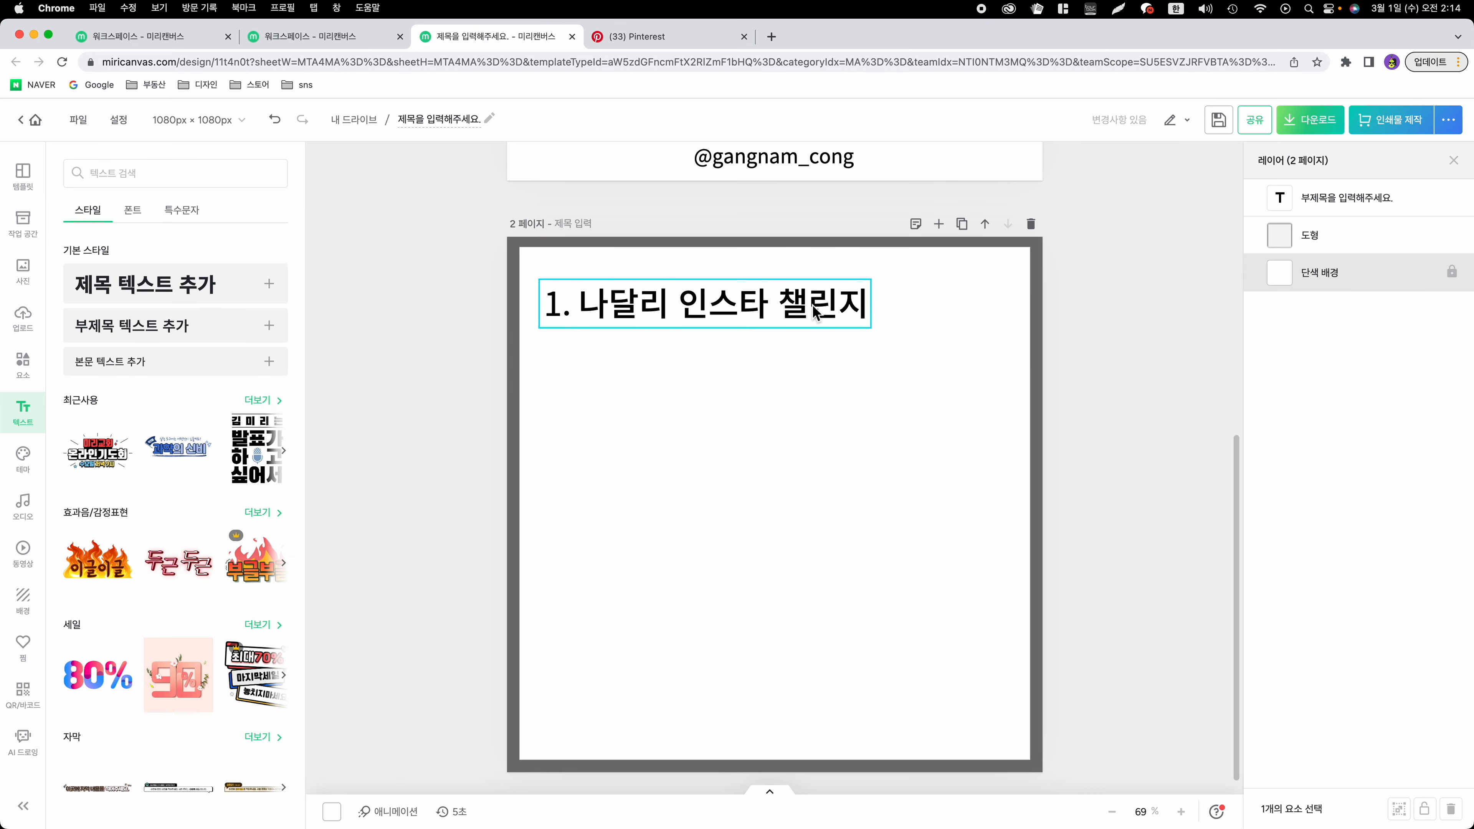
Step: Add a body text box below page 2's heading and enter "1일차에 우리가 계정을 생성했어요." as its first line
click(111, 361)
click(793, 569)
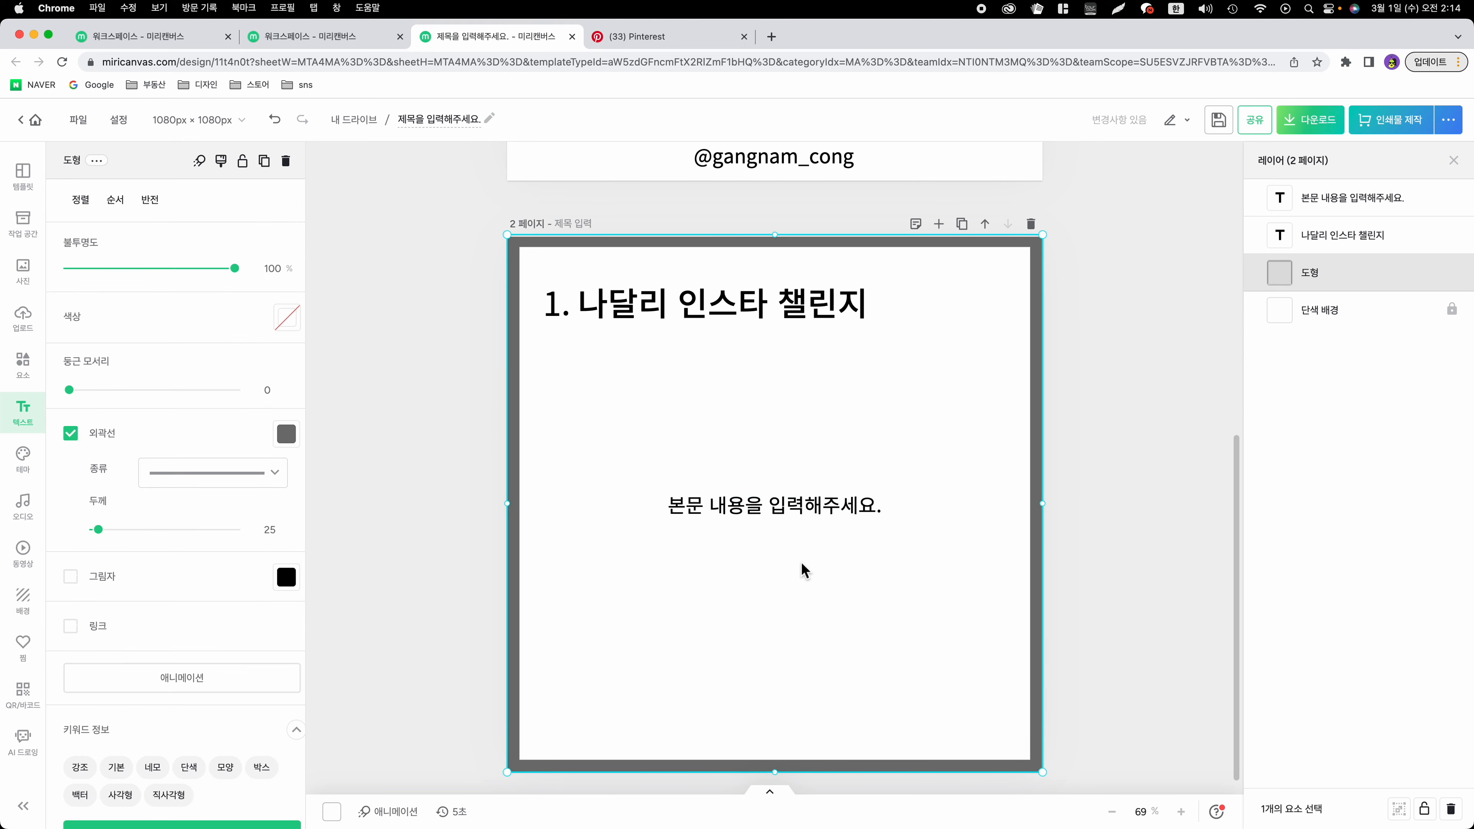
double_click(847, 518)
text(1일차에 우리가)
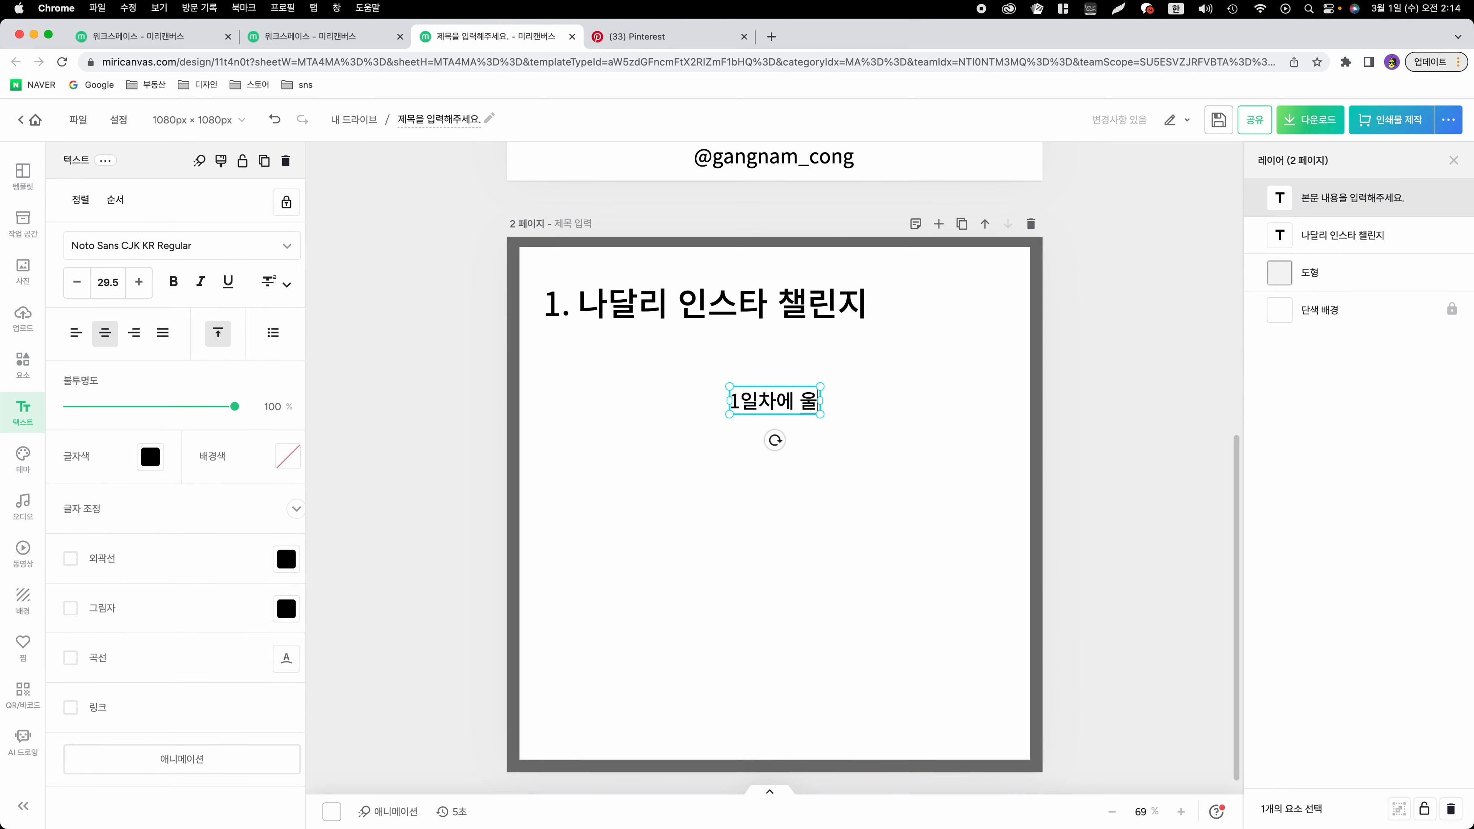
text( 계정을 생성했어요)
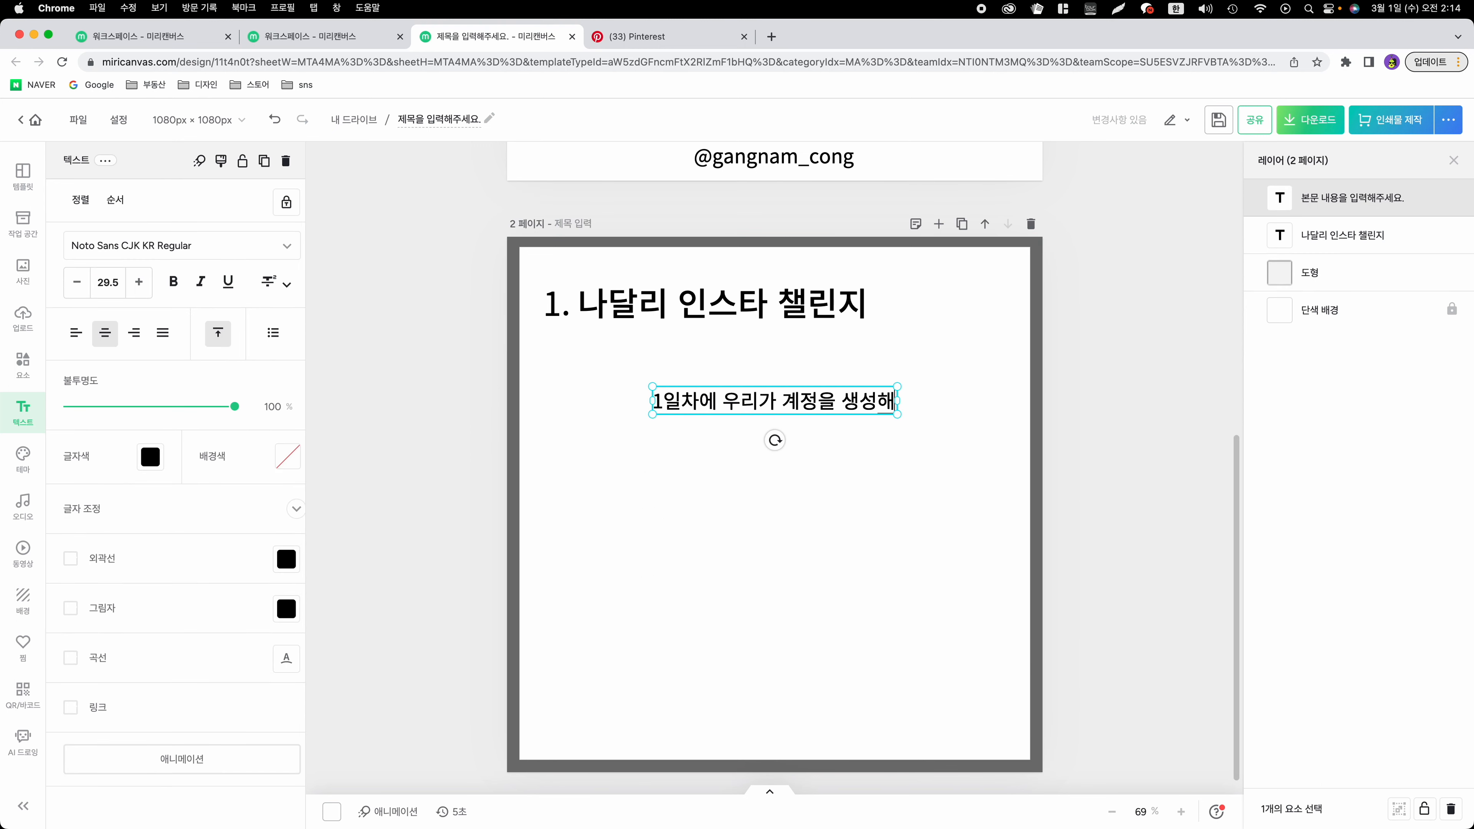
text(.)
Step: Add the line "2일차에 우리가 이름을 바꿔봤어요." to the body text, followed by a blank line
key(Return)
text(2일차)
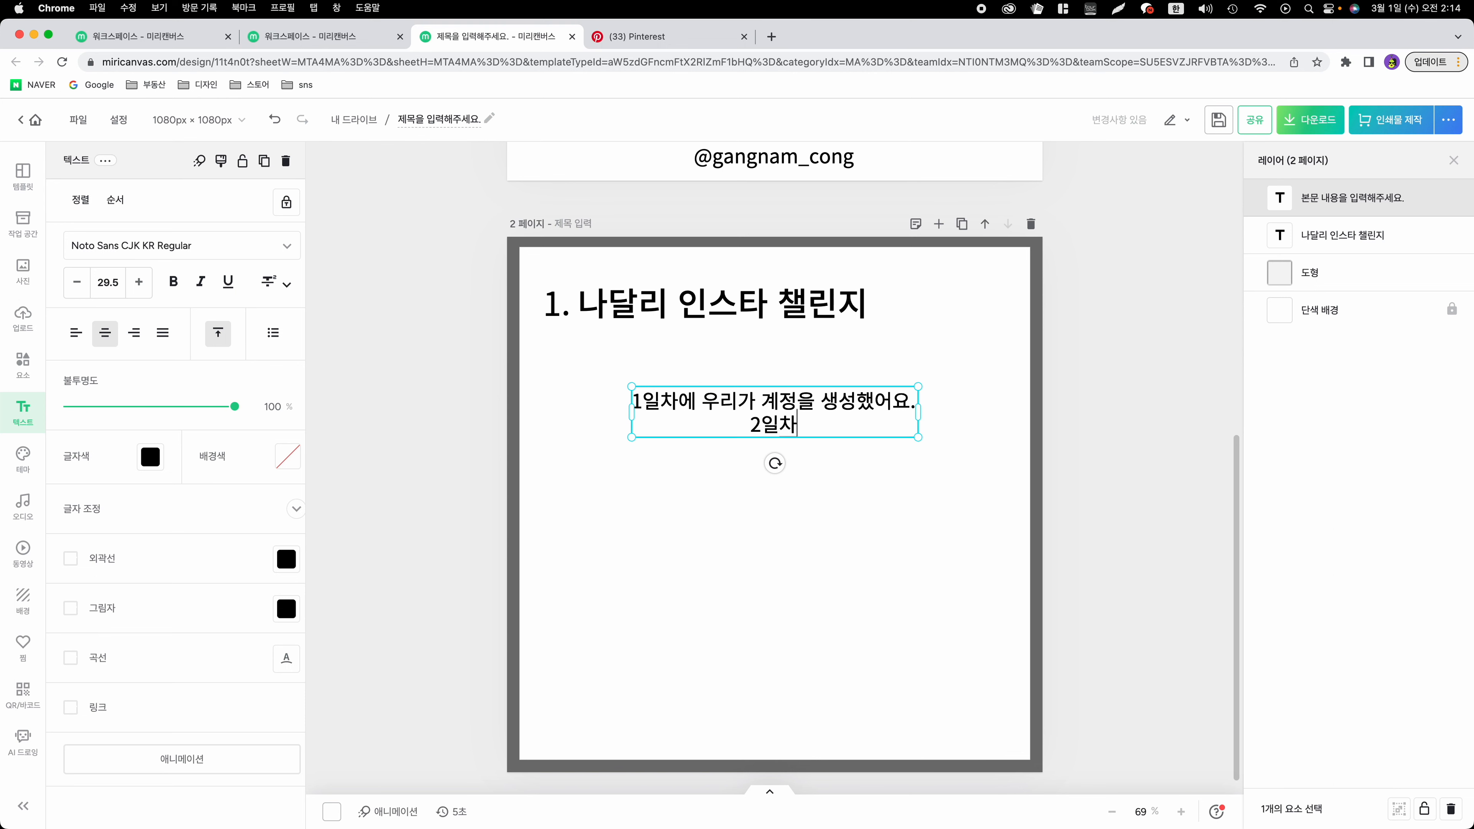
text(에 우리가 )
text(이름을 바꿨ㅇ)
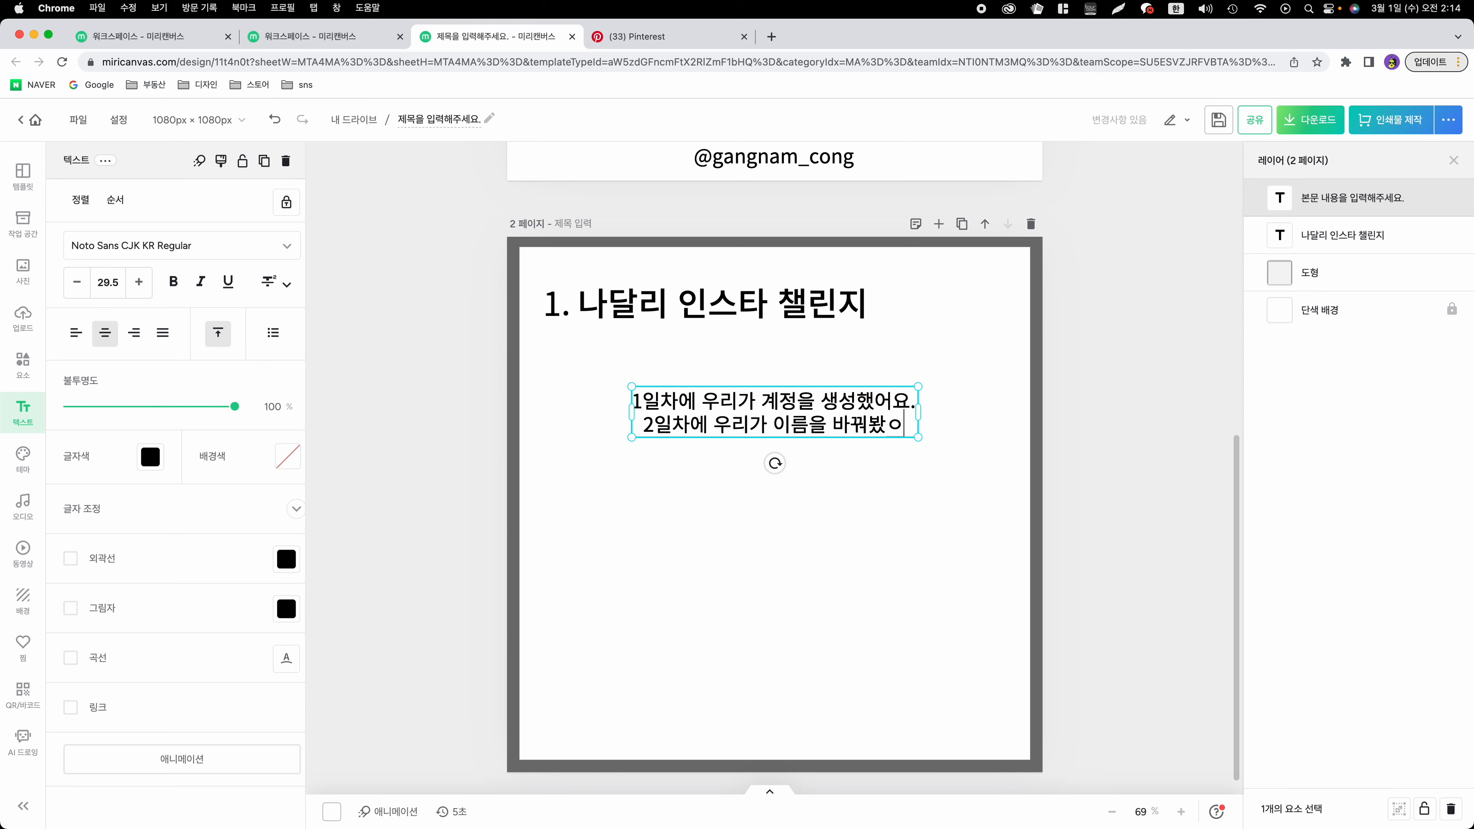
text(어요.)
key(Return)
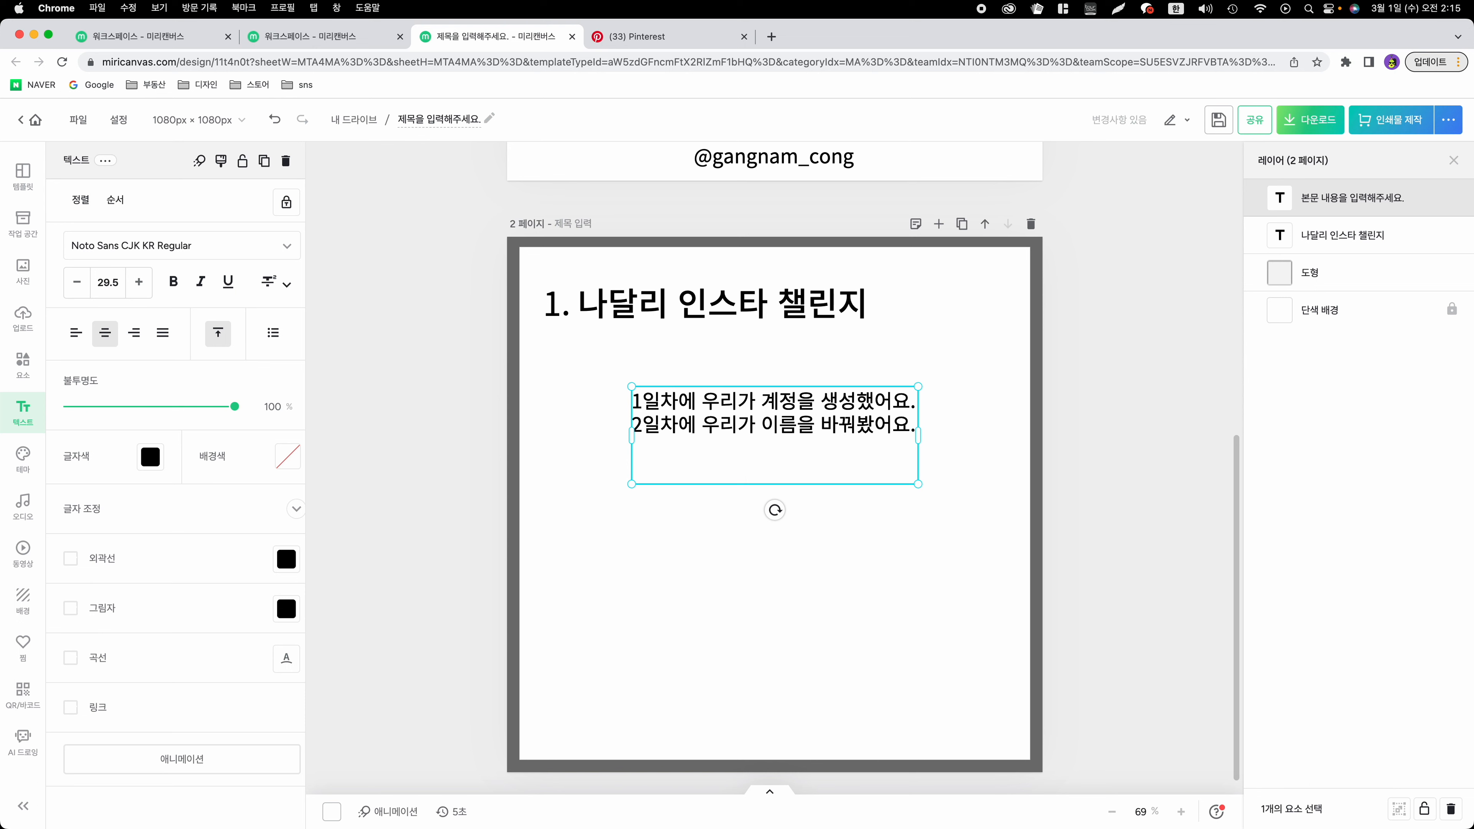
Step: Add the body lines "3일차에 인스타그램 피드 만들기 하고 있어요." and "내일은 뭐할까요?"
text(3일차에 인스타그램 )
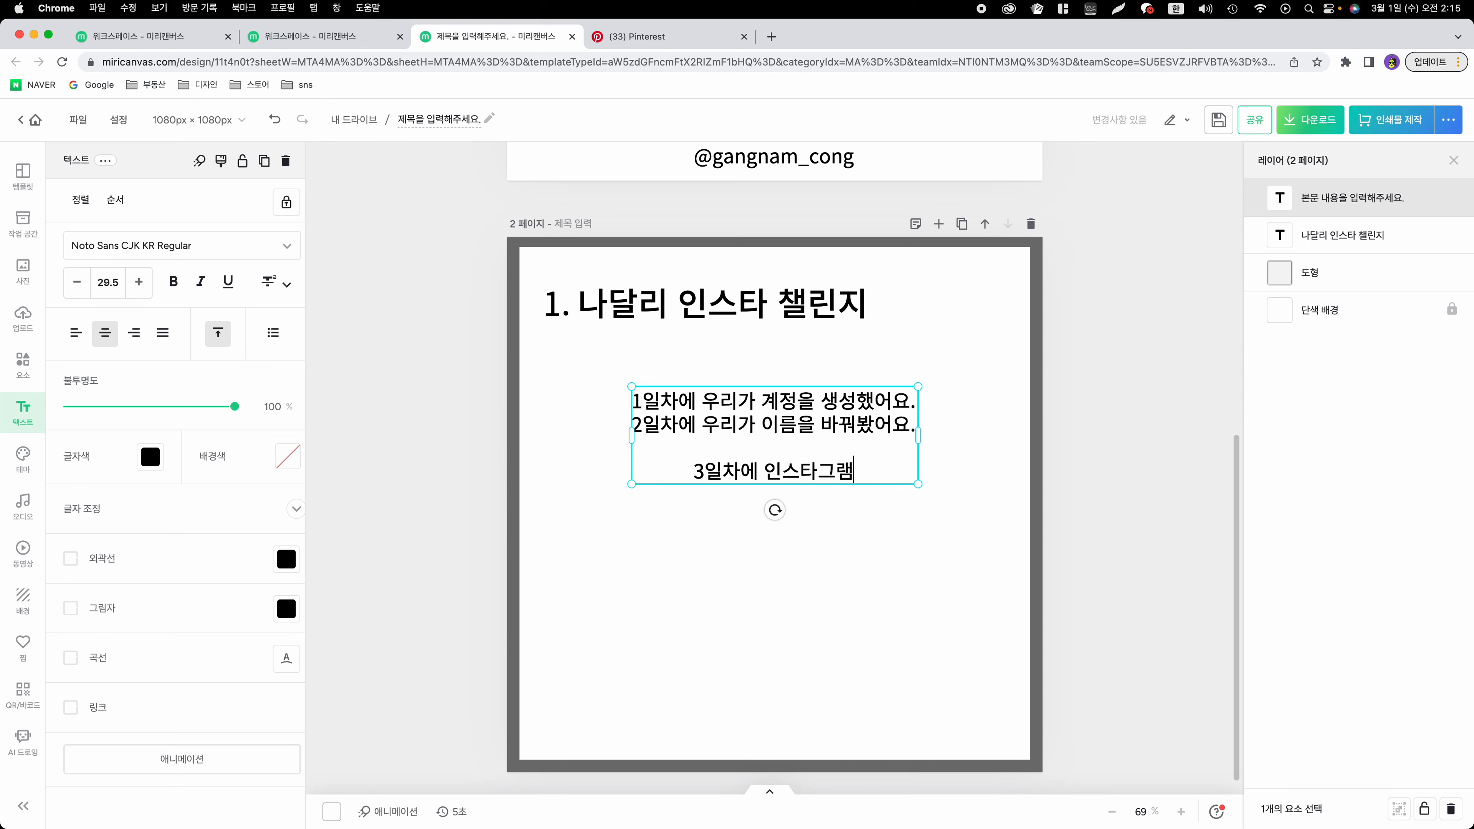
text(피드 만들기 하고 이)
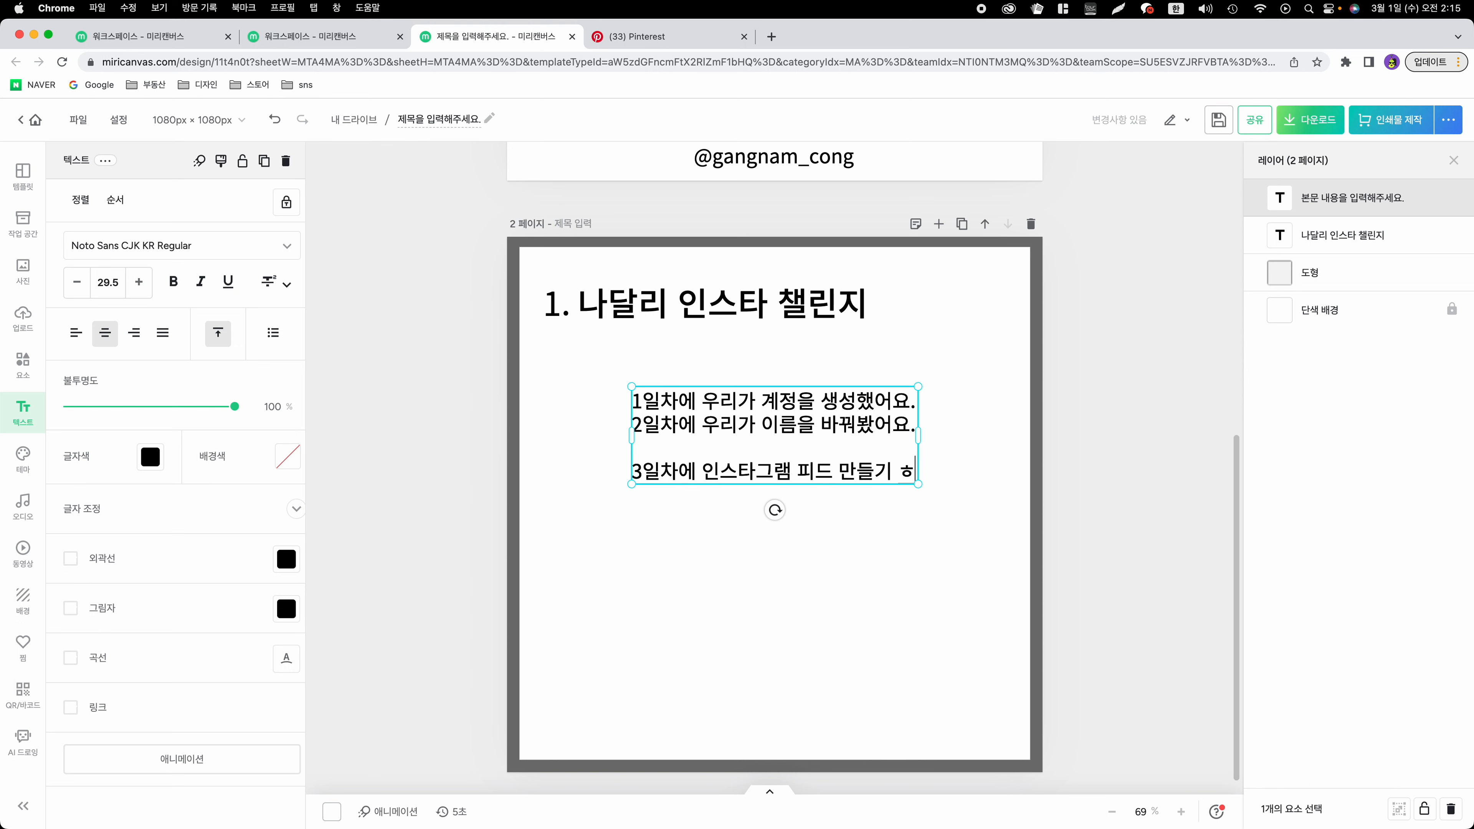
text(ㅆ어요.)
key(Return)
text(내일은 뭐할)
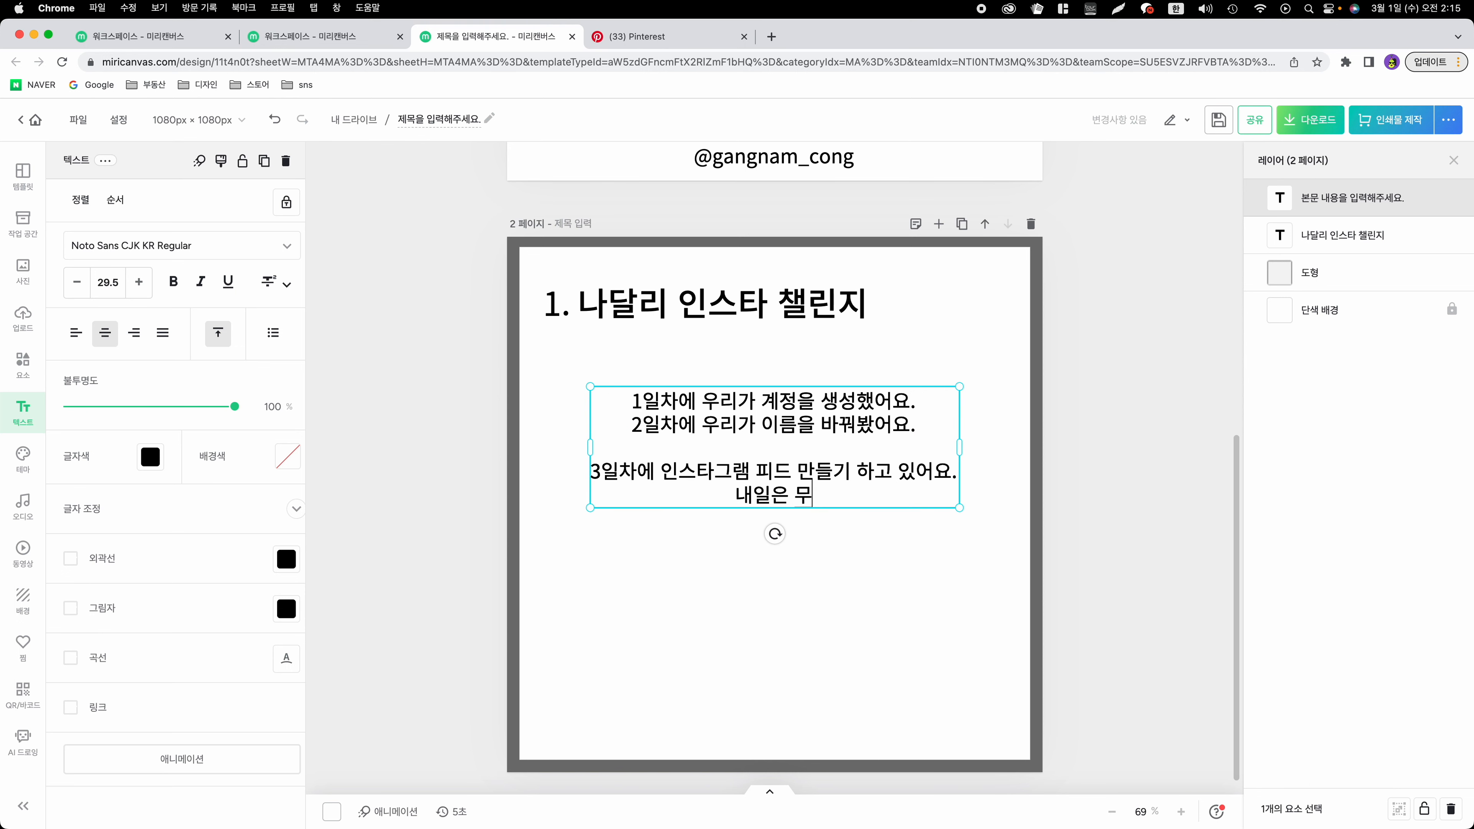
text(까요?)
Step: After a blank line, finish the body text with "여러분이 미리캔버스로 만든 게시물을 올려주세요!"
key(Return)
key(Return)
text(여럽눙)
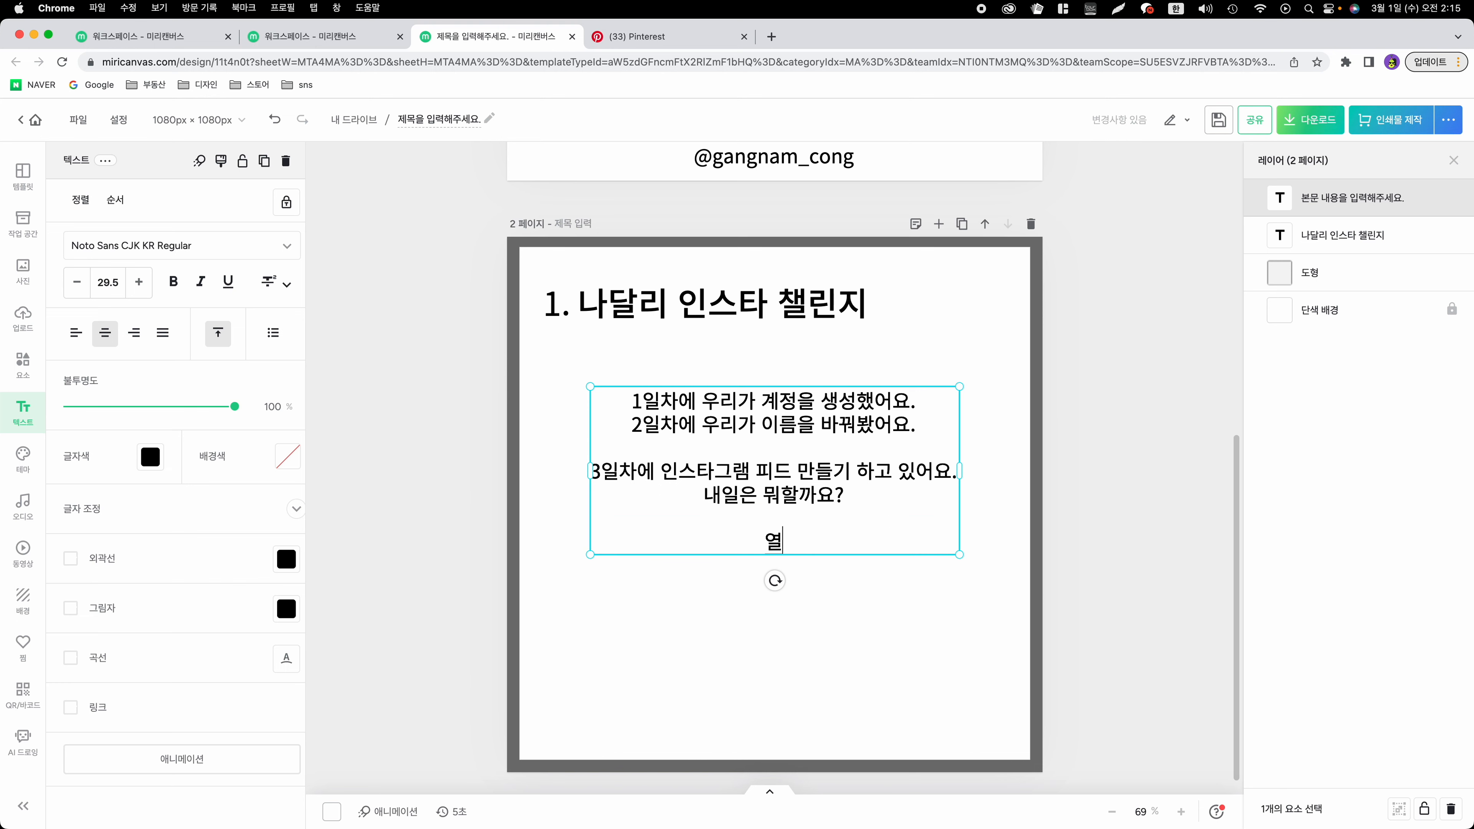
text(이 미리캔버스로 마든 ㄱ)
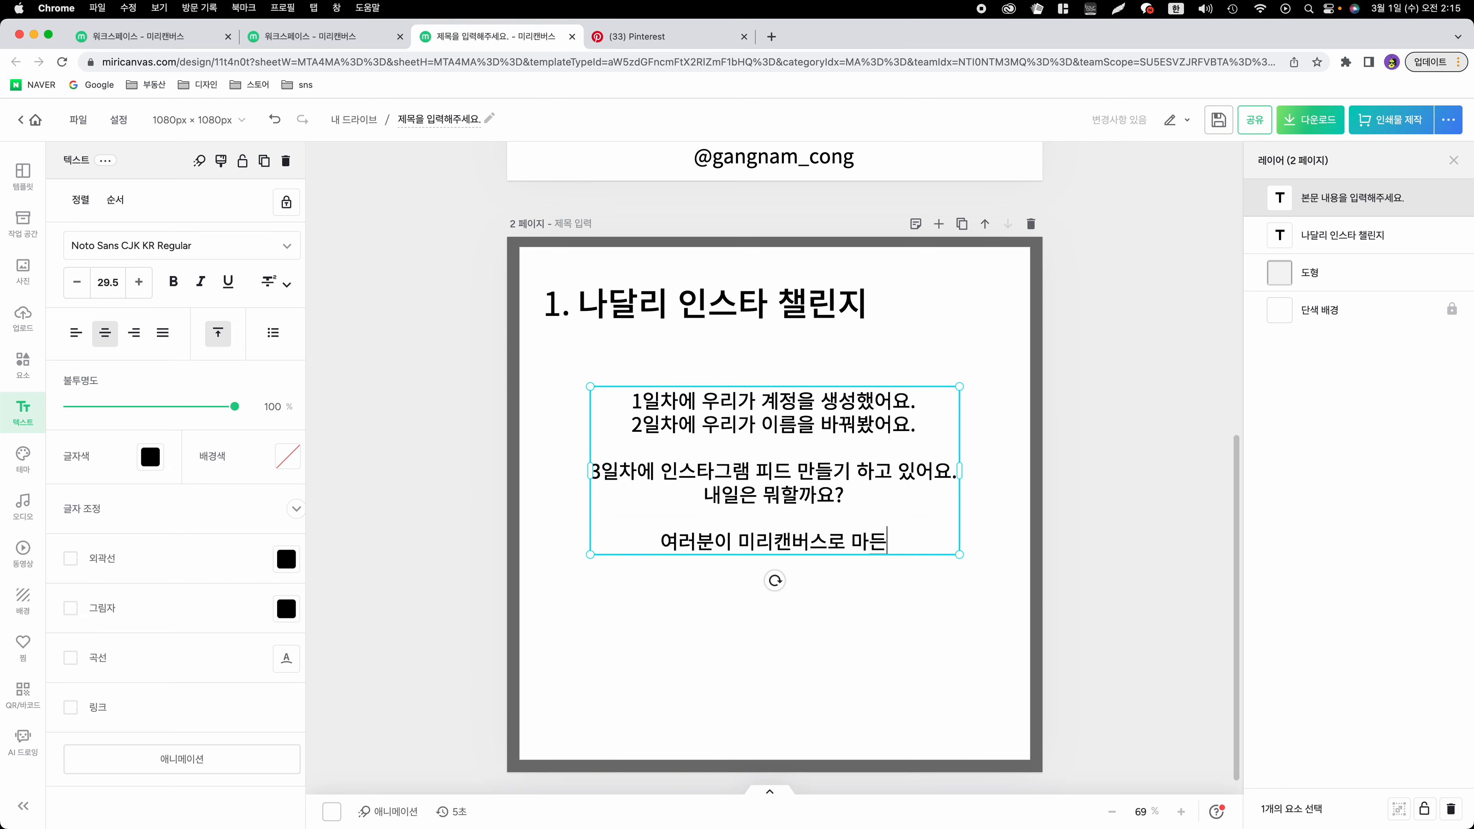
key(BackSpace)
key(BackSpace)
key(BackSpace)
key(BackSpace)
text(만든 게시물을 올려주세요!)
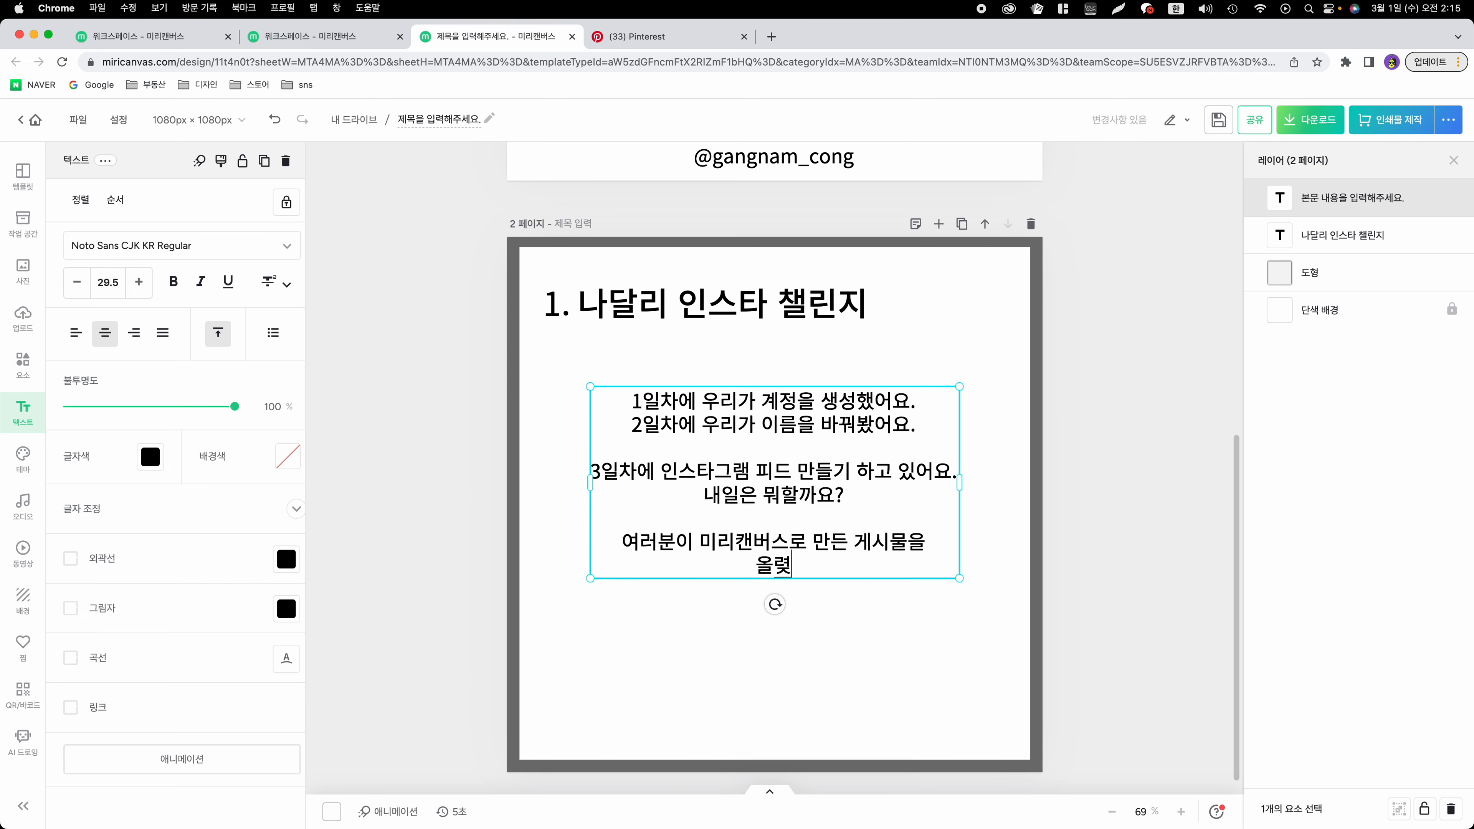
click(1060, 521)
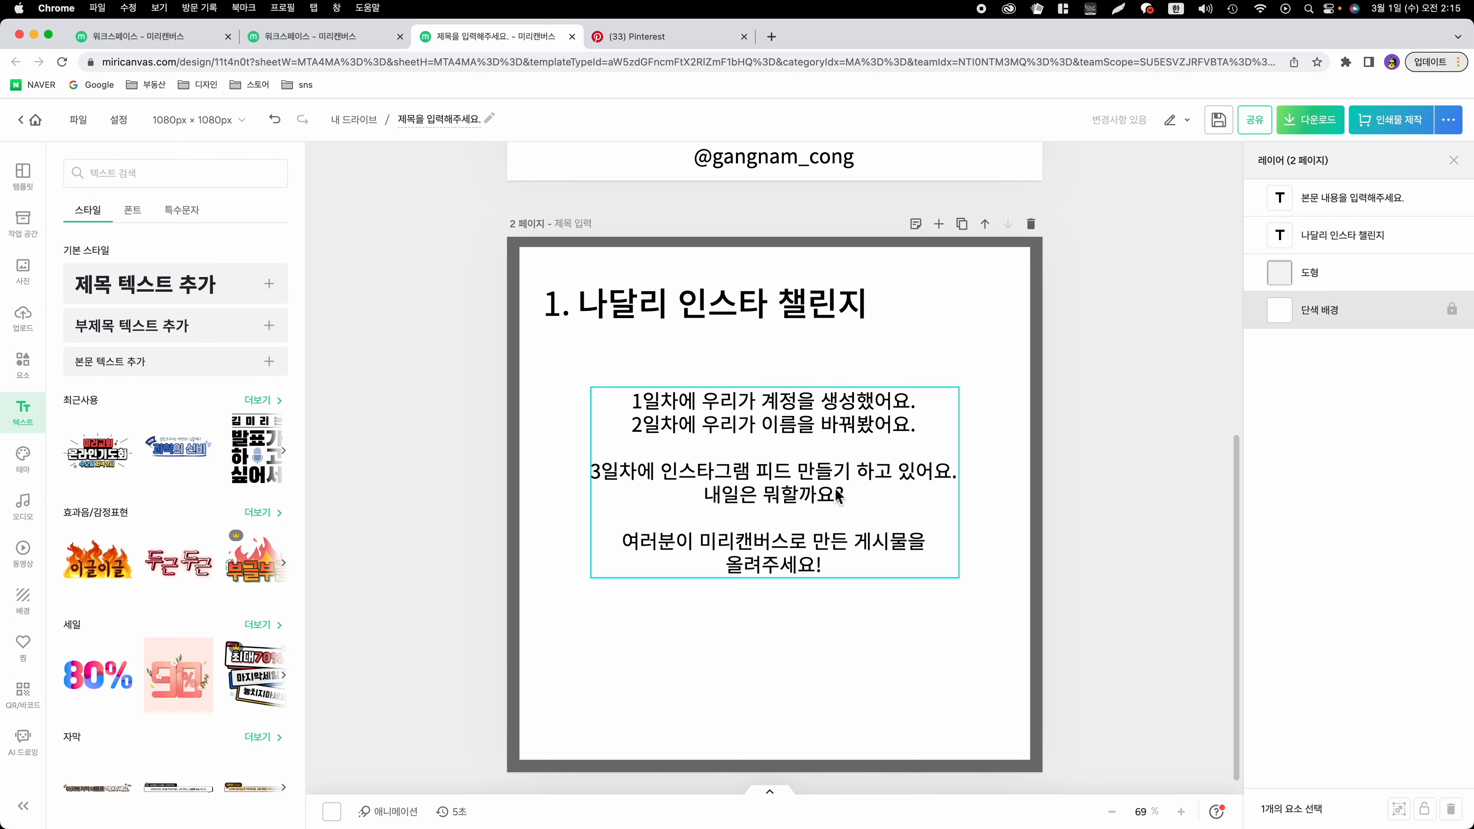
Step: Set page 2's heading font to 210 네버랜드B and widen its text box so the heading fits on one line
click(757, 308)
click(637, 363)
click(632, 308)
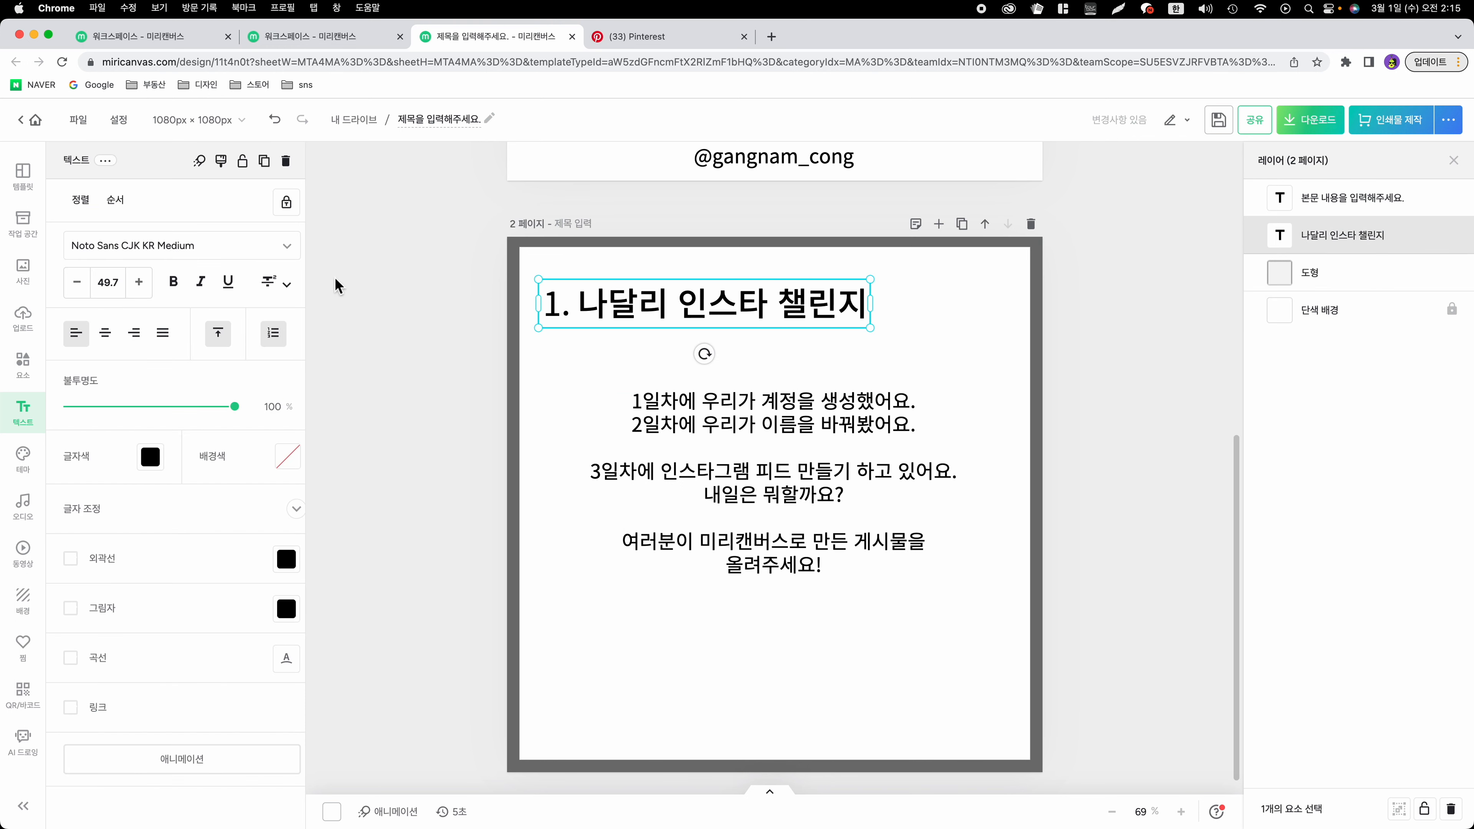
click(287, 246)
click(165, 280)
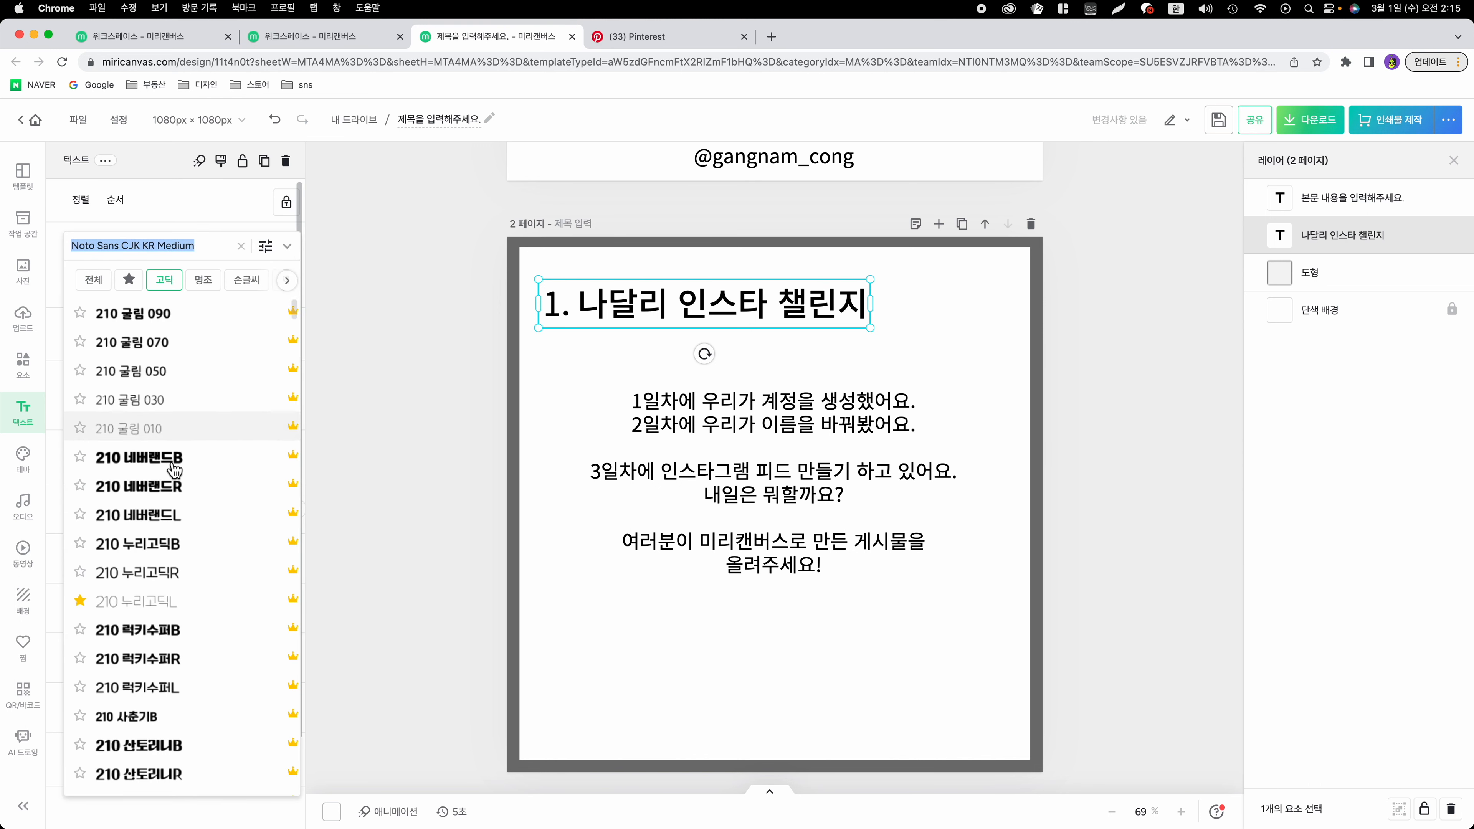
click(174, 458)
click(869, 339)
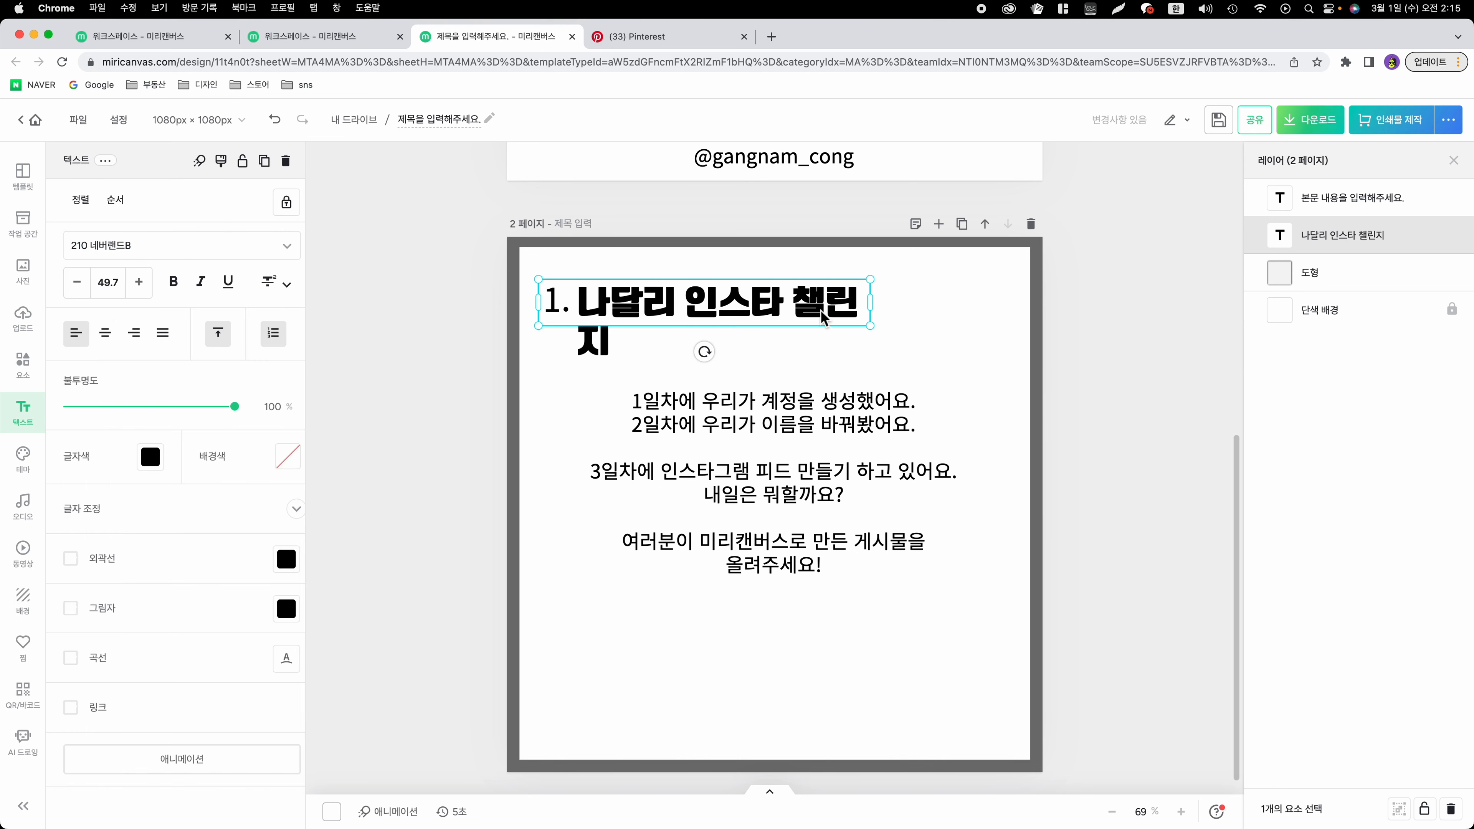
drag(870, 304, 922, 304)
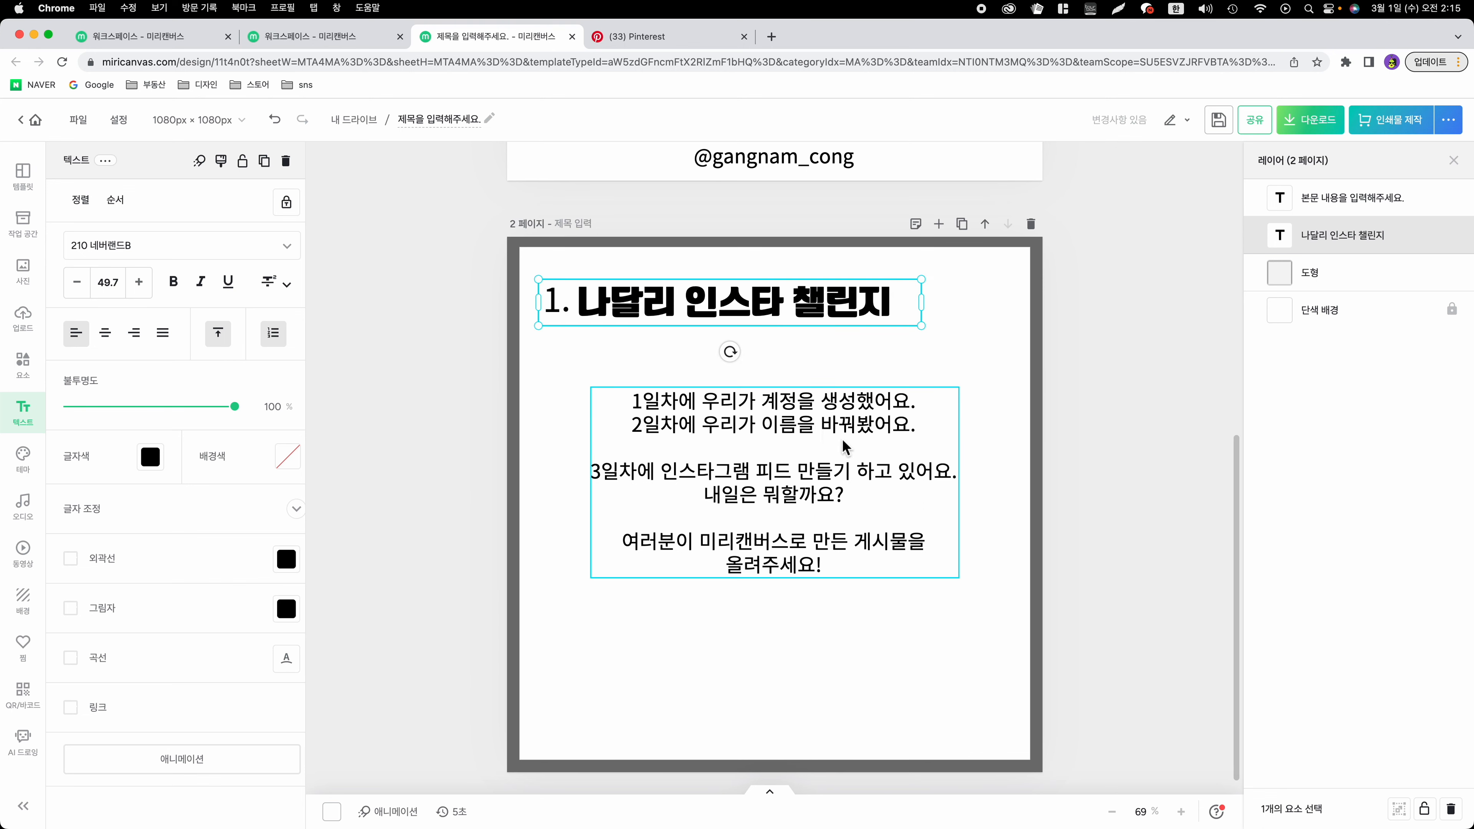
Step: Set the font of page 2's body text to 나눔손글씨 바른히피
click(852, 473)
click(290, 250)
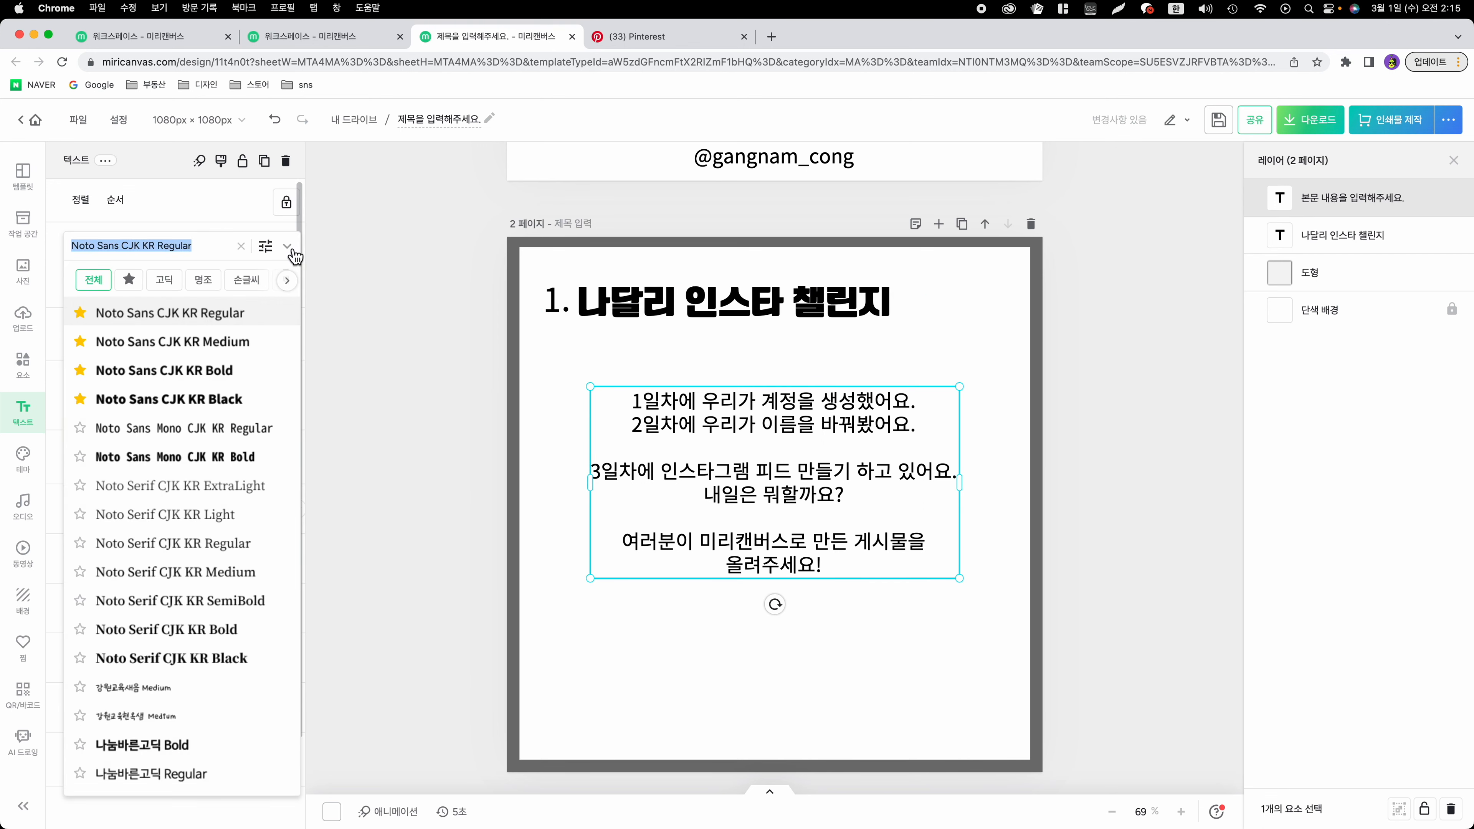
scroll(205, 522, down, 10)
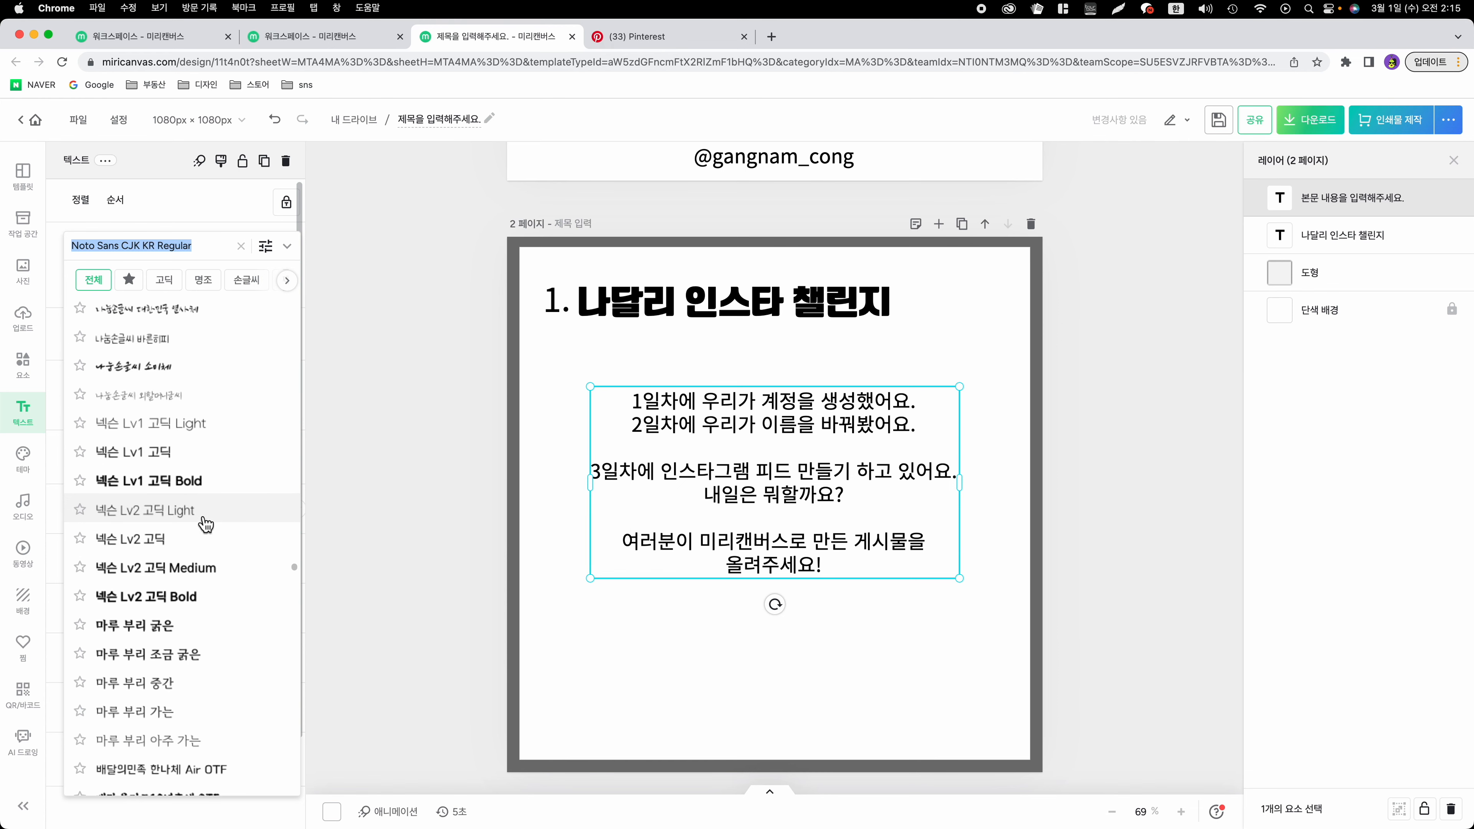
click(179, 347)
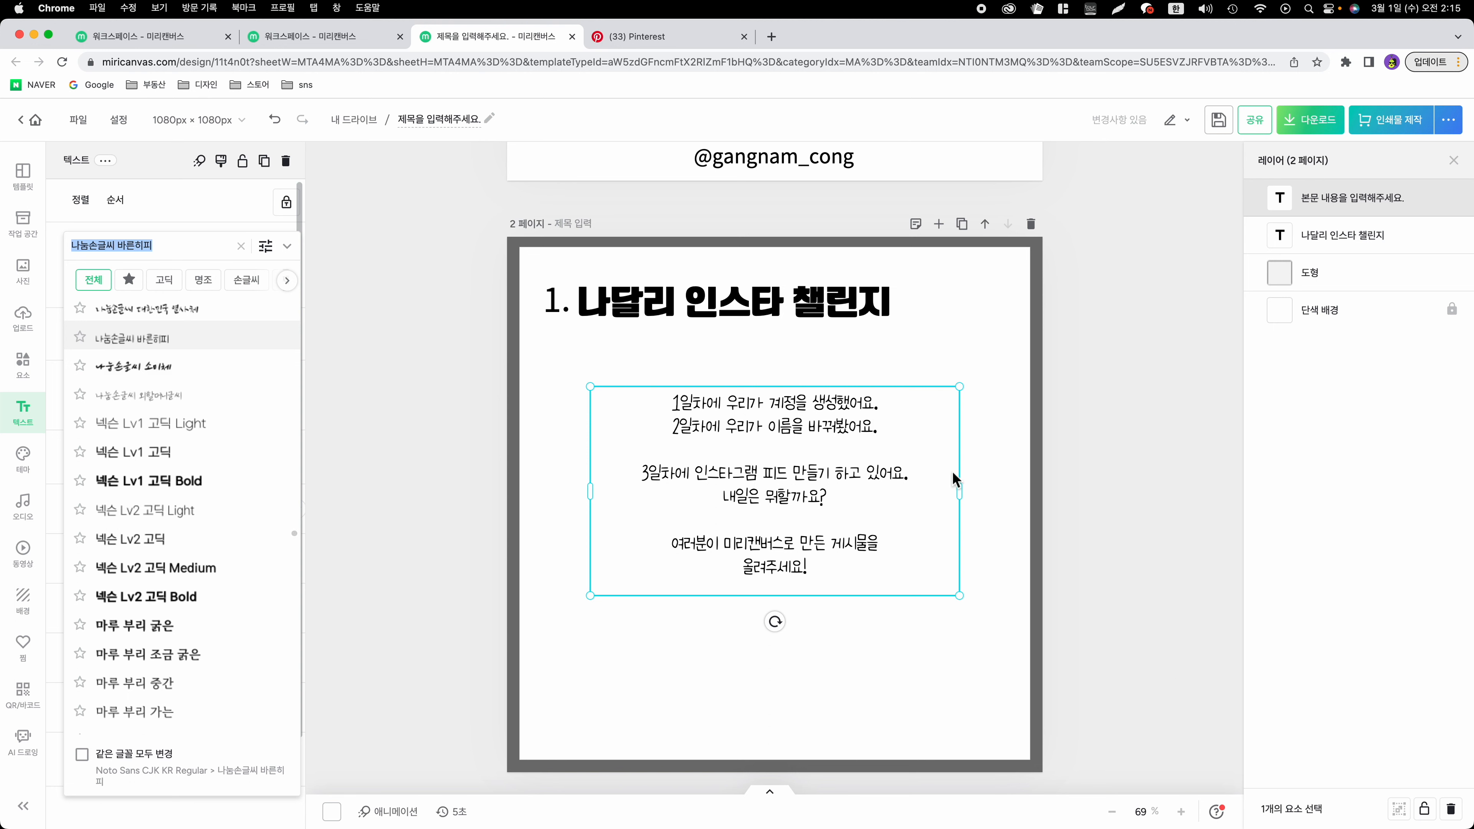
click(1129, 502)
Step: Move the body text block down into the lower half of page 2, leaving space below the heading
double_click(923, 494)
click(1026, 526)
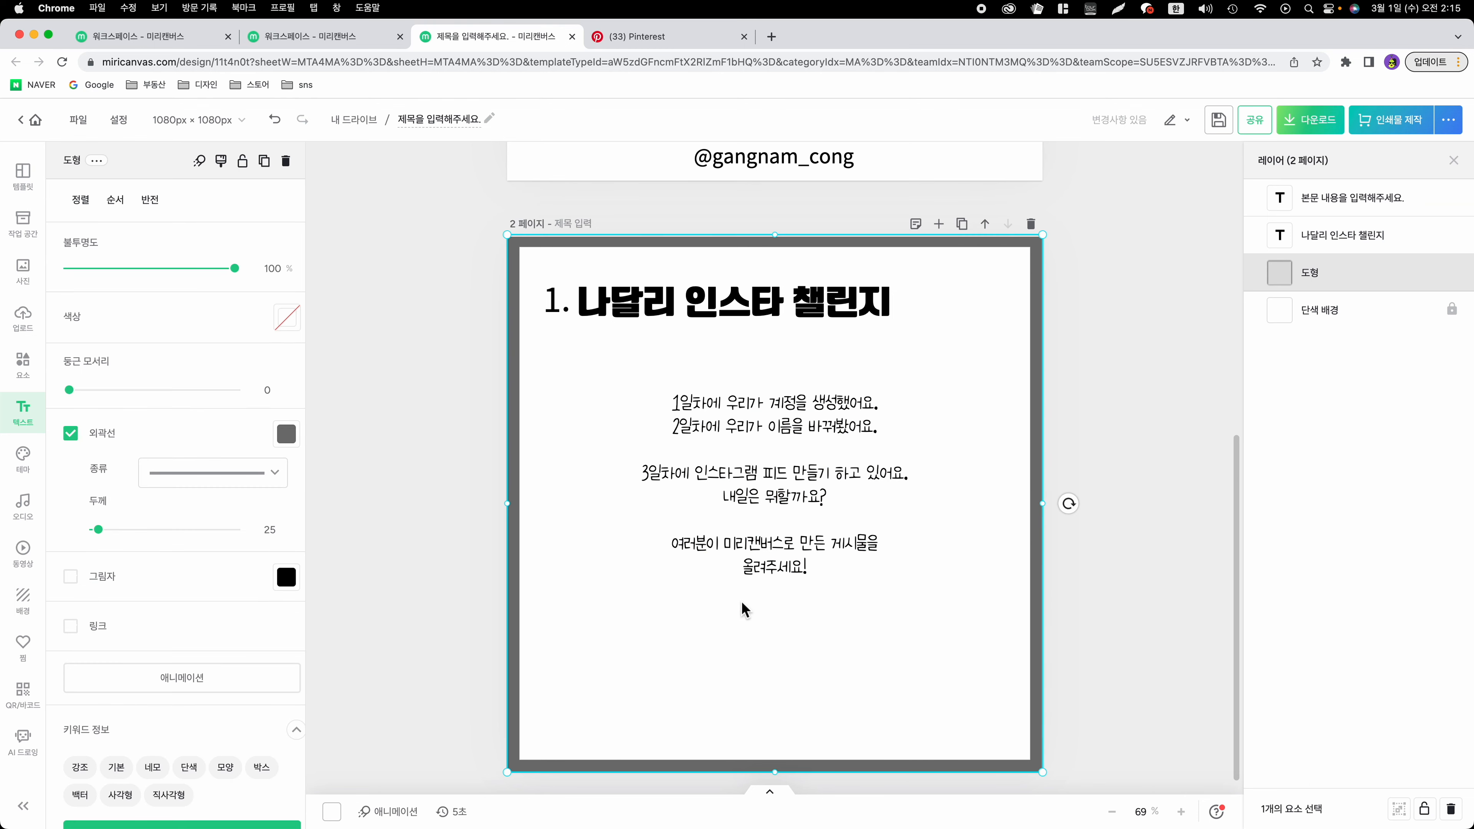
double_click(767, 583)
click(777, 588)
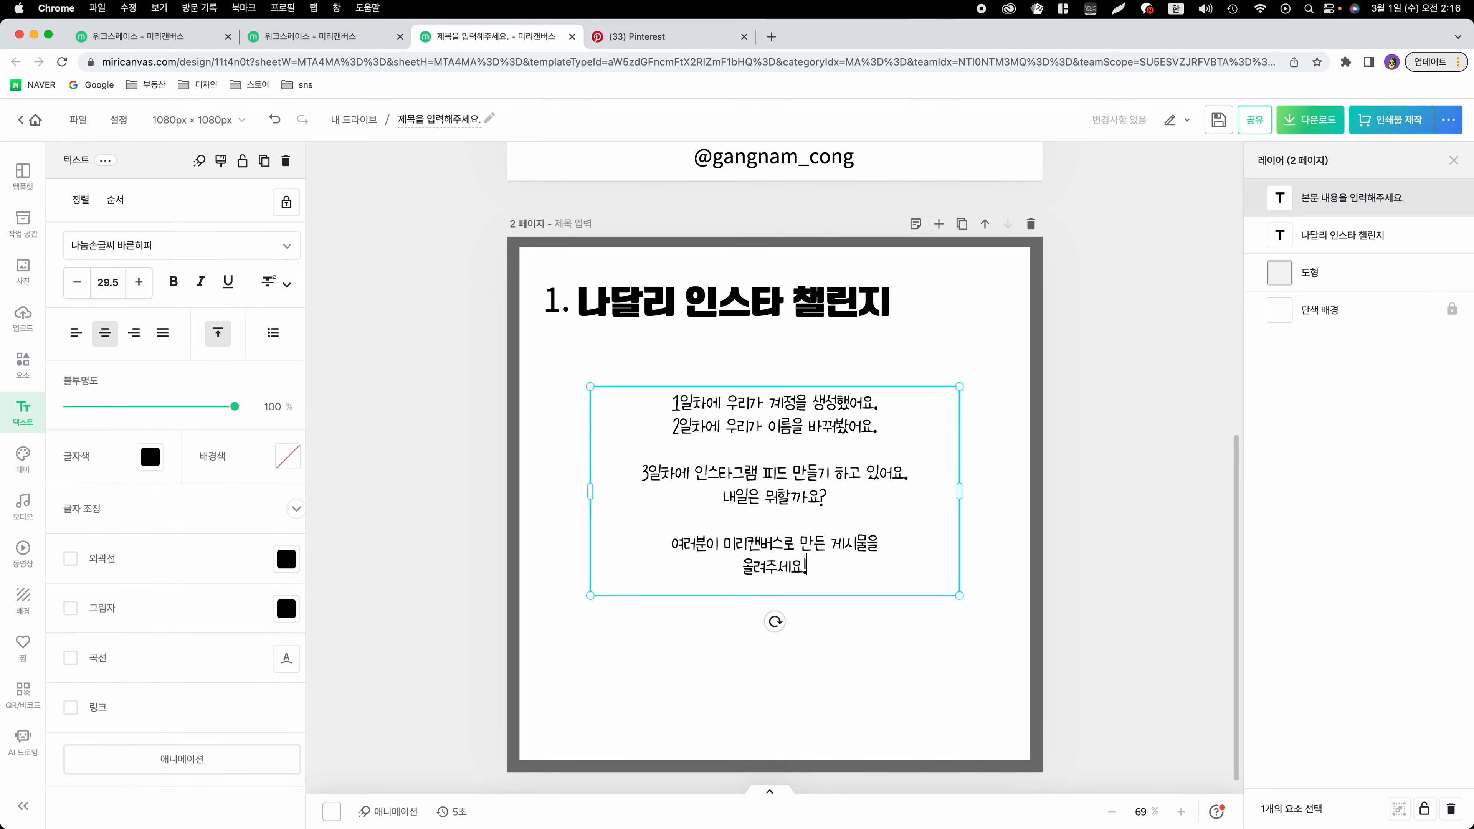
click(1087, 538)
drag(867, 435, 866, 544)
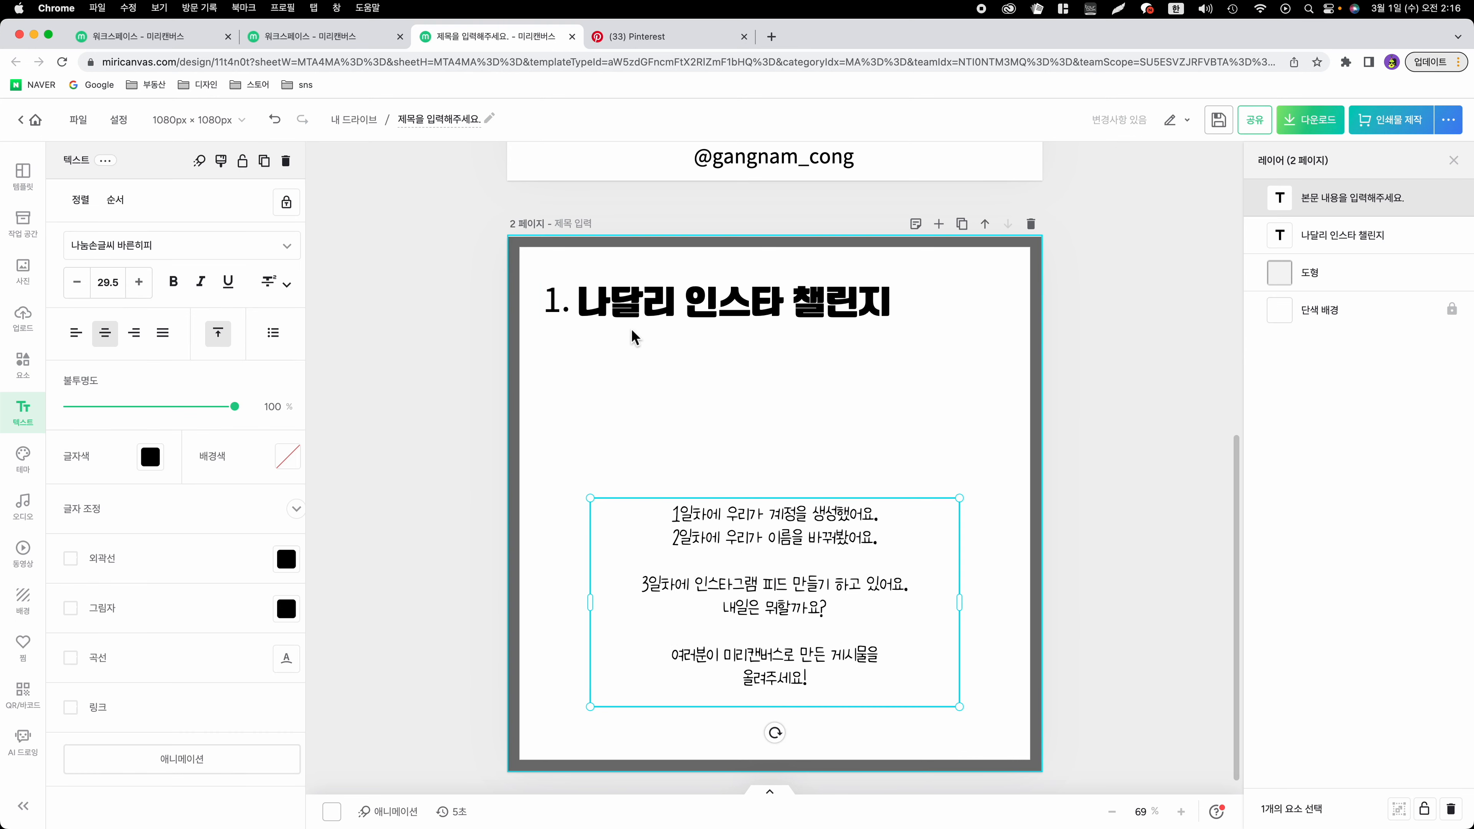
double_click(771, 528)
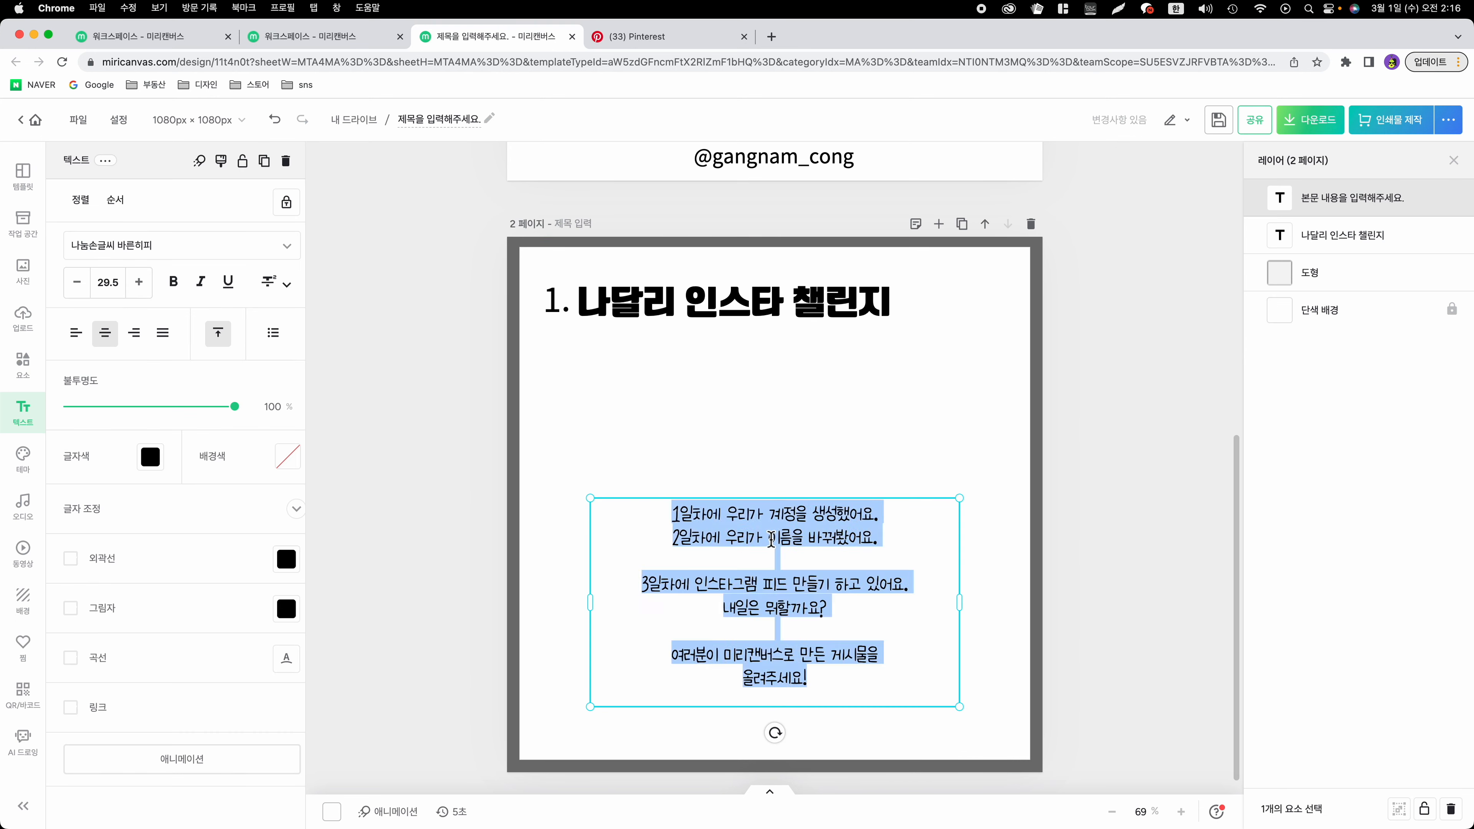
click(792, 551)
click(366, 487)
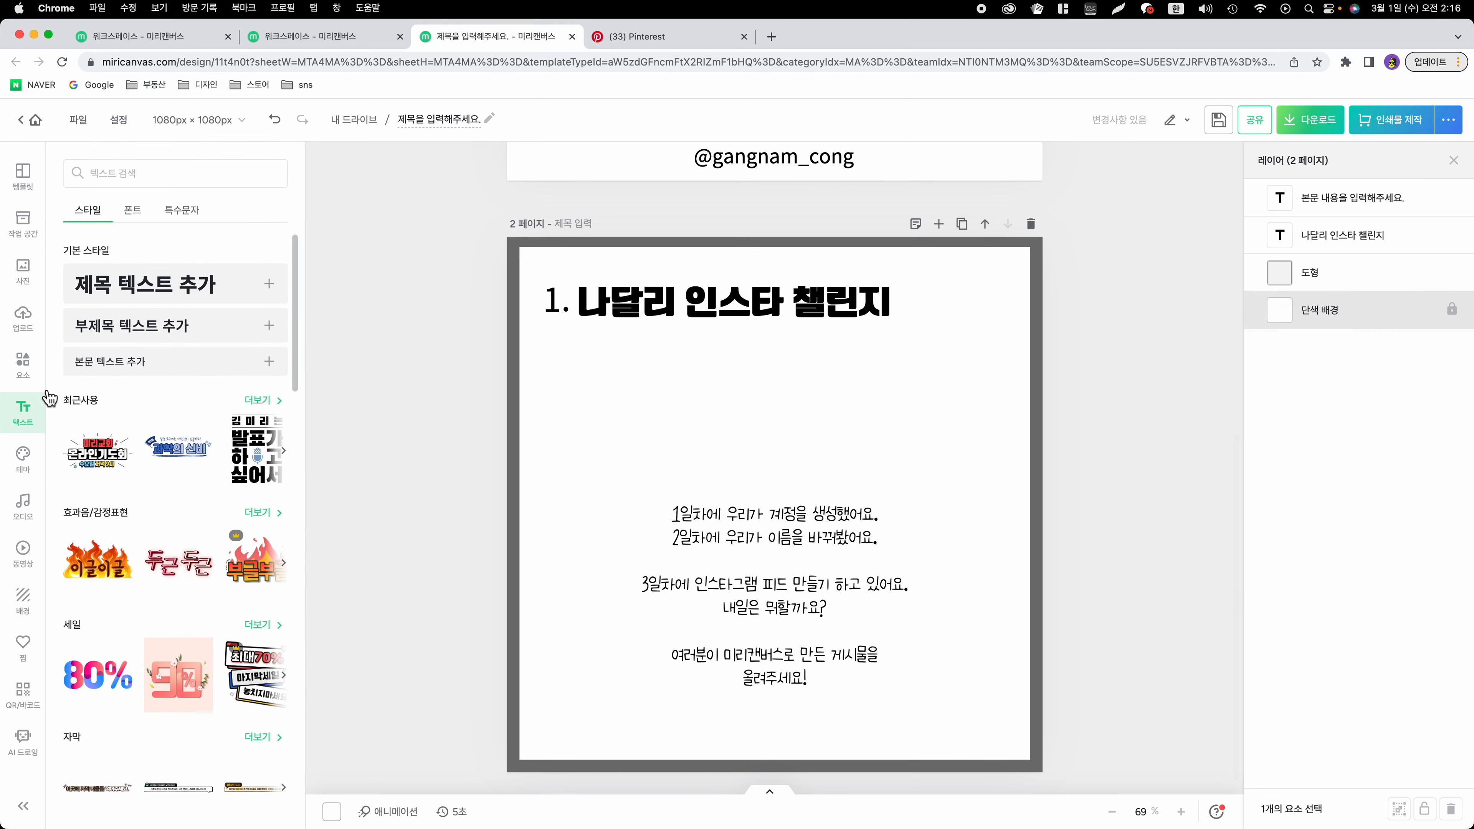
Step: Insert the rainbow character image from the uploaded files onto page 2
click(23, 363)
scroll(65, 414, down, 1)
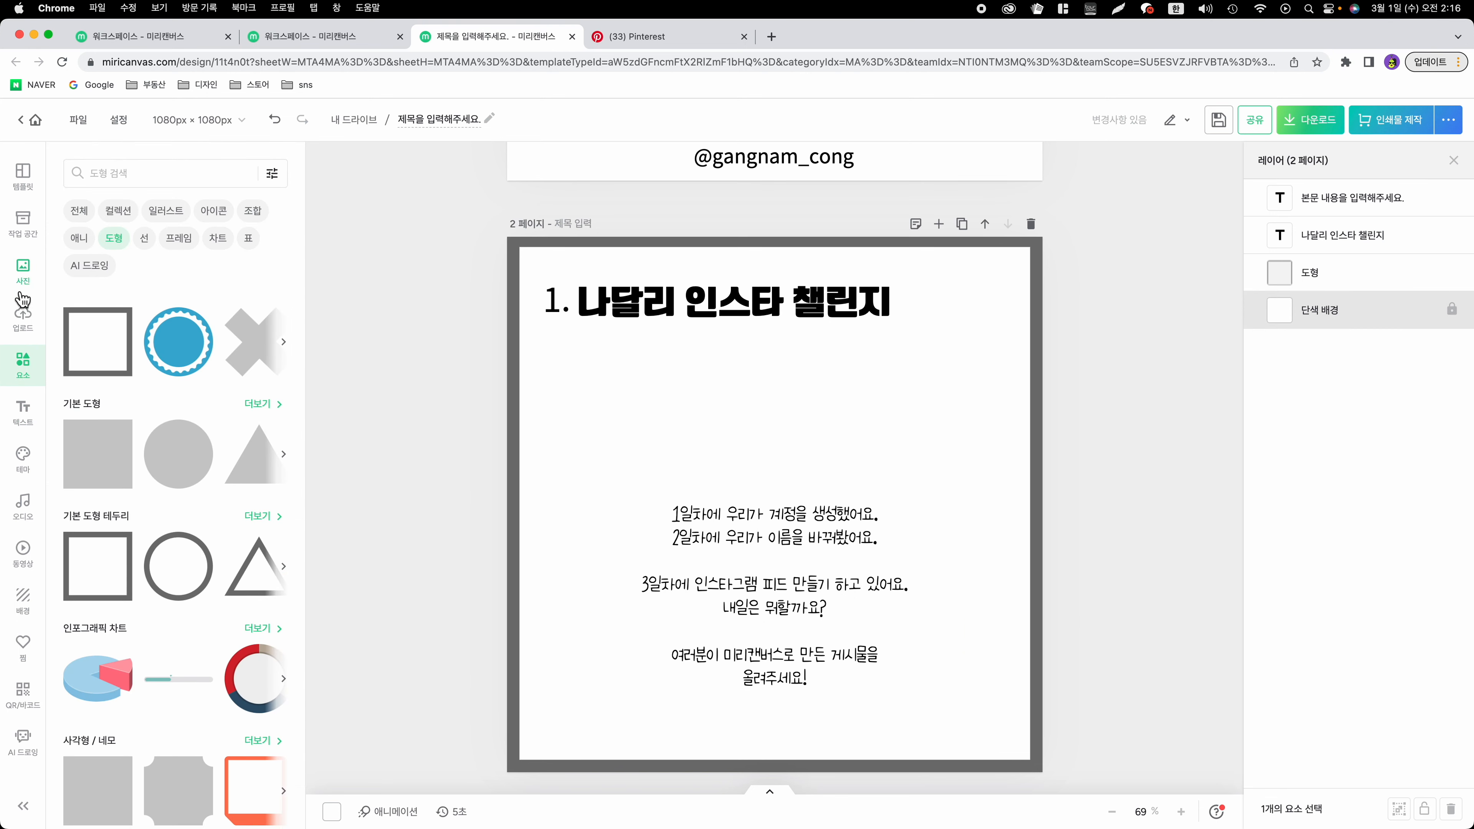
click(22, 318)
scroll(208, 551, down, 5)
scroll(205, 546, down, 10)
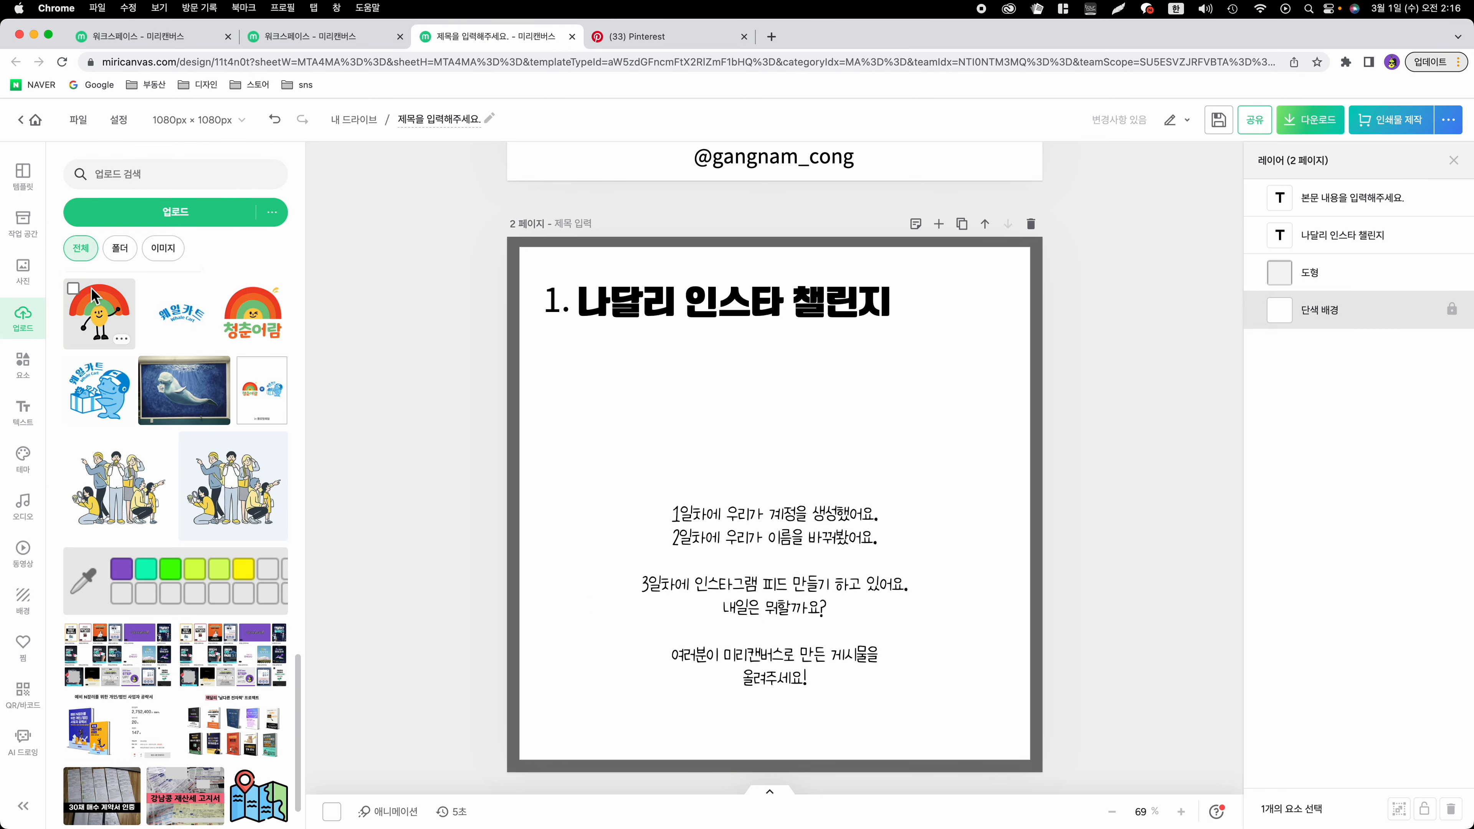
click(101, 314)
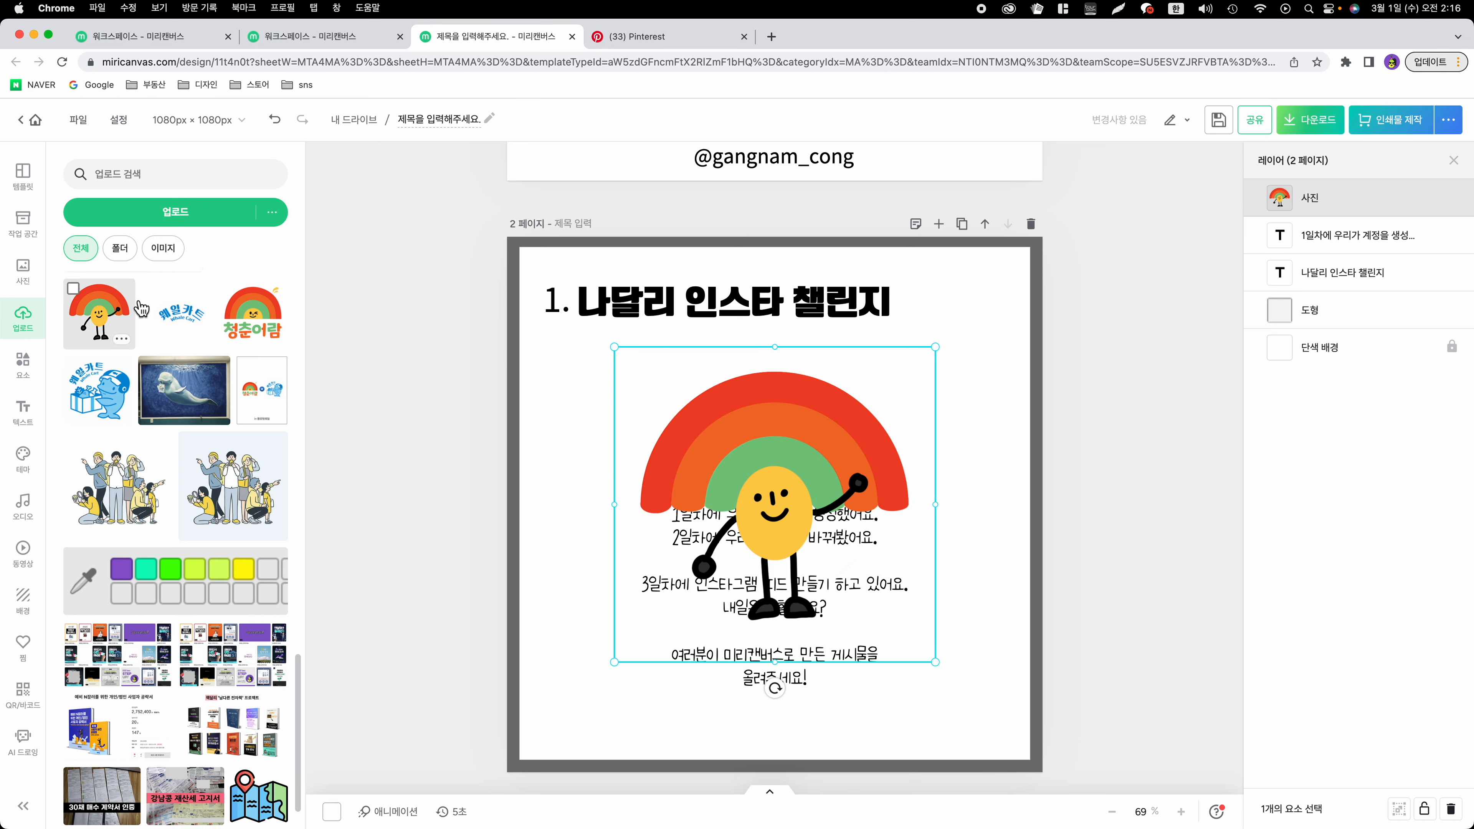
scroll(108, 287, up, 7)
scroll(108, 287, up, 5)
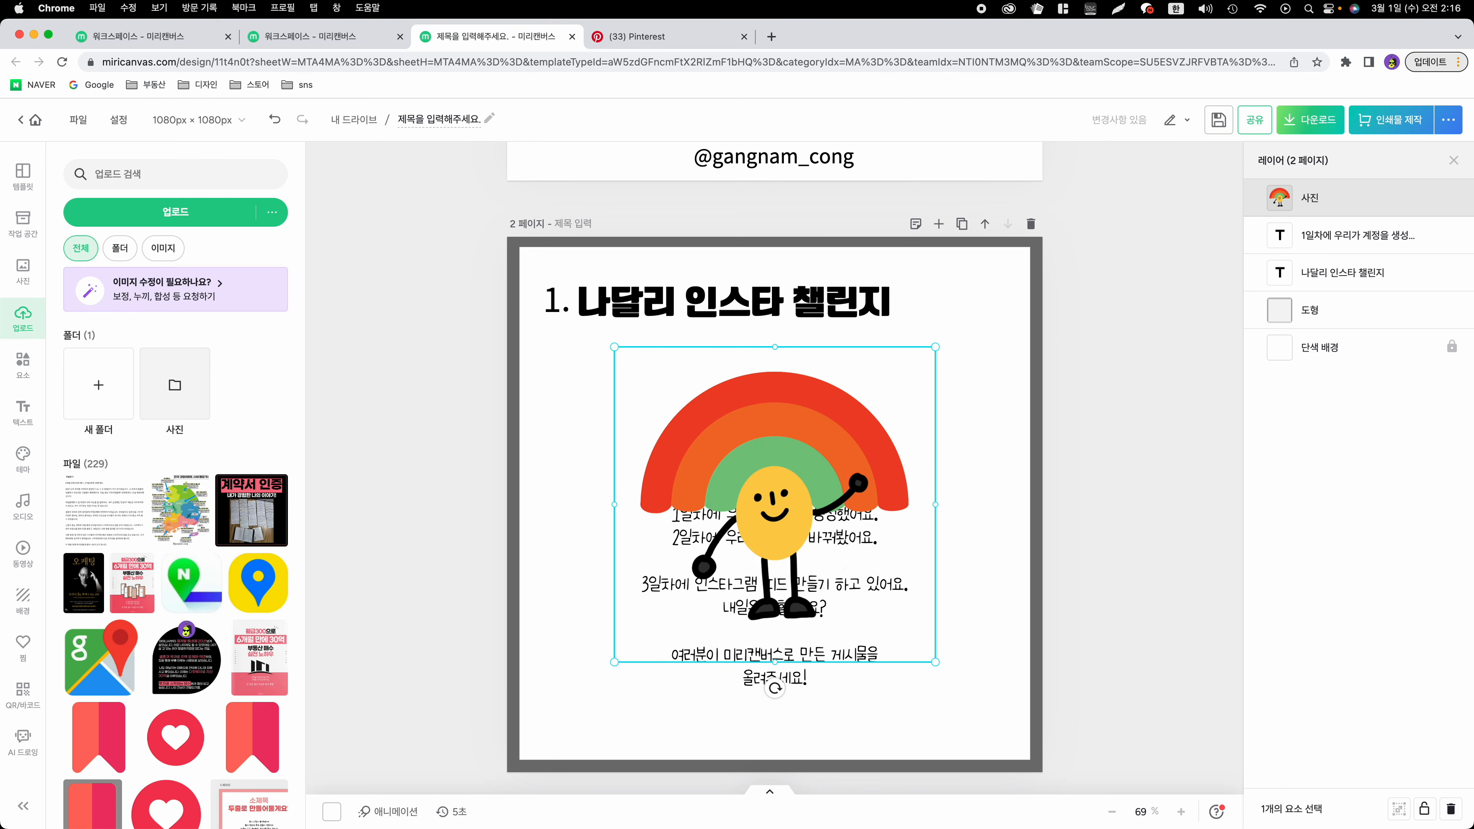
Step: Shrink the rainbow character image and place it centred between the heading and the body text
click(797, 455)
click(1082, 430)
click(859, 453)
drag(935, 346, 731, 549)
drag(694, 610, 799, 444)
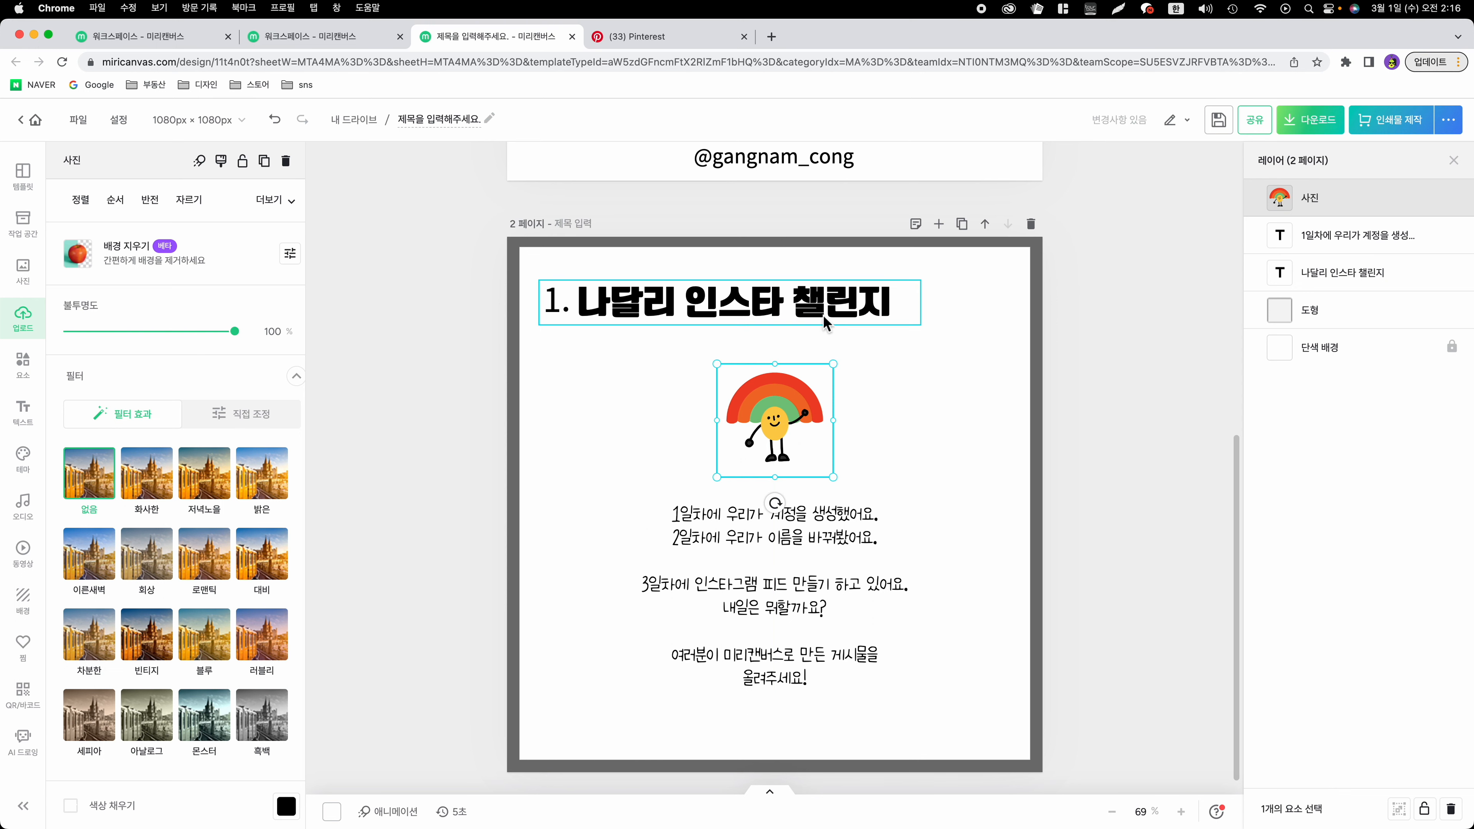
Step: Move page 2's heading slightly down, closer to the rainbow character image
click(804, 344)
double_click(804, 343)
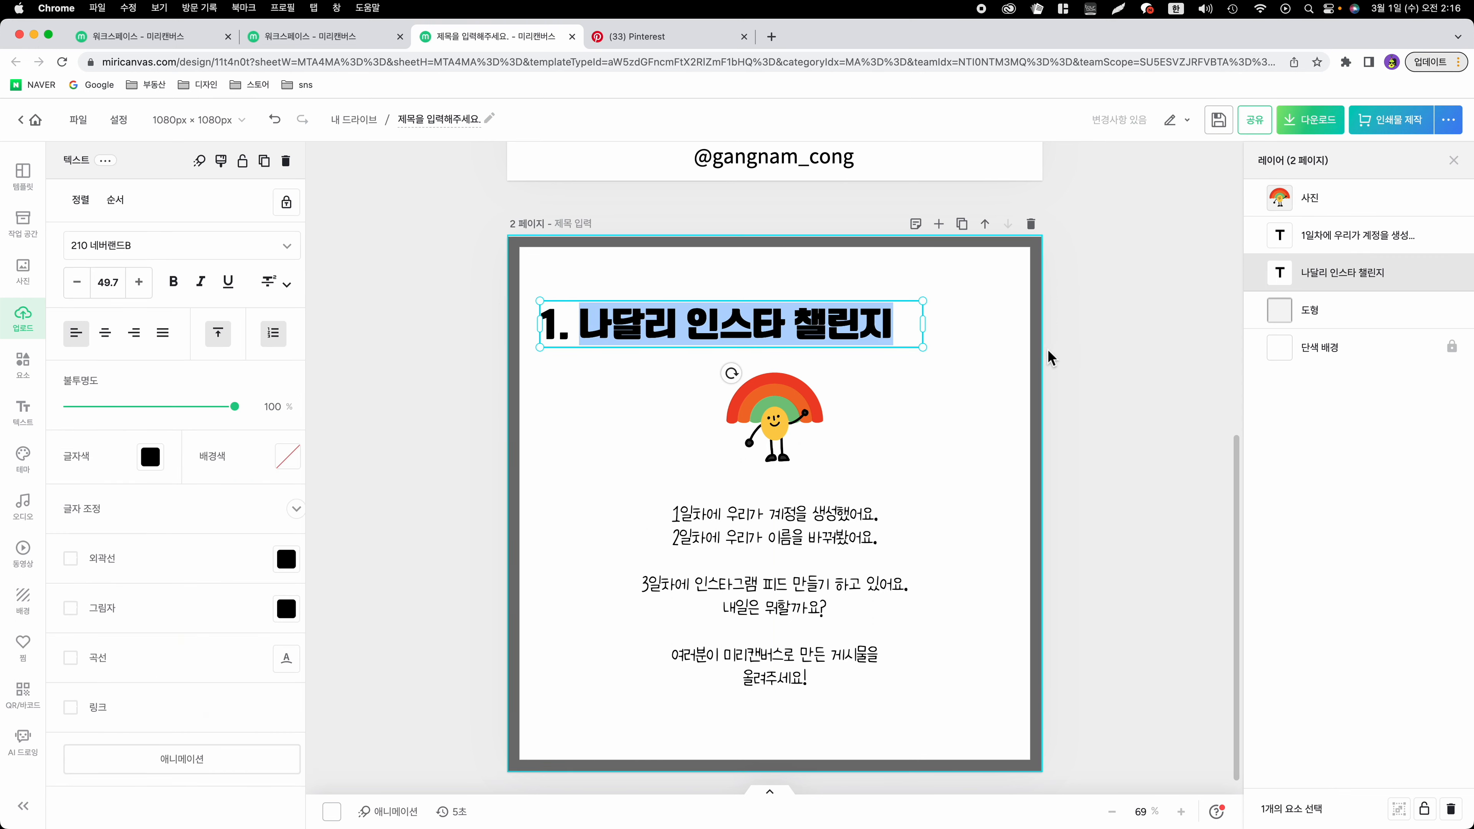
click(1090, 351)
click(823, 342)
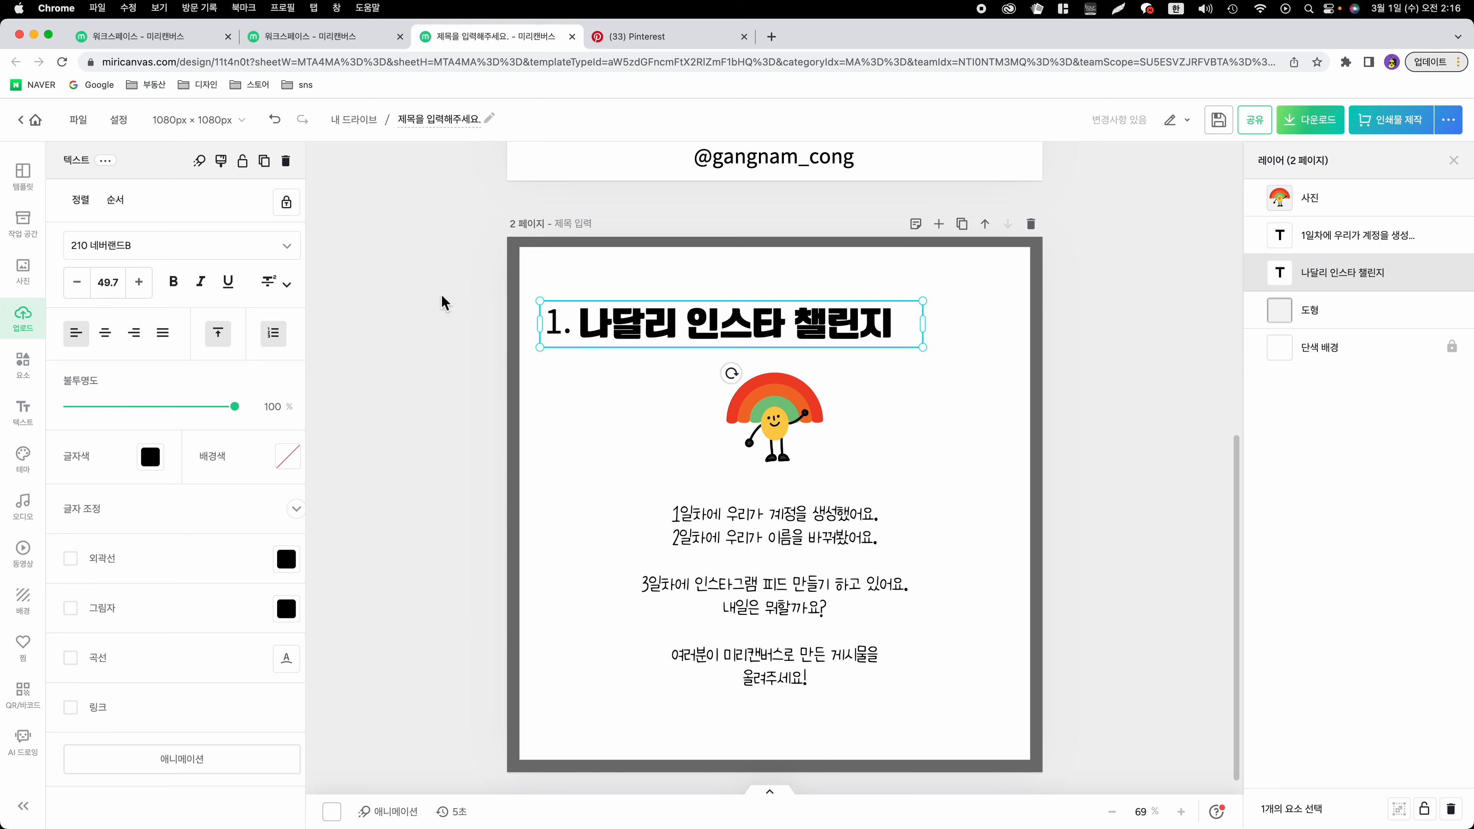
Step: Look through the available fonts for page 2's heading and its body text
click(286, 250)
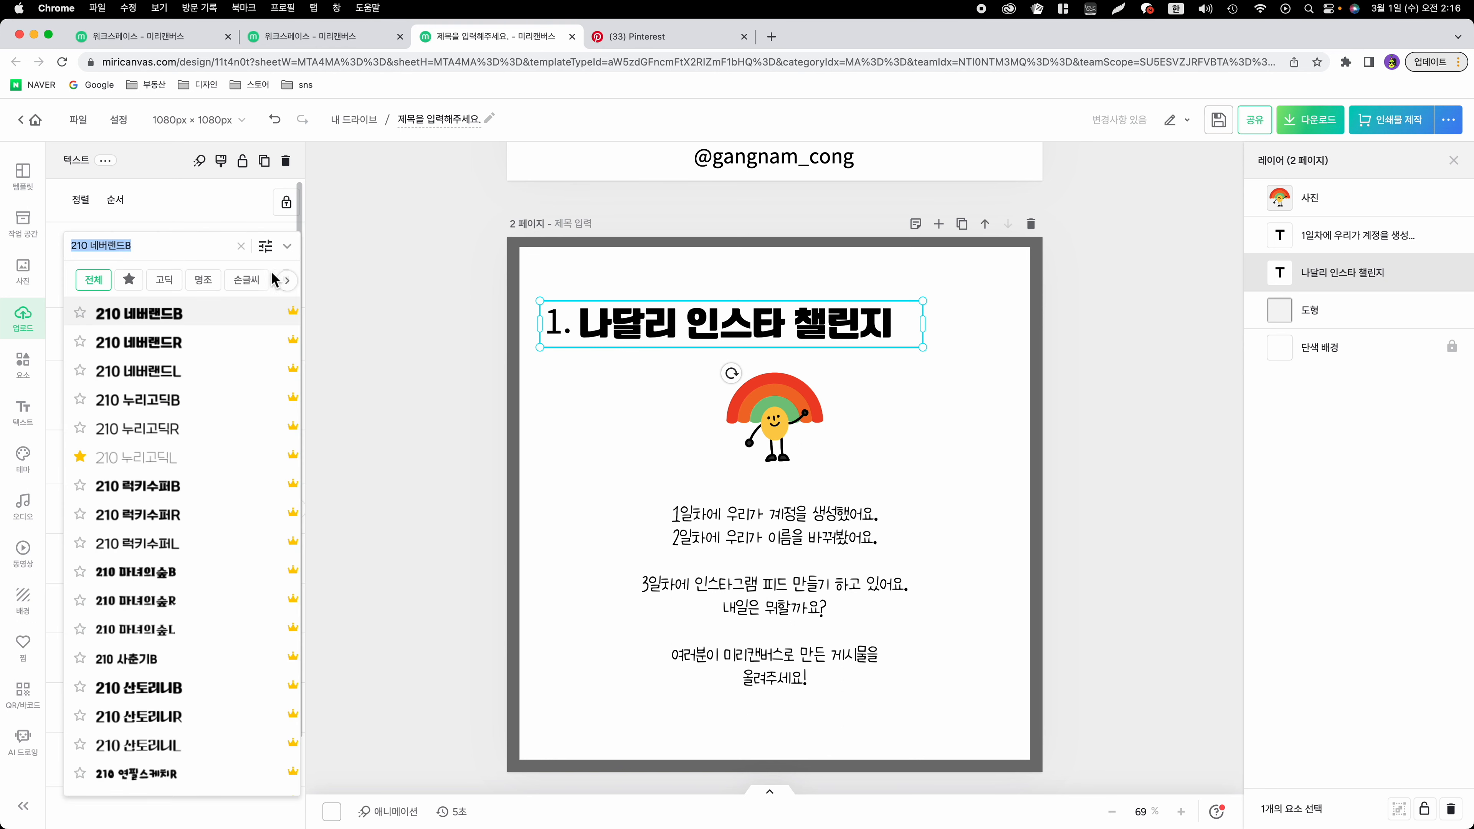
click(217, 319)
click(406, 319)
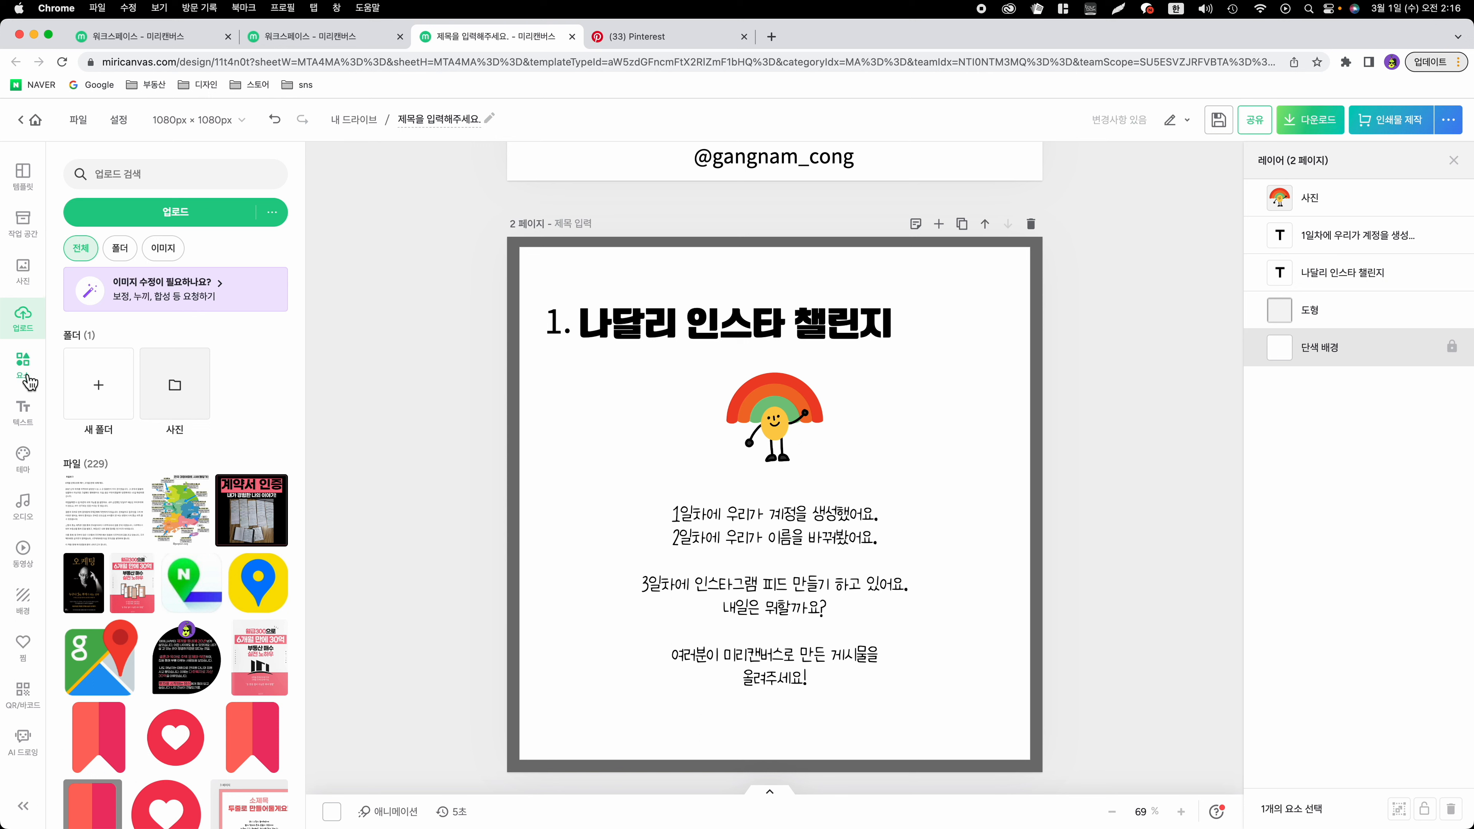
click(288, 251)
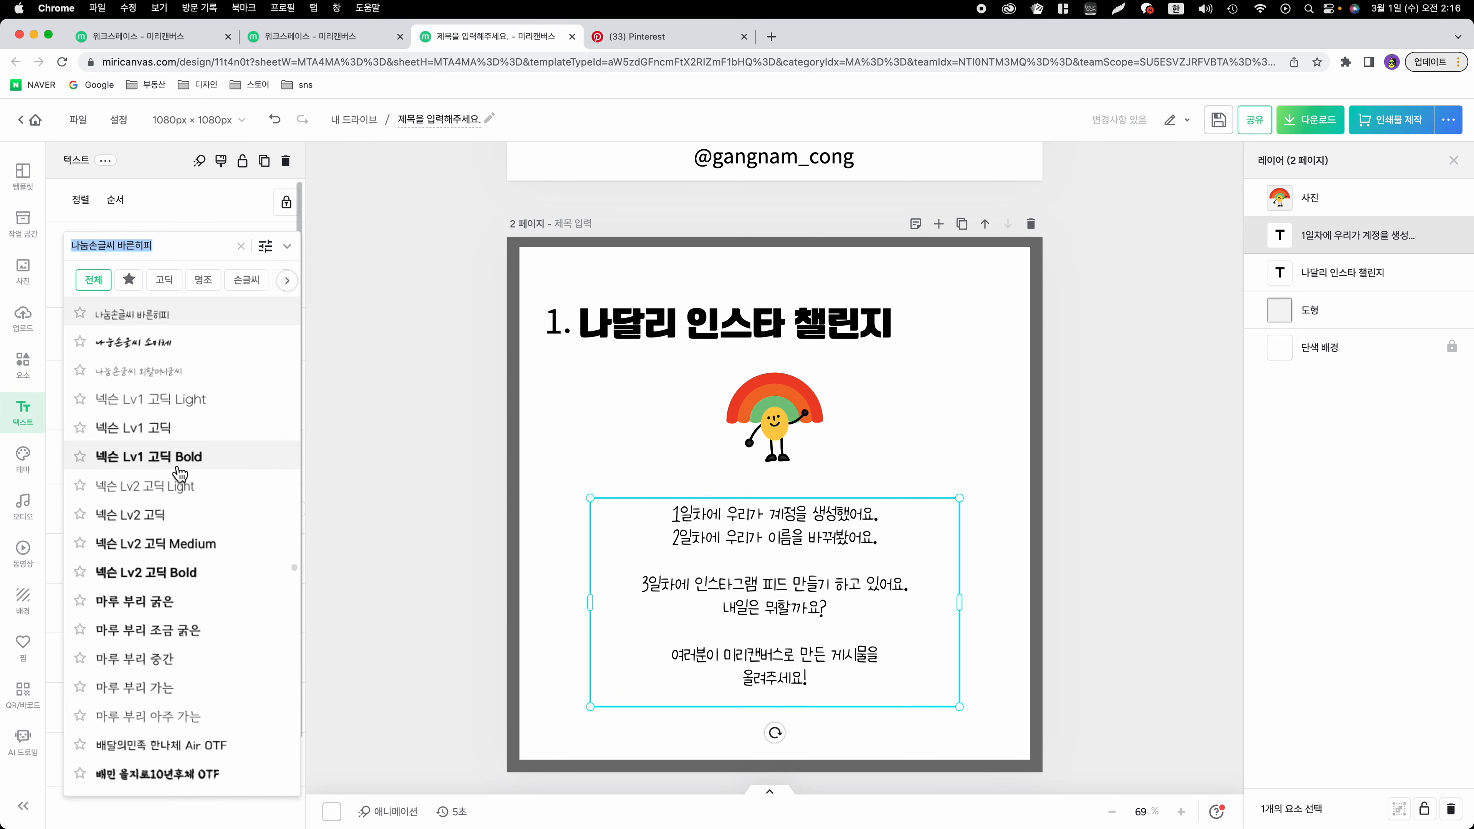
scroll(177, 485, down, 20)
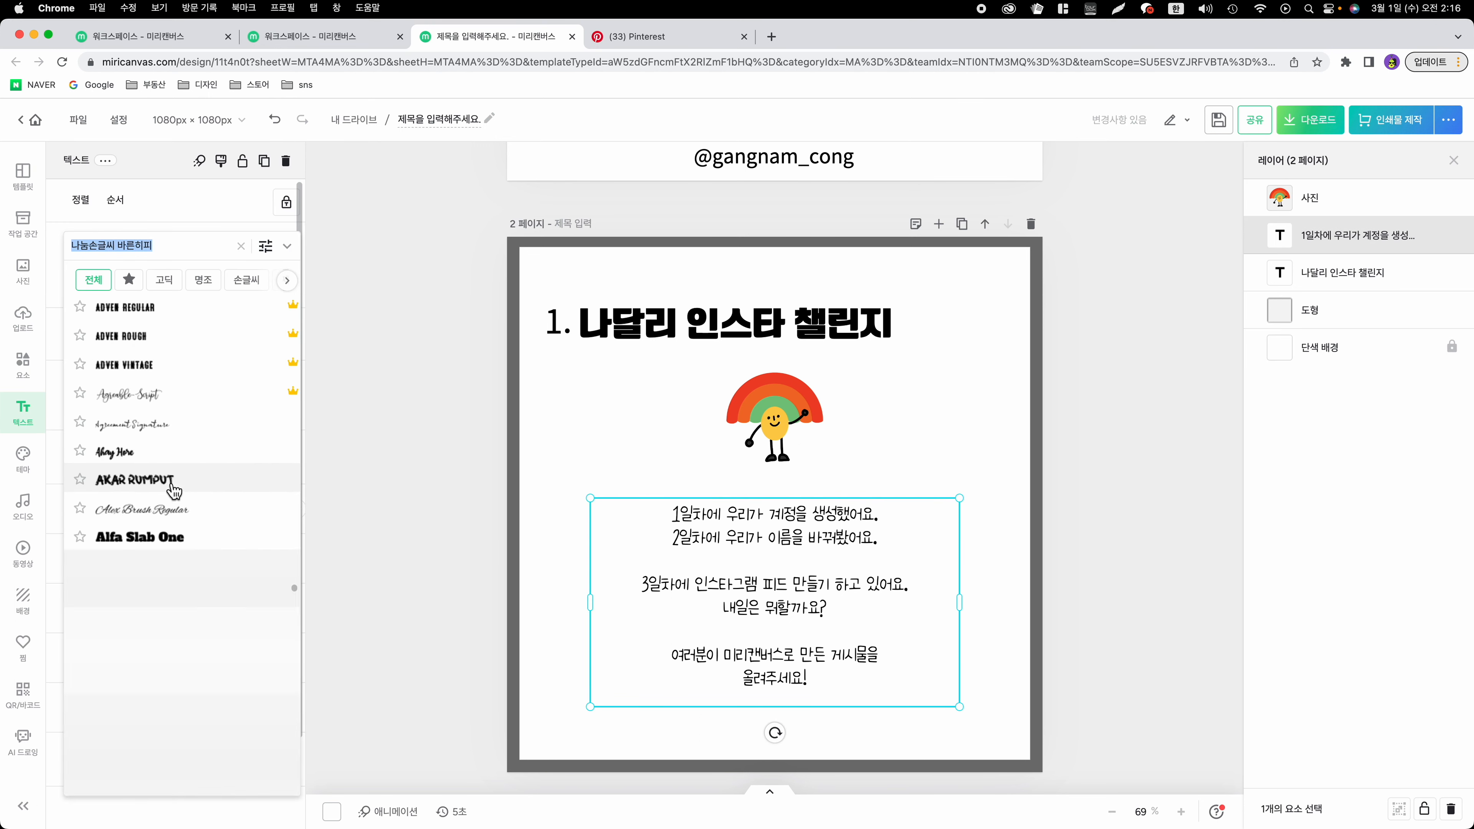
scroll(186, 482, up, 3)
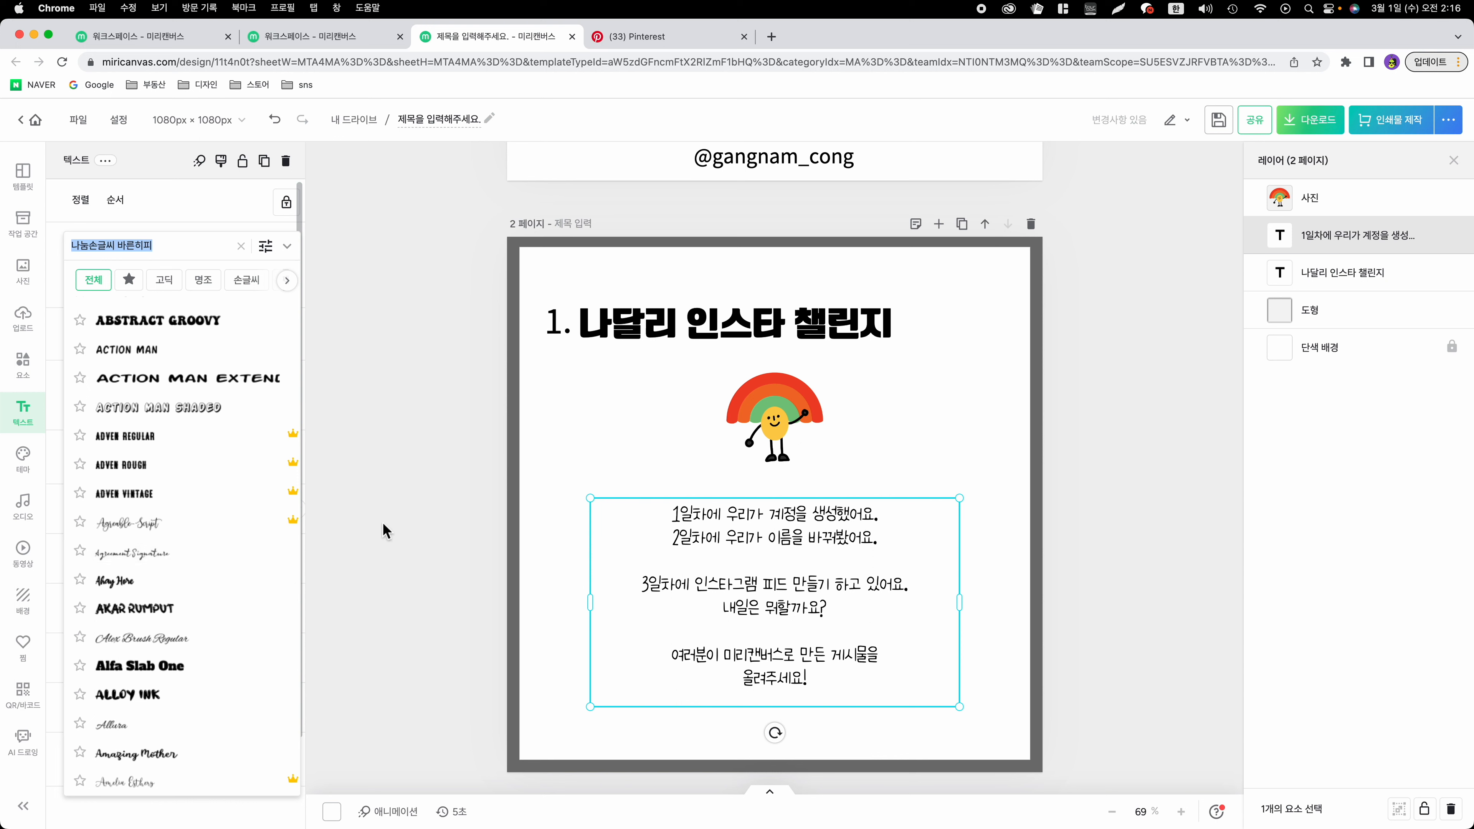
click(409, 522)
Step: Nudge the rainbow character image slightly down, nearer to the body text
click(1185, 452)
scroll(1184, 452, up, 1)
mouse_move(825, 405)
mouse_down()
mouse_move(832, 425)
mouse_move(830, 409)
mouse_up()
click(1096, 389)
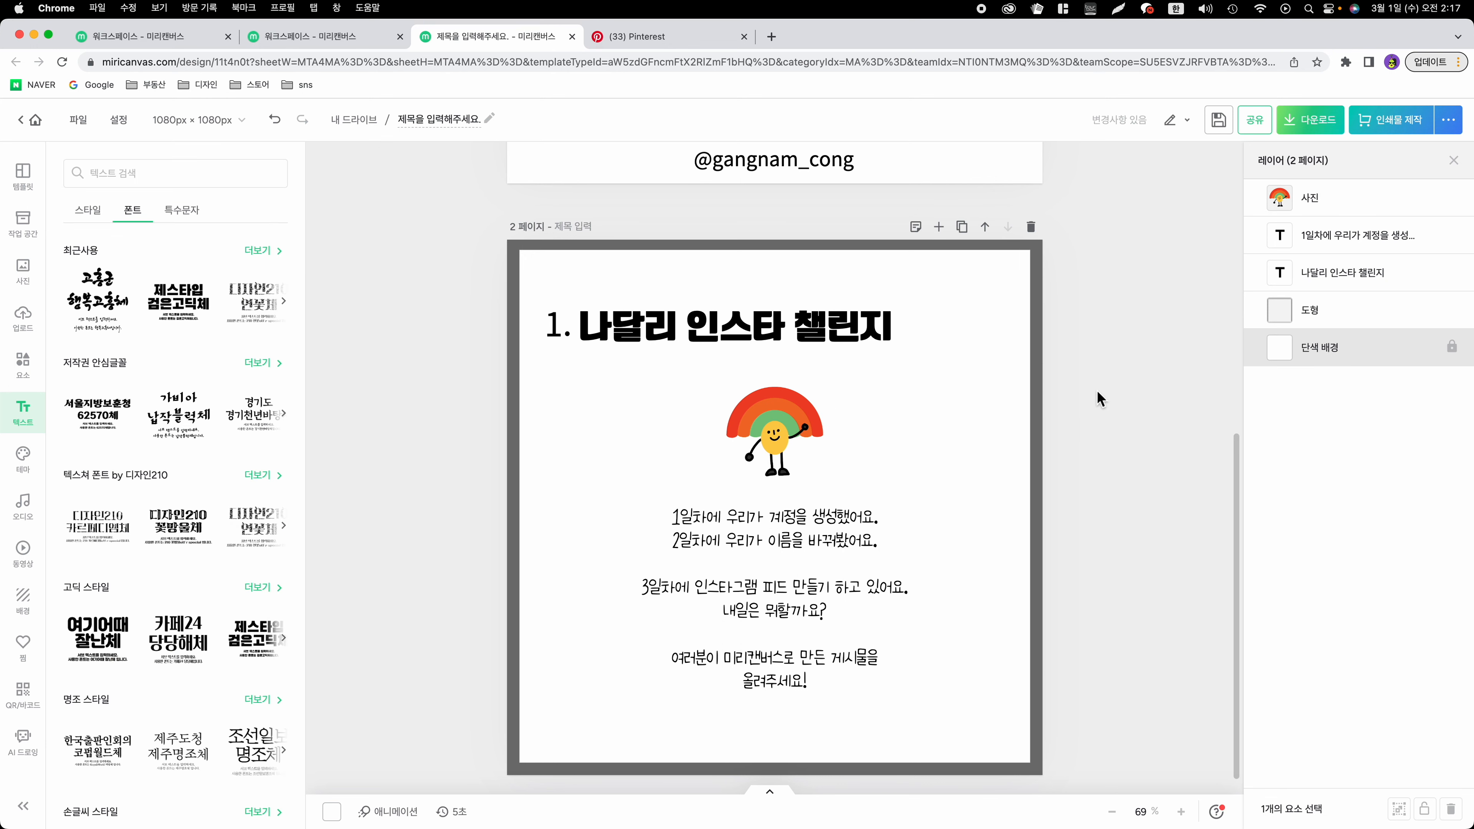
Step: Copy the account handle text from the cover to page 2 and raise it slightly so it sits inside the frame
scroll(1096, 389, up, 4)
click(760, 399)
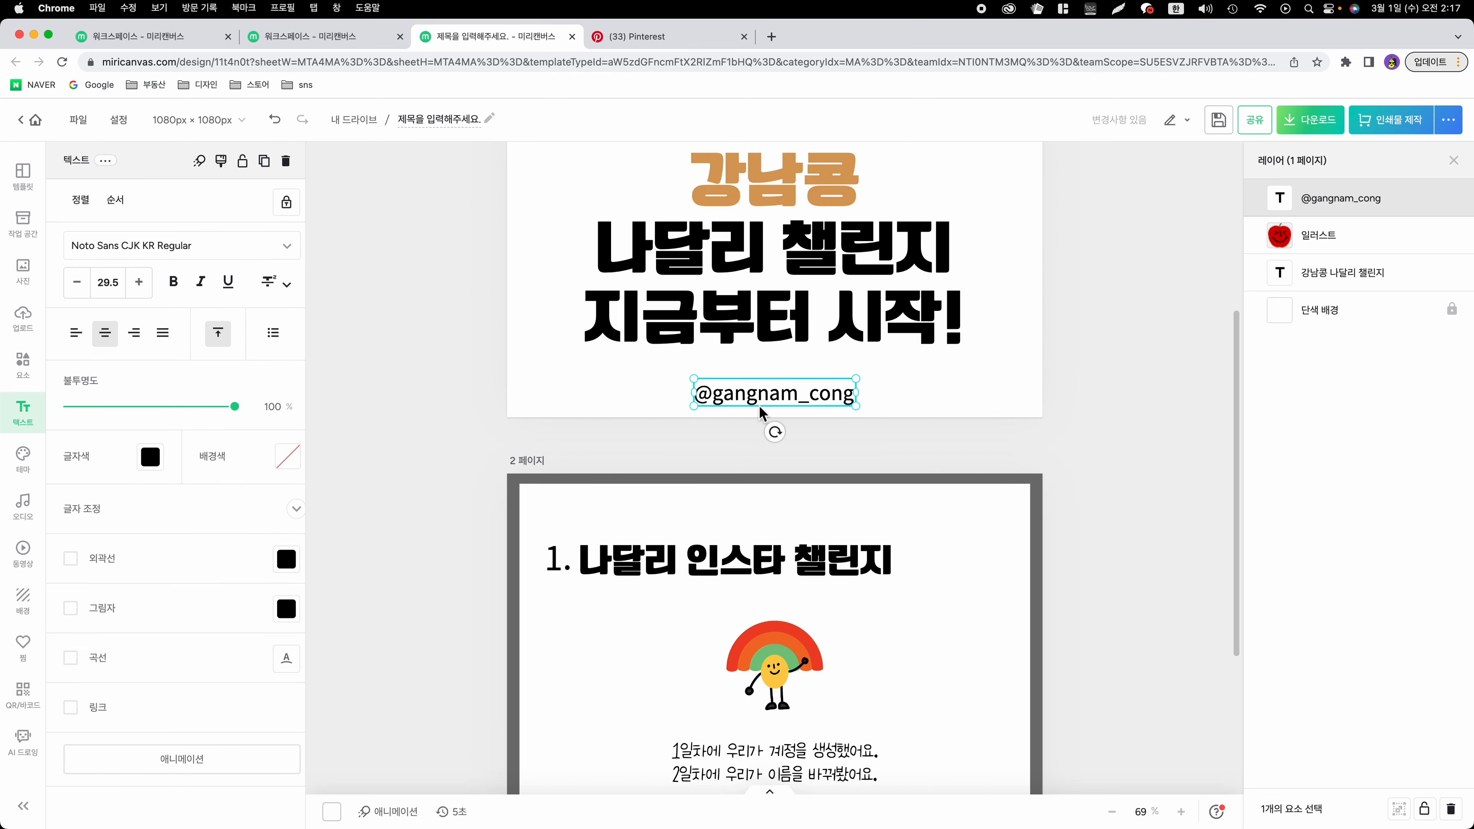
key(ctrl+c)
scroll(929, 494, down, 5)
key(ctrl+v)
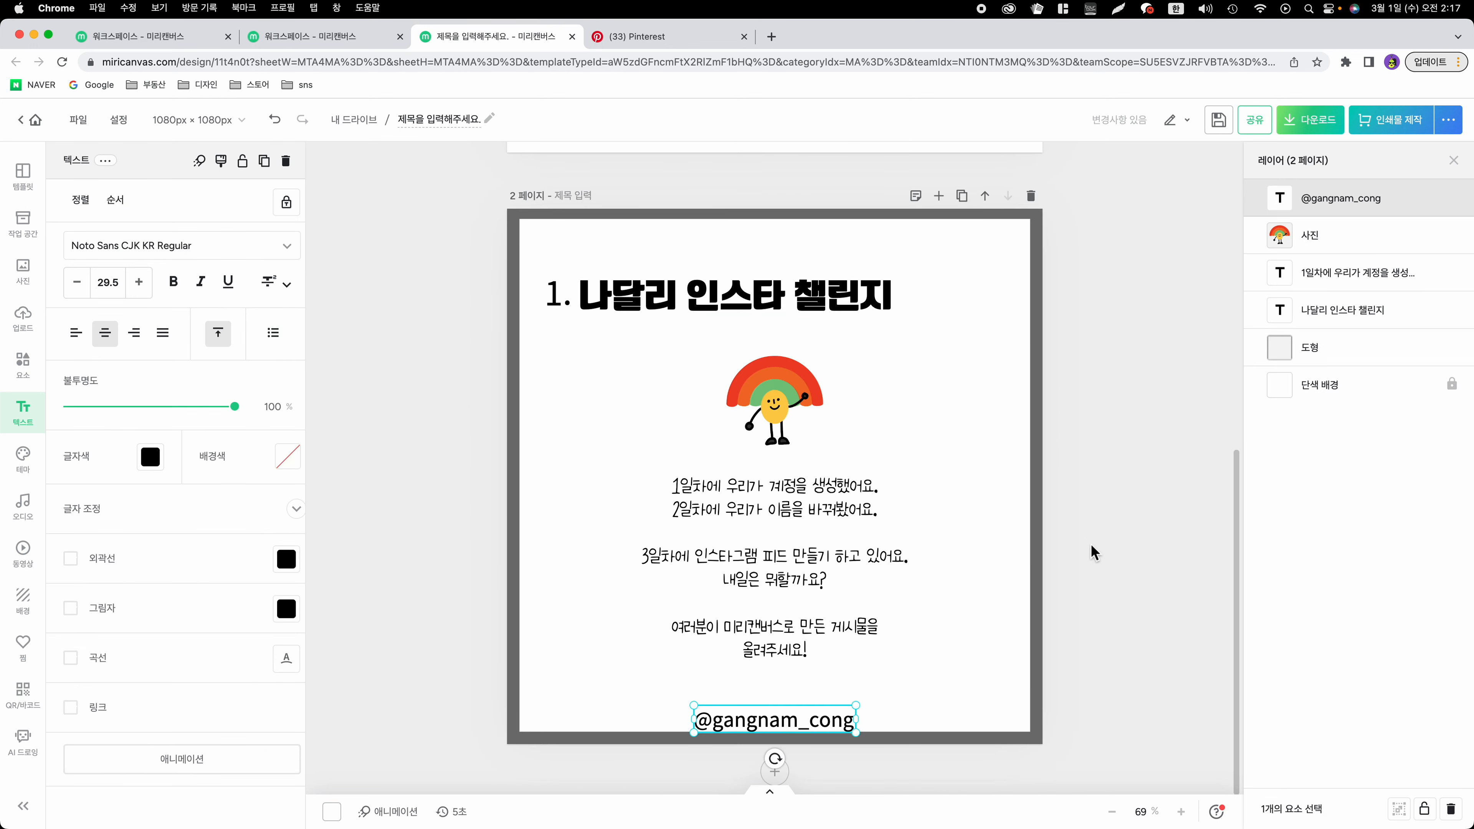
key(shift+Up)
key(shift+Up)
click(1097, 500)
Step: Recolour the outline of page 2's frame with the orange #D99F5A sampled from the cover's "강남콩" title line
click(1036, 256)
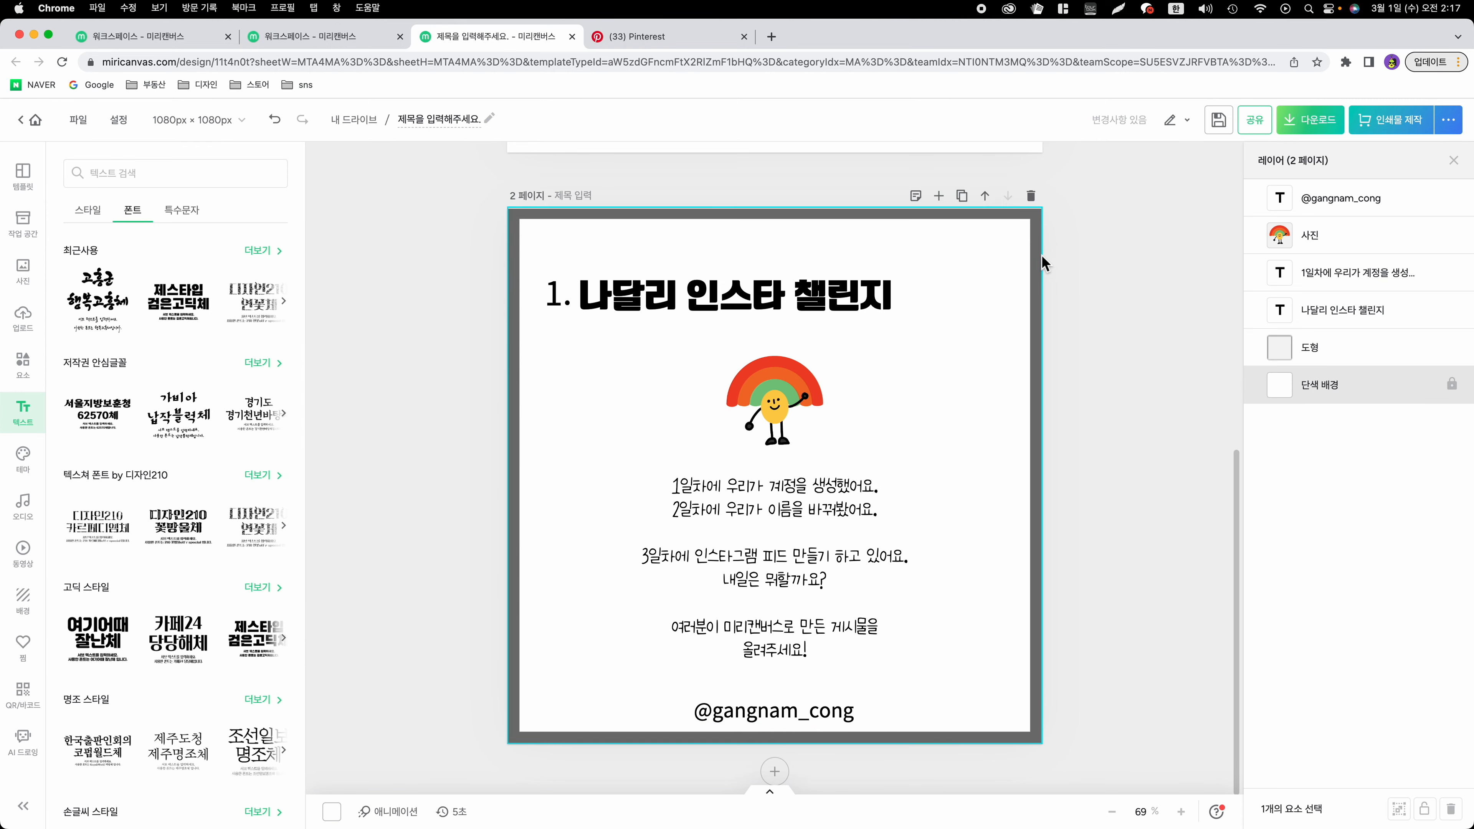
scroll(1080, 311, up, 1)
click(1054, 346)
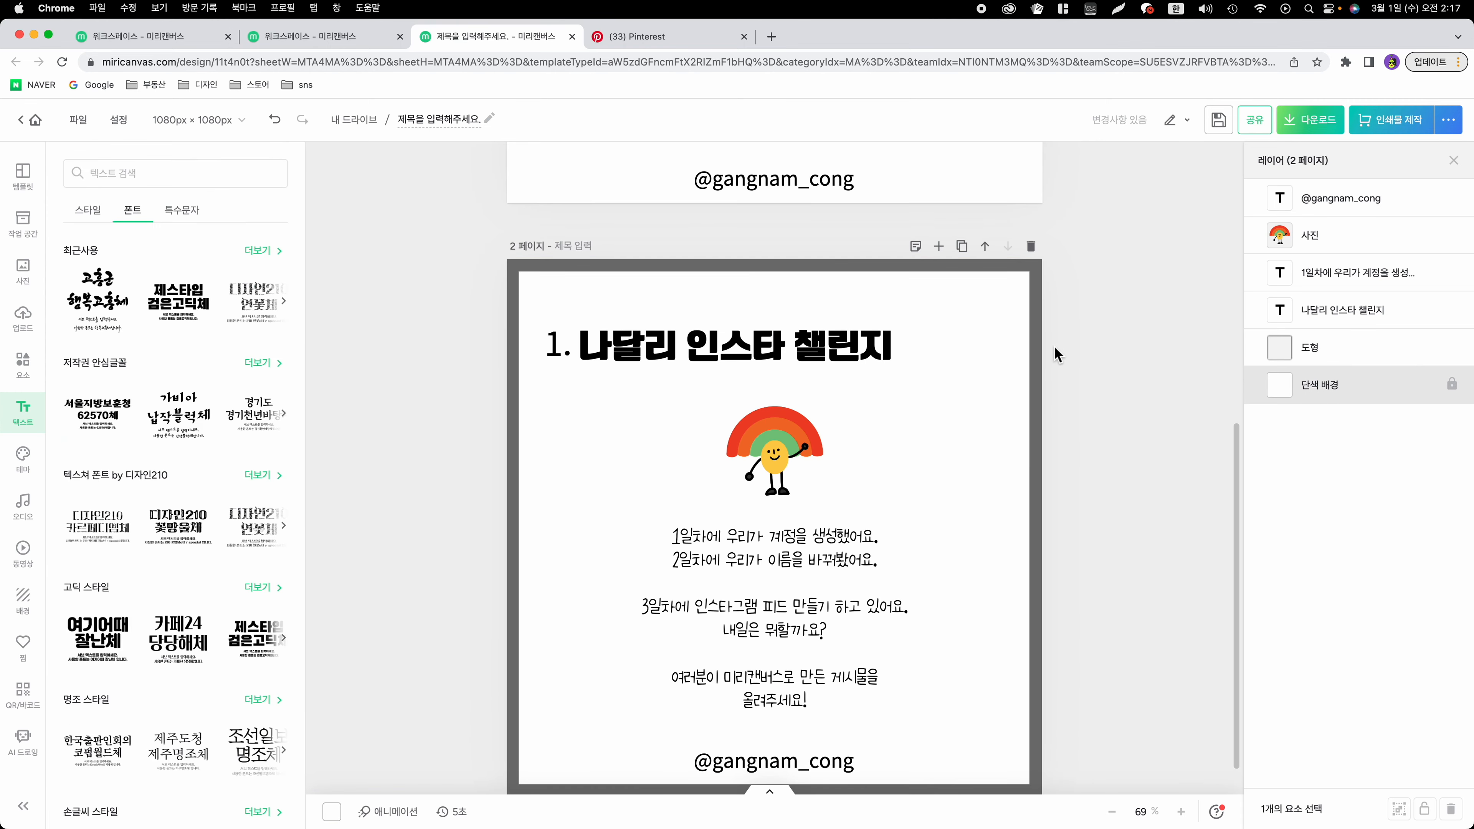
click(1043, 348)
scroll(1062, 371, up, 5)
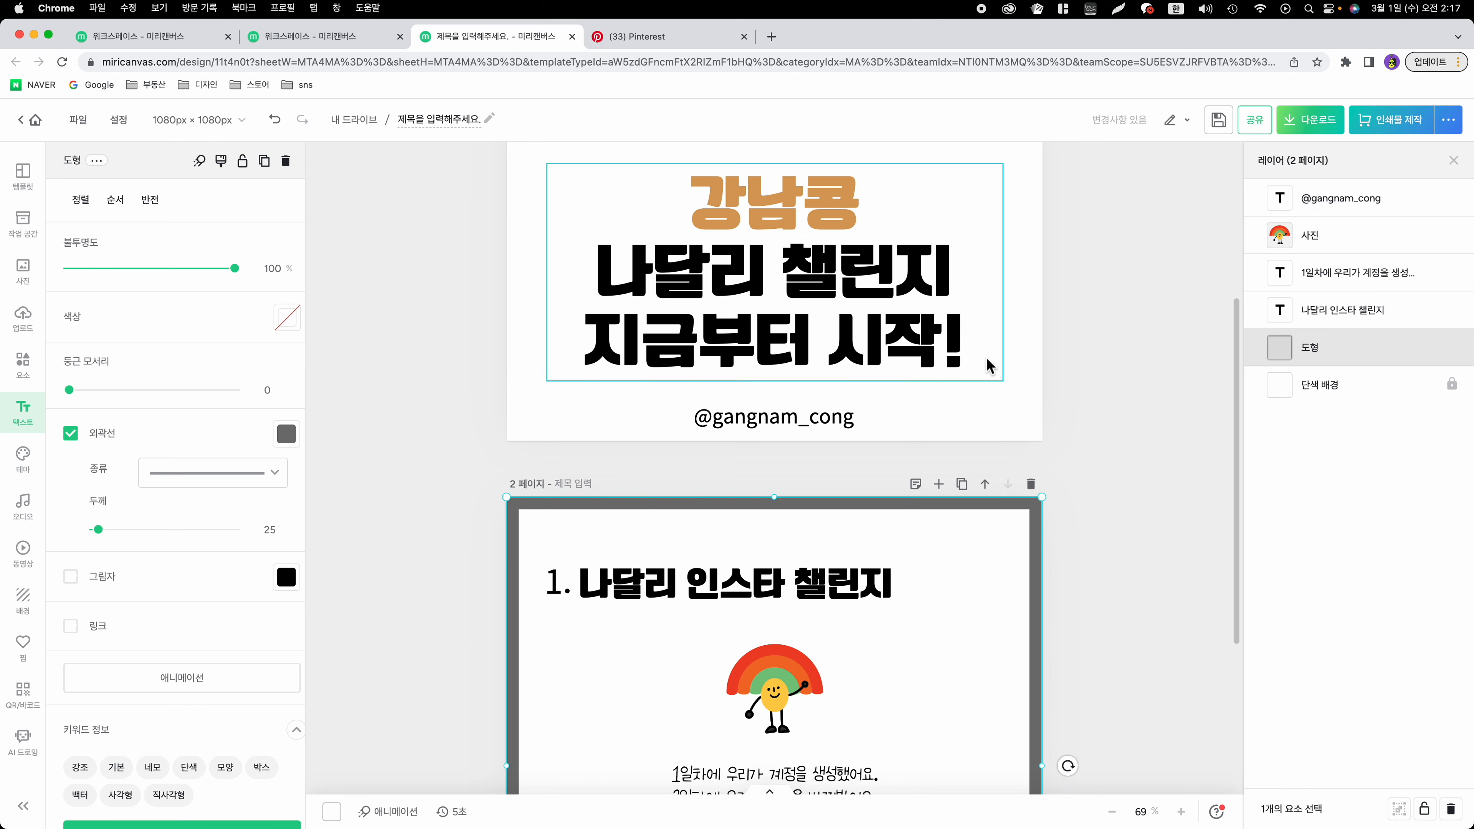
click(332, 594)
click(511, 526)
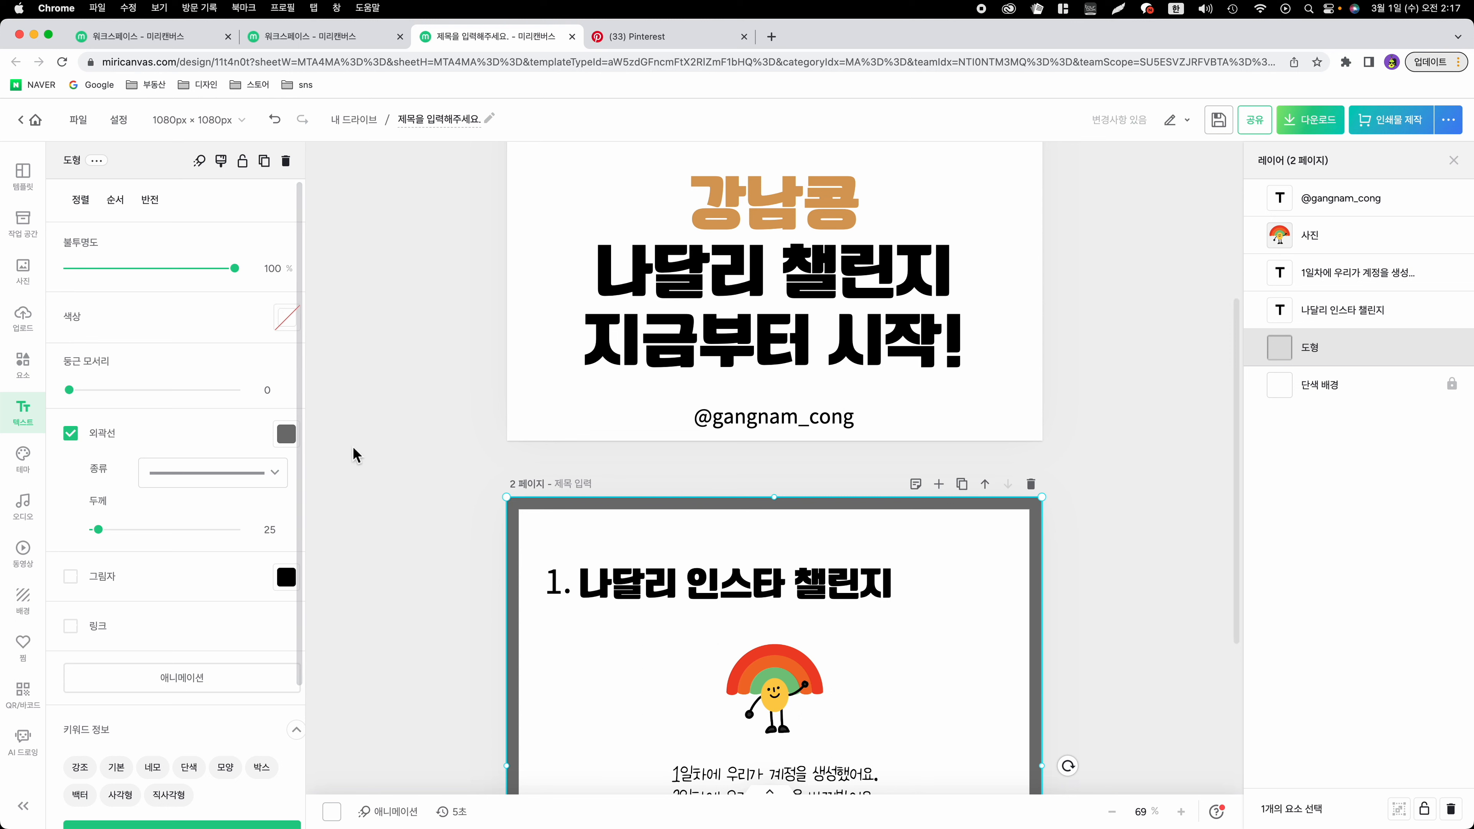
click(285, 436)
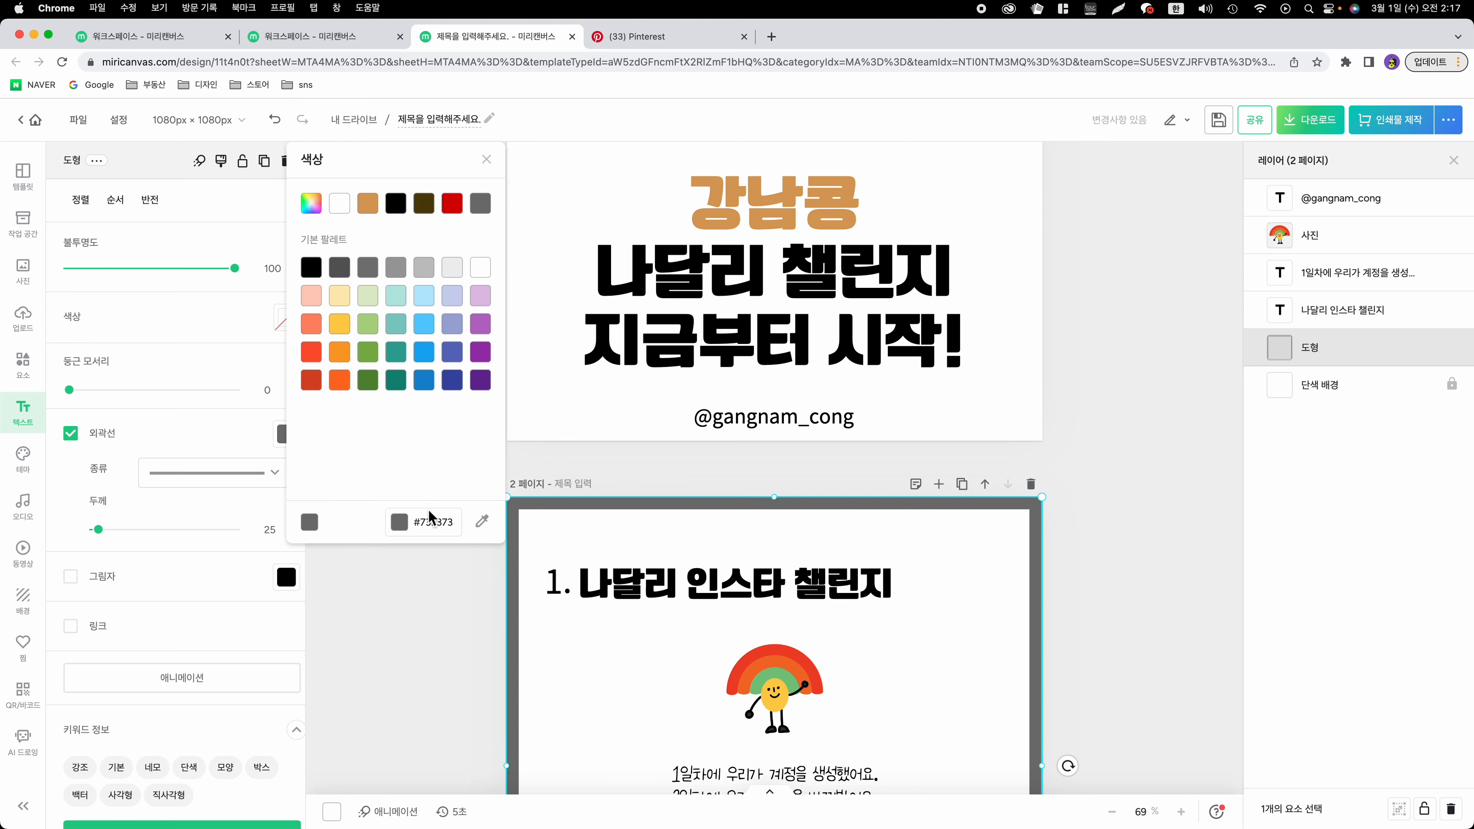
click(482, 521)
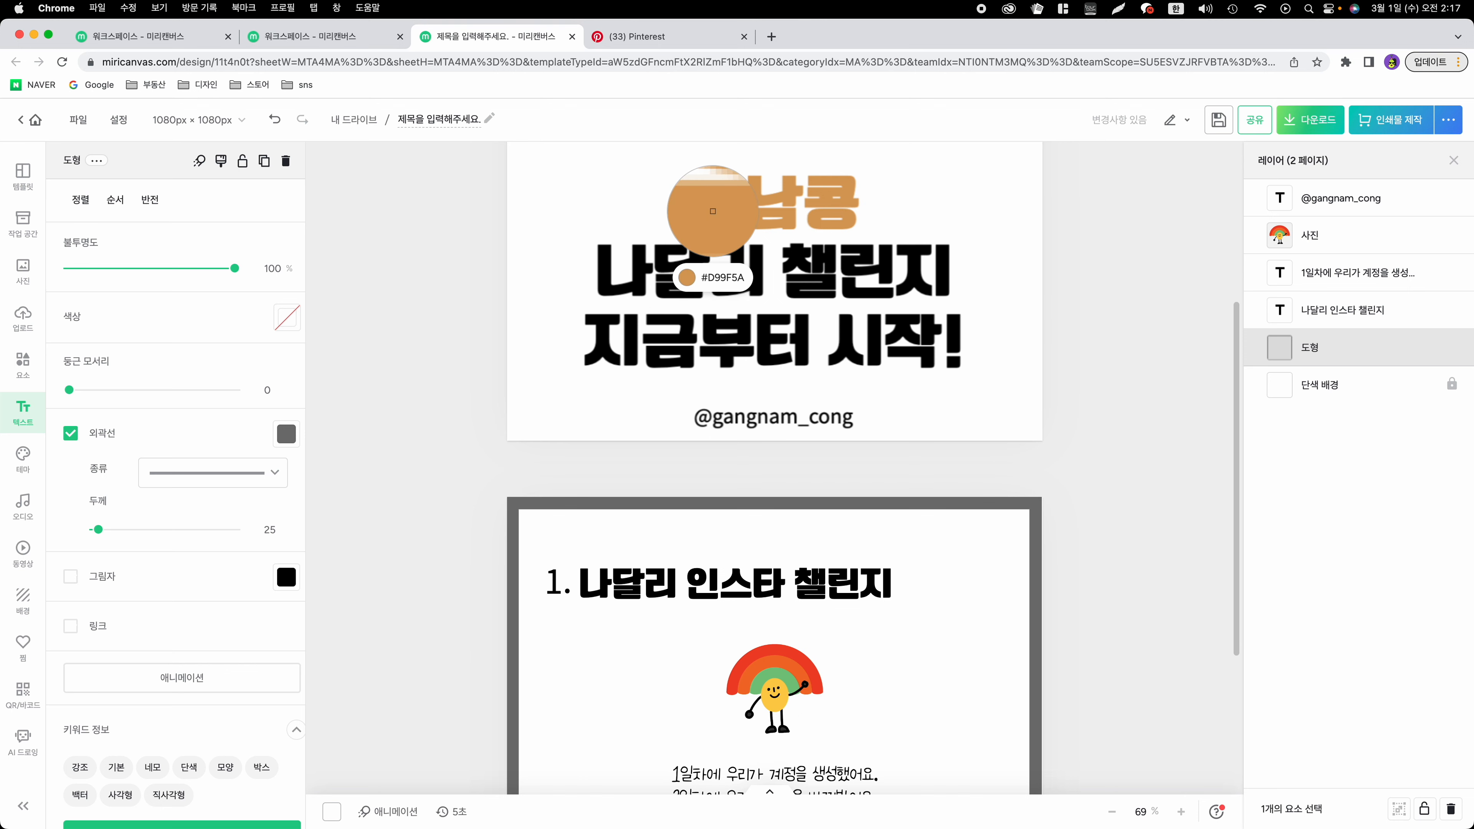
click(714, 191)
click(1035, 452)
click(1113, 445)
scroll(1113, 459, down, 5)
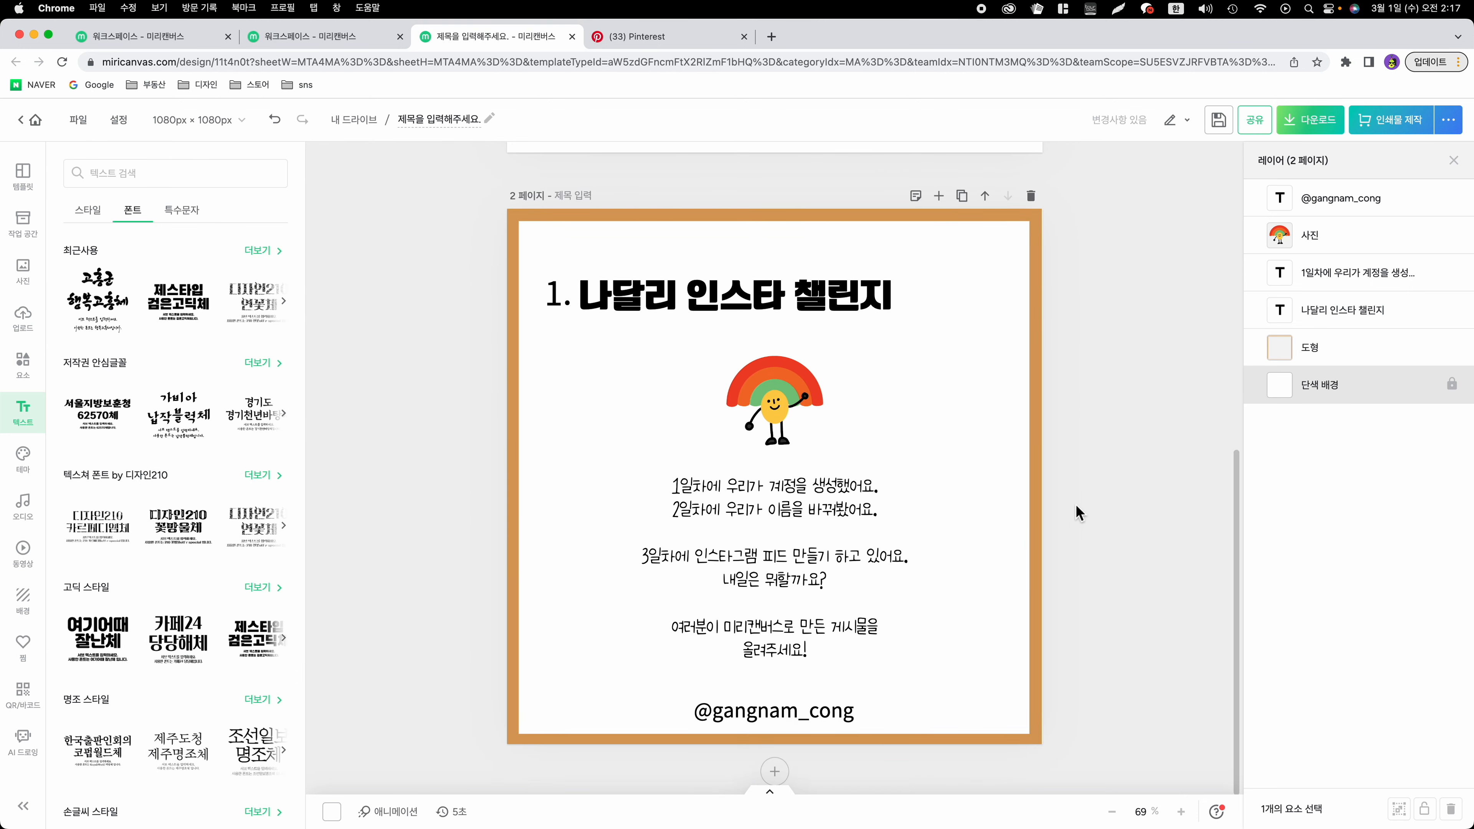
click(1036, 499)
click(1074, 488)
drag(1036, 475, 1037, 458)
click(1093, 469)
click(1077, 467)
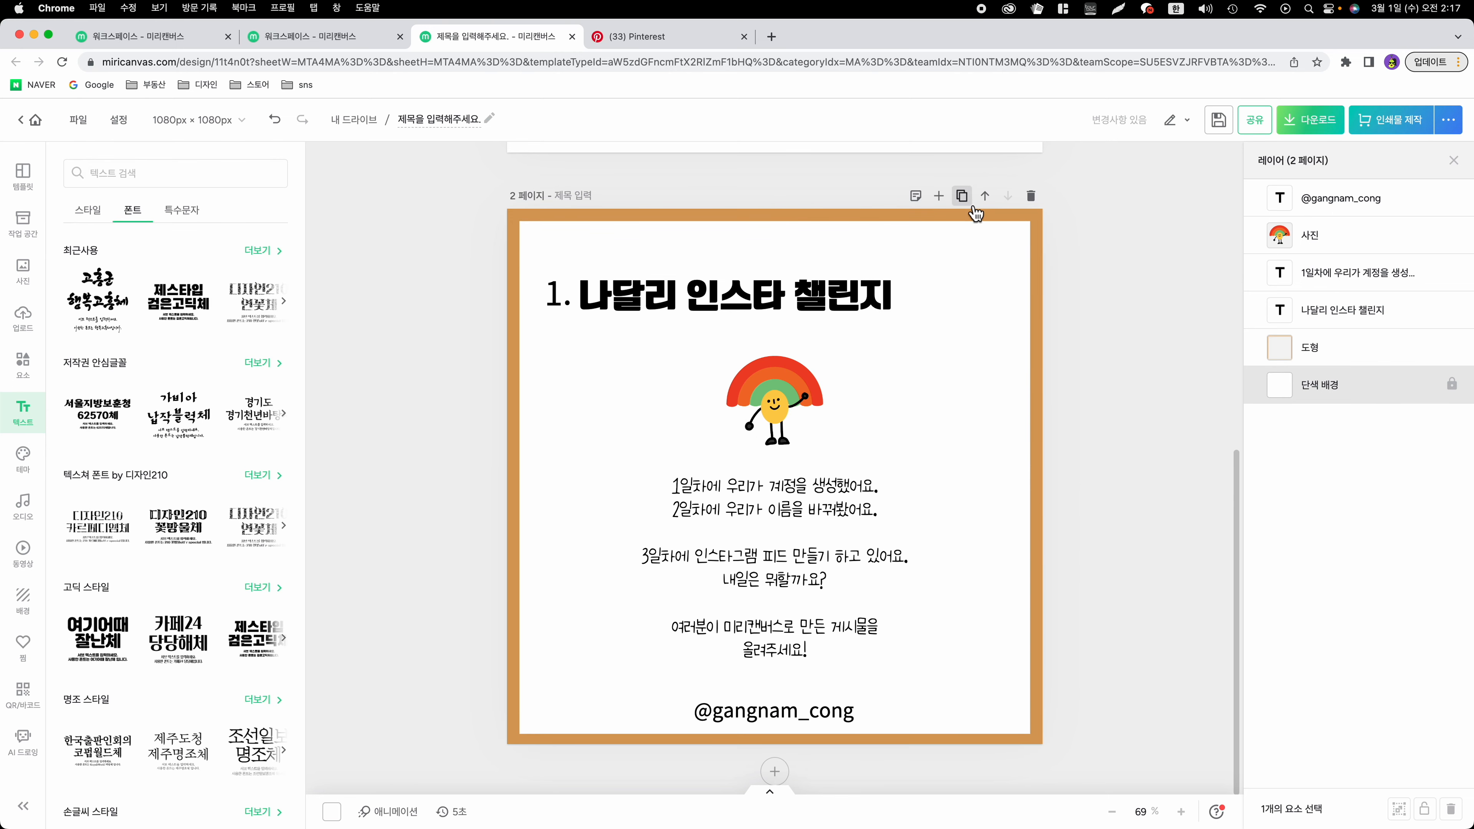
Step: Search the shape elements for "인스타그램", look through the results and clear the search
click(23, 365)
click(143, 181)
text(인스타그램)
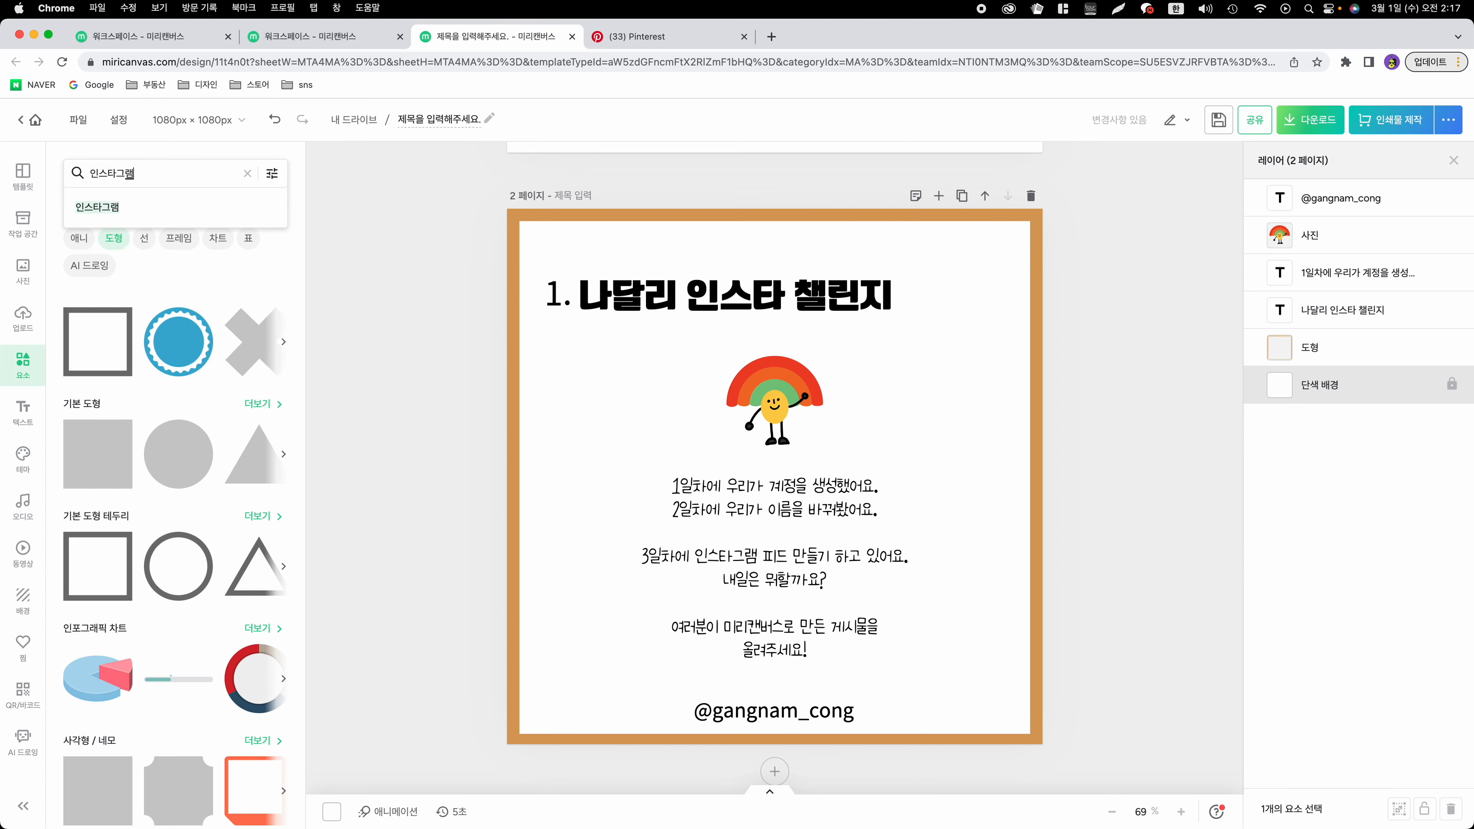
key(Return)
scroll(109, 558, down, 3)
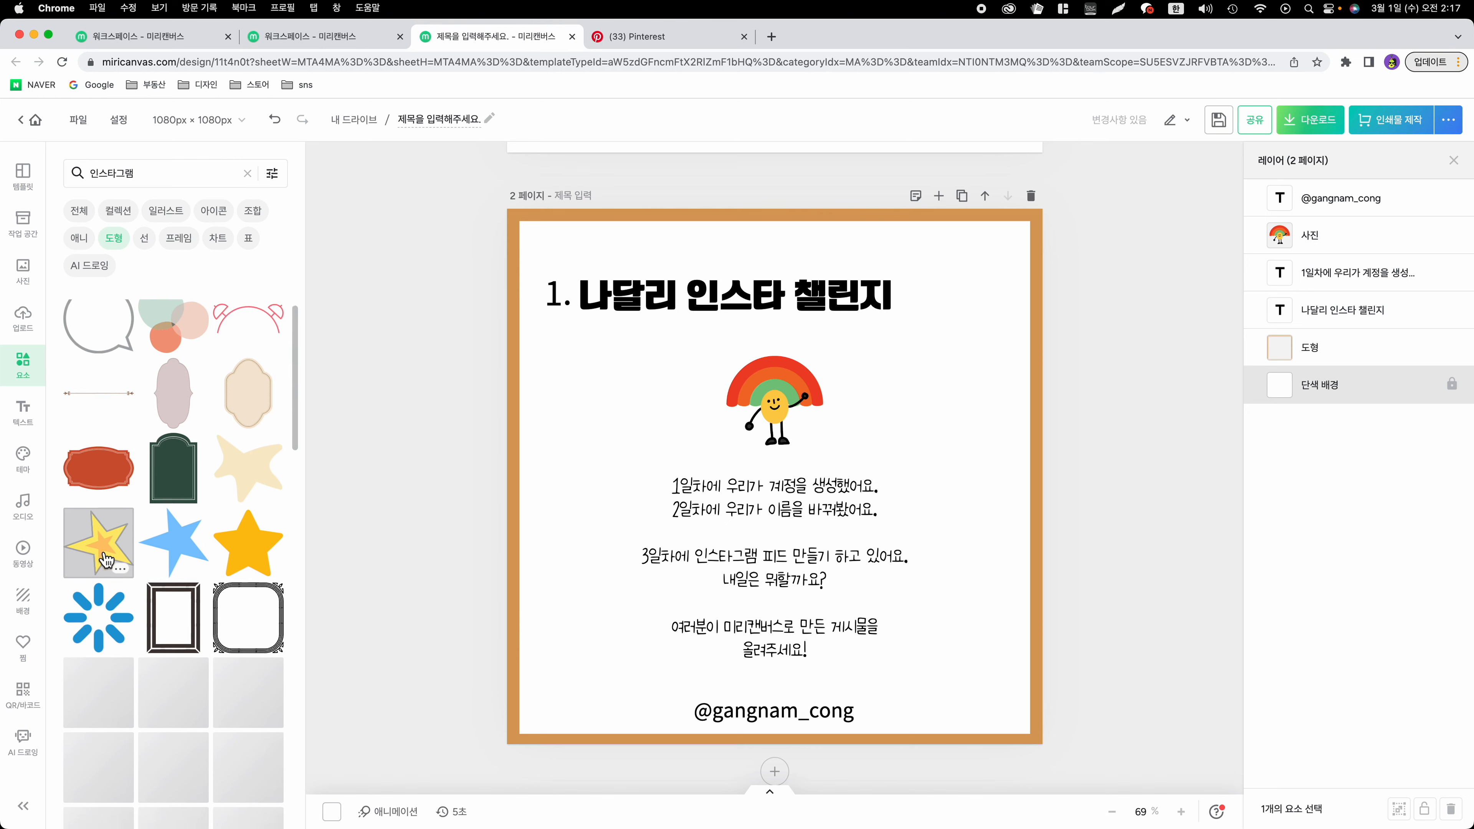
scroll(164, 505, up, 3)
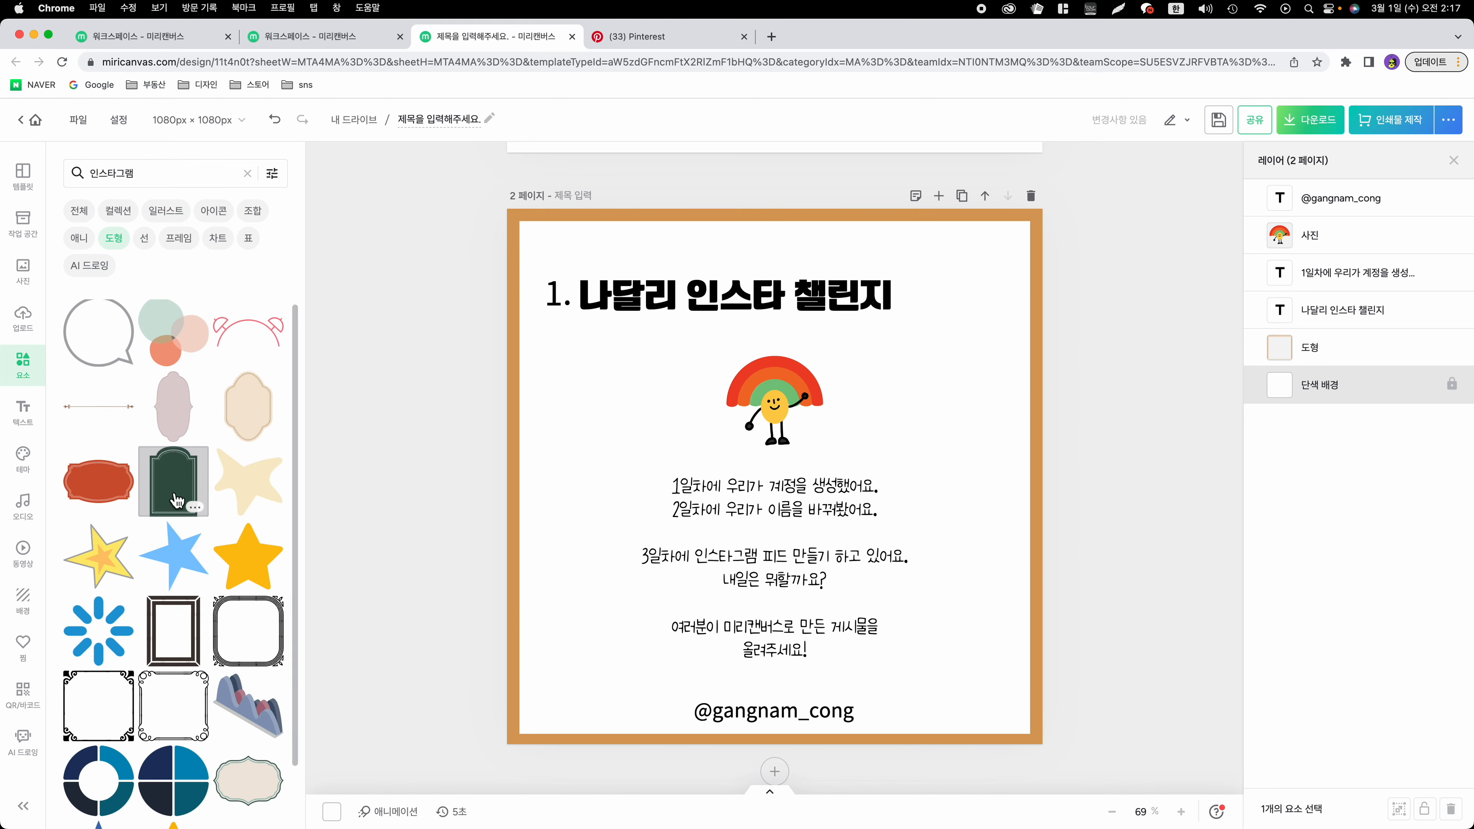
scroll(174, 509, down, 3)
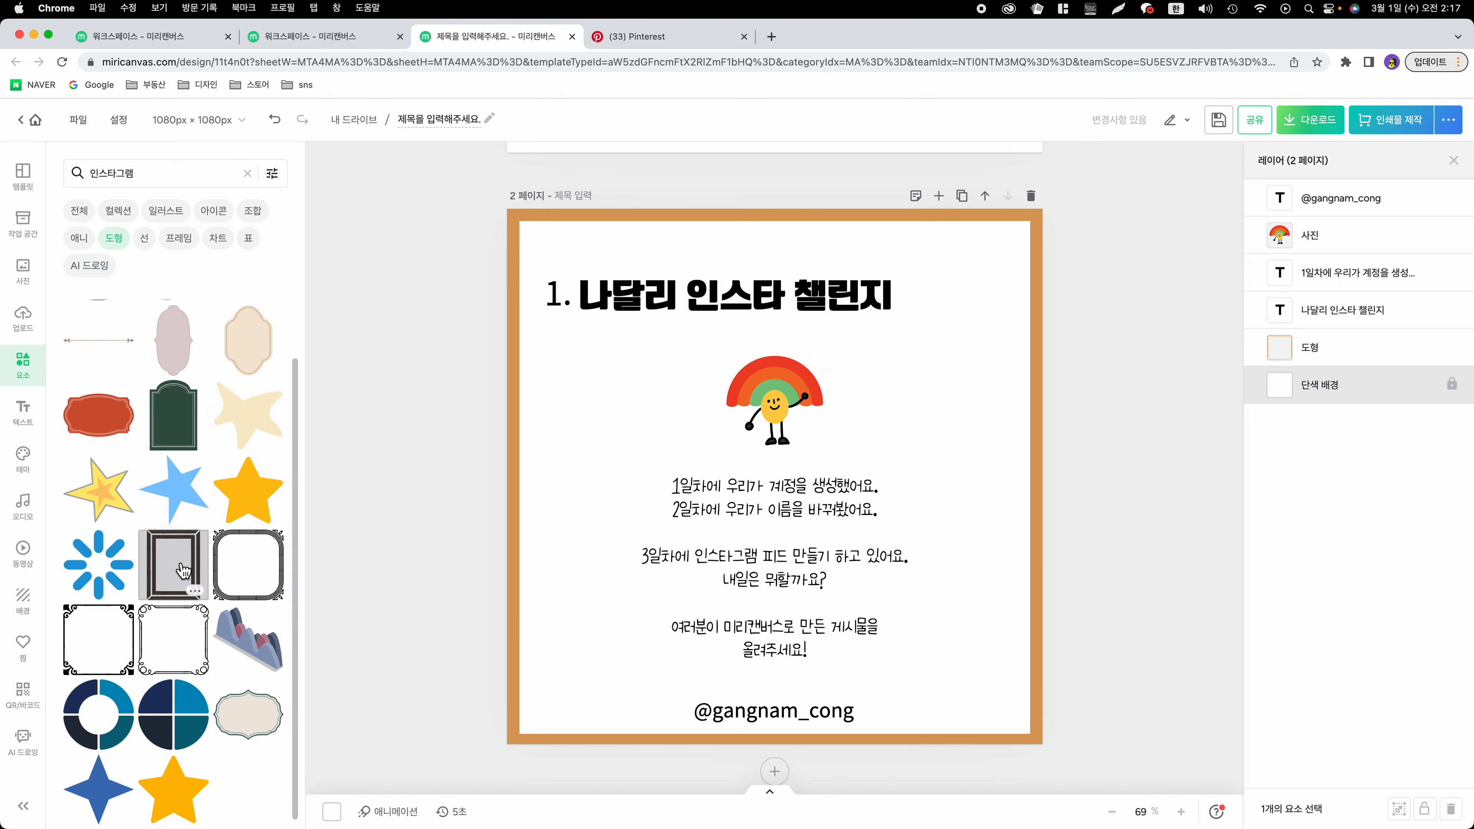
scroll(183, 572, up, 3)
click(248, 174)
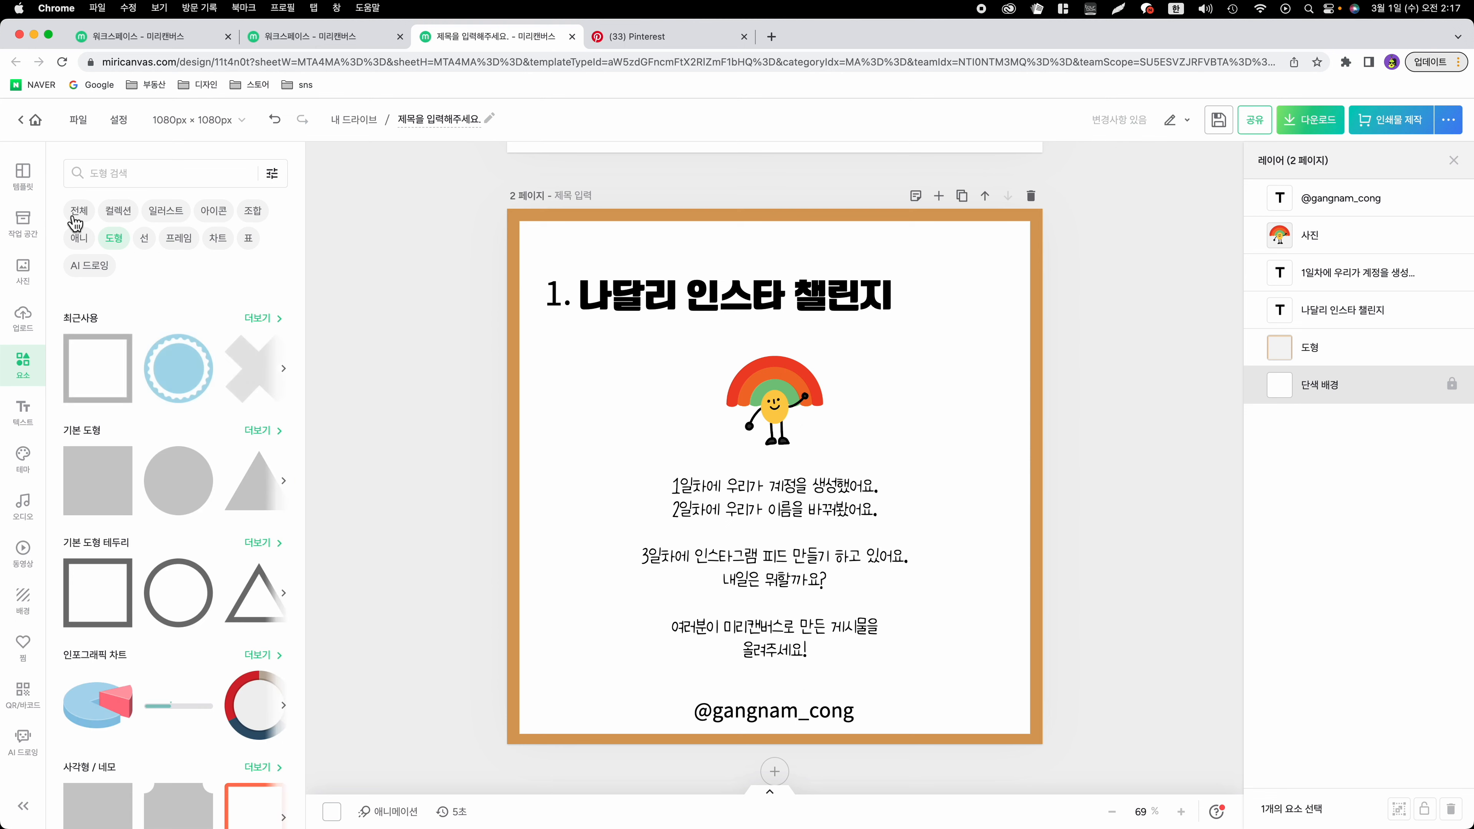
Step: Search all element types for "인스타그램" and place a small Like button graphic in page 2's lower-right corner, level with the handle
click(93, 208)
click(116, 173)
text(인스타그램)
key(Return)
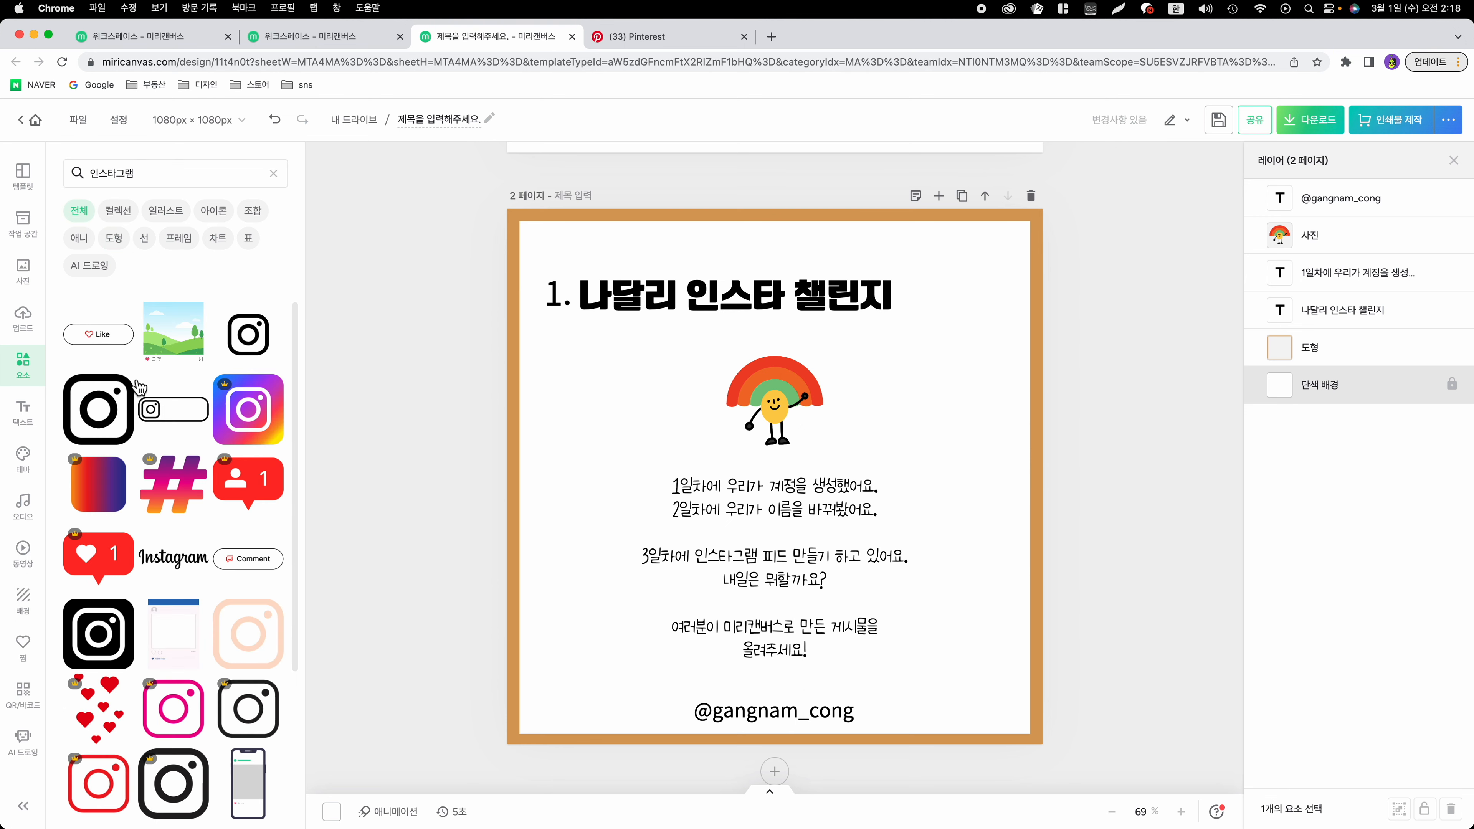
scroll(155, 483, down, 5)
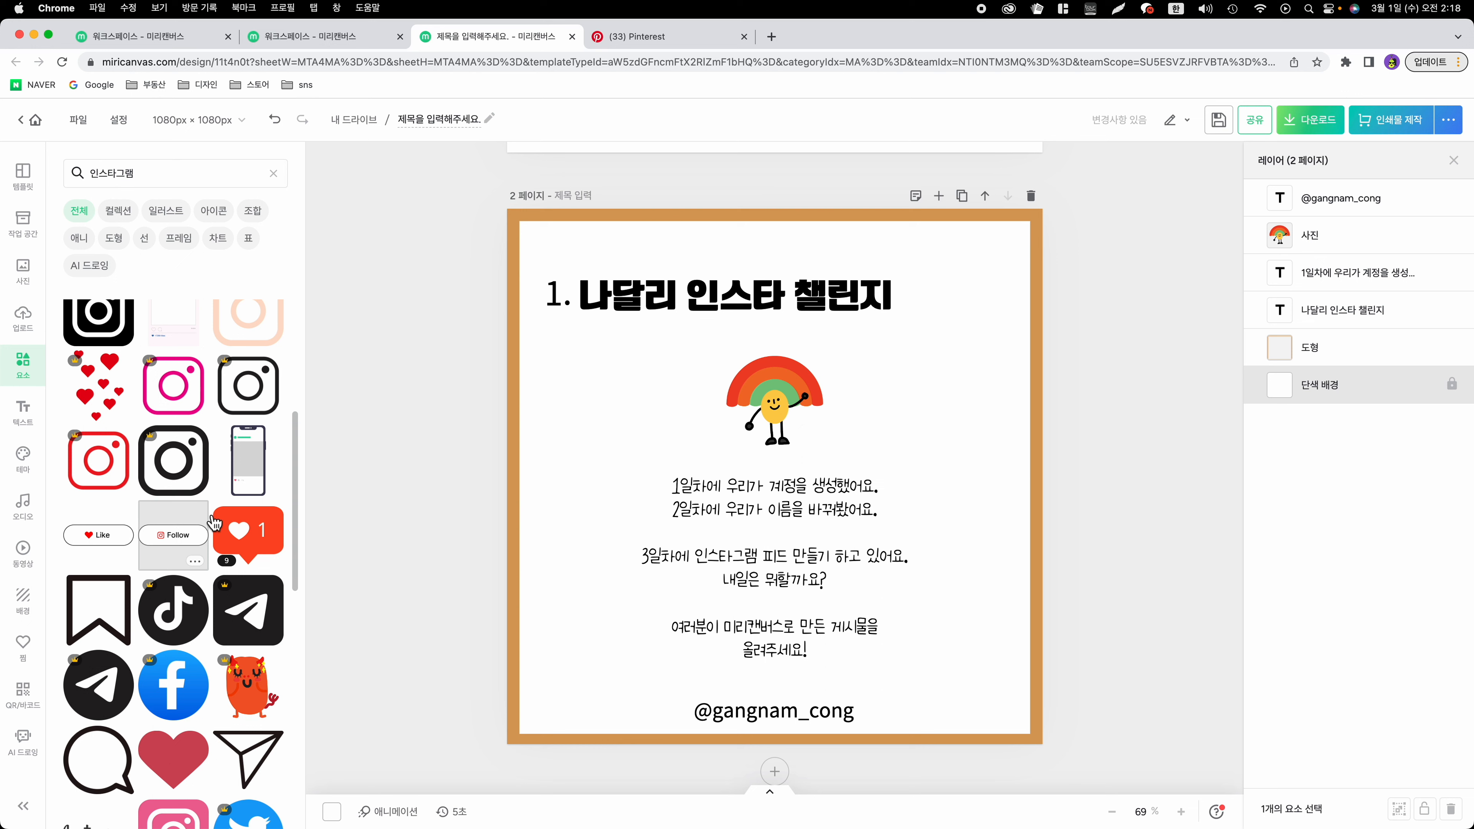
click(98, 535)
drag(935, 429, 683, 504)
drag(623, 509, 1007, 720)
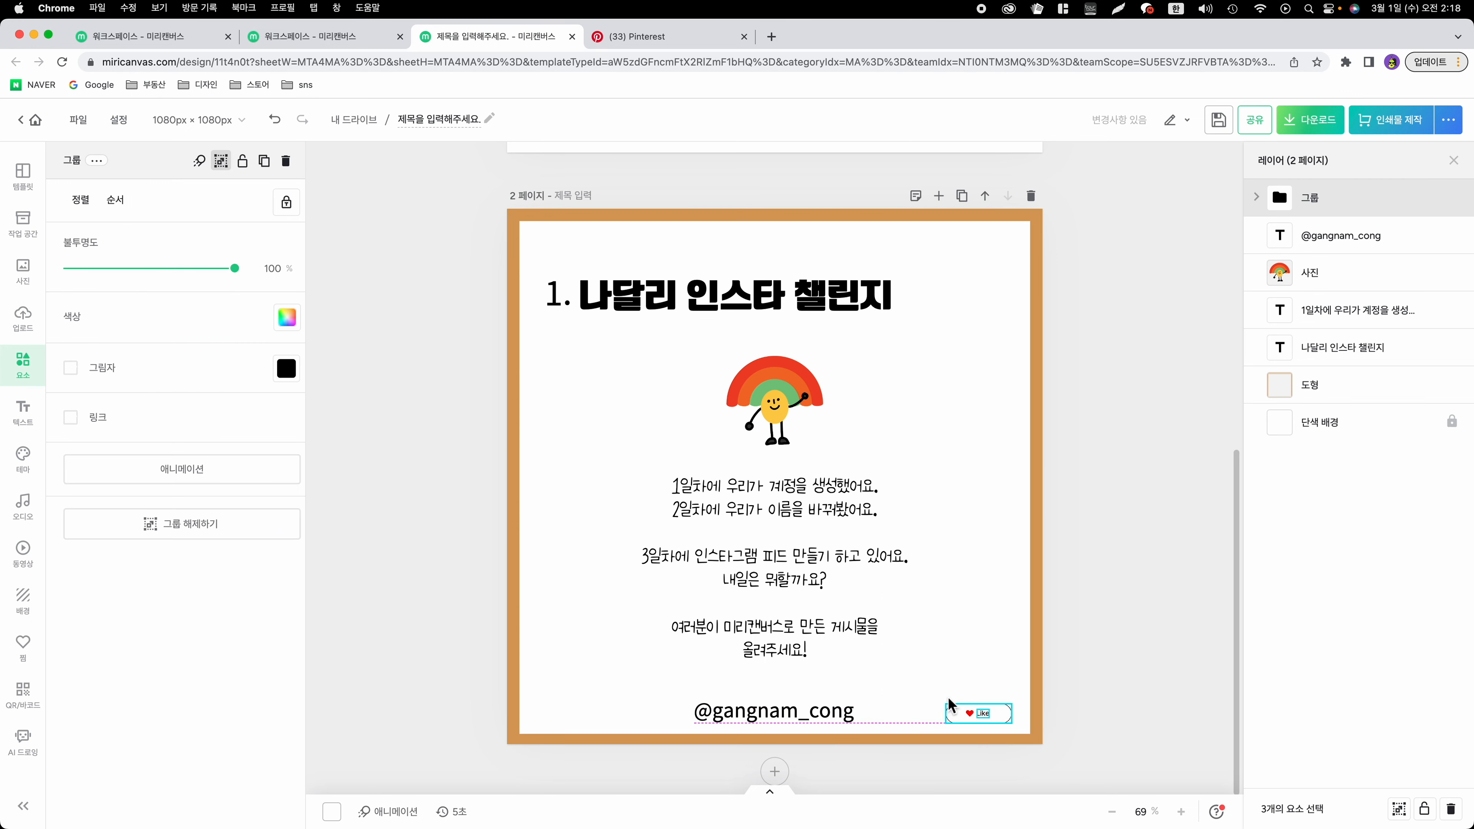
click(953, 700)
click(1122, 667)
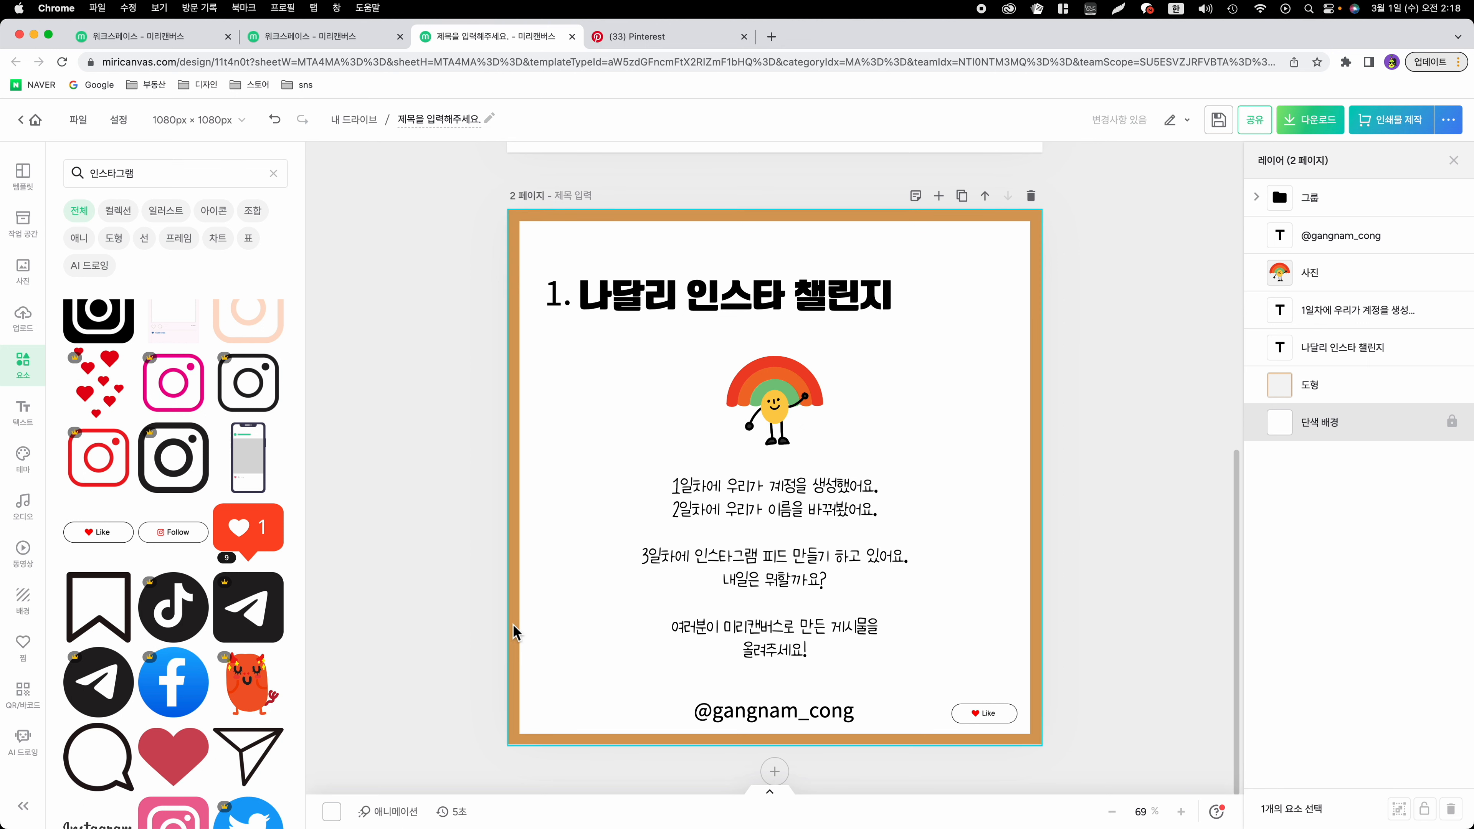
Step: Add the plain red heart illustration at a small size in page 2's lower-left corner, inside the frame
scroll(148, 624, down, 3)
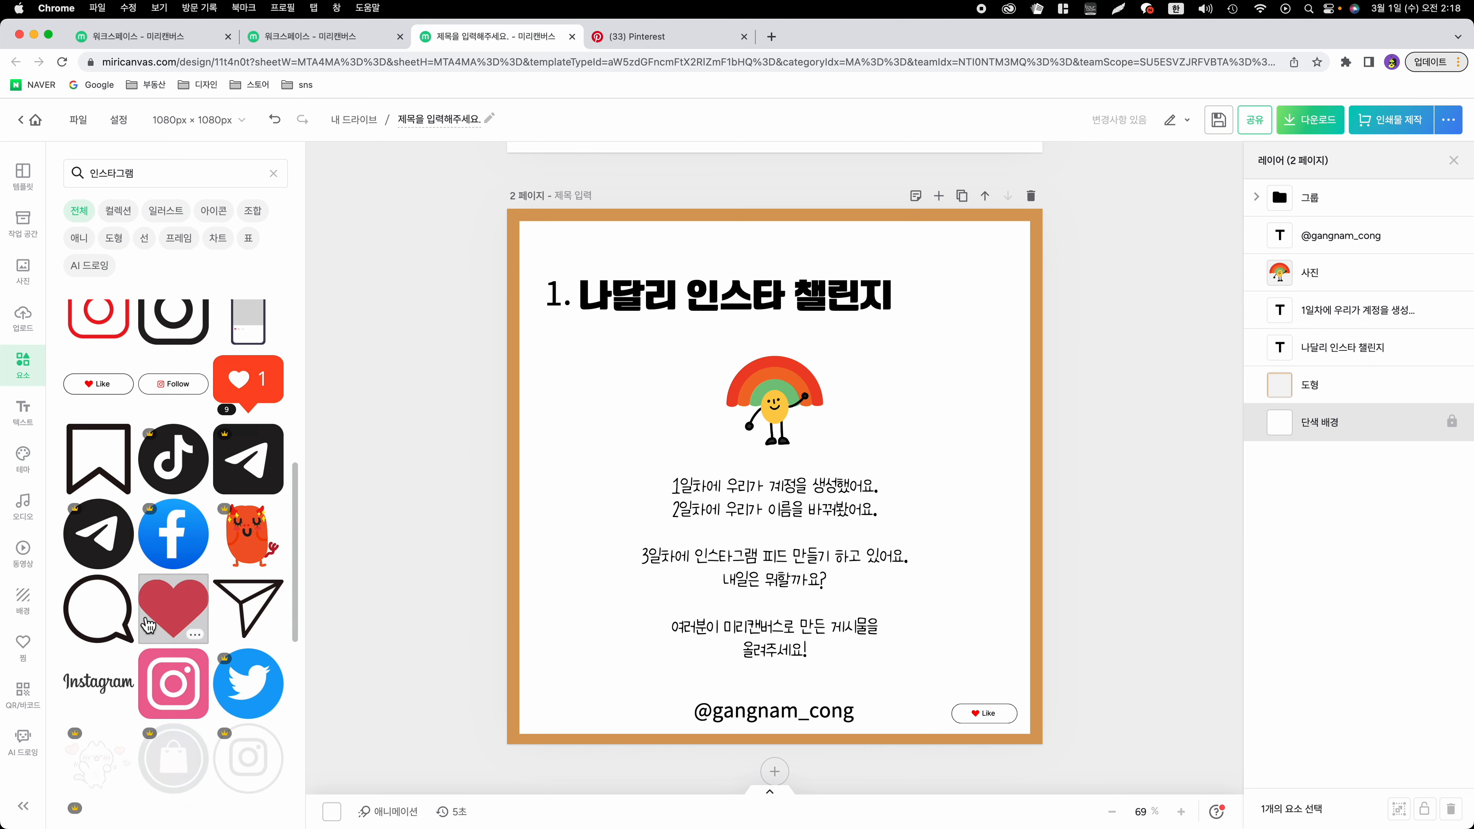
click(174, 584)
drag(936, 344, 567, 755)
click(1065, 592)
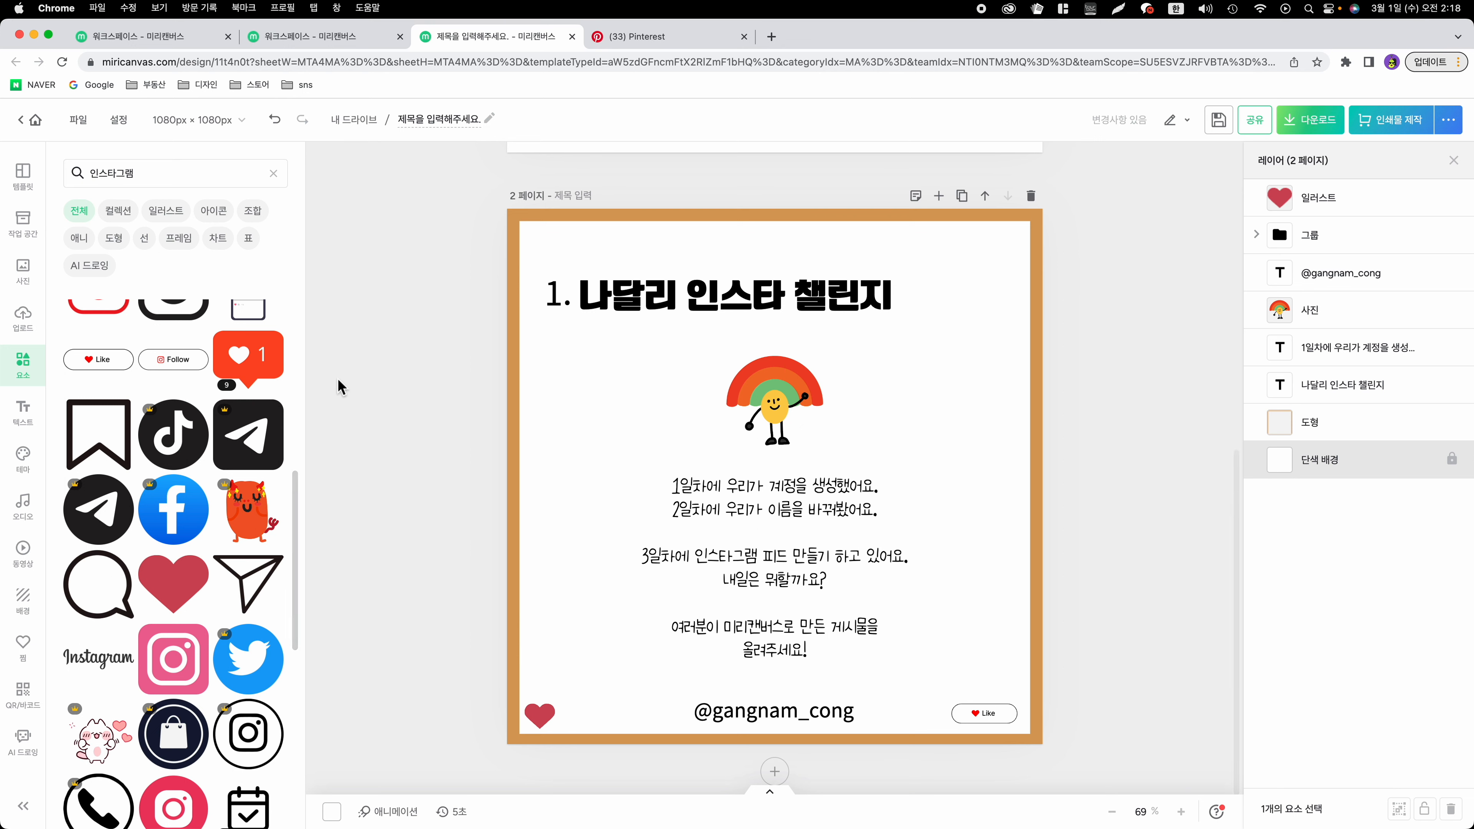
Step: Review the cover against page 2, including page 2's frame and body text
scroll(422, 365, up, 10)
scroll(422, 365, down, 10)
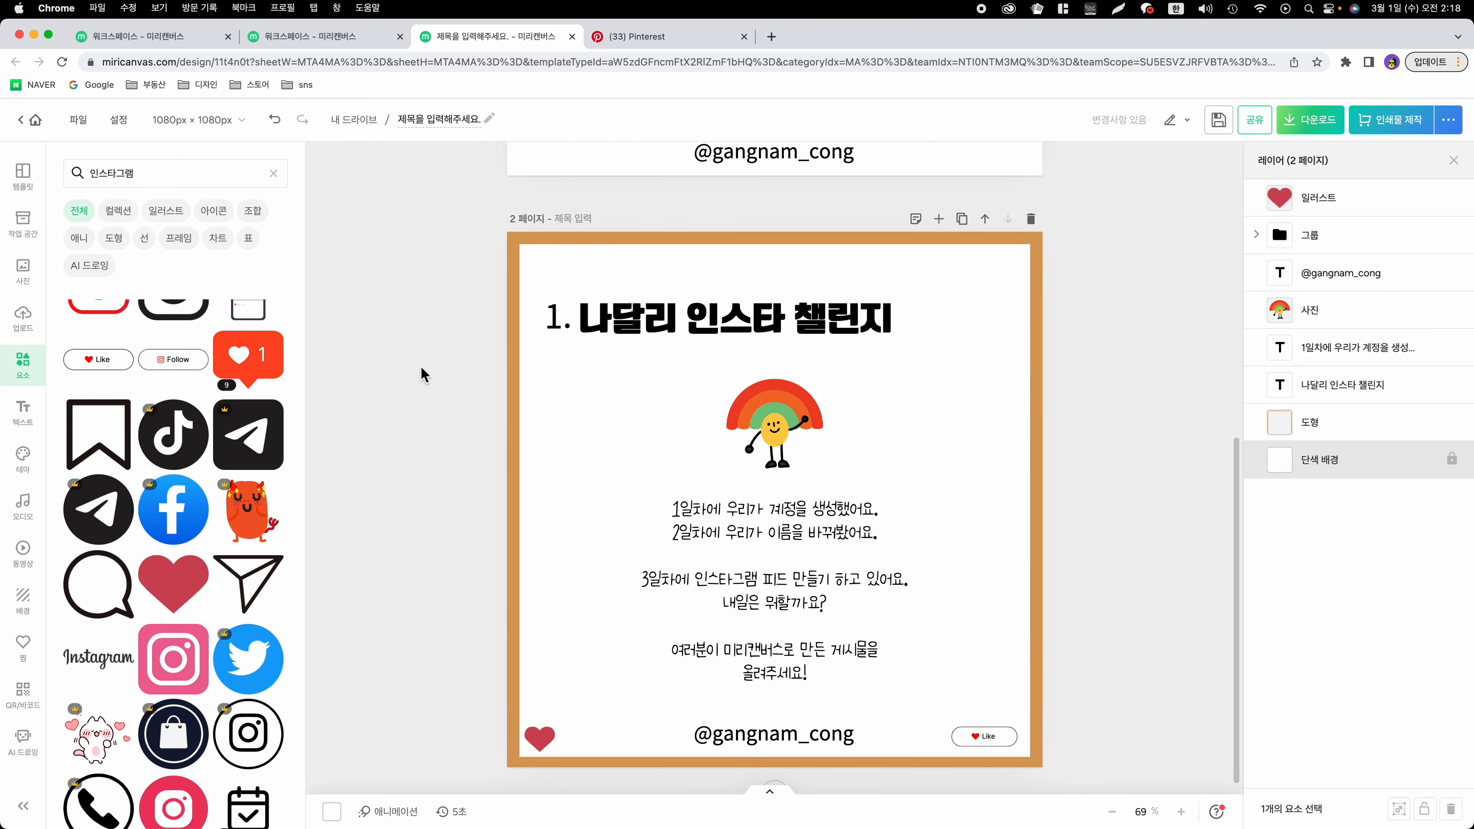
scroll(420, 367, up, 10)
scroll(1086, 430, down, 5)
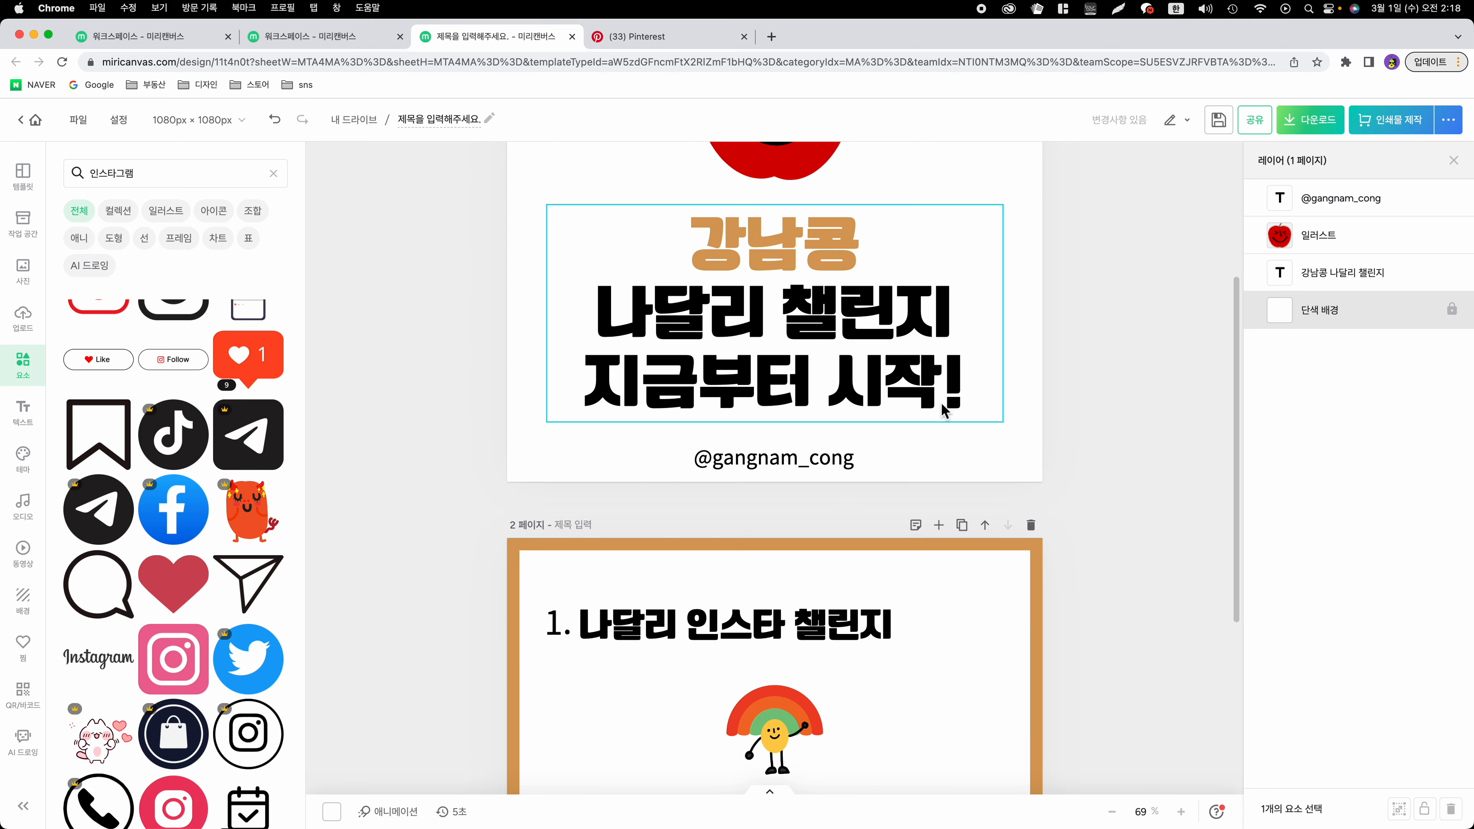
scroll(1133, 363, down, 7)
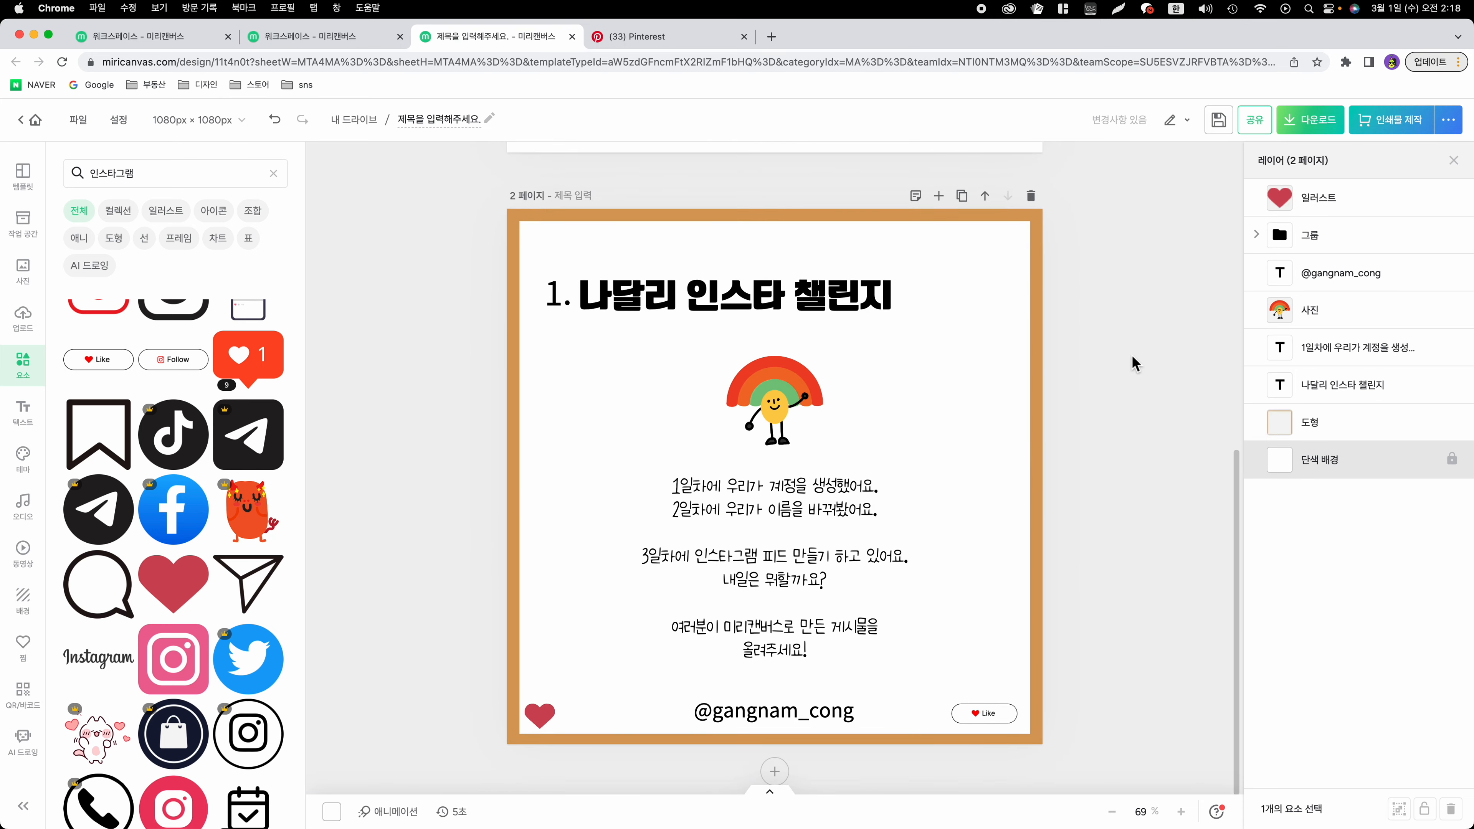
click(1039, 239)
click(808, 521)
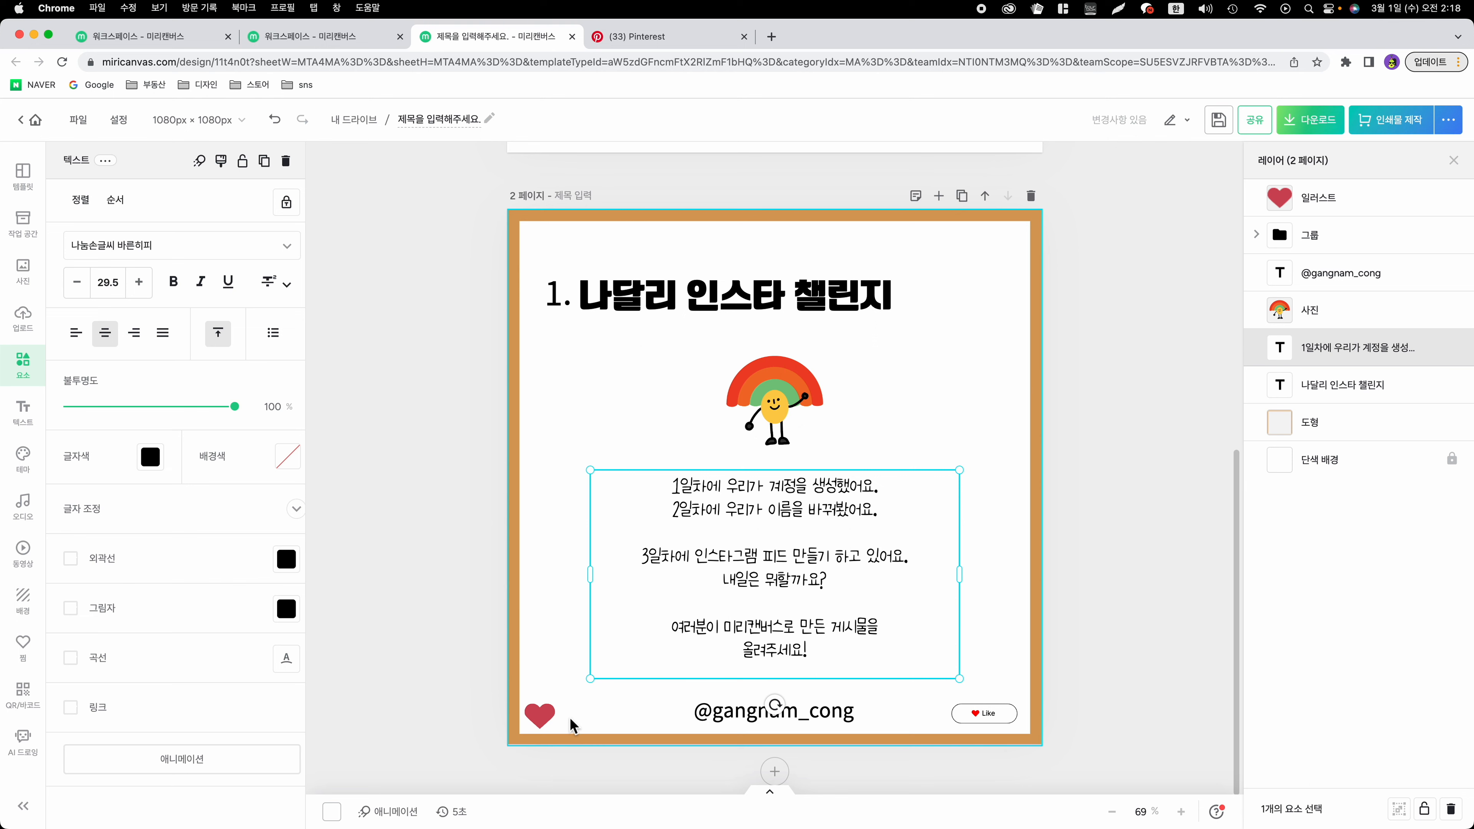
Step: Duplicate page 2 and delete the orange frame from the copy
click(961, 196)
click(1042, 313)
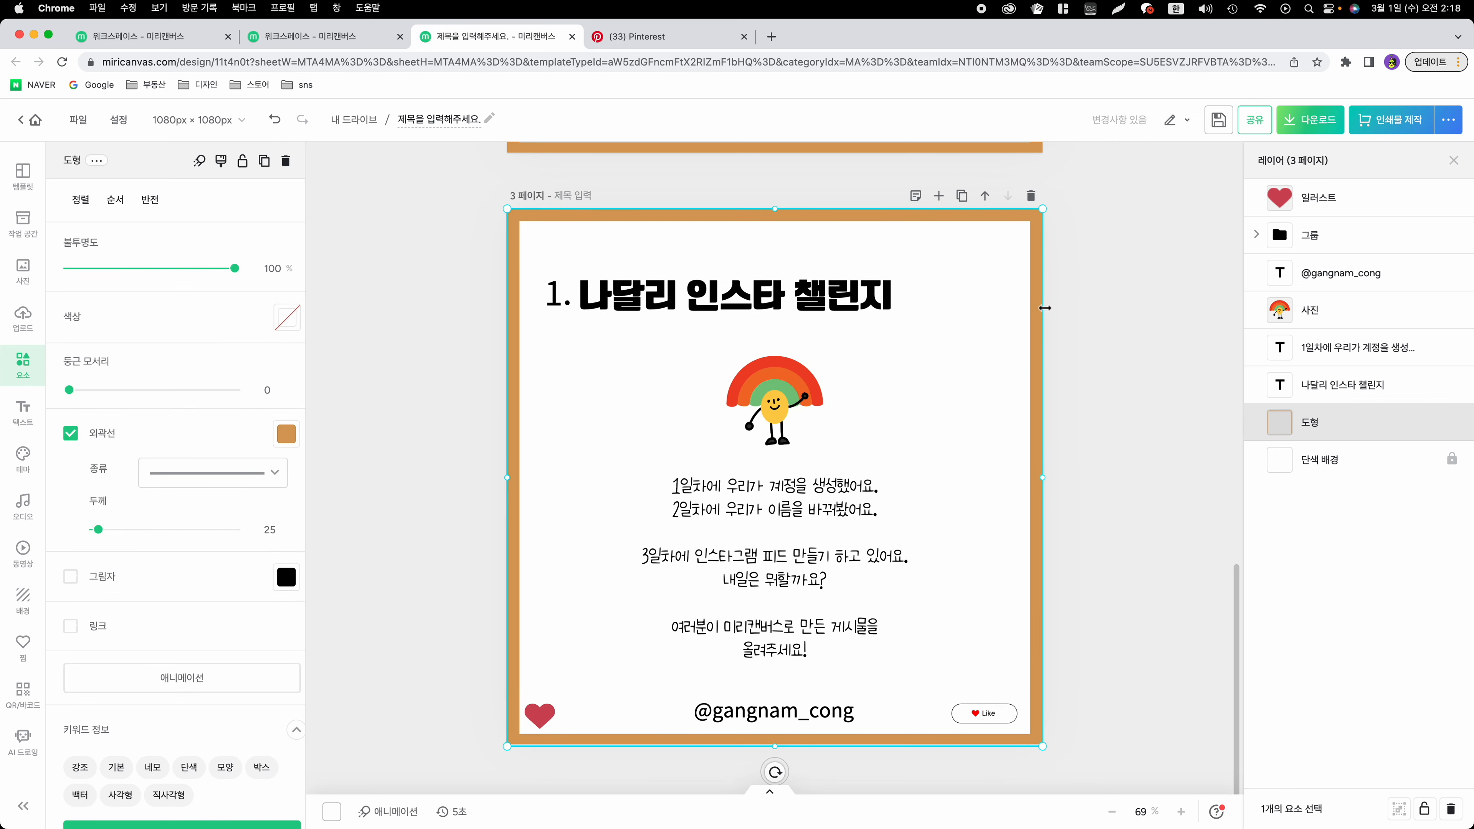
key(Delete)
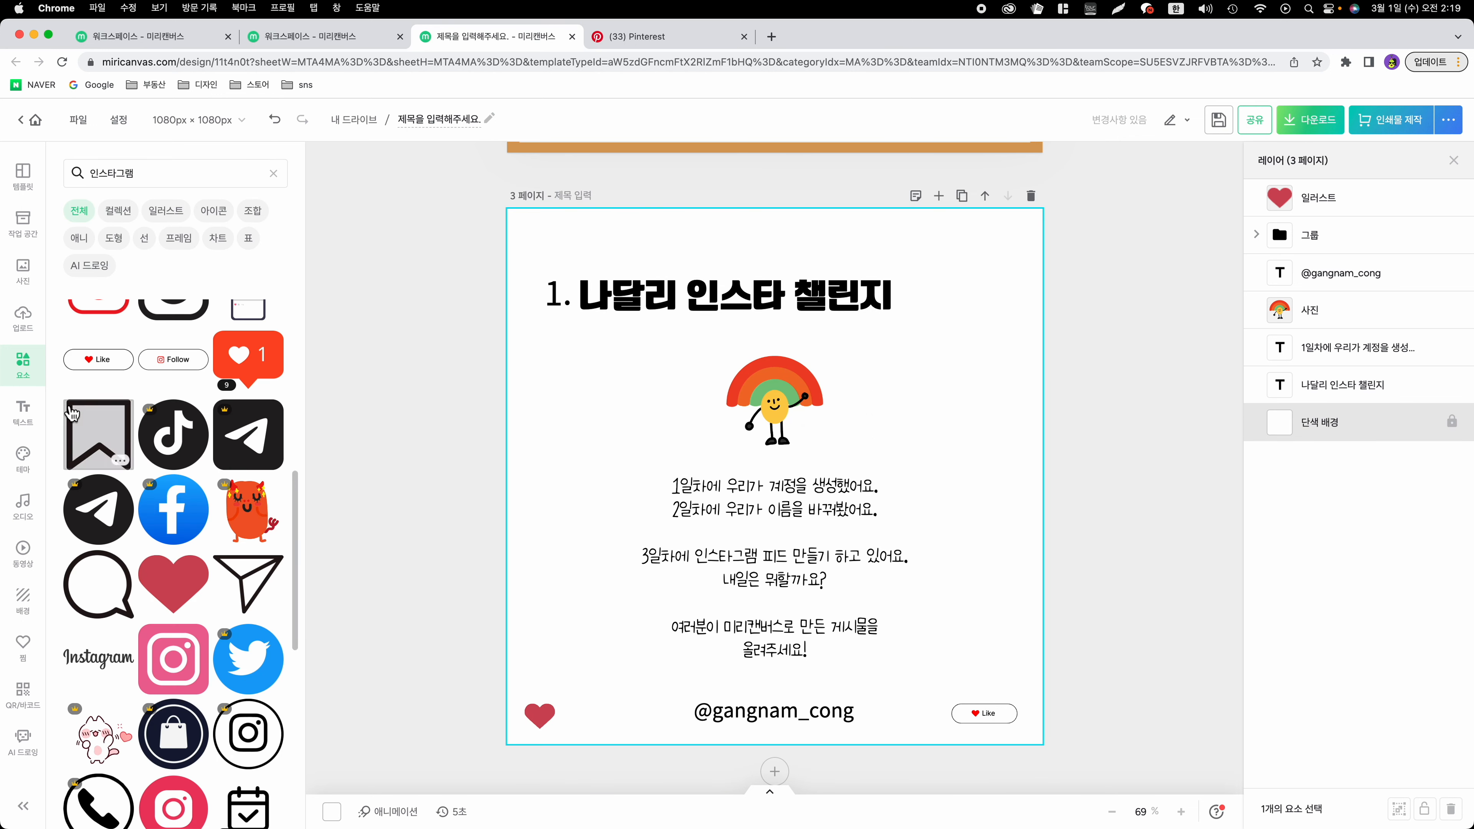
Step: Add an arrow line above page 3's heading and stretch it horizontally across the page to about 998 px long
click(144, 238)
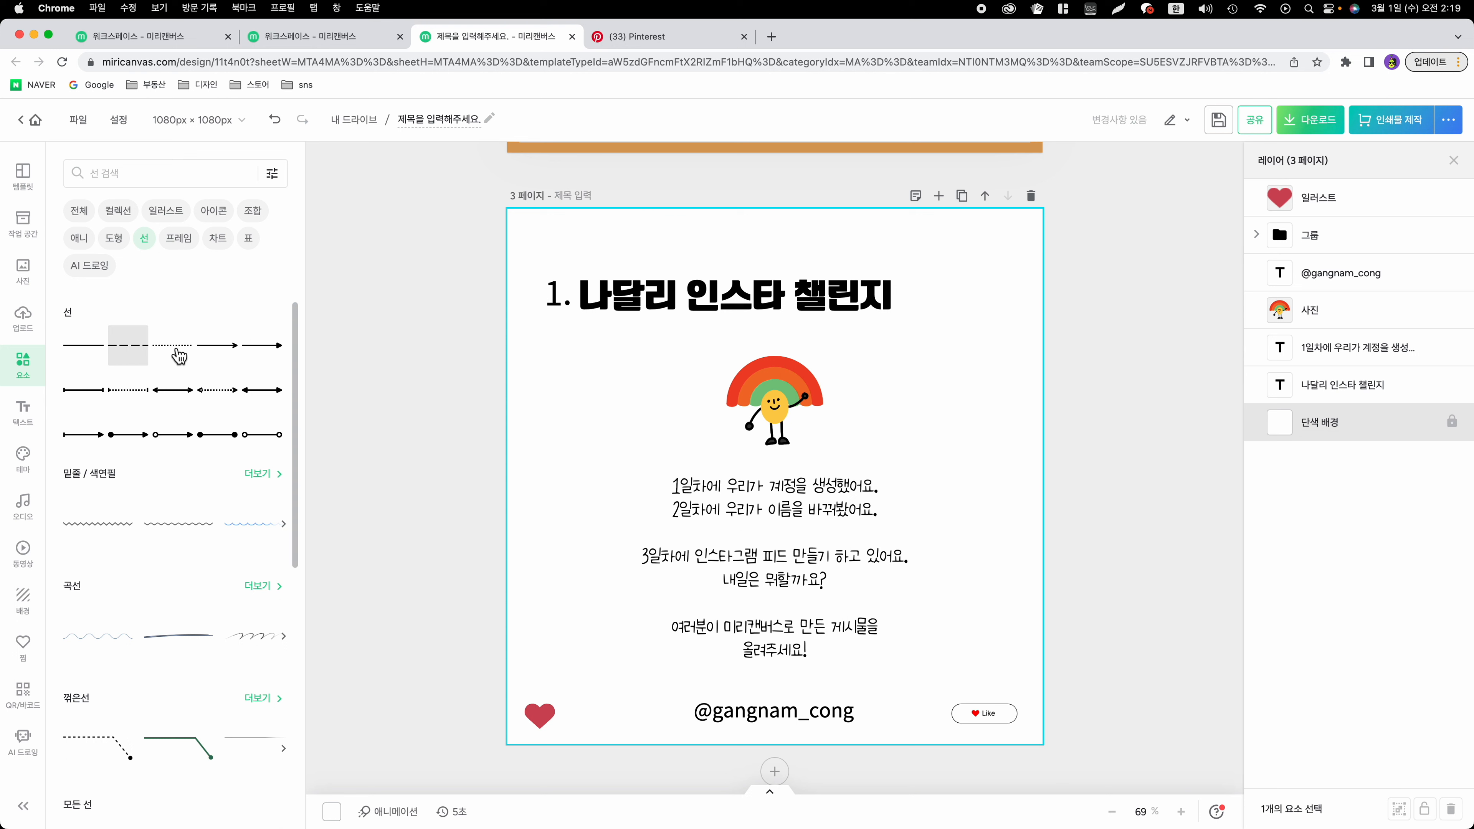
click(231, 351)
drag(738, 373, 704, 267)
drag(703, 267, 628, 234)
drag(671, 231, 1009, 235)
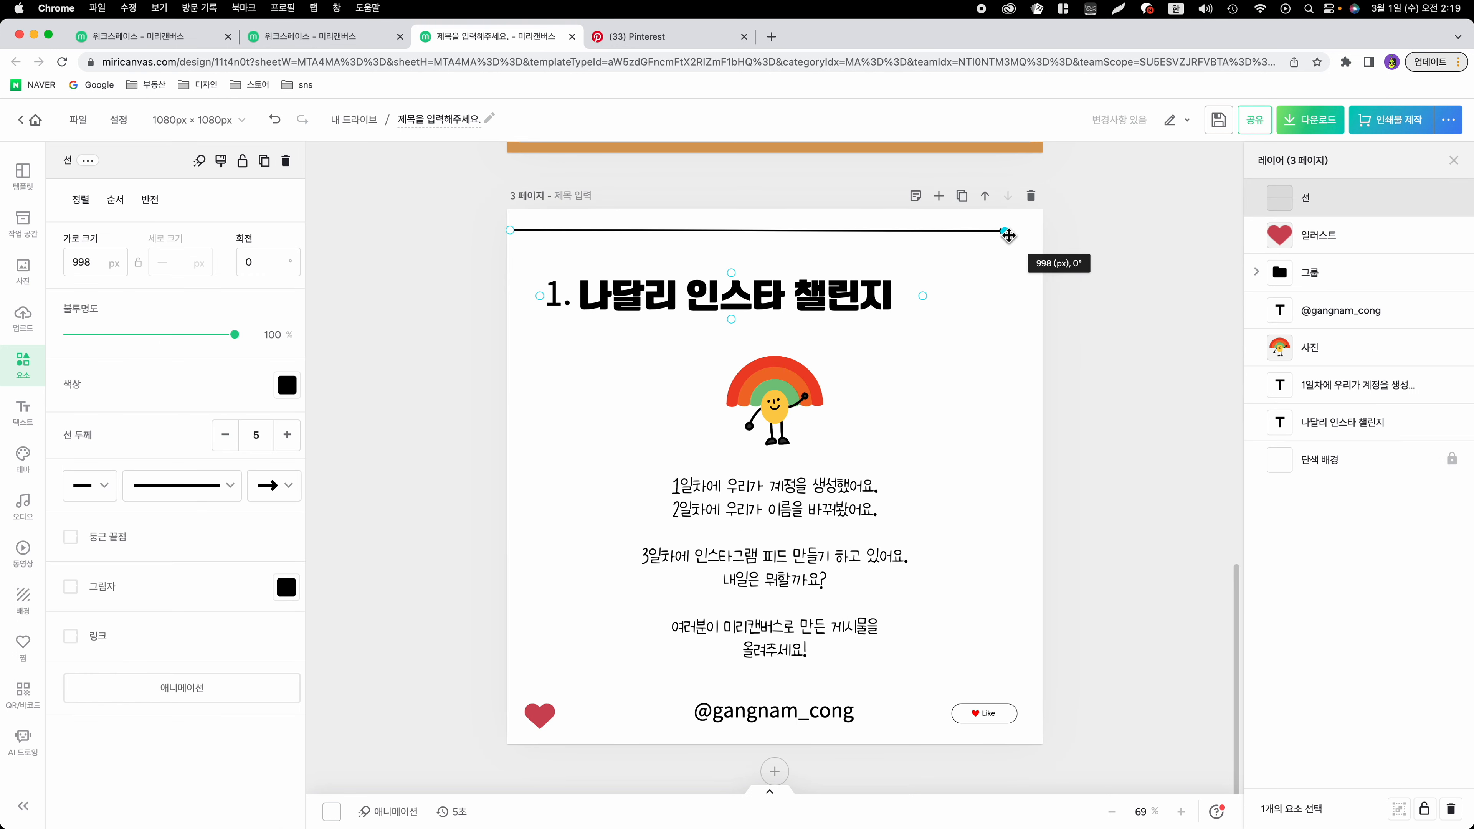
click(1102, 238)
Step: Recolour page 3's line with the document's orange #D99F5A
click(833, 231)
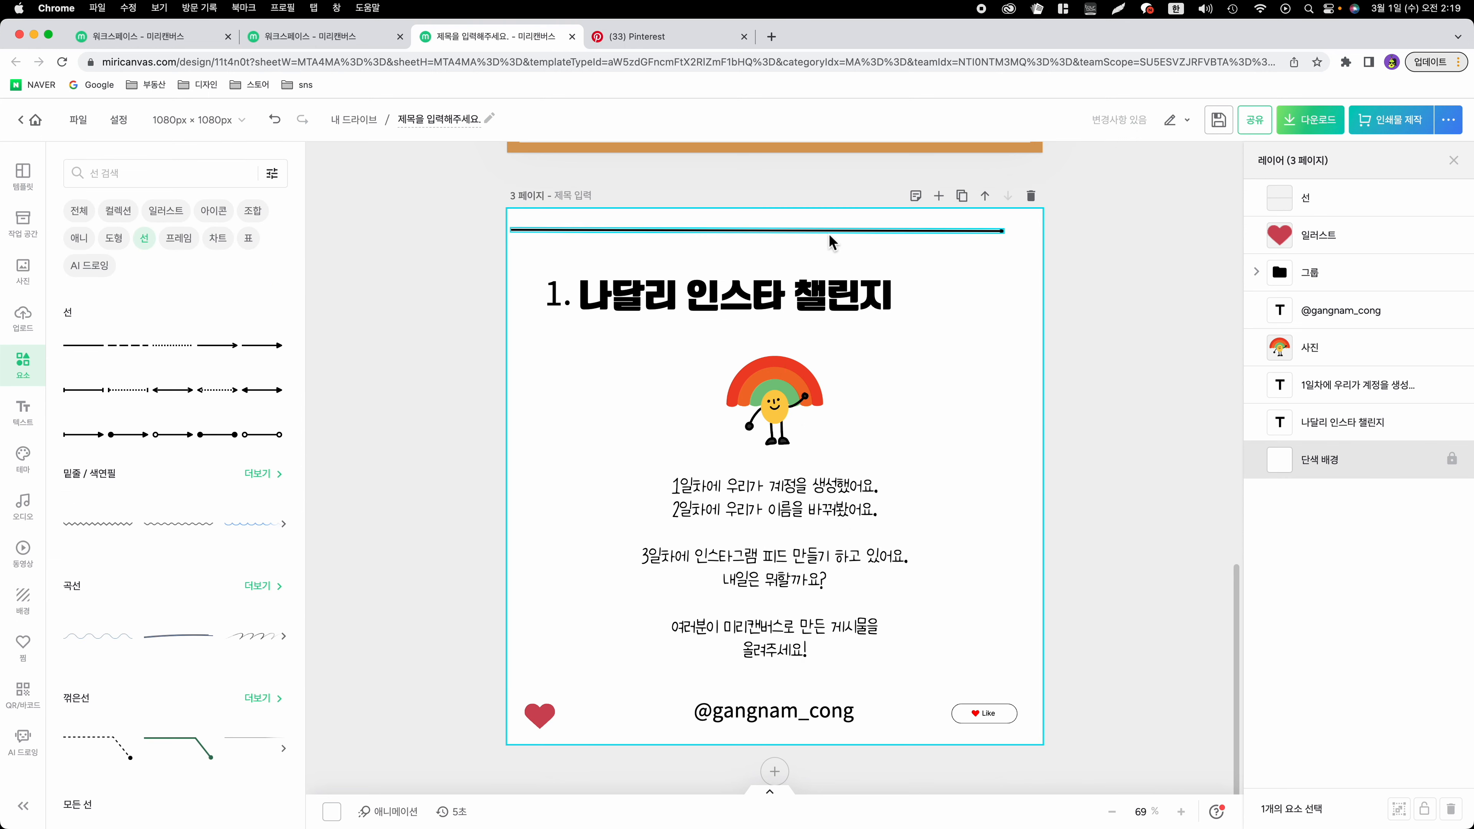
scroll(414, 318, up, 3)
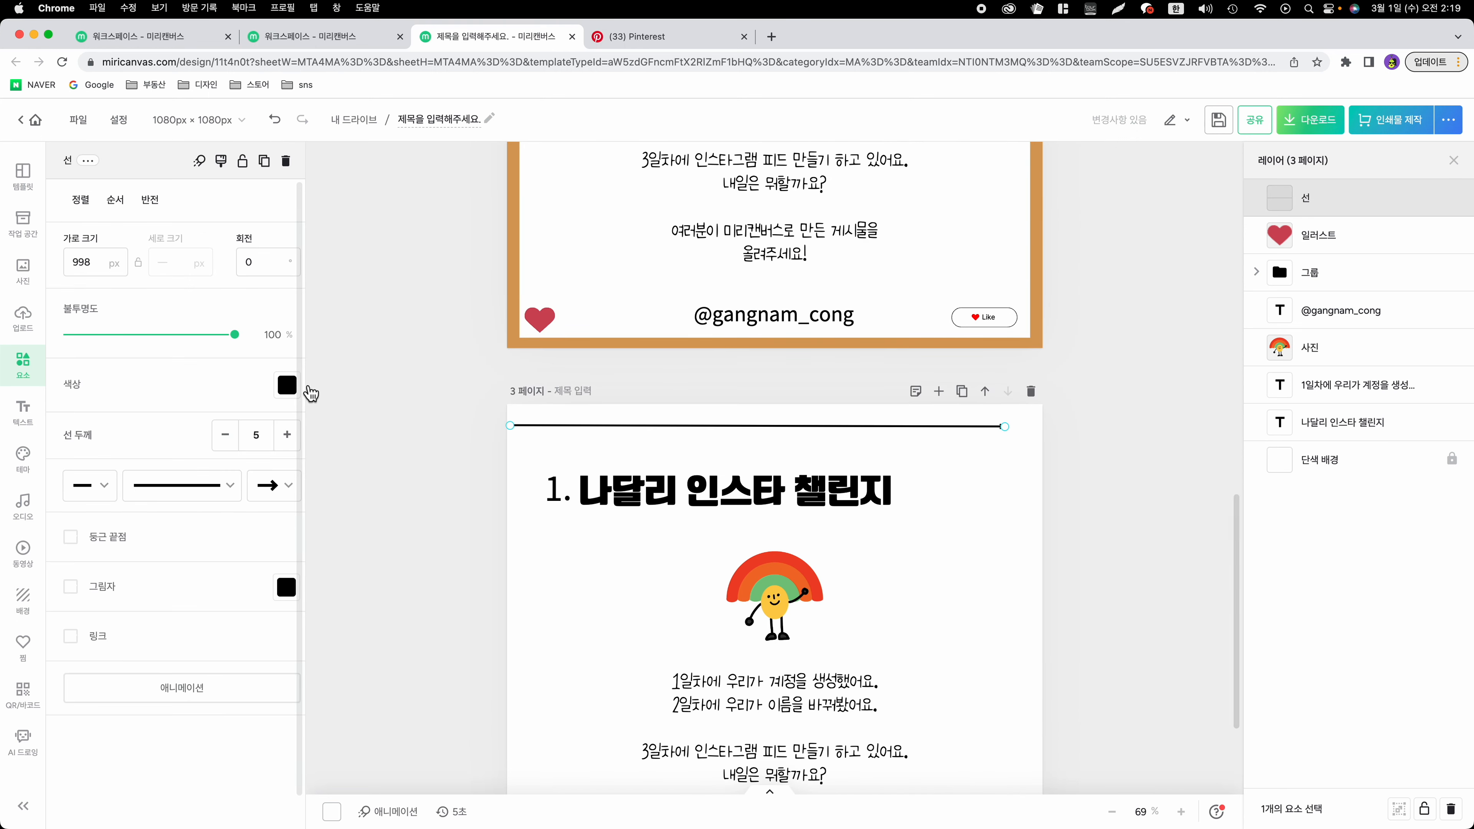
click(287, 385)
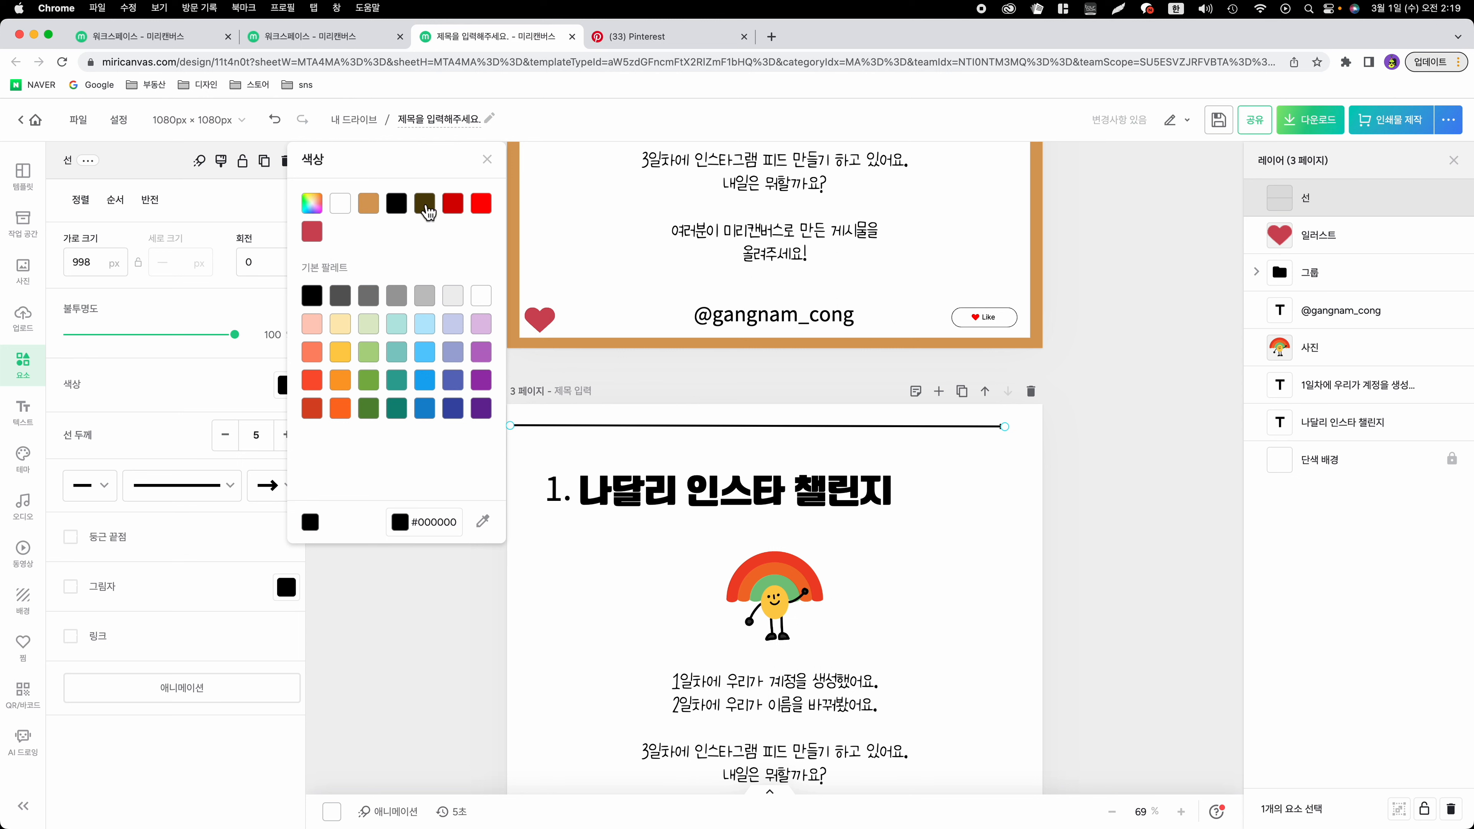
click(372, 204)
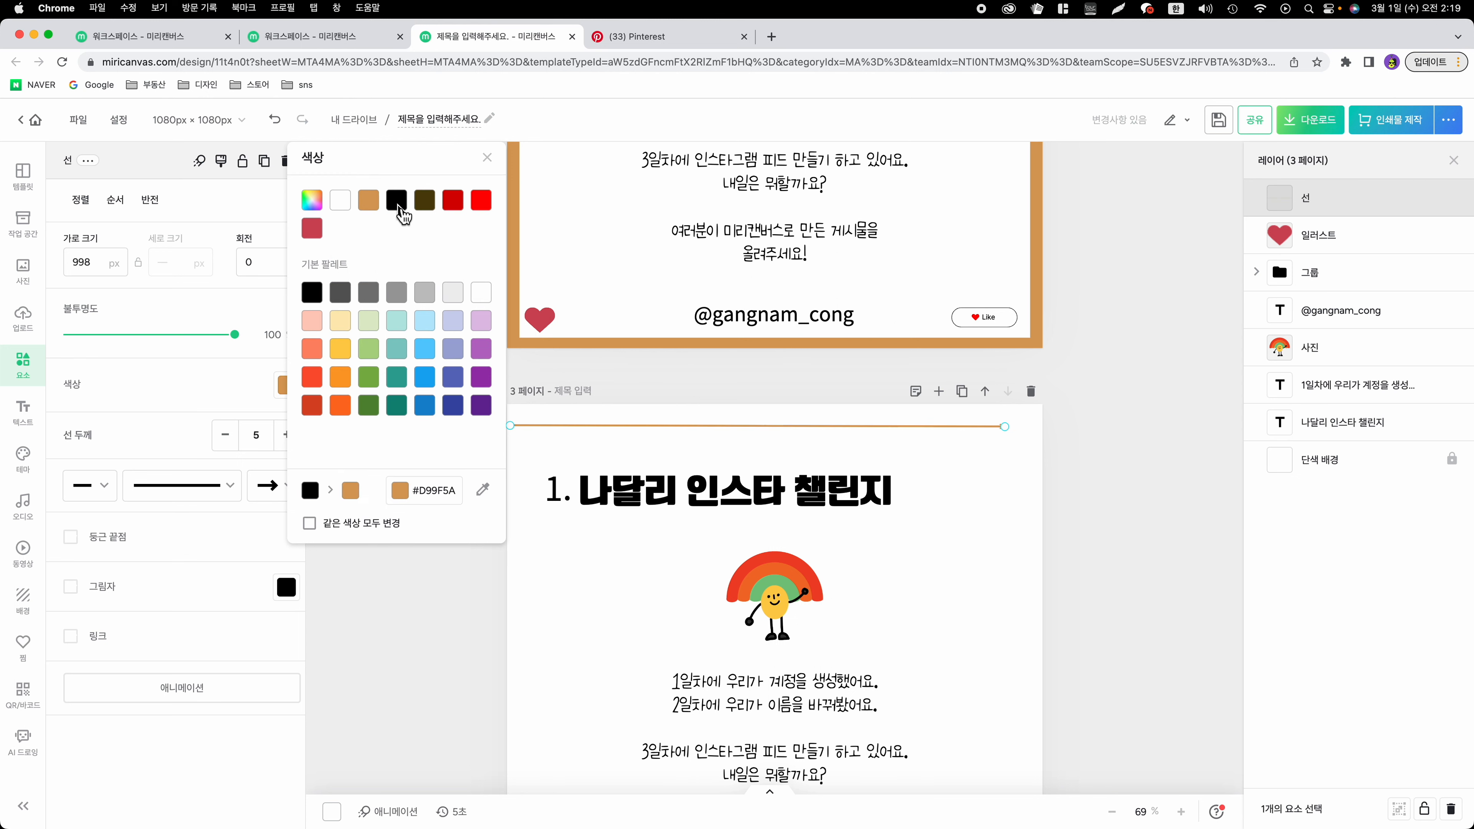
click(1150, 424)
Step: Duplicate the orange line and move the copy down to the handle's row near page 3's lower edge
scroll(1151, 425, down, 3)
click(925, 231)
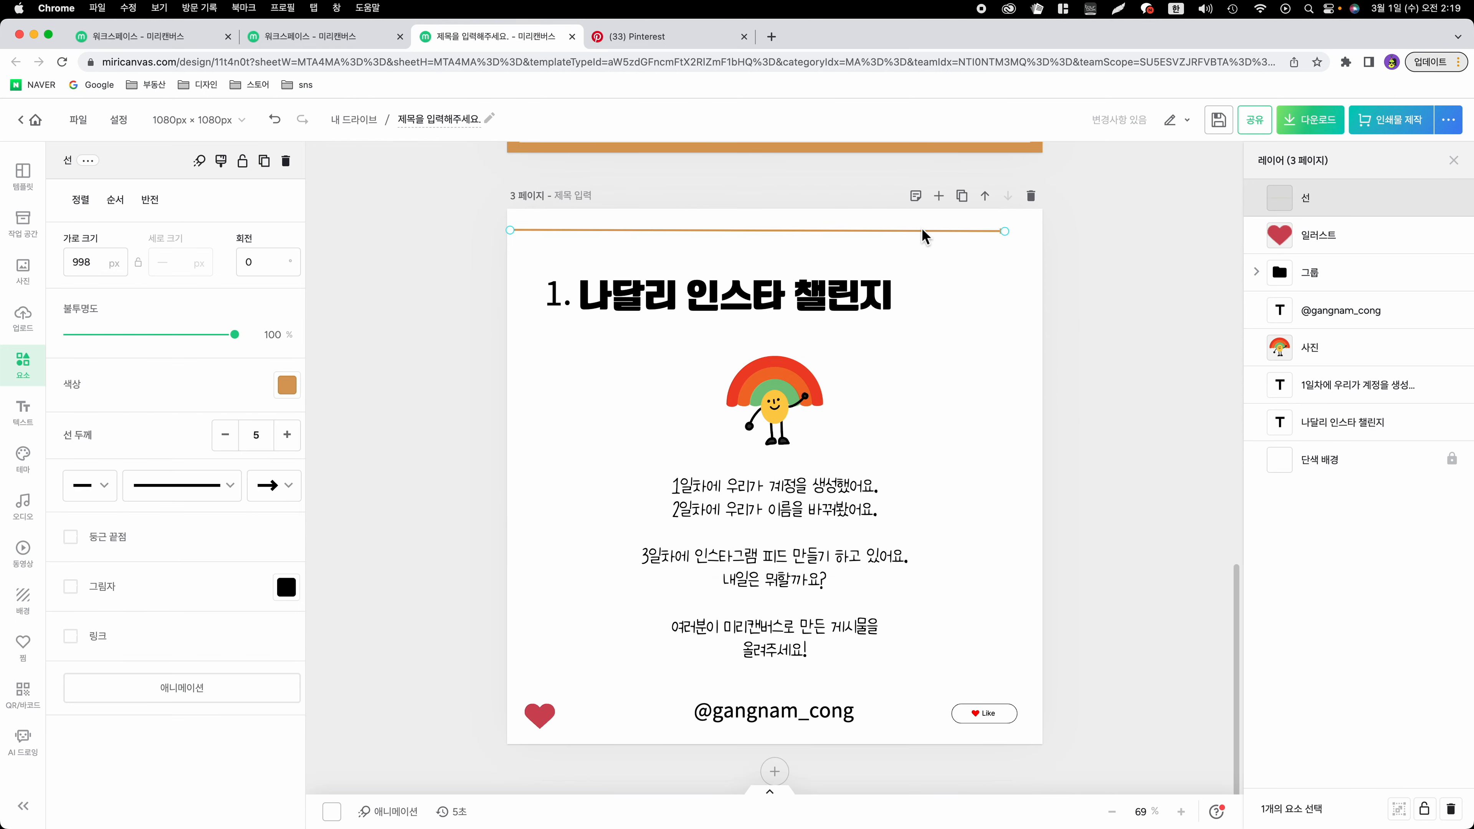
key(super+d)
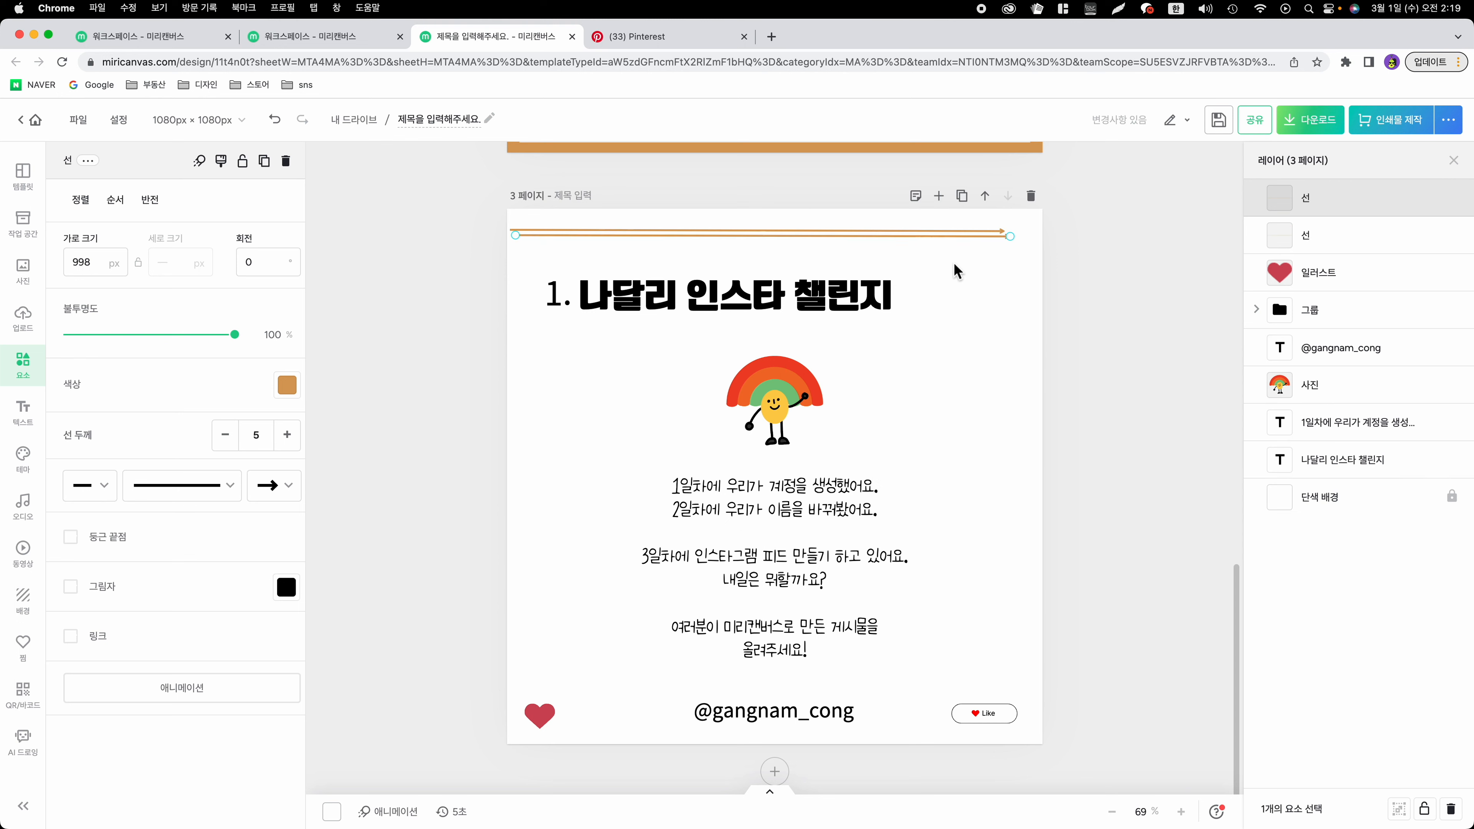
drag(941, 235, 968, 714)
click(1138, 642)
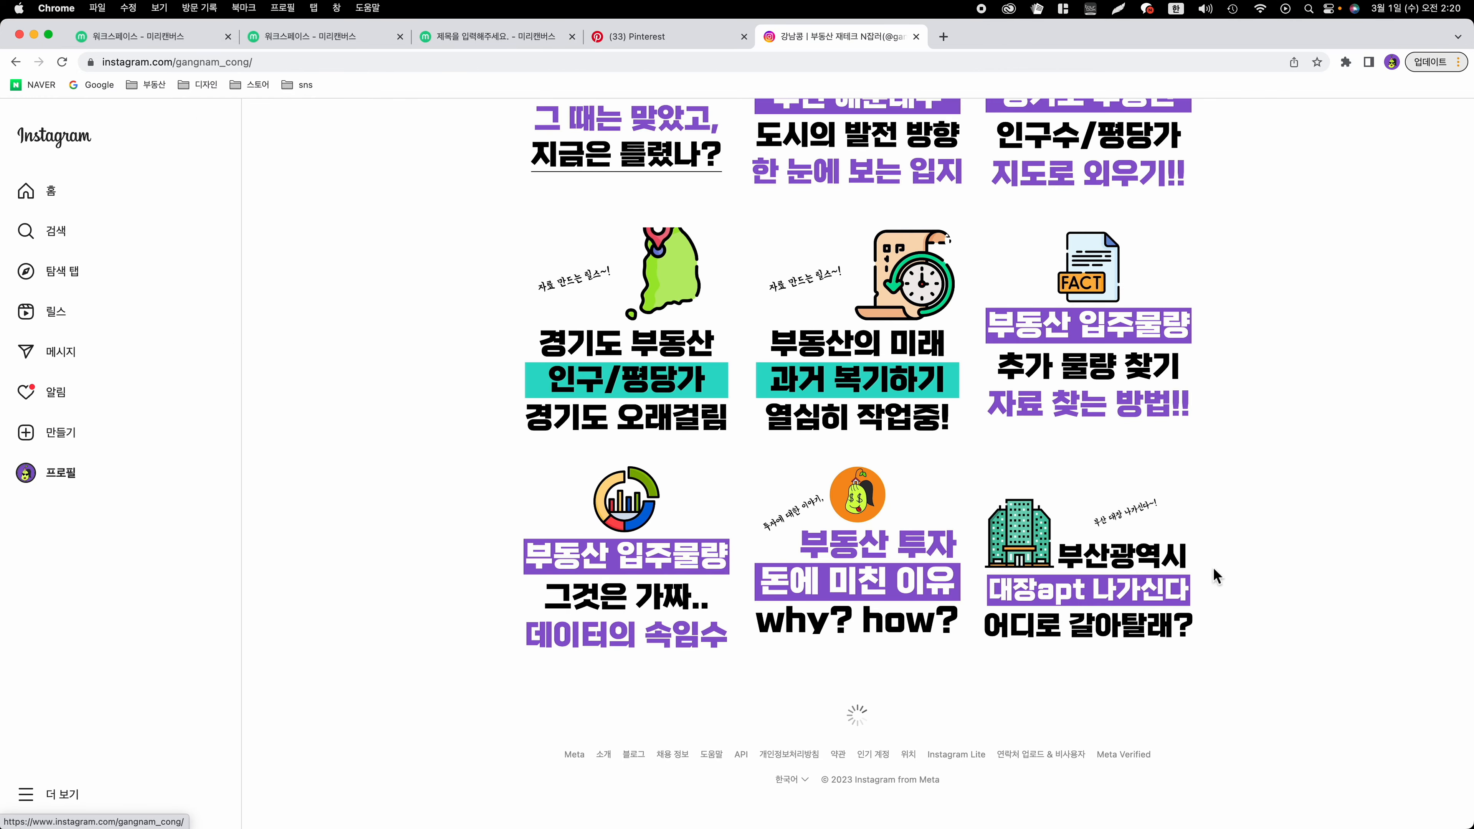
Step: Look through the account's Instagram post grid down to its oldest posts to compare their card designs
scroll(964, 681, down, 15)
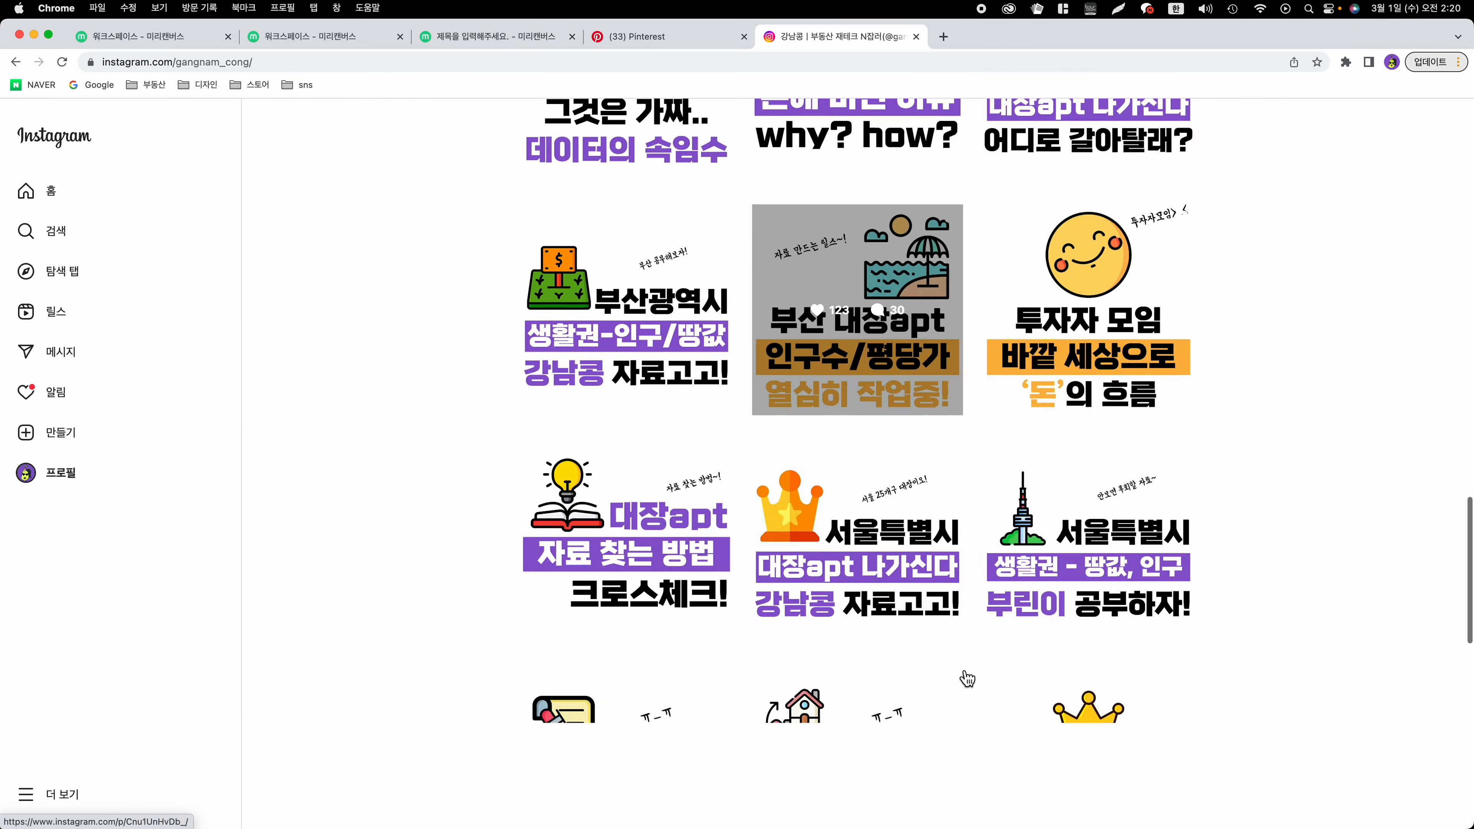
scroll(965, 679, down, 4)
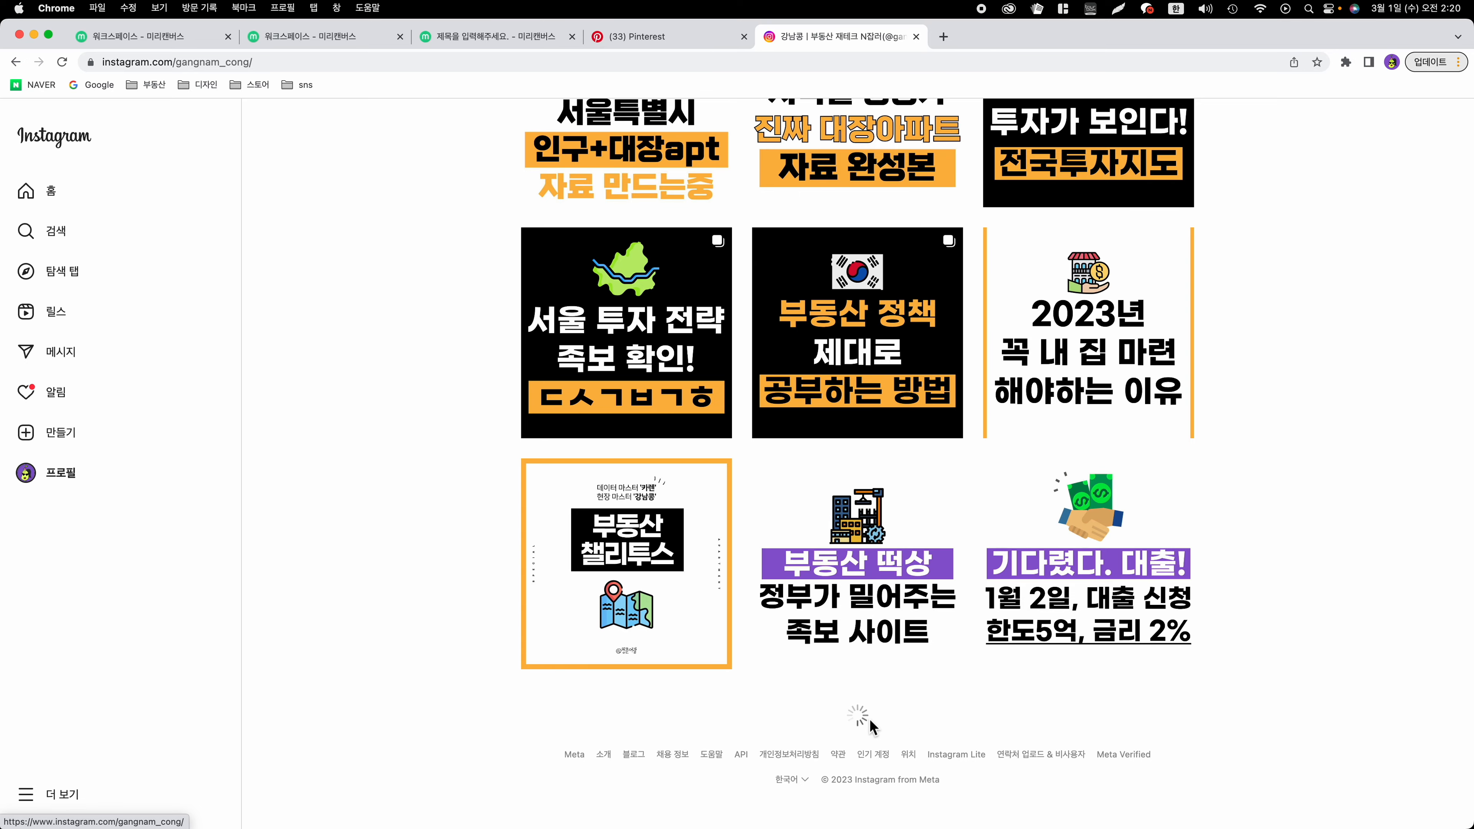
scroll(900, 701, down, 12)
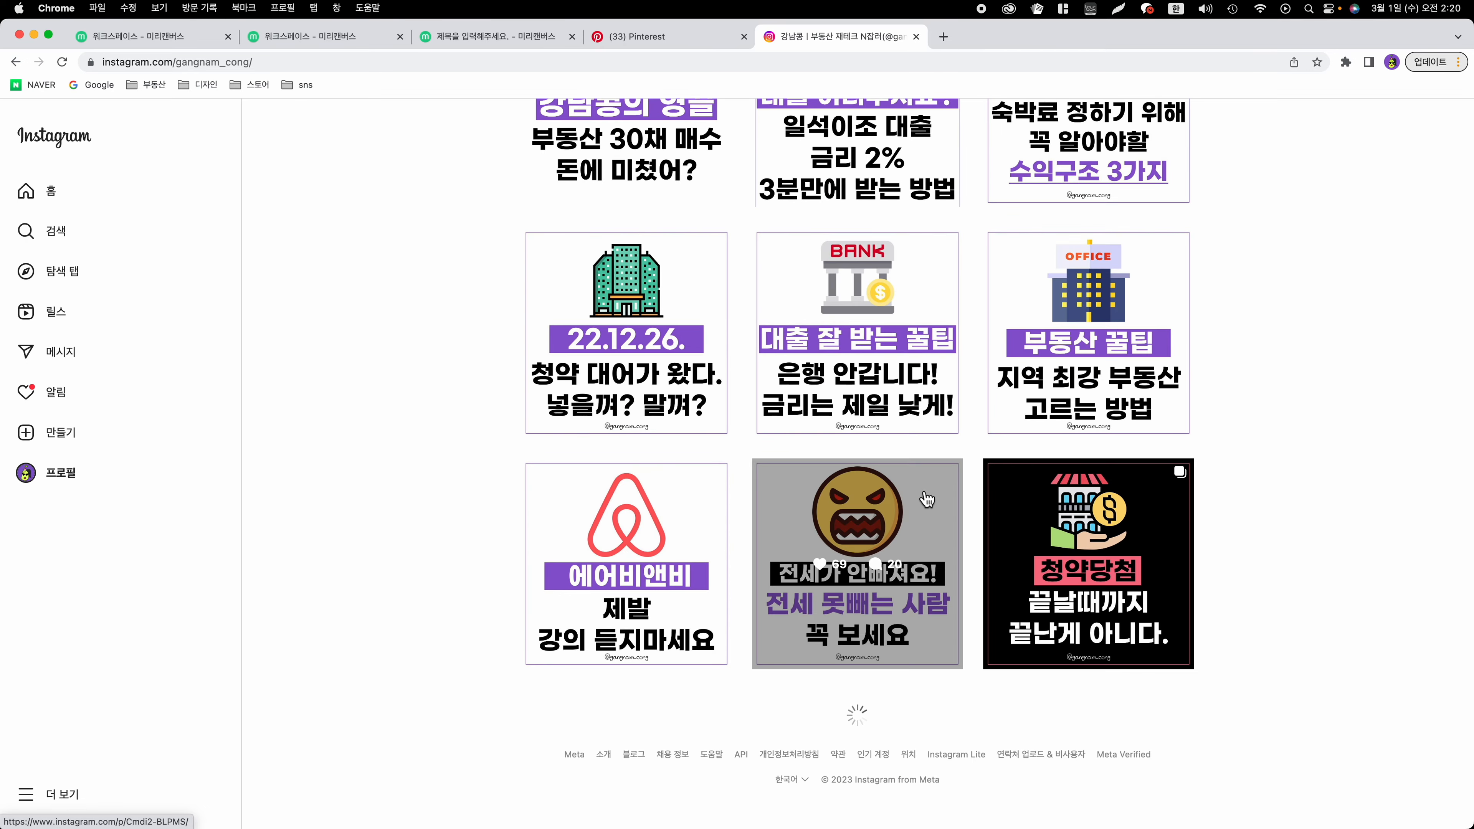
scroll(949, 517, down, 15)
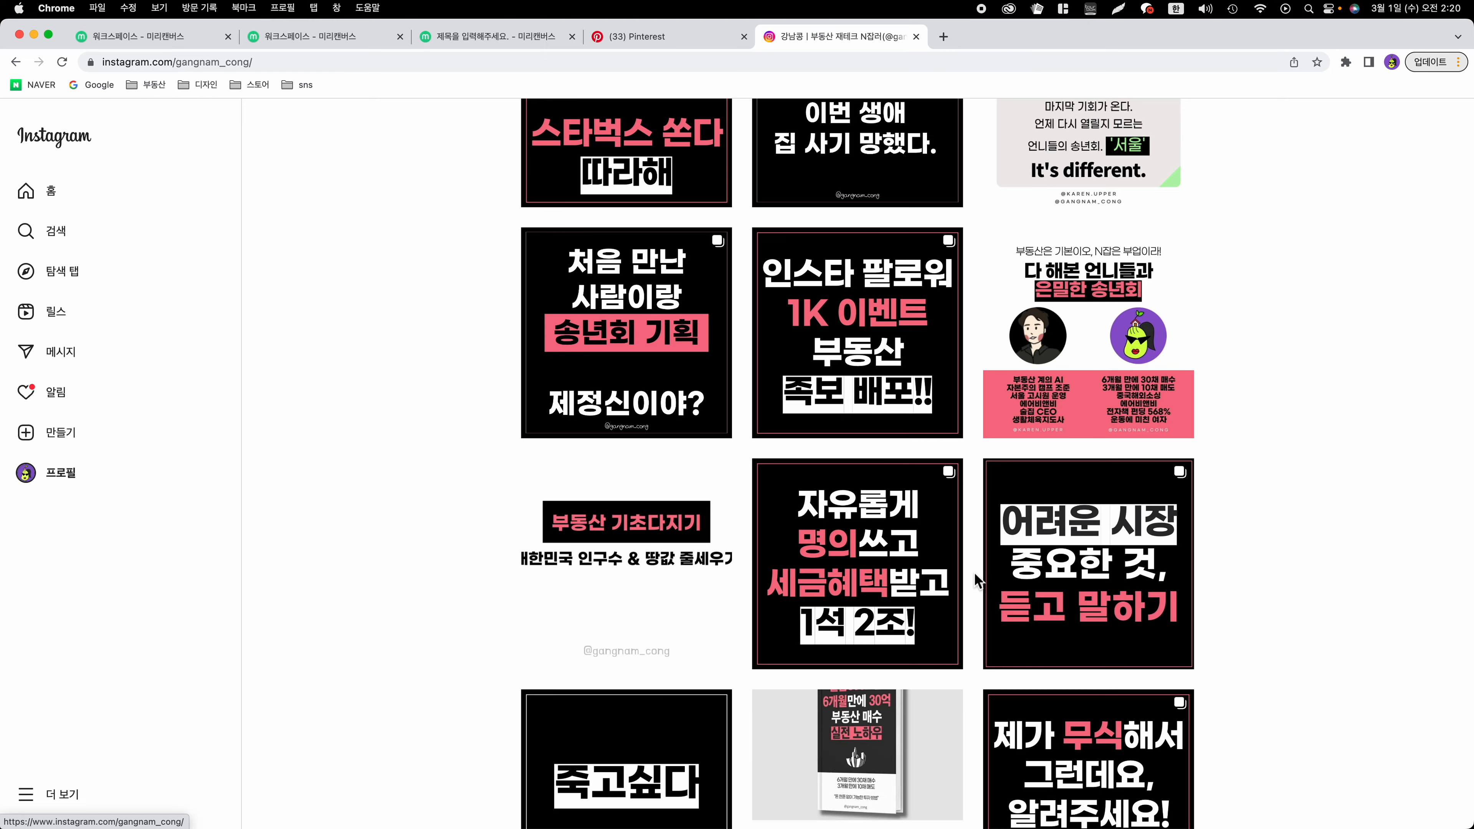
scroll(970, 578, down, 15)
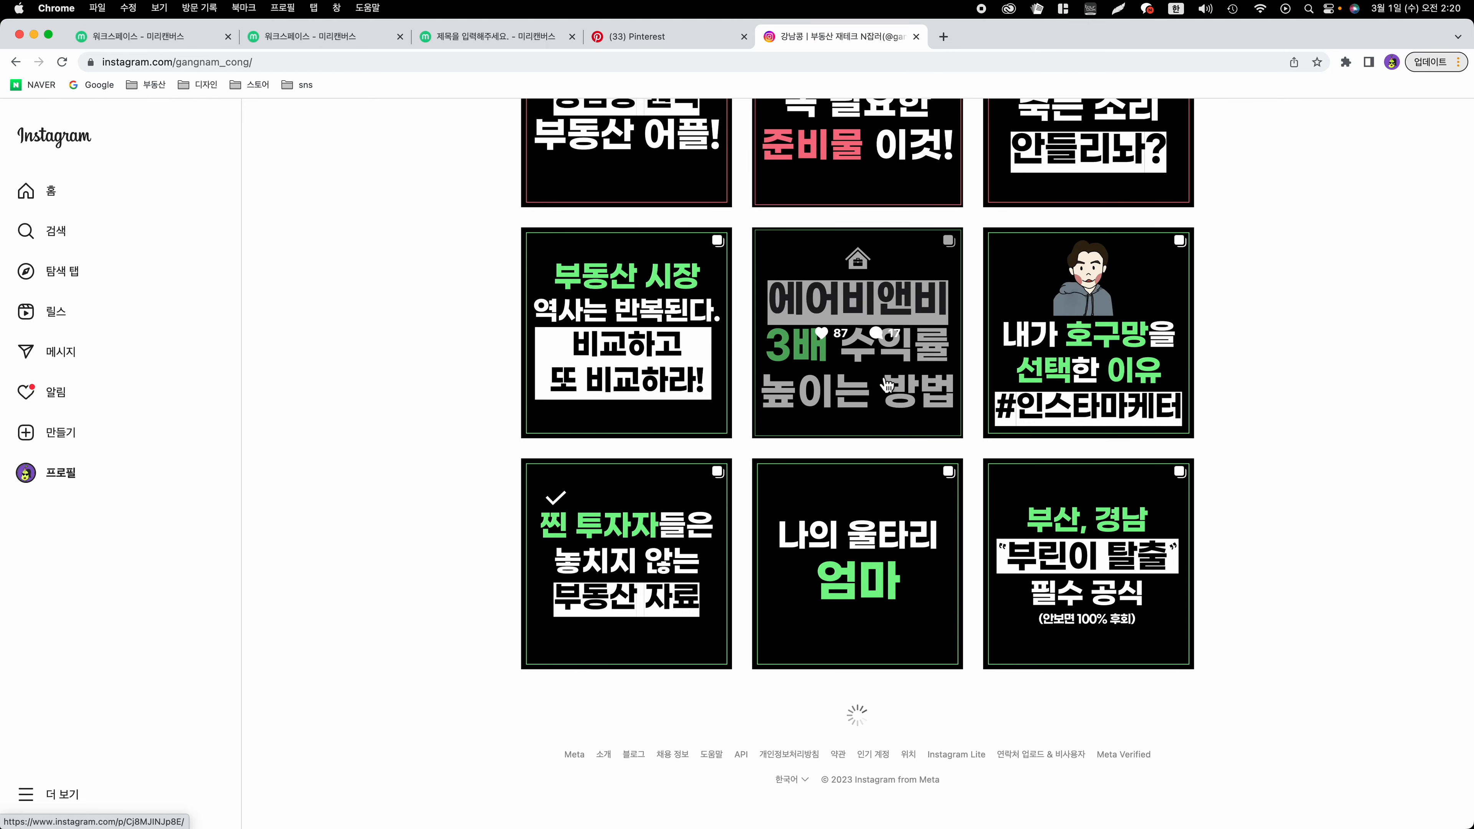
scroll(1084, 529, down, 15)
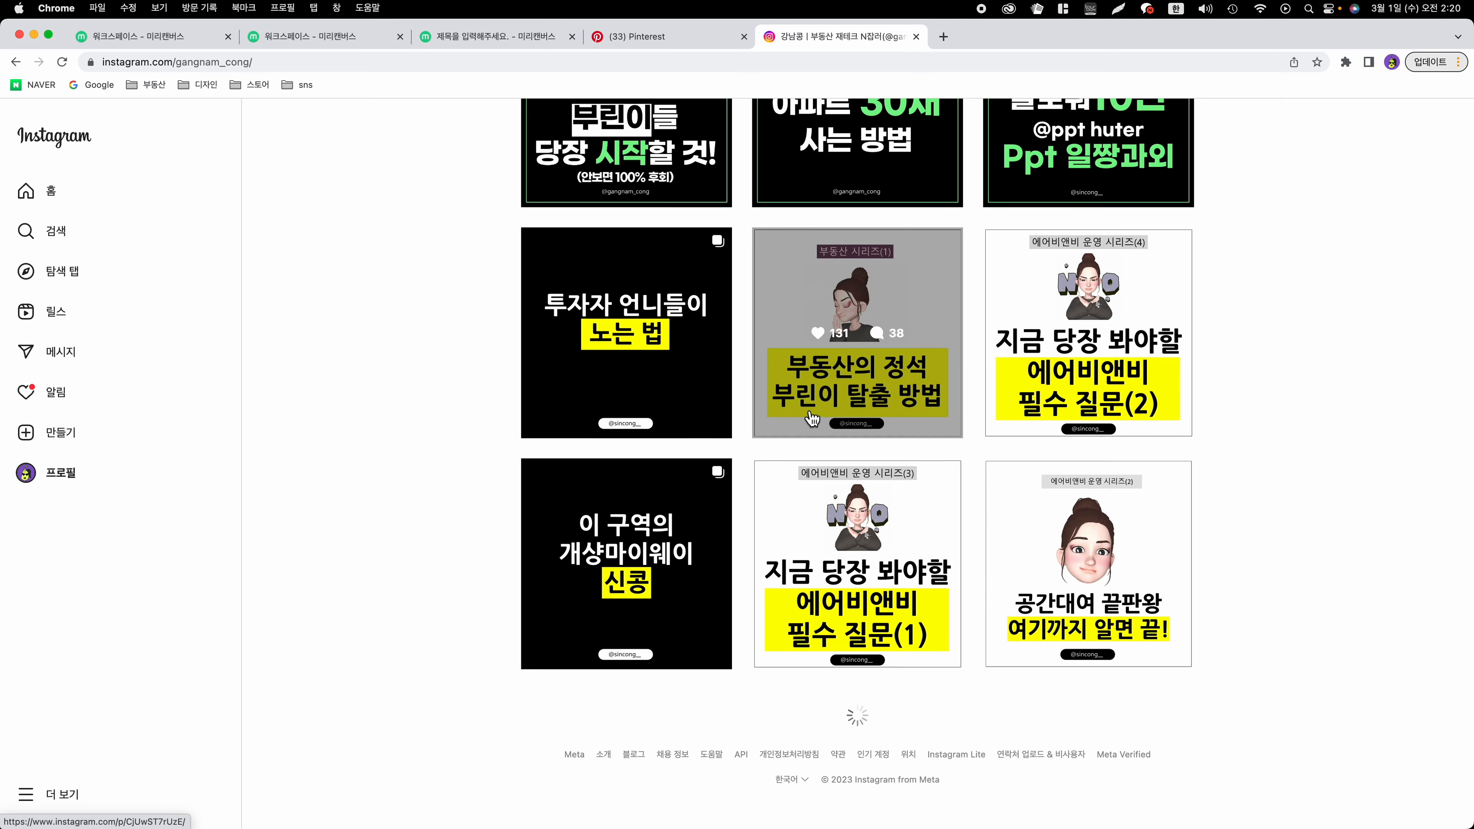
scroll(964, 477, down, 15)
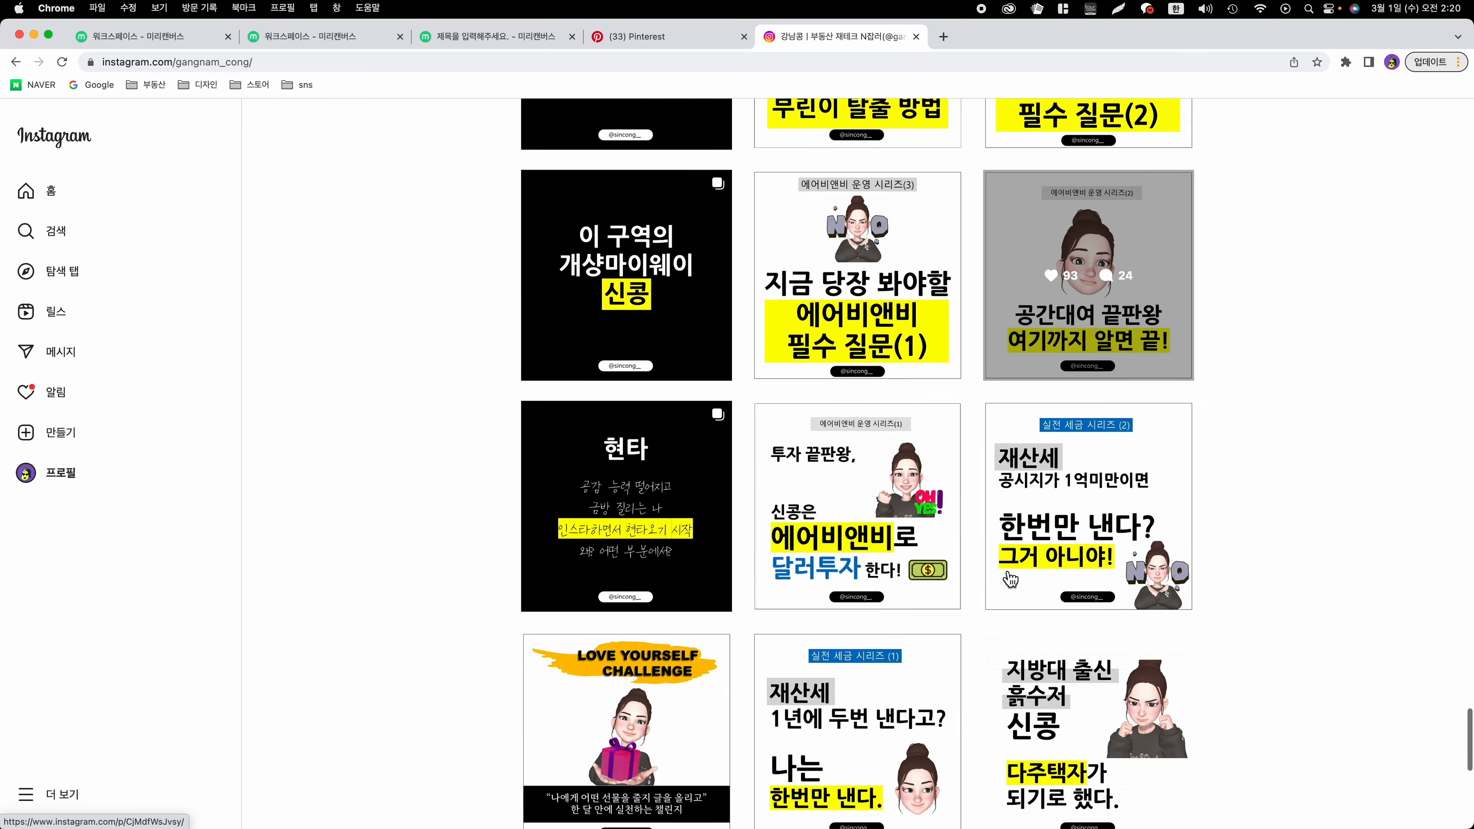
scroll(1084, 639, down, 15)
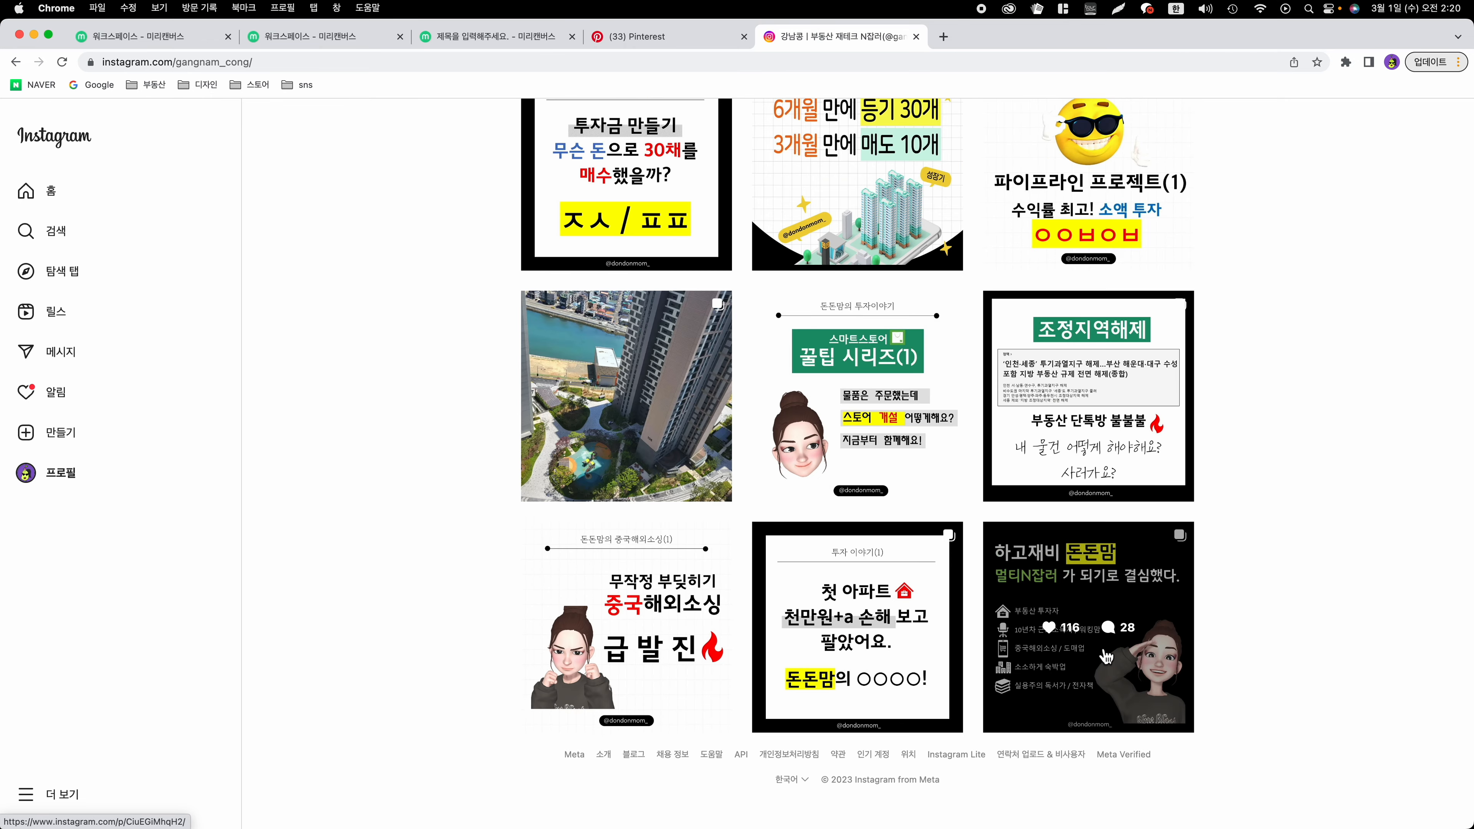
Step: Open the oldest post, "하고재비 돈돈맘", view its carousel slides through to the last one and close it
click(1105, 691)
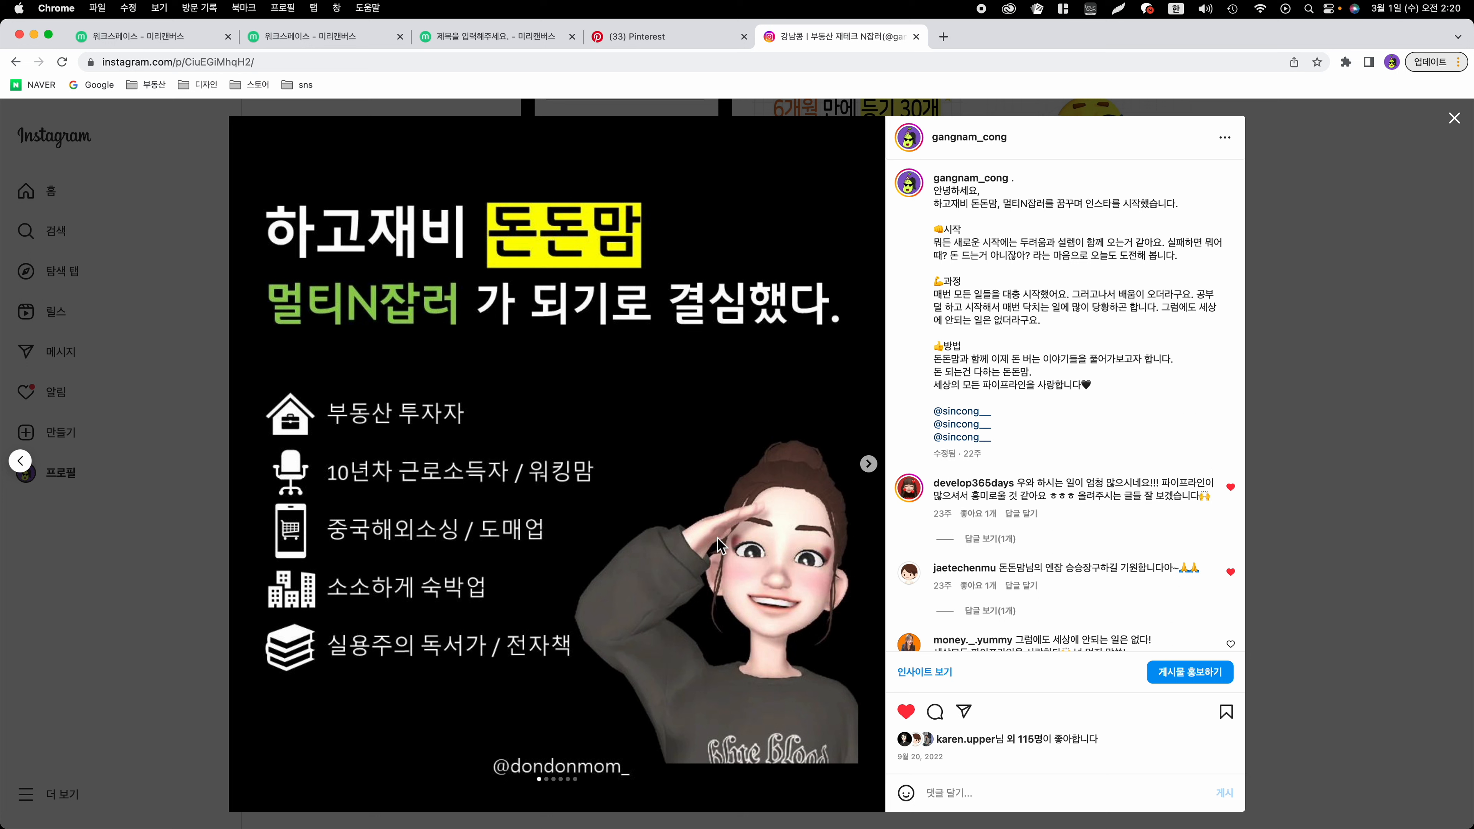
click(869, 468)
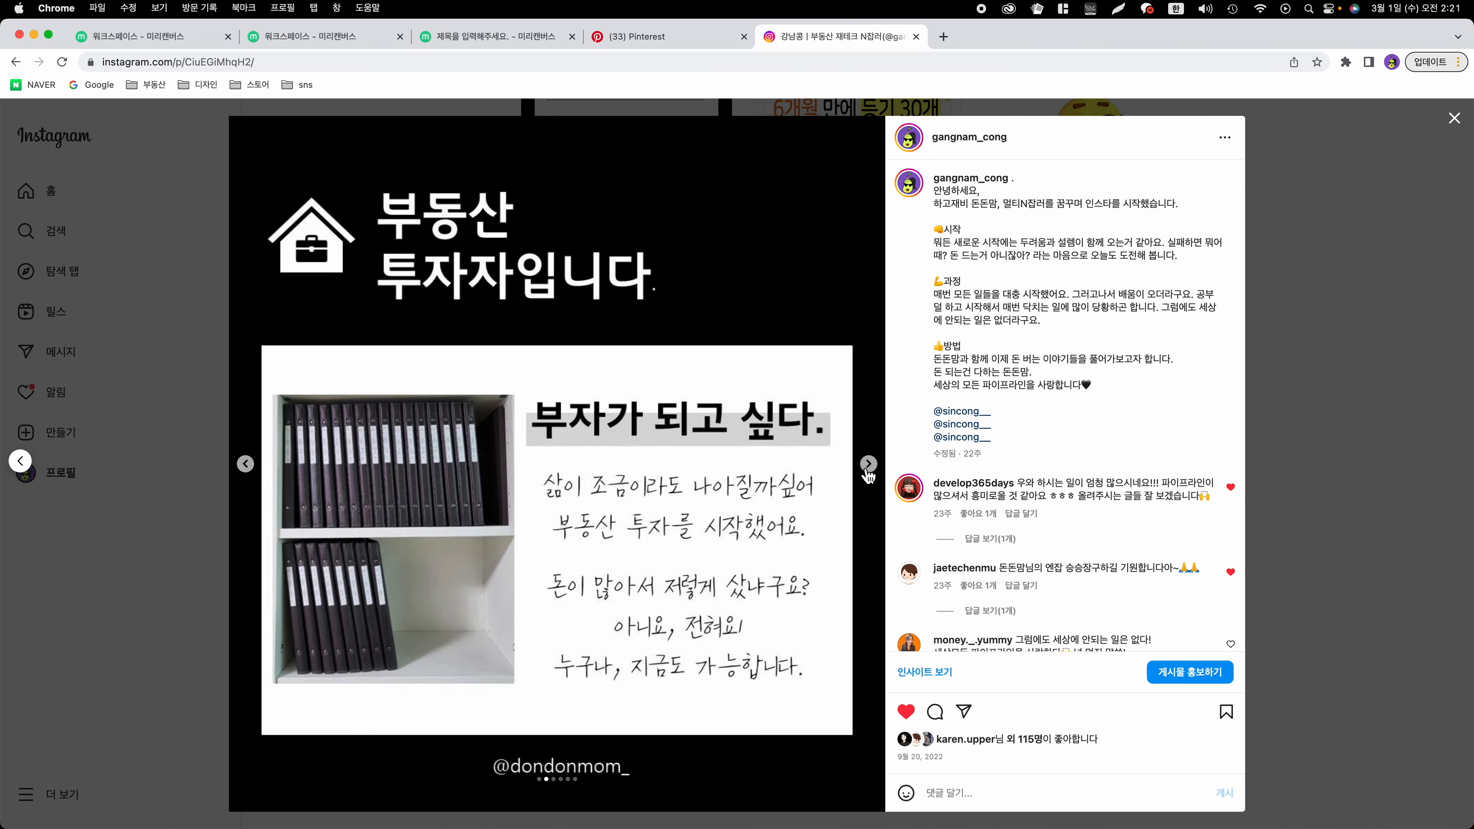
click(245, 464)
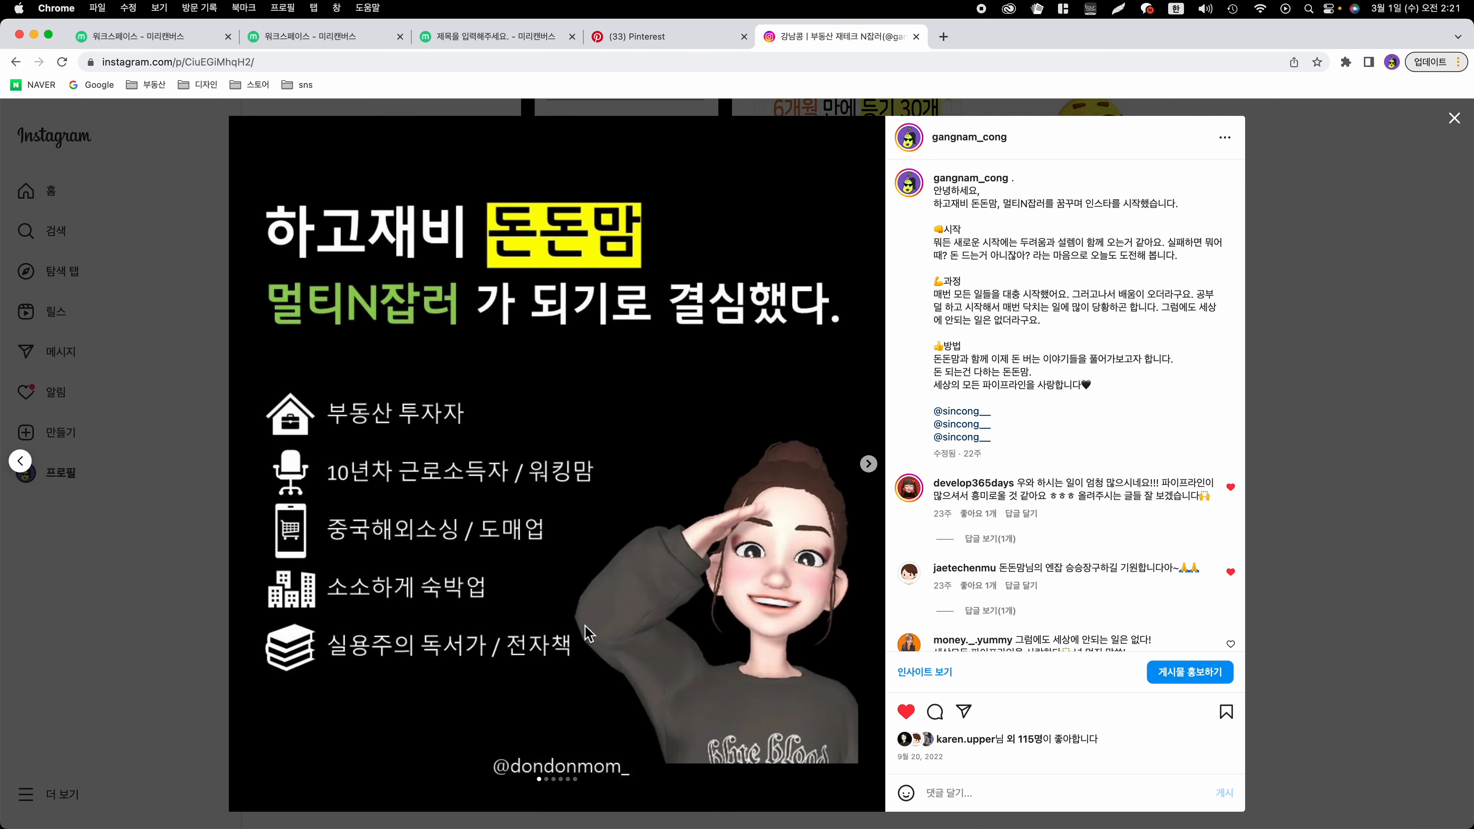
click(869, 465)
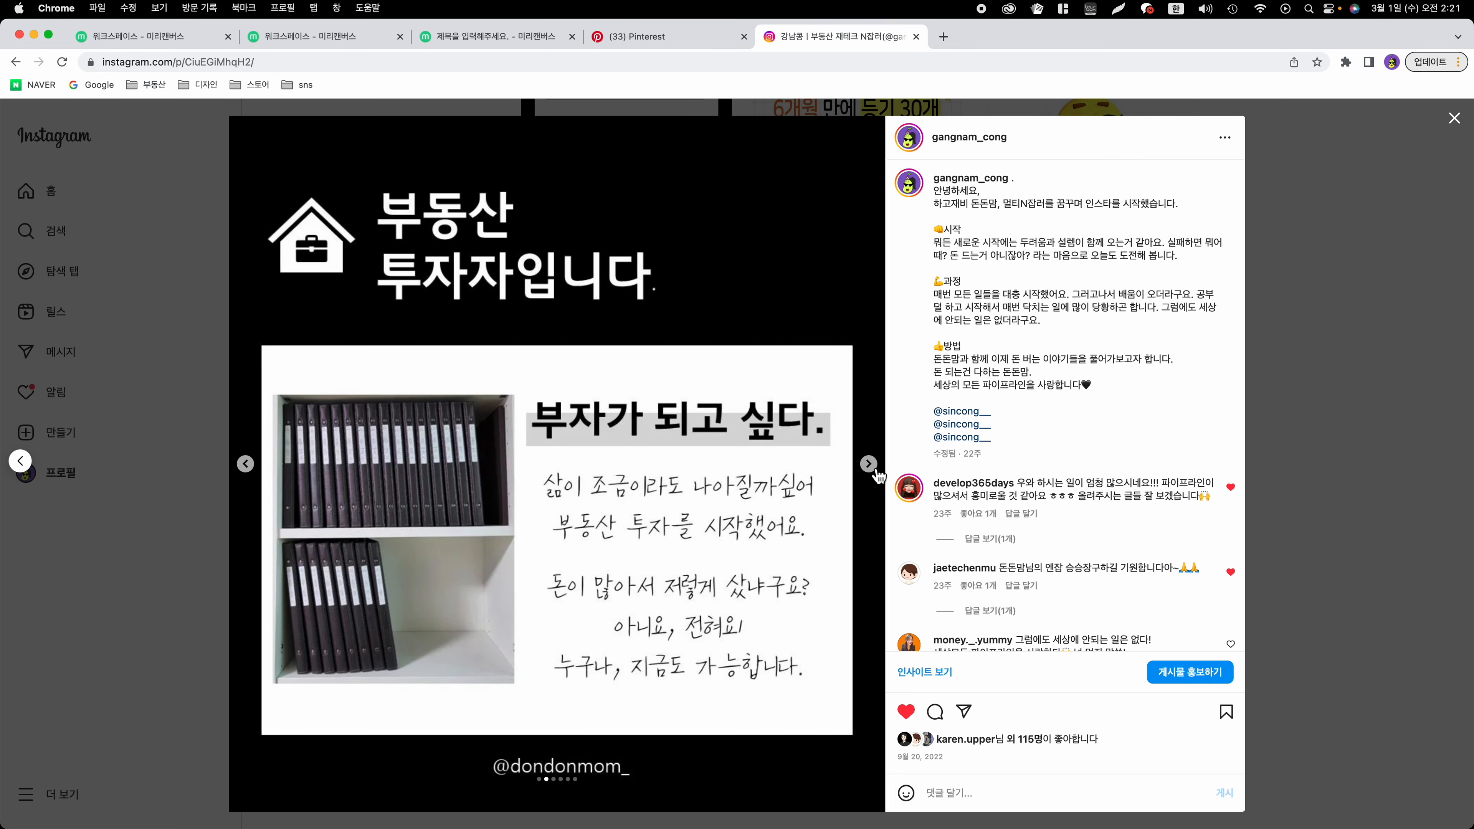
click(875, 470)
click(876, 470)
click(875, 471)
click(876, 471)
double_click(876, 471)
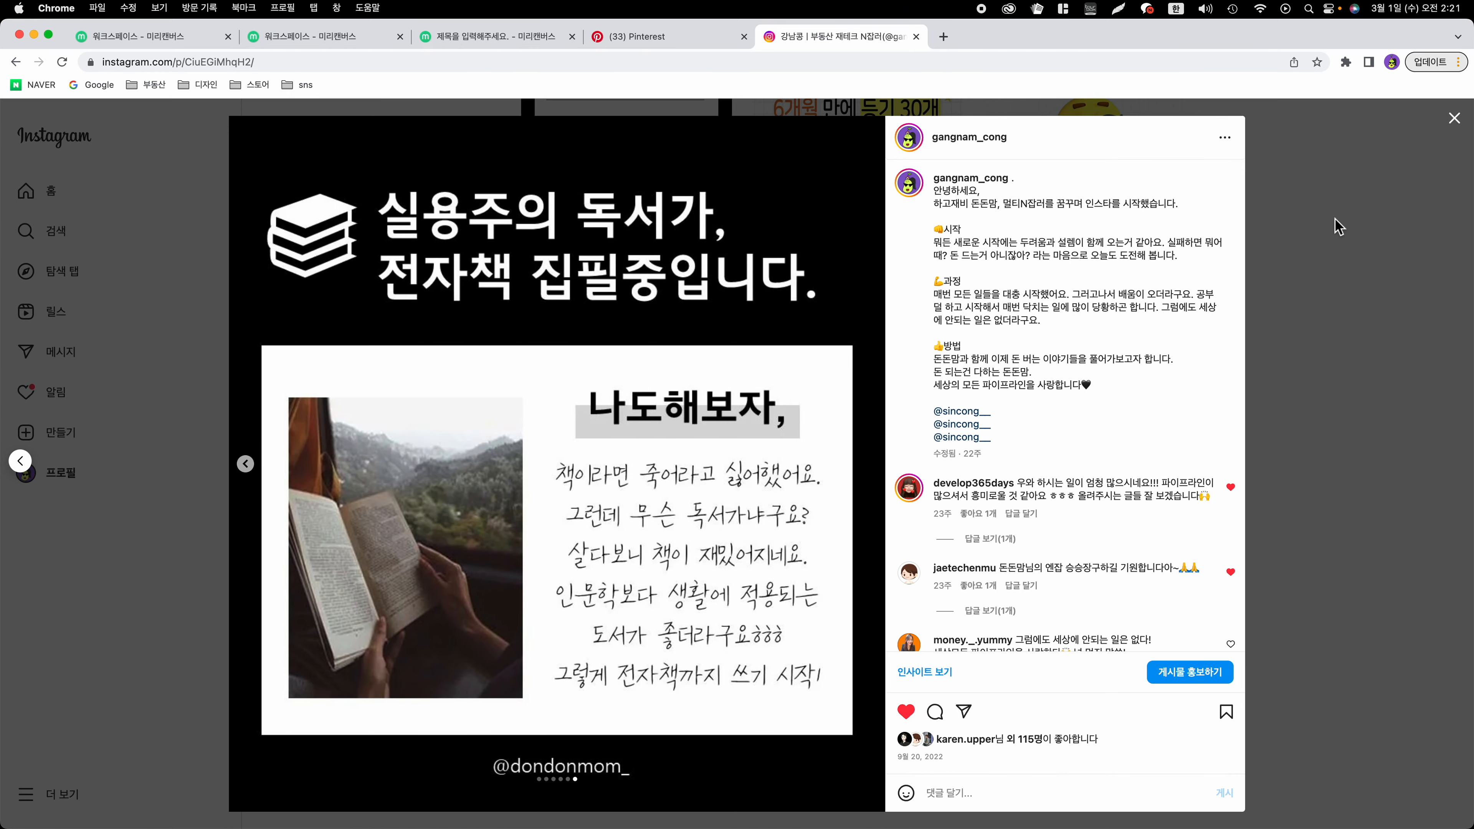
click(1454, 119)
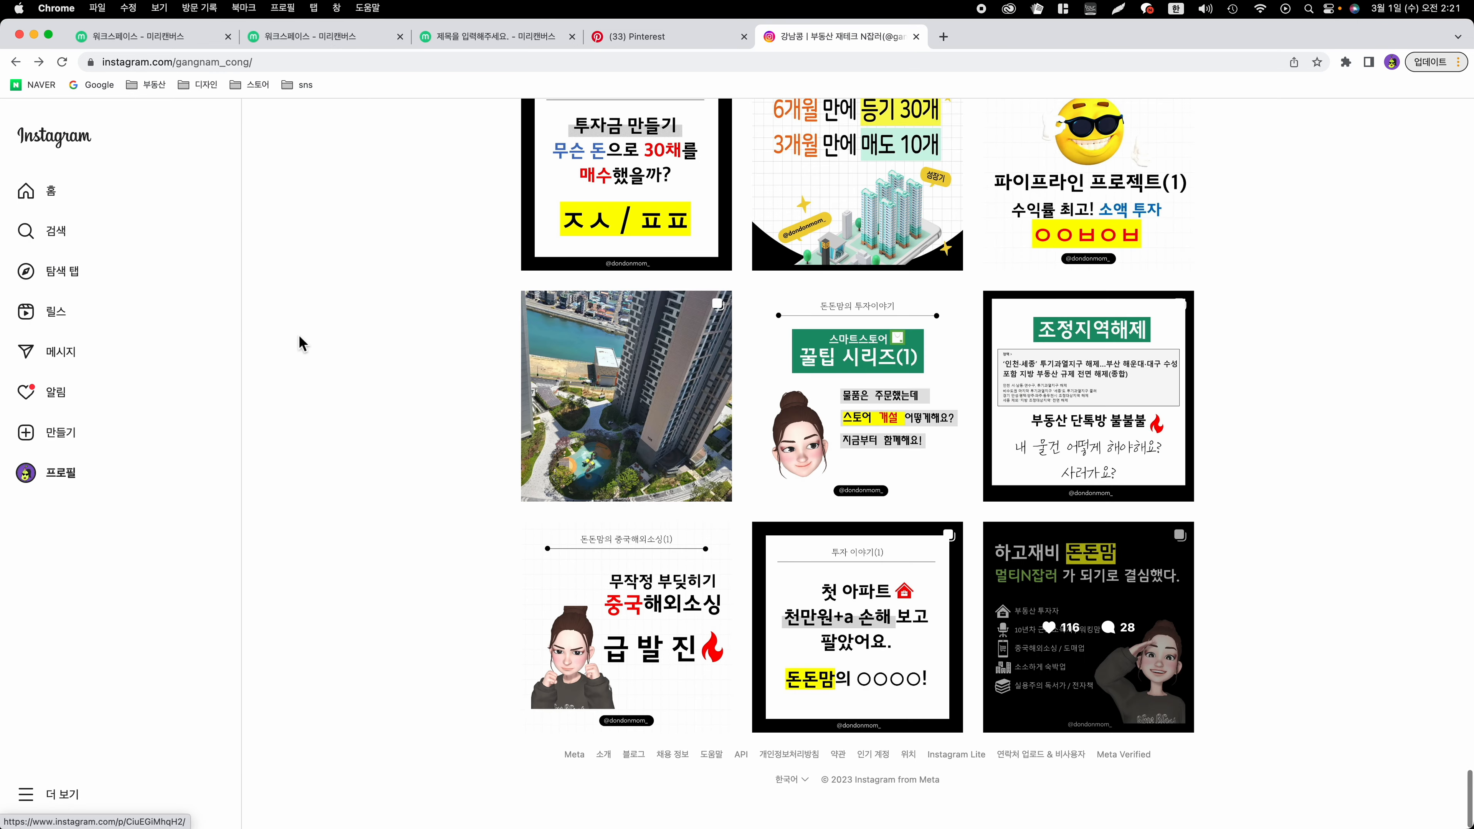